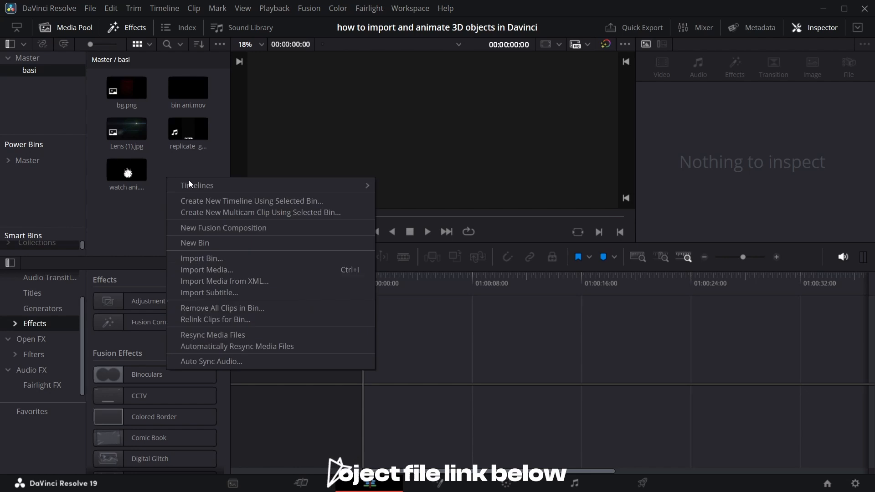
# Step: Create an empty timeline with custom settings: vertical 1080 x 1920 resolution and a frame rate of 30
pyautogui.moveTo(198, 187)
pyautogui.click(405, 186)
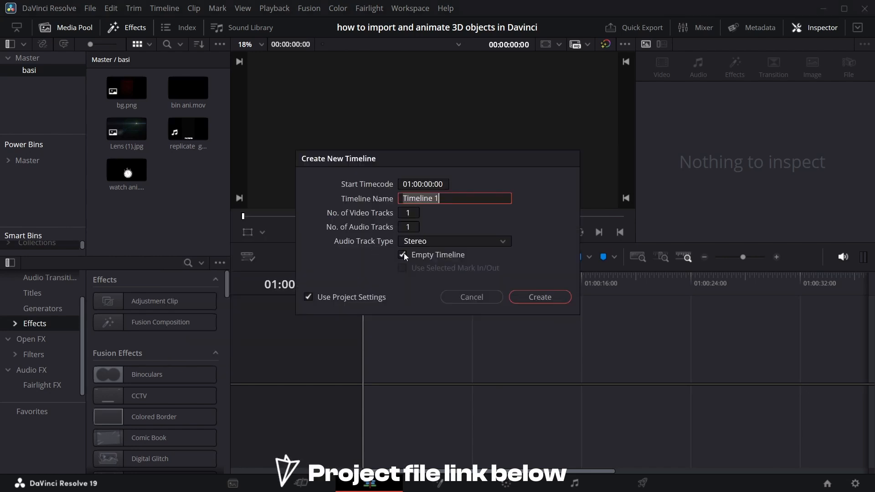
pyautogui.click(308, 297)
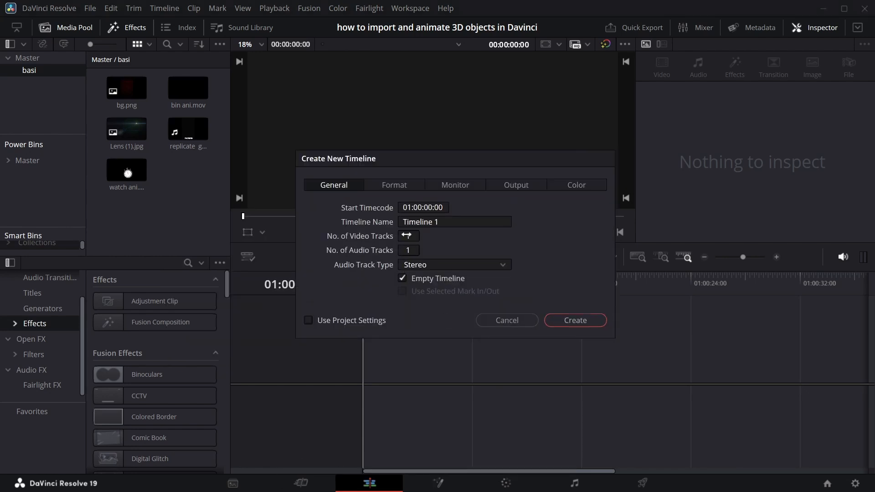
pyautogui.click(396, 187)
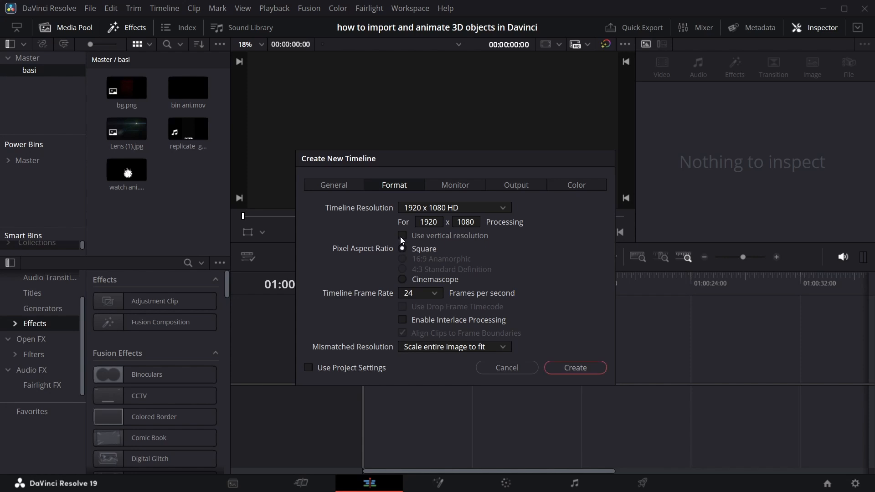
pyautogui.click(400, 236)
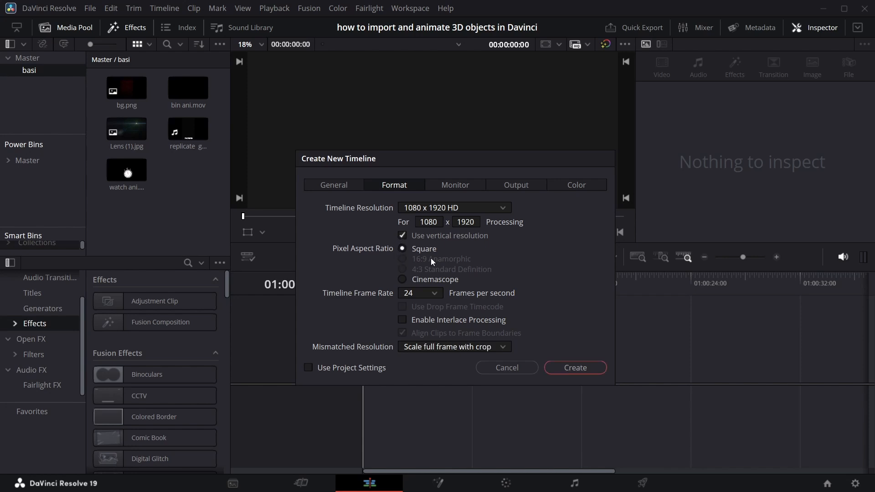
pyautogui.click(438, 293)
pyautogui.click(417, 376)
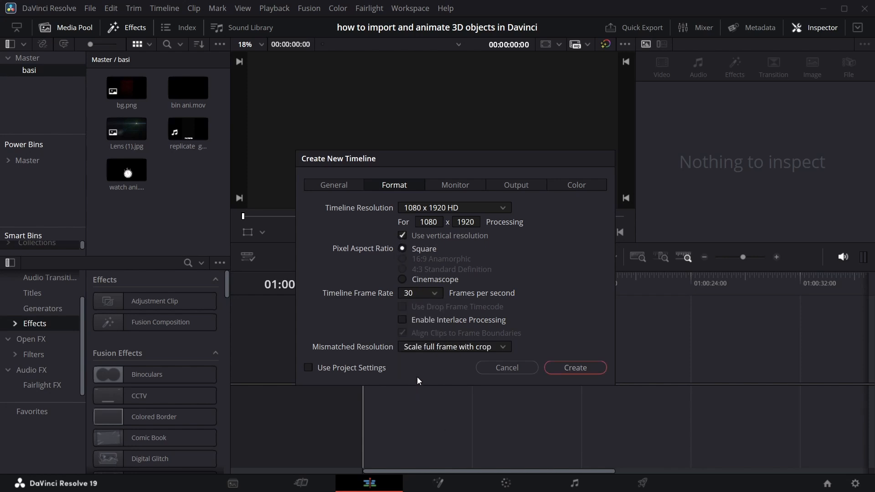
pyautogui.click(569, 370)
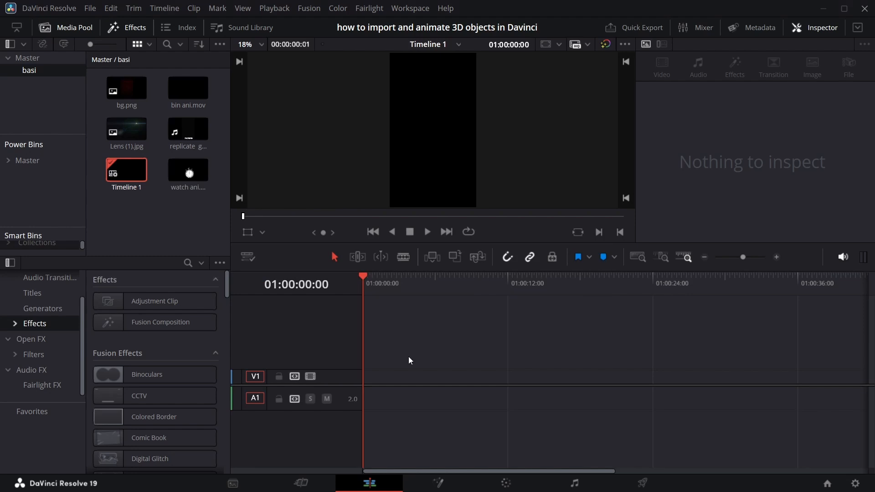
# Step: Add a Fusion Composition at the start of V1, trim it to the length of replicate good hh.mov placed above, and delete that reference clip
pyautogui.moveTo(163, 321); pyautogui.dragTo(365, 378)
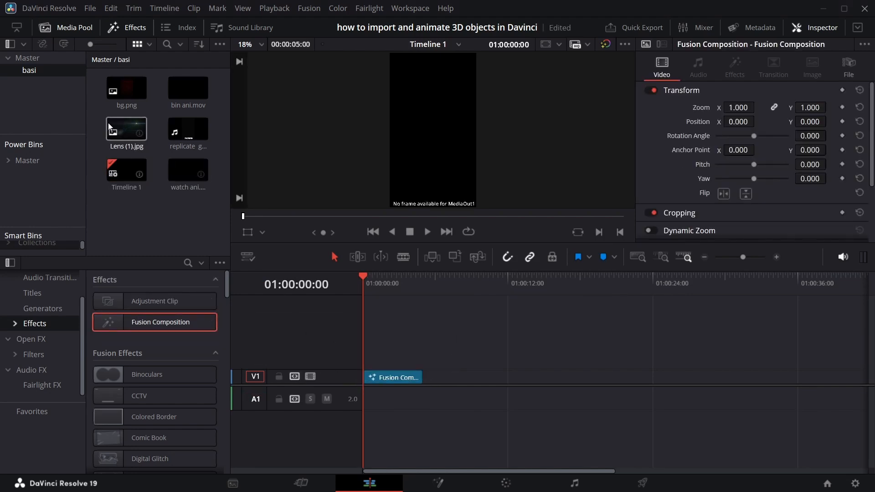
pyautogui.moveTo(173, 141); pyautogui.dragTo(370, 361)
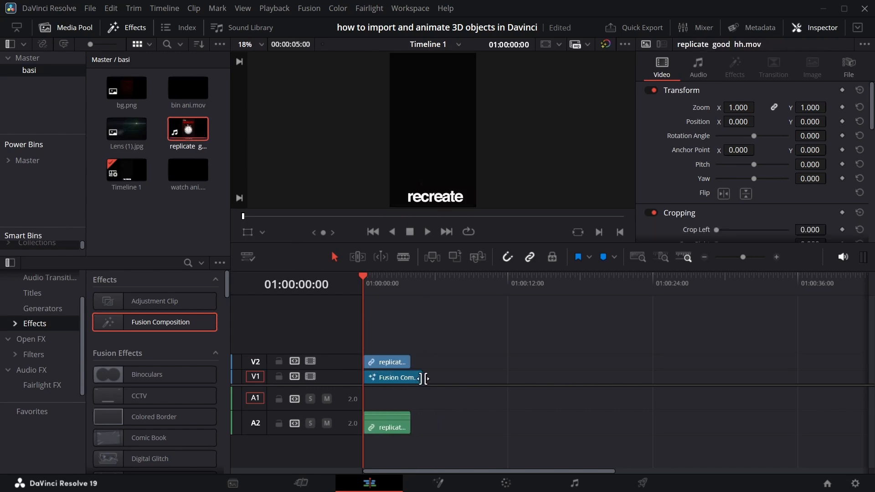
pyautogui.moveTo(424, 378); pyautogui.dragTo(412, 379)
pyautogui.click(411, 279)
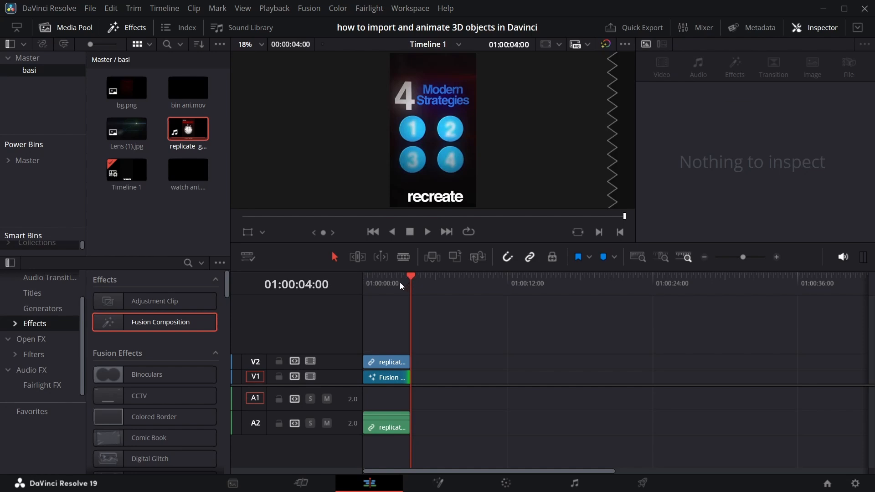
pyautogui.click(363, 280)
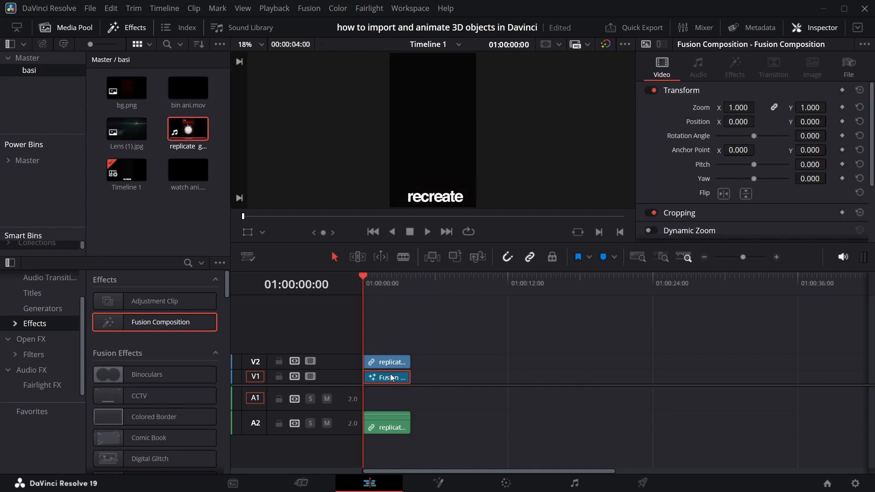
pyautogui.click(394, 363)
pyautogui.press('Delete')
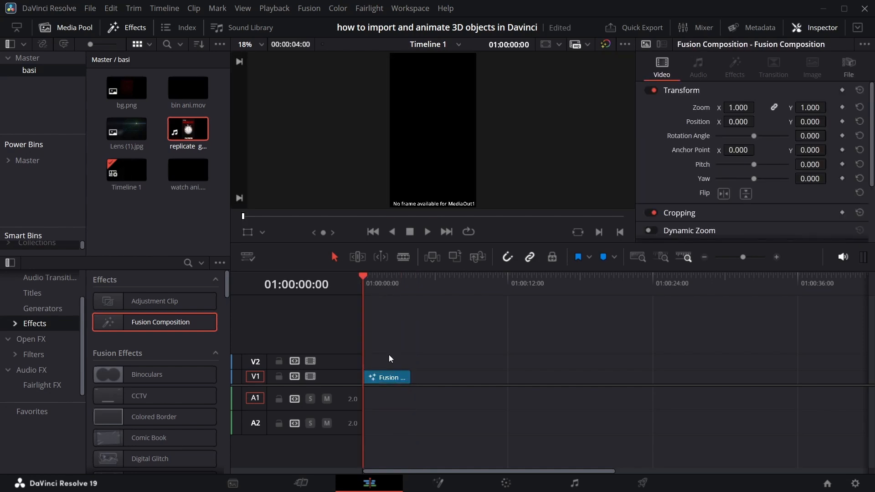
# Step: Open the Fusion composition for node editing and move MediaOut1 well to the right in the node graph
pyautogui.click(382, 378)
pyautogui.click(438, 482)
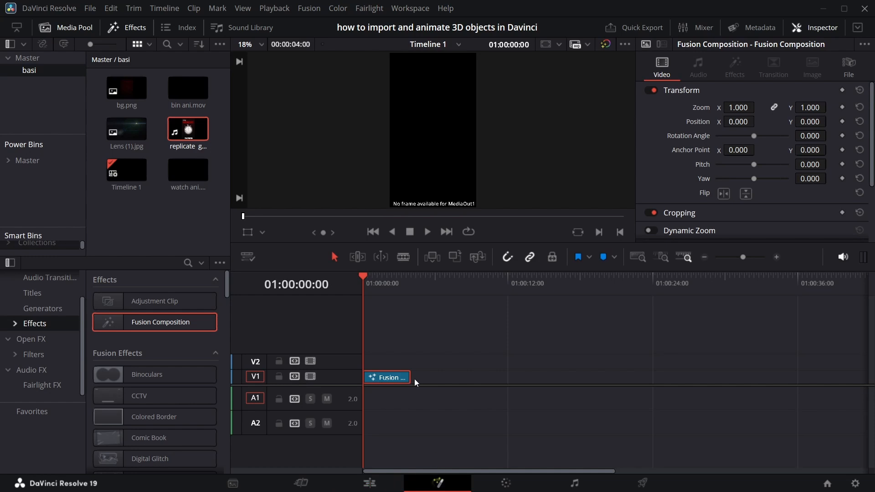
pyautogui.moveTo(208, 357); pyautogui.dragTo(474, 370)
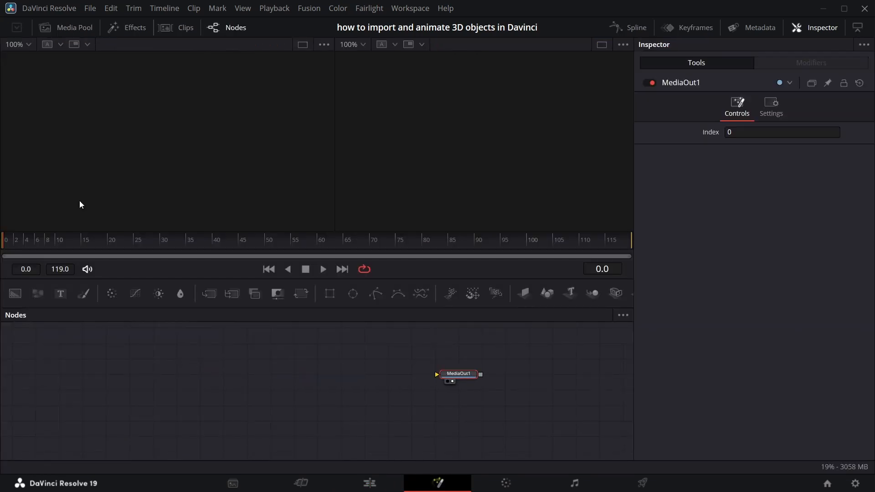
# Step: Bring replicate good hh.mov from the media pool into the node graph and rename its node clip
pyautogui.click(61, 28)
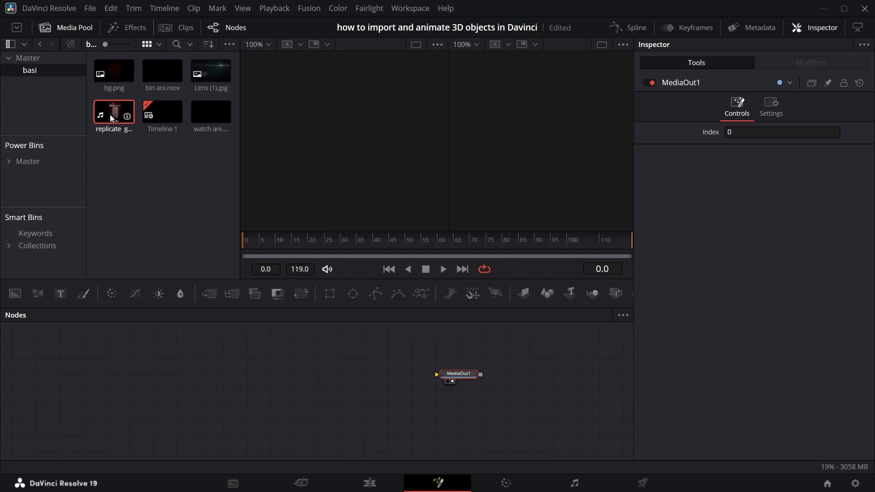
pyautogui.moveTo(318, 298); pyautogui.dragTo(467, 358)
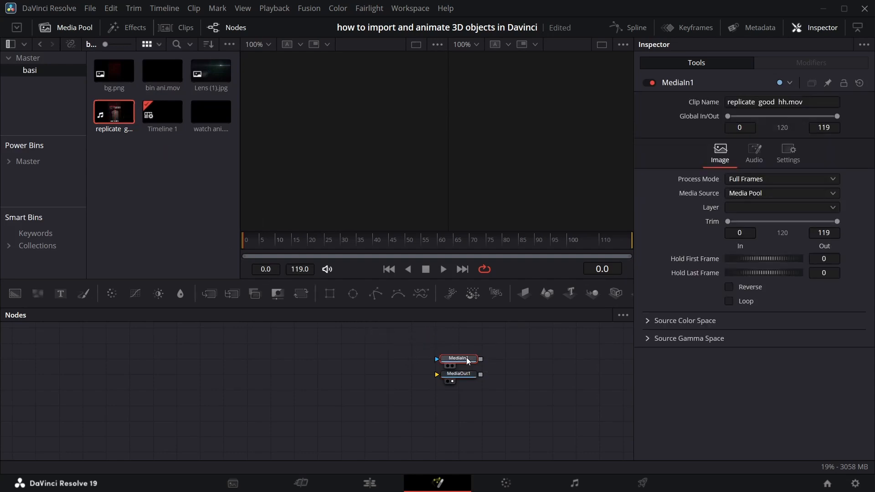
pyautogui.press('F2')
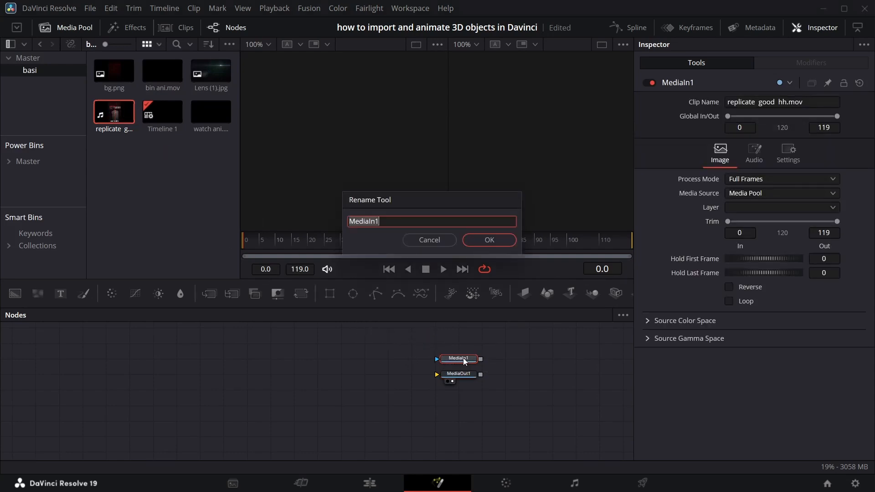
pyautogui.write('clip')
pyautogui.press('Return')
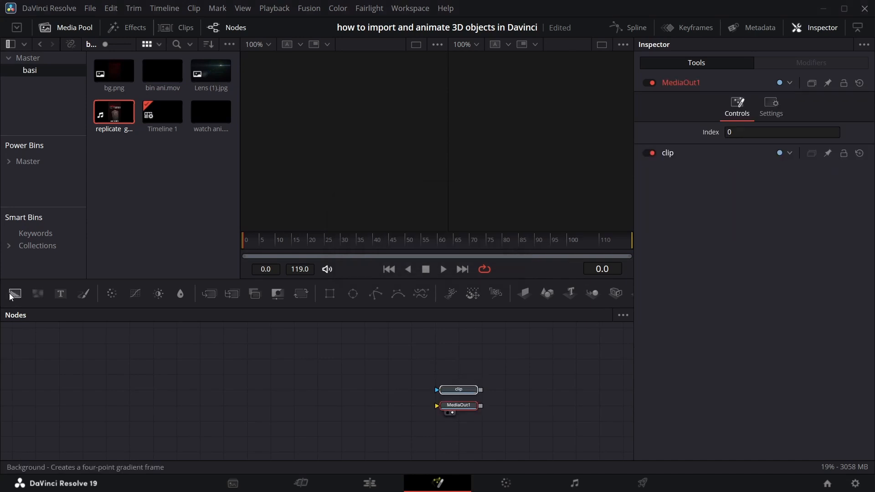
# Step: Add a Background node connected to MediaOut1, and show the clip node in the first viewer
pyautogui.moveTo(14, 295); pyautogui.dragTo(50, 403)
pyautogui.moveTo(127, 406); pyautogui.dragTo(436, 406)
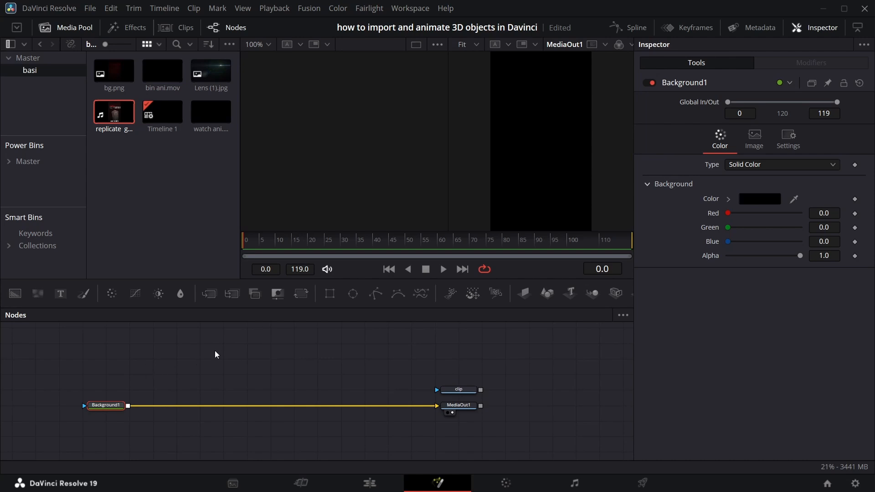
pyautogui.click(447, 396)
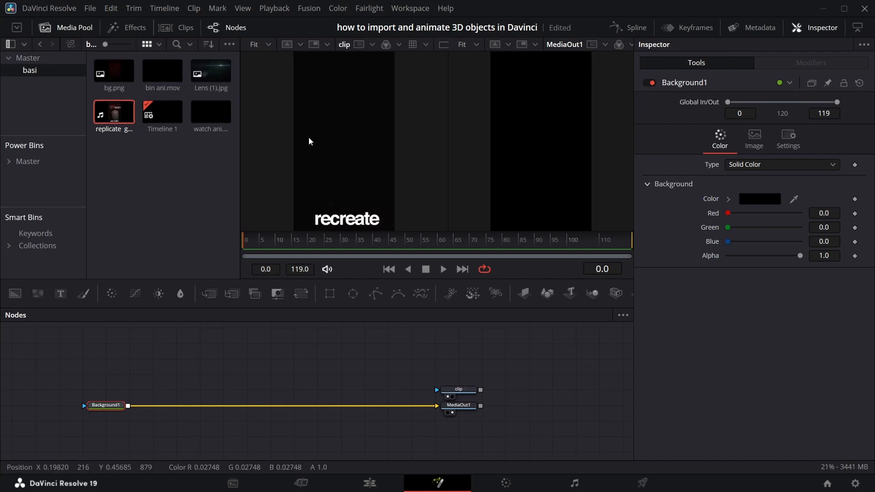
pyautogui.click(64, 27)
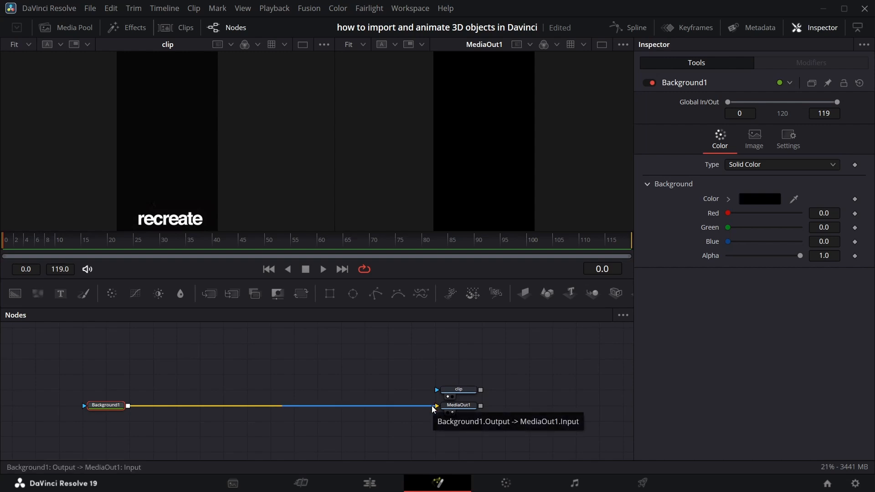
# Step: Replace the Background's direct MediaOut1 link with a chain of ImagePlane3D, Merge3D with a Camera3D, and Renderer3D into MediaOut1
pyautogui.moveTo(433, 408); pyautogui.dragTo(117, 411)
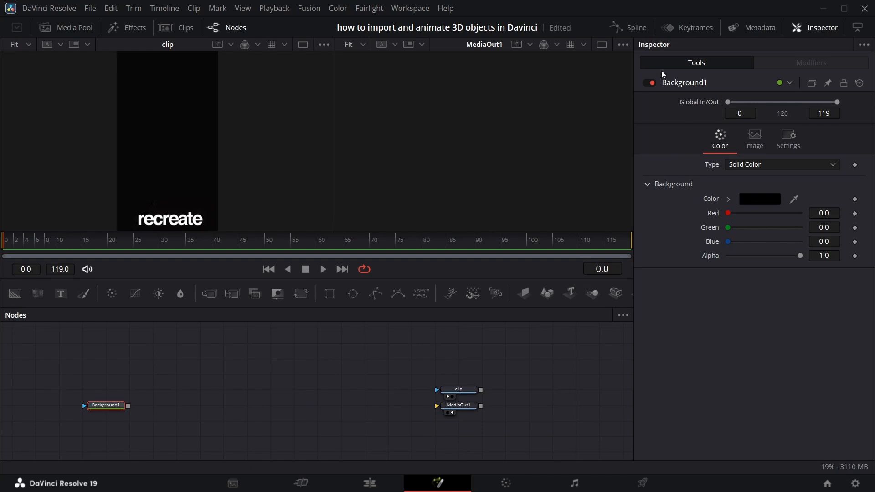
pyautogui.click(524, 293)
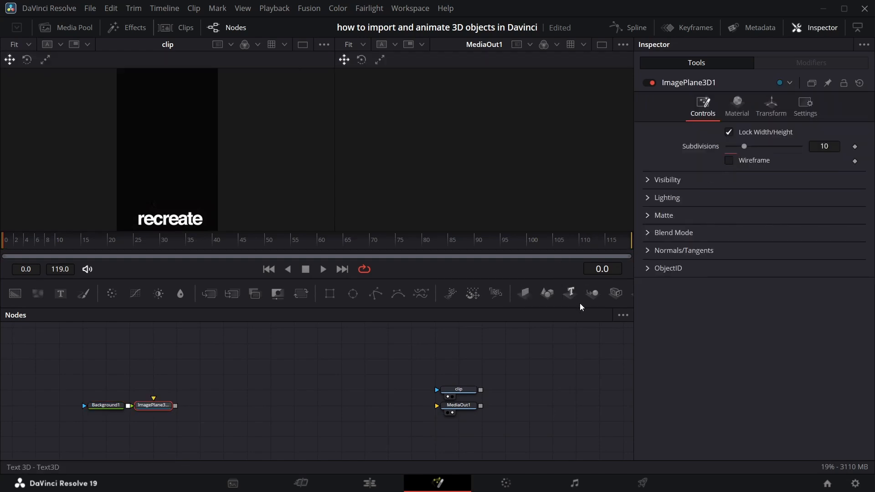
pyautogui.click(594, 293)
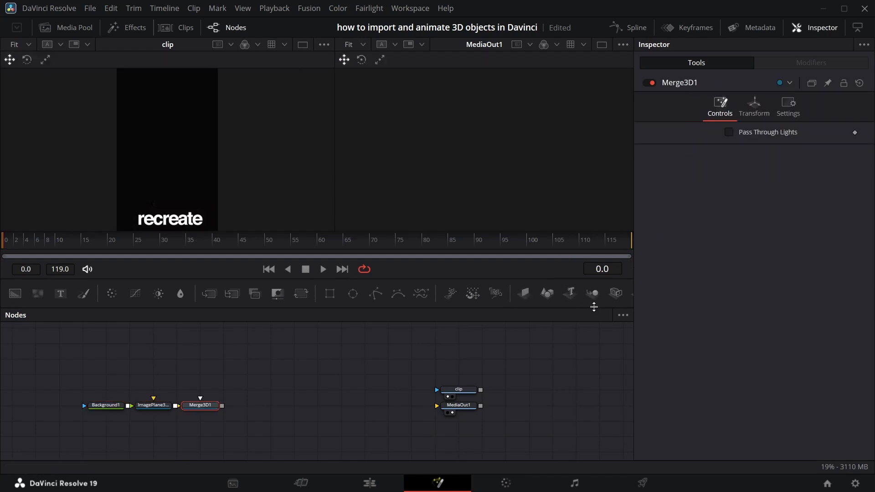
pyautogui.click(616, 294)
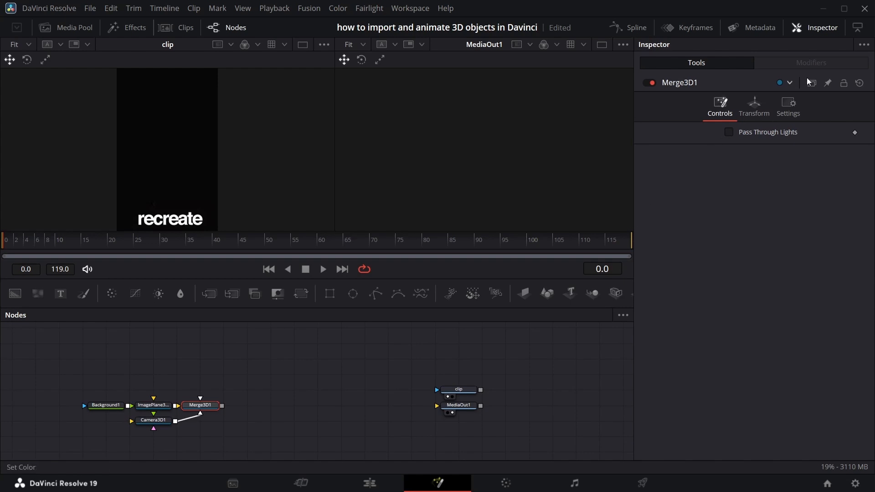
pyautogui.click(815, 27)
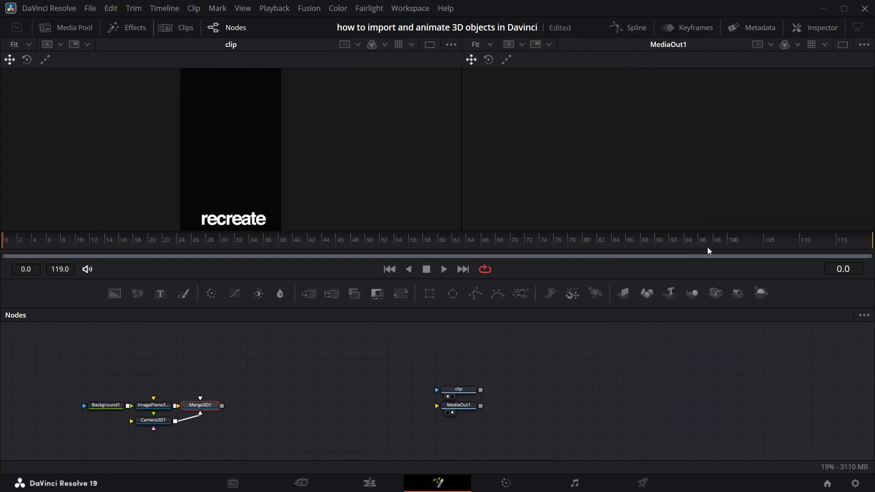
pyautogui.click(760, 292)
pyautogui.click(807, 27)
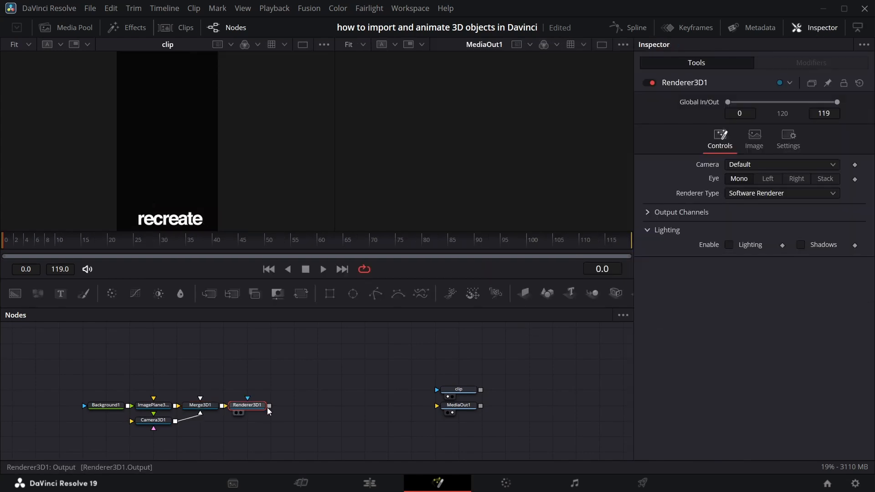
pyautogui.moveTo(270, 405); pyautogui.dragTo(449, 411)
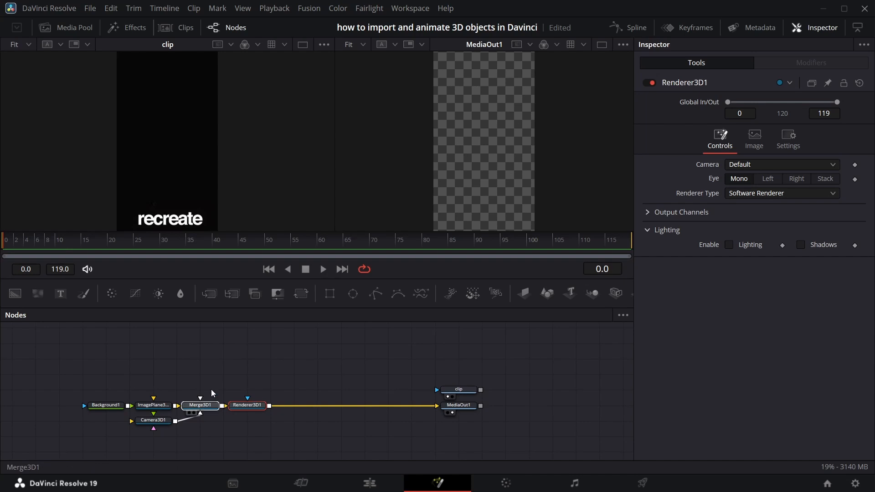
# Step: Show Merge3D1 in the first viewer and set the Z translation of Camera3D1 to 1.69
pyautogui.moveTo(200, 405); pyautogui.dragTo(188, 186)
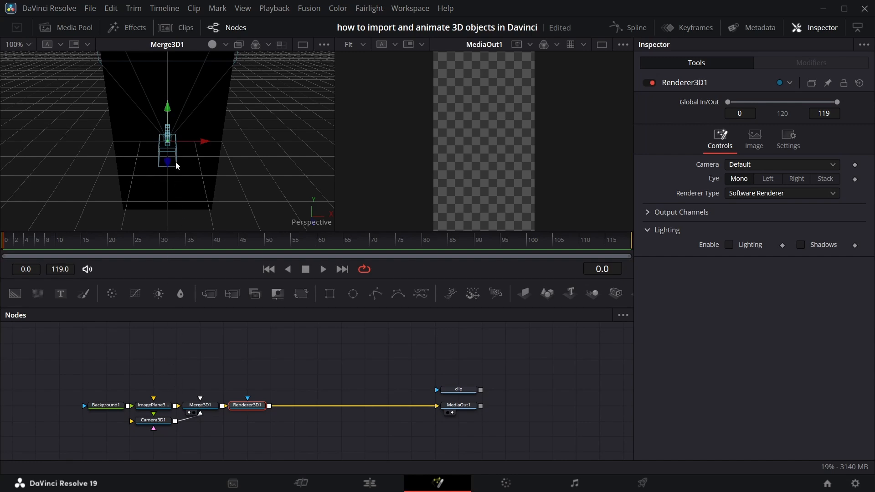
pyautogui.click(153, 419)
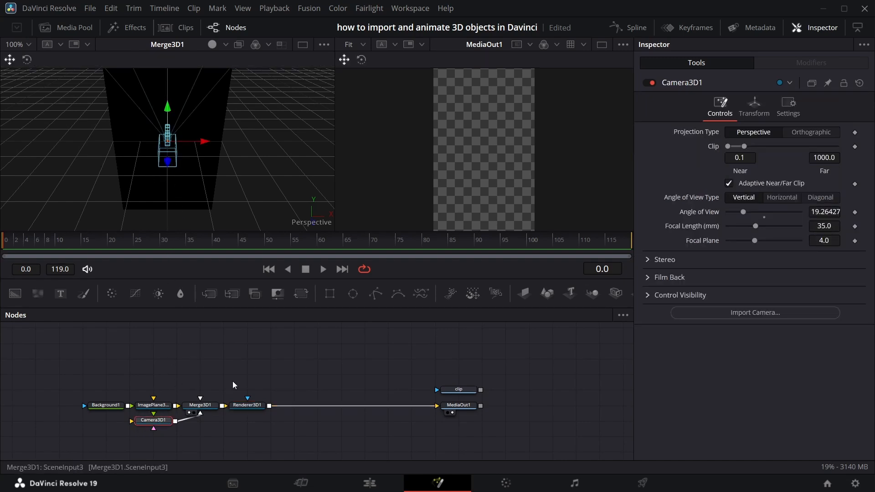
pyautogui.click(754, 107)
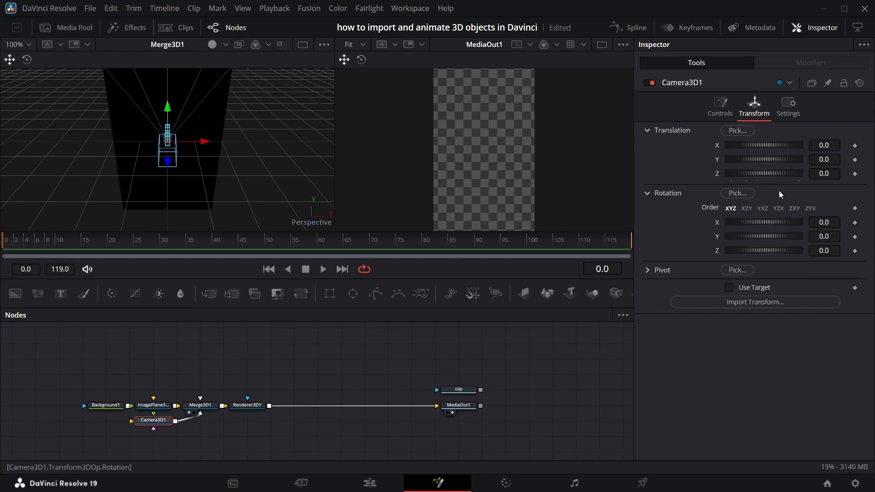
pyautogui.moveTo(829, 174); pyautogui.dragTo(859, 174)
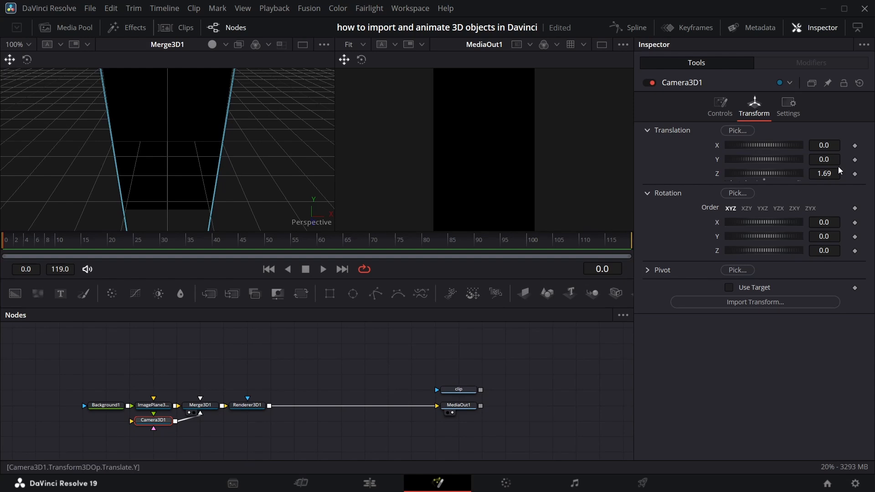
# Step: Push ImagePlane3D1 back to a Z translation of -5.11 and scale it to 1.327 so it fills the frame
pyautogui.click(154, 405)
pyautogui.click(777, 112)
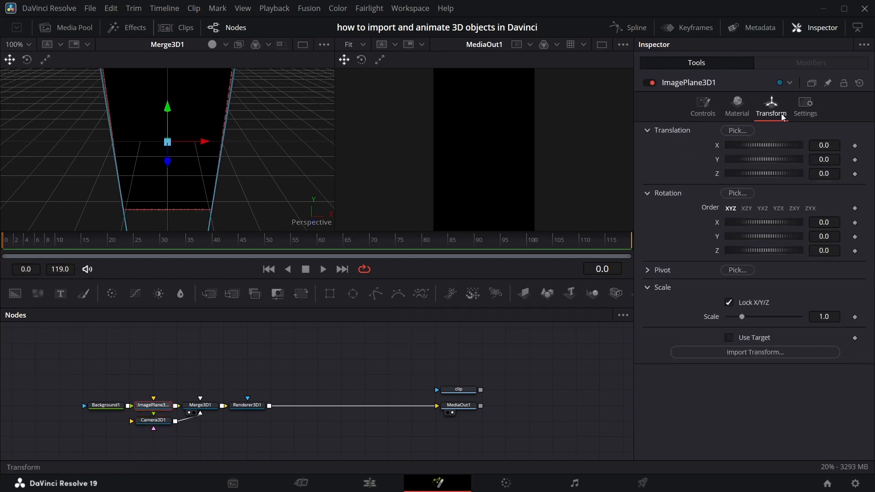
pyautogui.moveTo(764, 174); pyautogui.dragTo(536, 173)
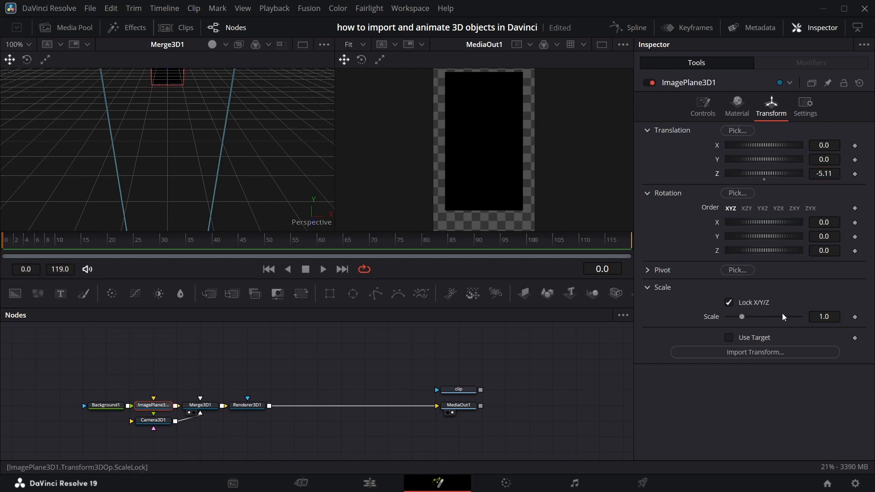
pyautogui.moveTo(819, 315); pyautogui.dragTo(852, 314)
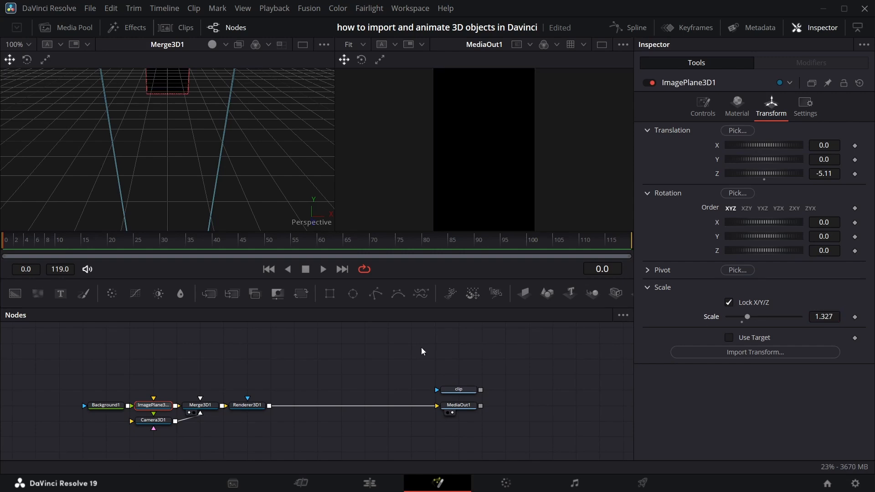
# Step: Select Background1, show the clip node in the first viewer and advance the playhead to frame 3
pyautogui.click(116, 406)
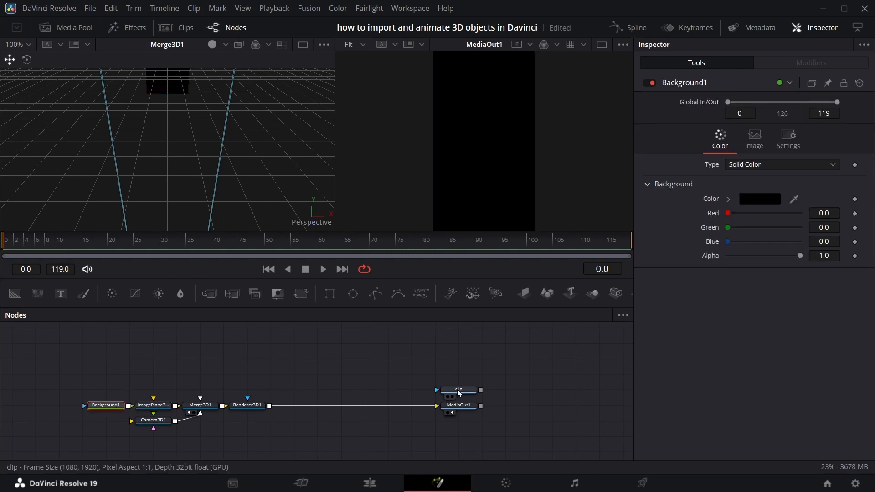
pyautogui.click(448, 397)
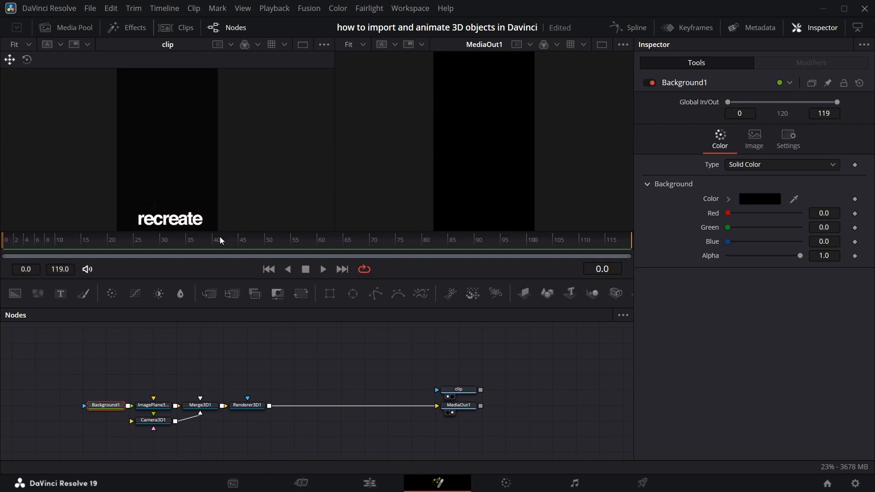
pyautogui.press('Right')
pyautogui.press('Right')
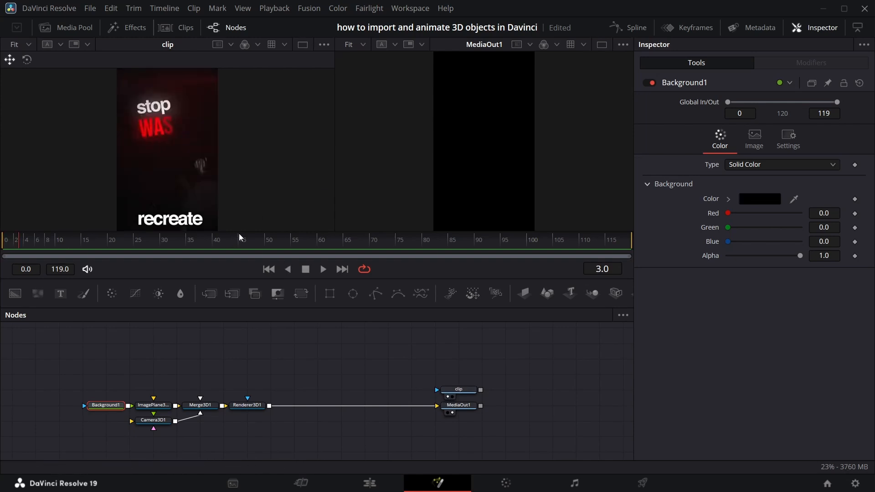
# Step: Set the colour of Background1 to a dark red with a Red value of about 0.255, Green and Blue at 0
pyautogui.click(775, 202)
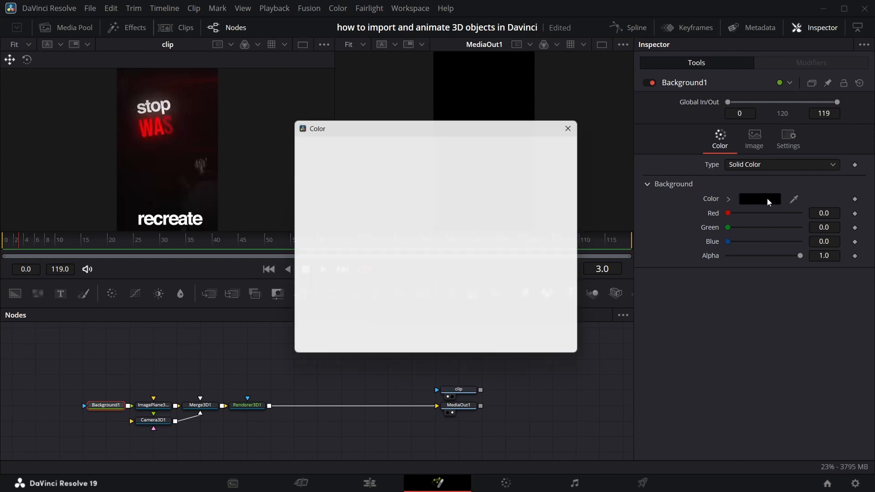
pyautogui.click(321, 198)
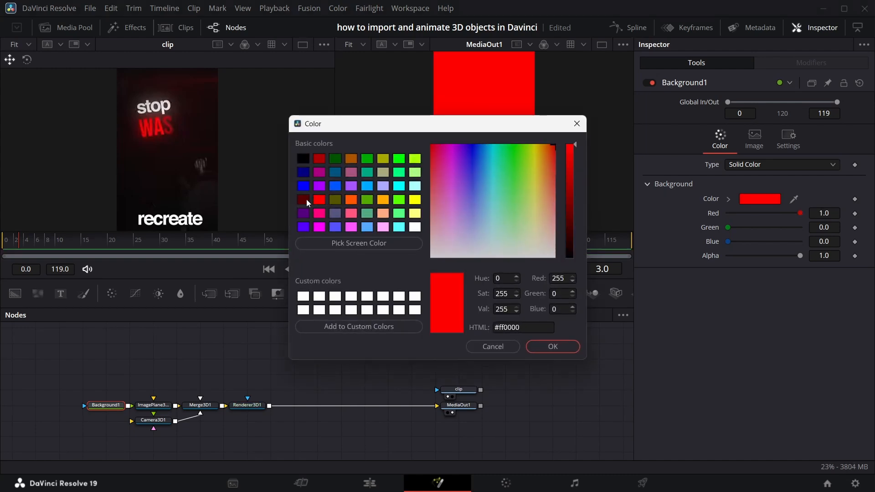
pyautogui.click(306, 199)
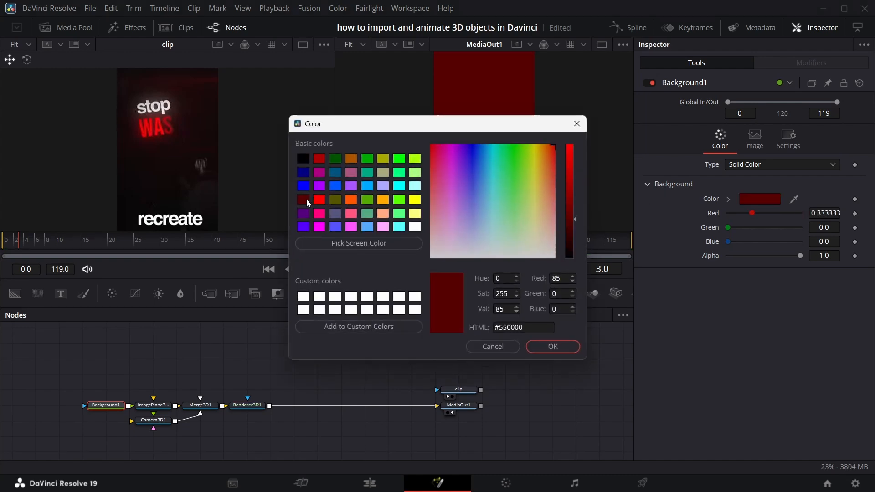
pyautogui.click(567, 229)
pyautogui.click(553, 343)
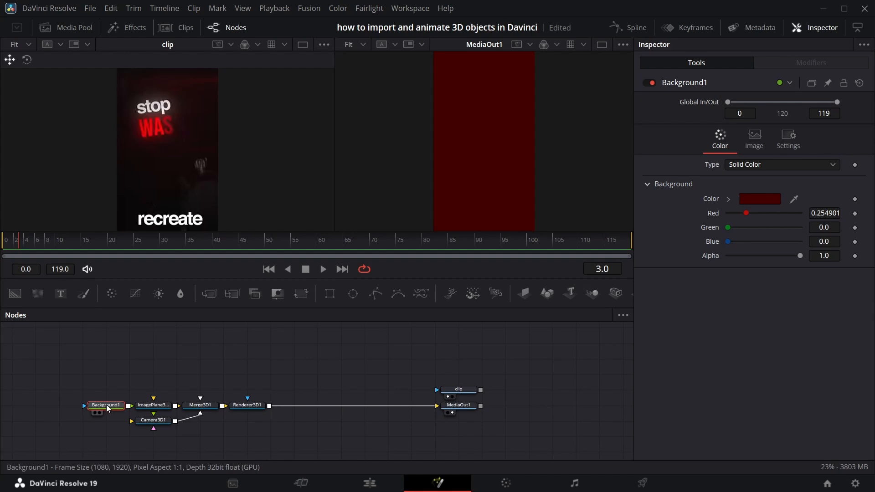
# Step: Add Lens (1).jpg from the basi bin as a media node and merge it over Background1 ahead of ImagePlane3D1
pyautogui.moveTo(106, 404); pyautogui.dragTo(60, 405)
pyautogui.click(73, 27)
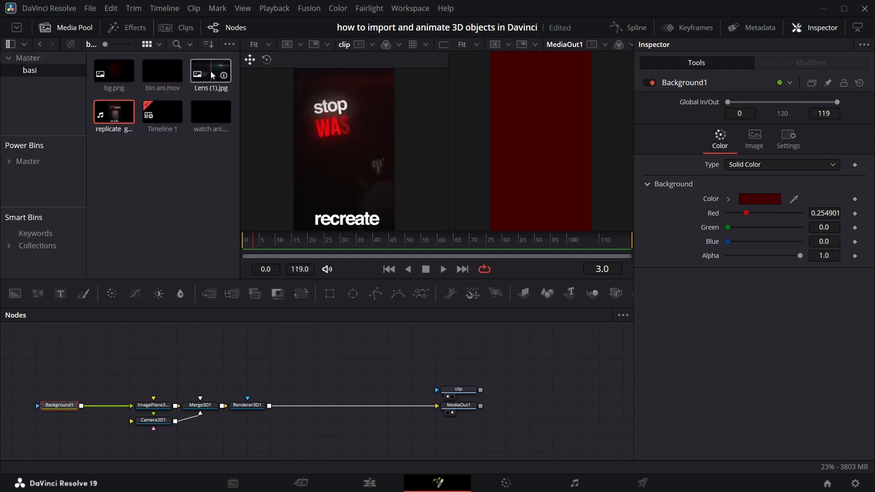
pyautogui.moveTo(209, 72); pyautogui.dragTo(137, 245)
pyautogui.moveTo(100, 346); pyautogui.dragTo(100, 359)
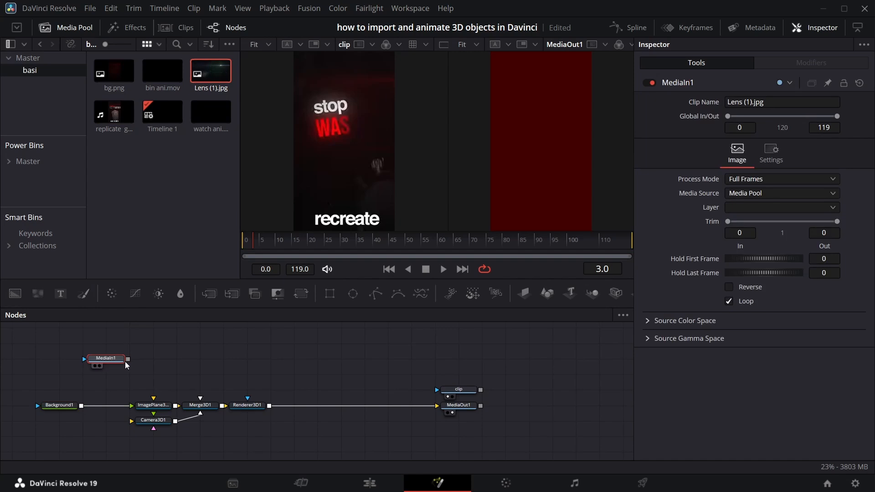
pyautogui.moveTo(75, 403); pyautogui.dragTo(82, 405)
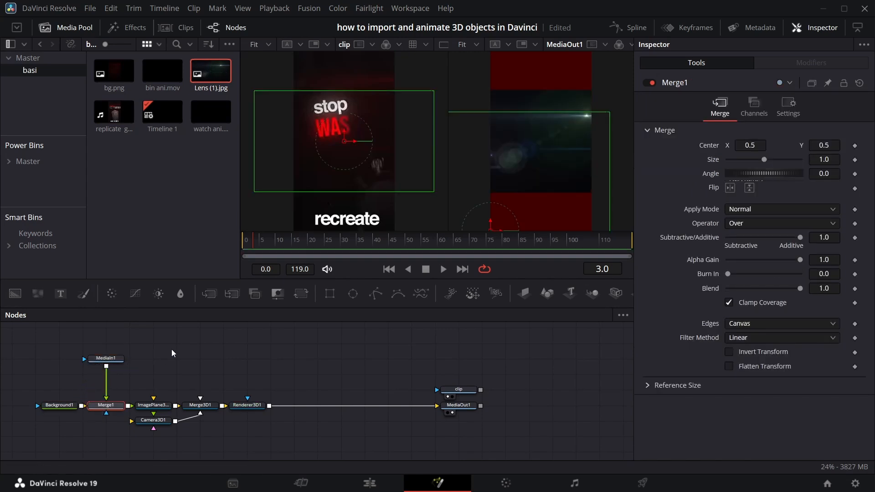
# Step: Insert a Transform after the lens image with size 1.9 and center X 0.385, and set the Merge1 blend to 0.661
pyautogui.click(106, 360)
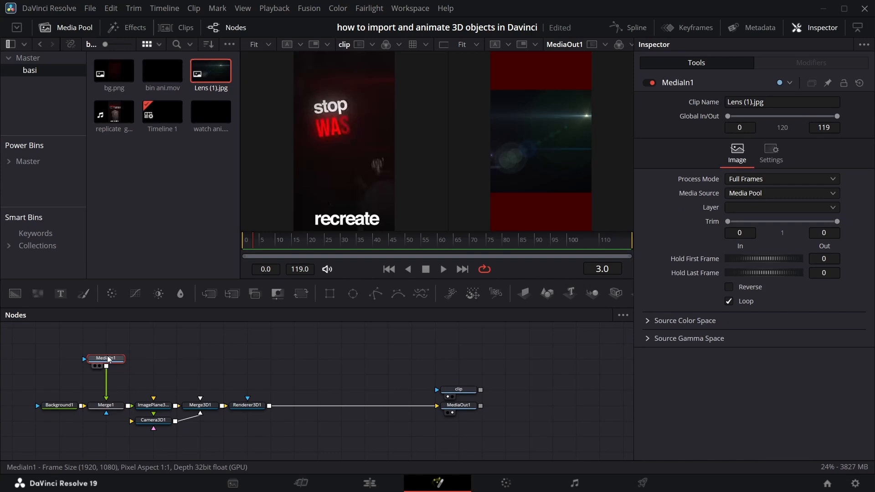
pyautogui.click(301, 294)
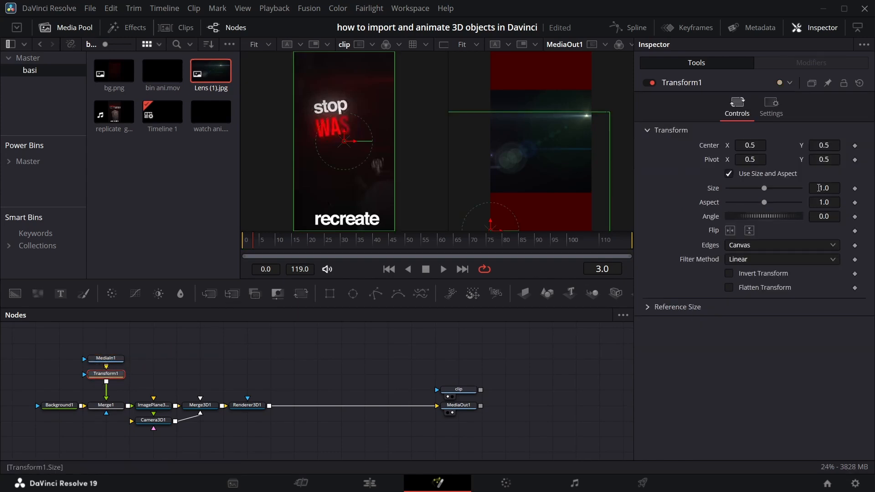
pyautogui.moveTo(819, 188); pyautogui.dragTo(868, 187)
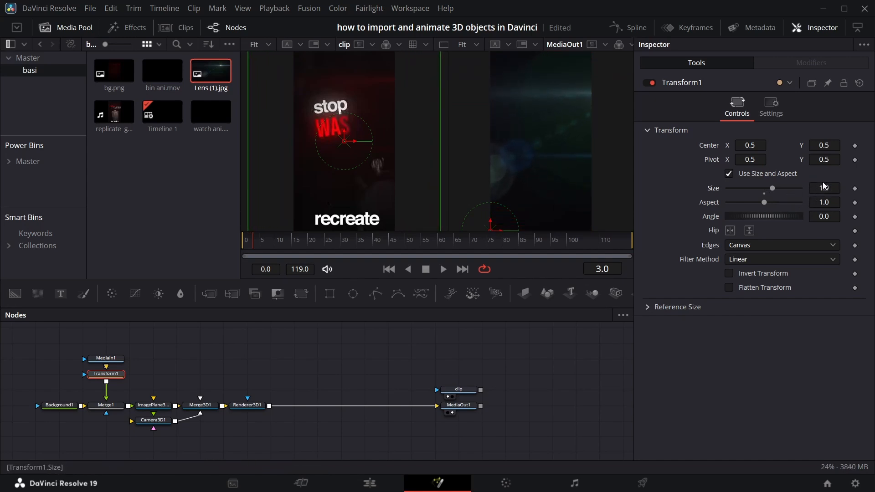
pyautogui.moveTo(760, 147); pyautogui.dragTo(729, 146)
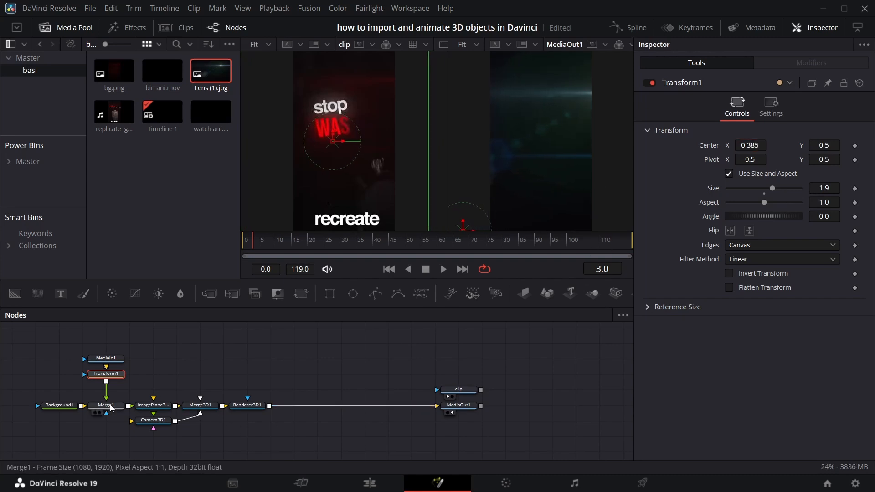
pyautogui.click(111, 407)
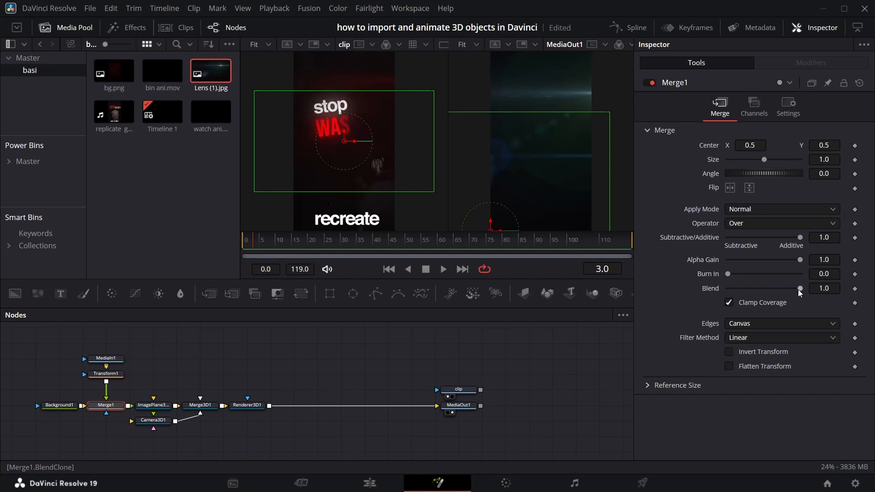
pyautogui.moveTo(800, 289); pyautogui.dragTo(766, 290)
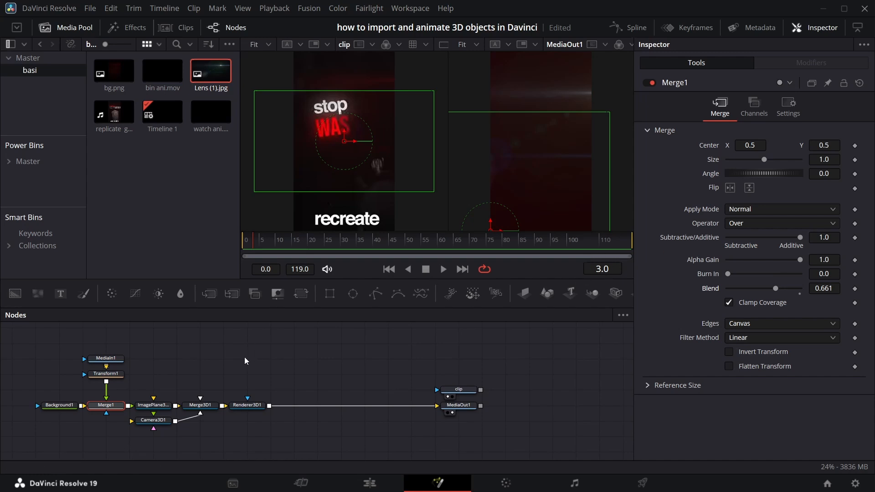
# Step: Go to frame 7 and rearrange the node graph, placing Camera3D1 below Merge3D1 and moving the background nodes farther from it
pyautogui.moveTo(162, 422); pyautogui.dragTo(207, 438)
pyautogui.moveTo(266, 239); pyautogui.dragTo(290, 237)
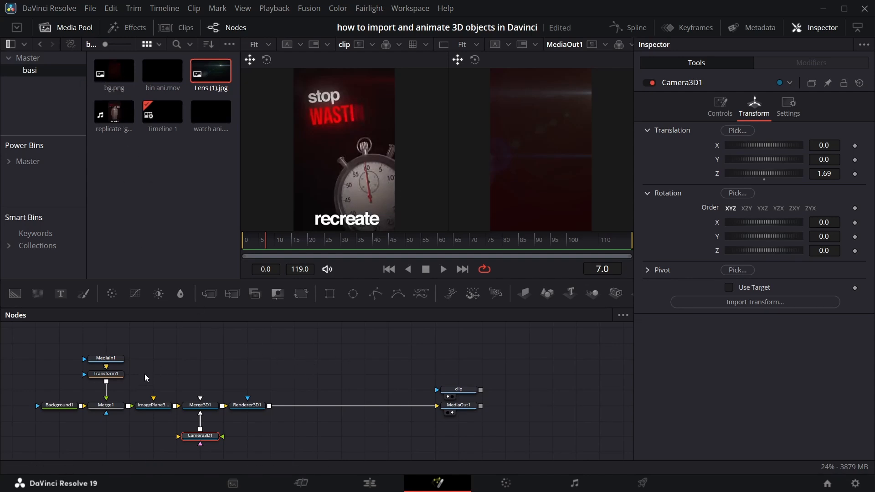
pyautogui.scroll(2, 87, 372)
pyautogui.moveTo(35, 362); pyautogui.dragTo(46, 432)
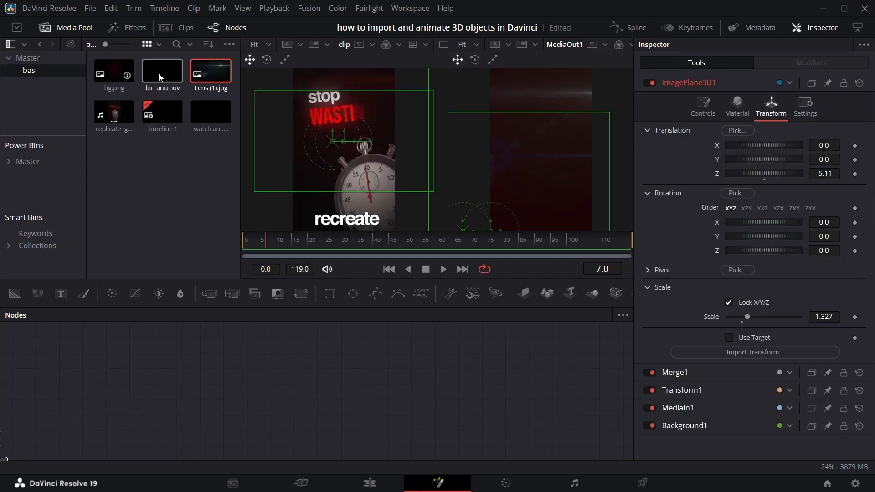
# Step: Add watch ani.mov from the basi bin to the node graph and rename its node watch
pyautogui.moveTo(202, 109); pyautogui.dragTo(151, 359)
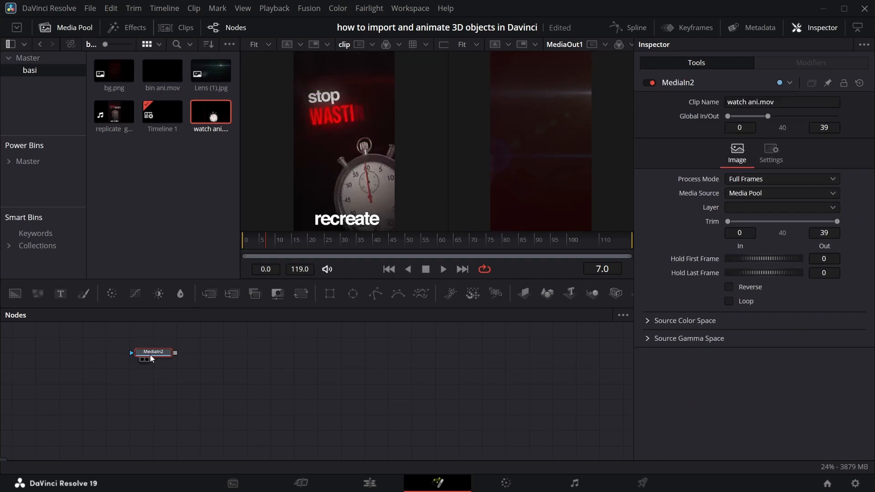
pyautogui.click(82, 30)
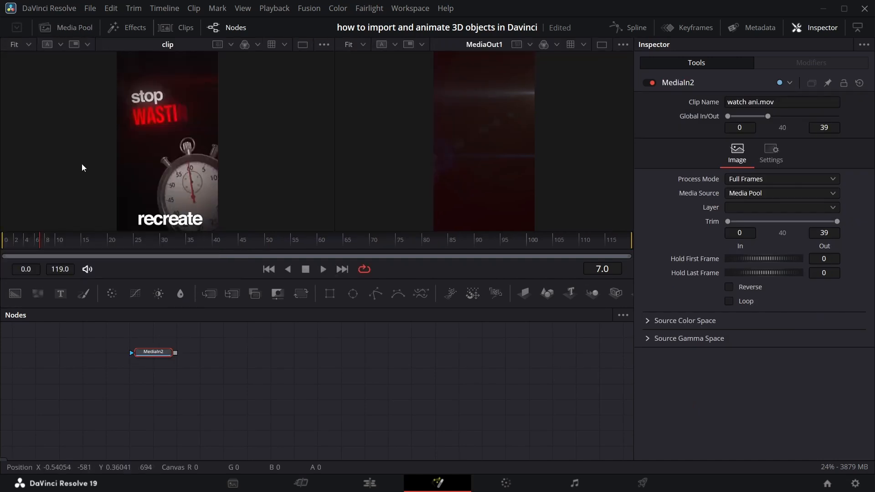
pyautogui.press('F2')
pyautogui.write('watch')
pyautogui.press('Return')
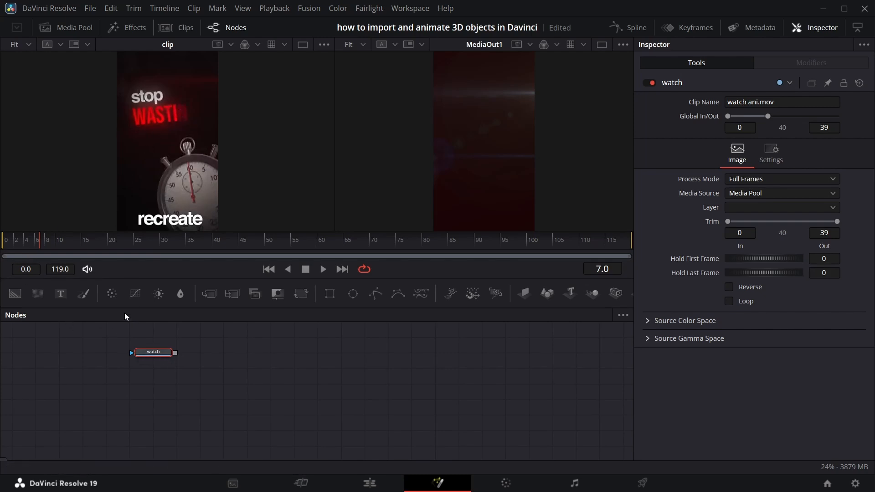
# Step: Add a fully transparent Background2 and merge two new Text nodes over it through Merge2 and Merge3
pyautogui.moveTo(62, 377); pyautogui.dragTo(62, 378)
pyautogui.moveTo(15, 294); pyautogui.dragTo(12, 404)
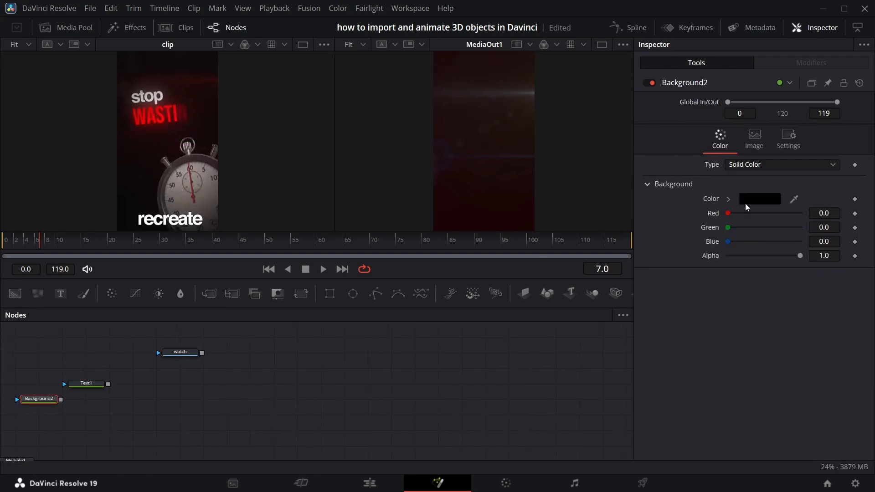
pyautogui.moveTo(798, 258); pyautogui.dragTo(687, 277)
pyautogui.moveTo(108, 384)
pyautogui.mouseDown()
pyautogui.moveTo(72, 390)
pyautogui.moveTo(113, 356)
pyautogui.moveTo(139, 384)
pyautogui.moveTo(110, 401)
pyautogui.mouseUp()
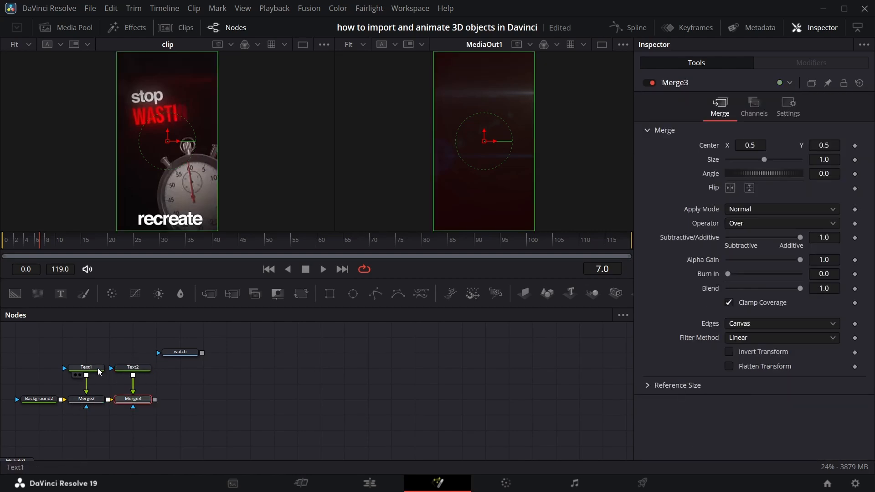
# Step: Enter "Stop" as the text of Text1 and "WASTING TIME" as the text of Text2
pyautogui.click(99, 371)
pyautogui.click(670, 185)
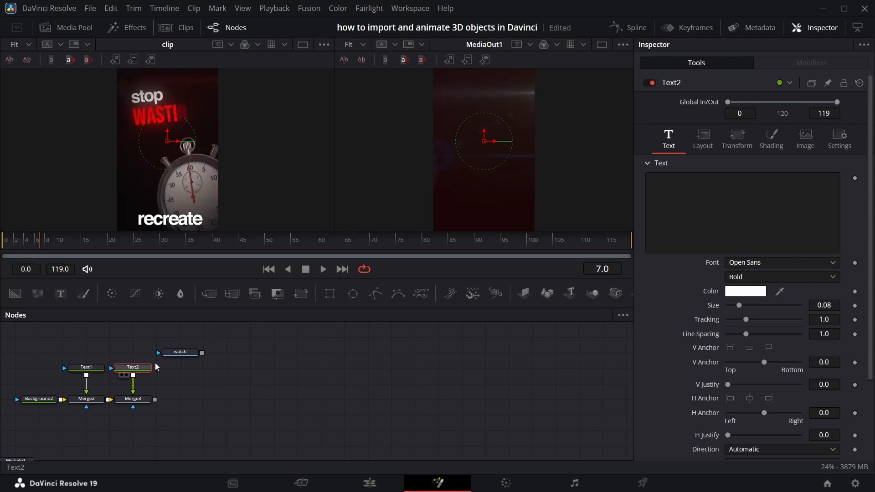
pyautogui.click(132, 367)
pyautogui.click(665, 182)
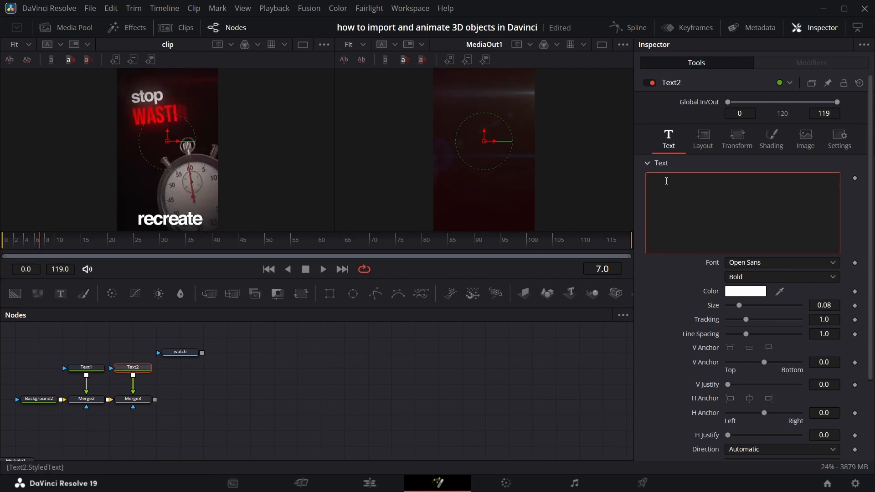
pyautogui.write('WASTING TIME')
# Step: Set the font of Text2 to Helvetica Rounded Condensed and the font of Text1 to Montserrat
pyautogui.click(828, 263)
pyautogui.scroll(-1, 780, 166)
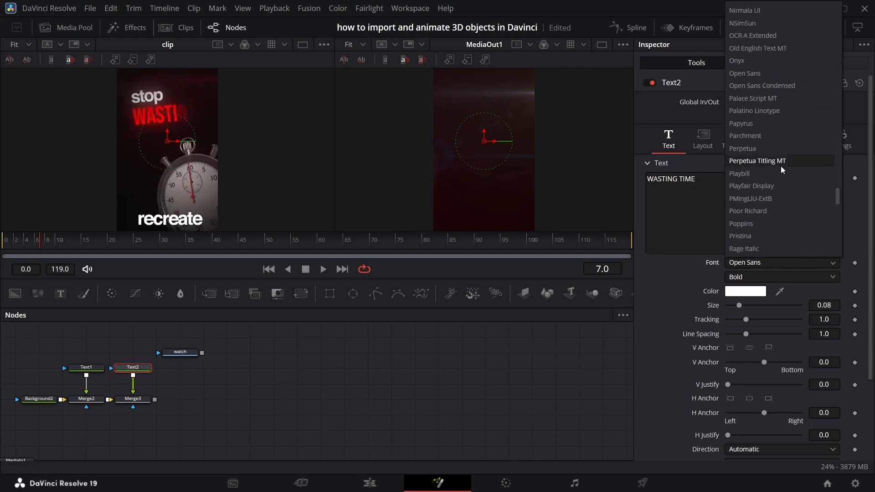
pyautogui.scroll(15, 780, 161)
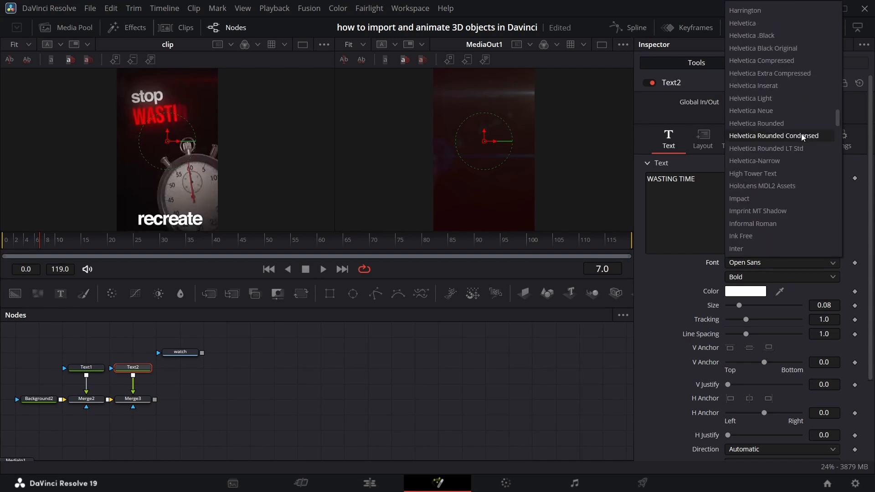
pyautogui.click(803, 136)
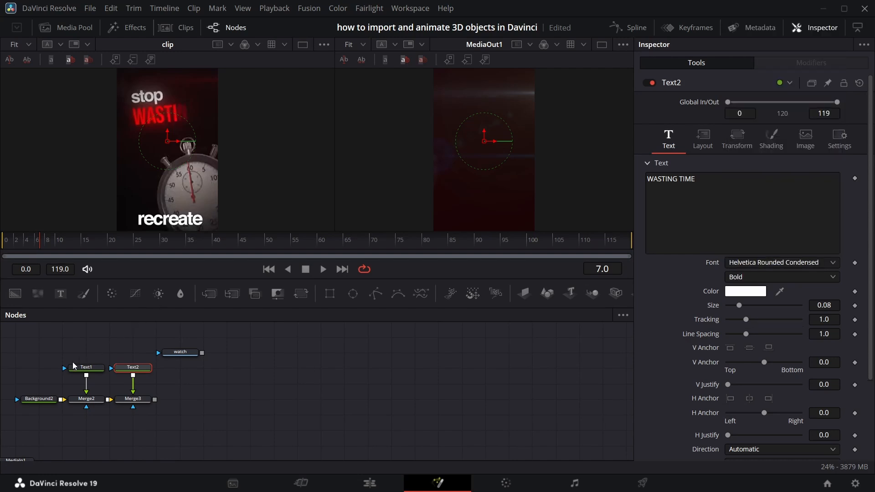
pyautogui.click(86, 368)
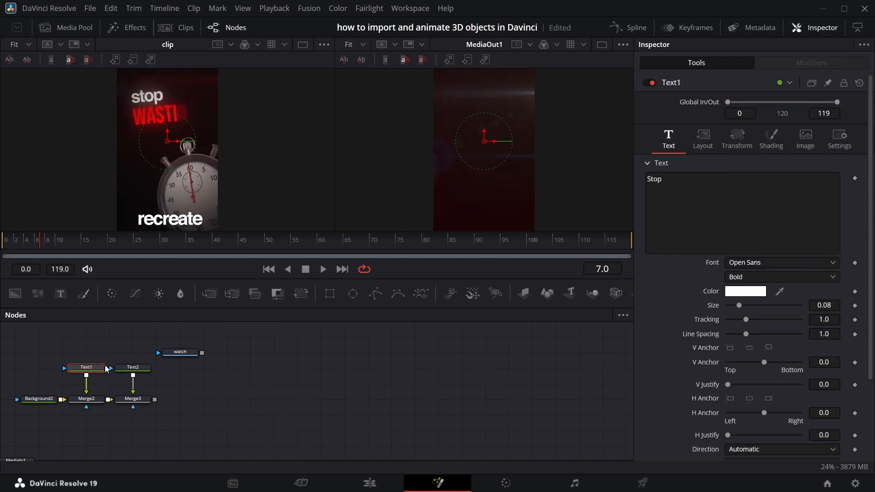
pyautogui.click(821, 262)
pyautogui.click(770, 174)
# Step: Connect a new ImagePlane3D after Merge3 and feed its output into Merge3D1
pyautogui.moveTo(132, 367); pyautogui.dragTo(189, 400)
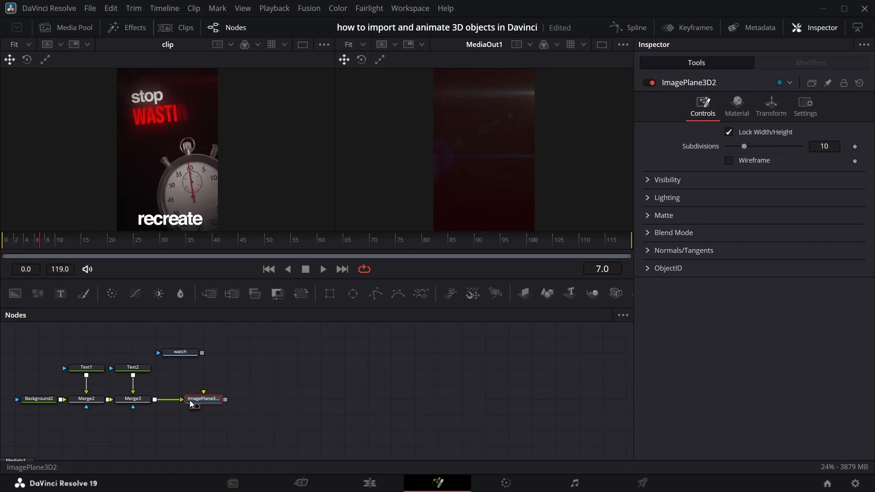
pyautogui.scroll(6, 231, 360)
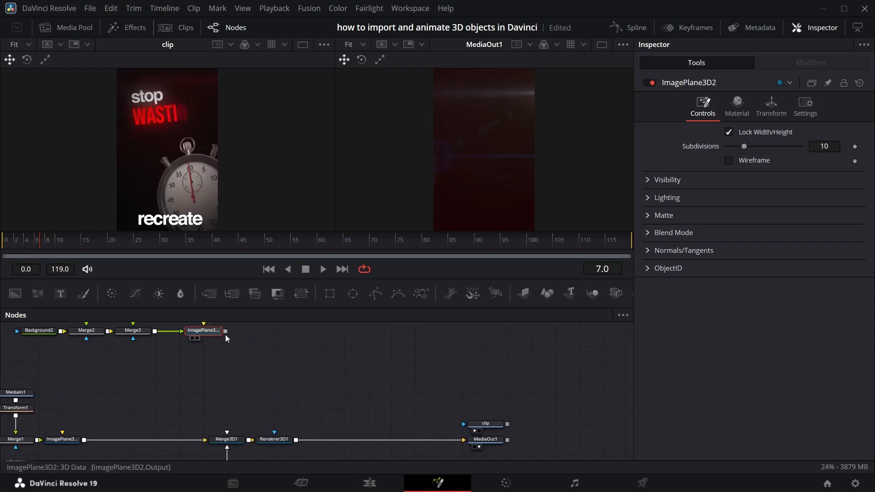
pyautogui.moveTo(225, 331); pyautogui.dragTo(230, 433)
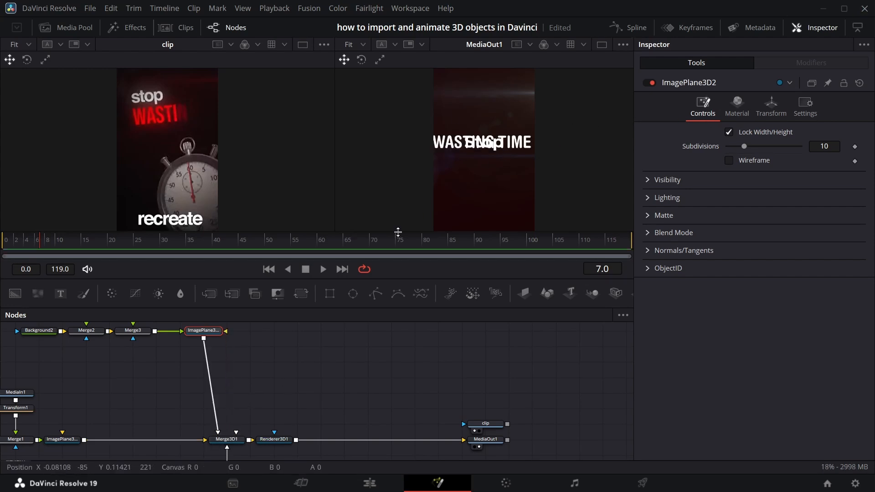
# Step: Position the Text1 layout centre at X 0.425 and Y 0.534, placing "Stop" above the start of "WASTING TIME"
pyautogui.scroll(3, 97, 344)
pyautogui.click(88, 370)
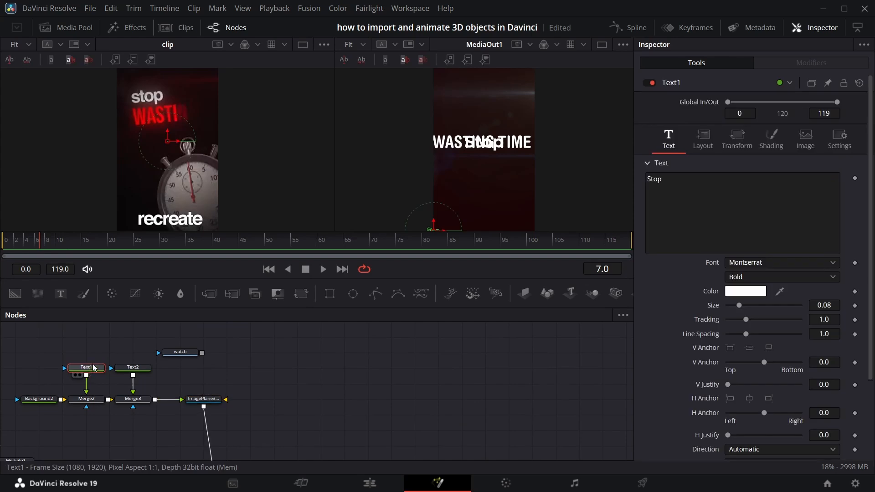
pyautogui.click(700, 139)
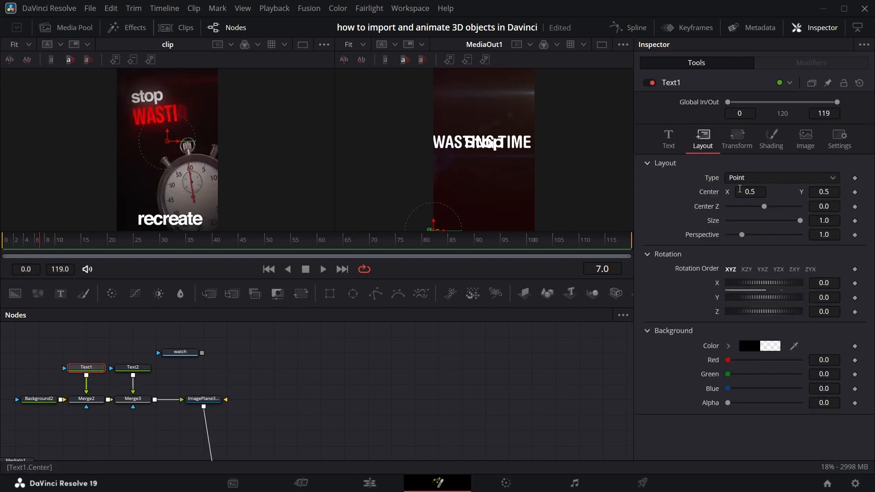
pyautogui.moveTo(748, 191); pyautogui.dragTo(757, 192)
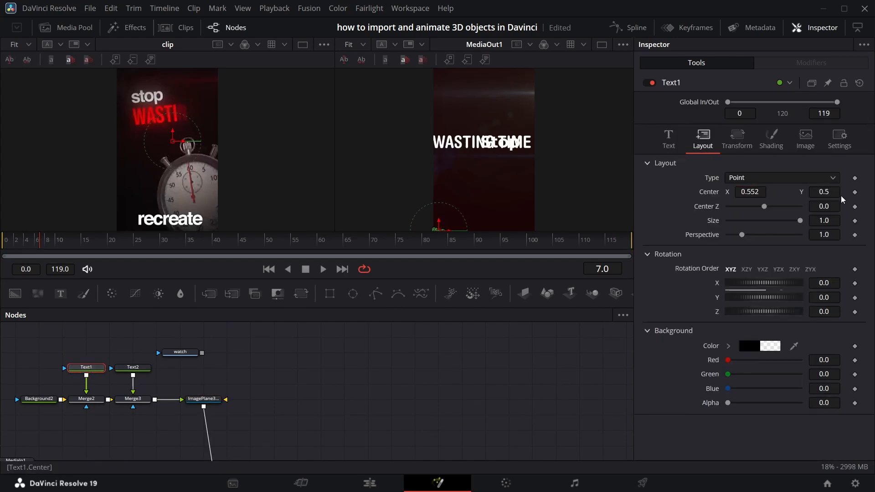
pyautogui.moveTo(830, 193)
pyautogui.mouseDown()
pyautogui.moveTo(836, 194)
pyautogui.moveTo(821, 197)
pyautogui.mouseUp()
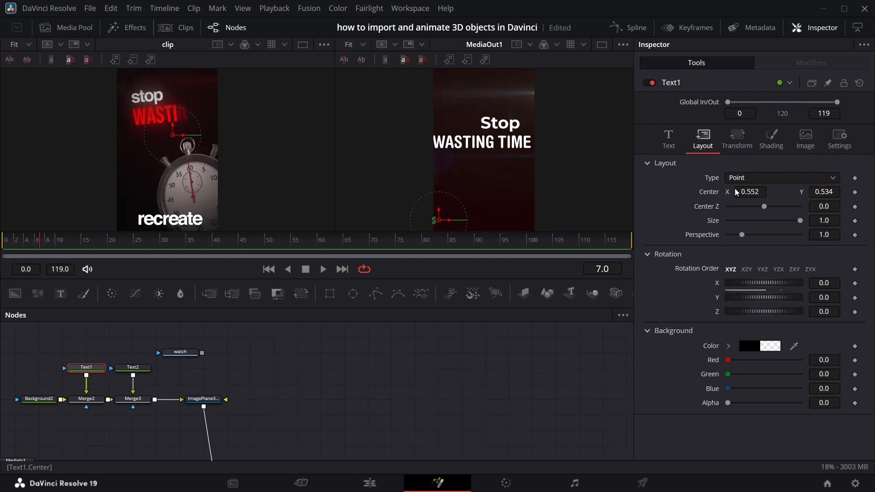
pyautogui.moveTo(749, 192); pyautogui.dragTo(727, 191)
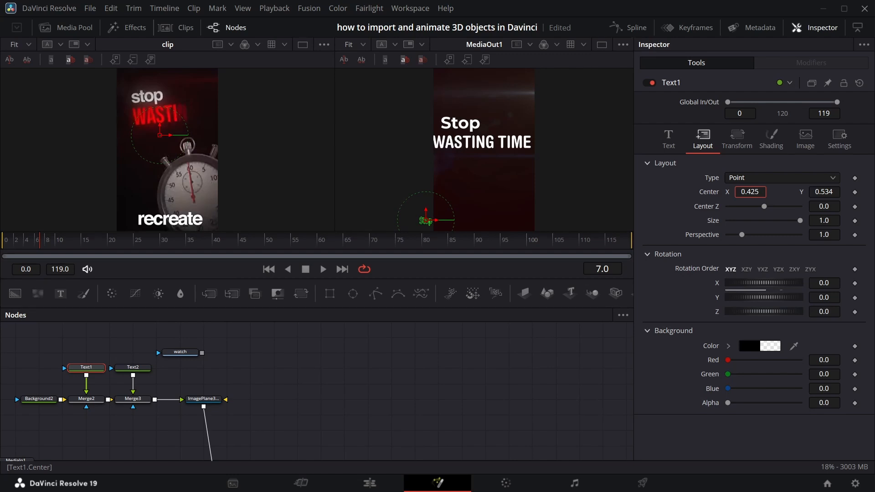
# Step: Position the Text2 layout centre at X 0.521 and Y 0.503 so "WASTING TIME" lines up under "Stop"
pyautogui.click(142, 369)
pyautogui.click(704, 146)
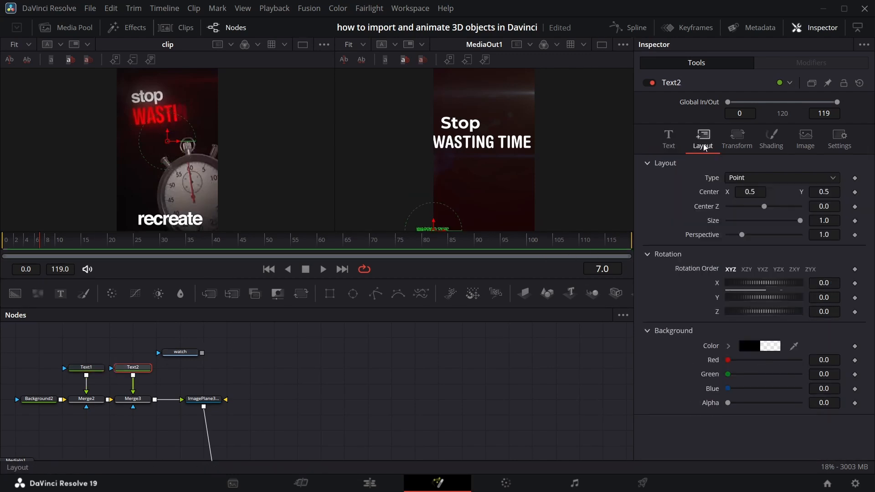
pyautogui.moveTo(750, 192); pyautogui.dragTo(752, 192)
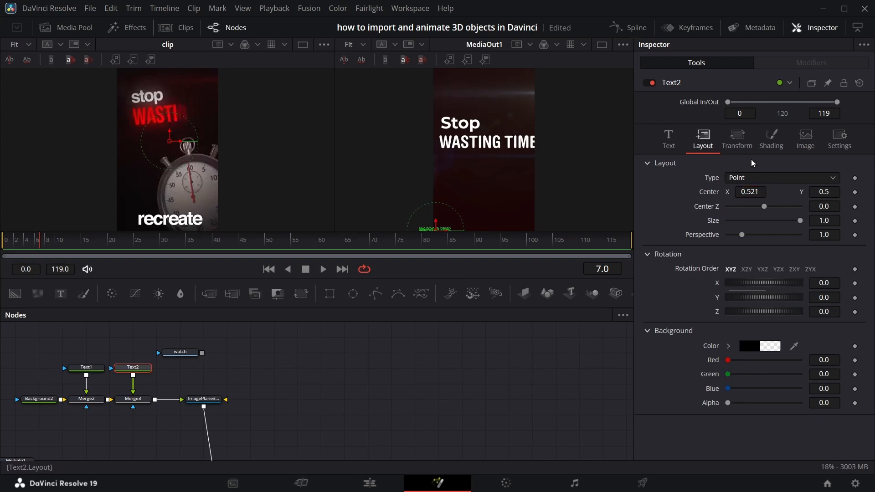
pyautogui.moveTo(823, 192); pyautogui.dragTo(826, 191)
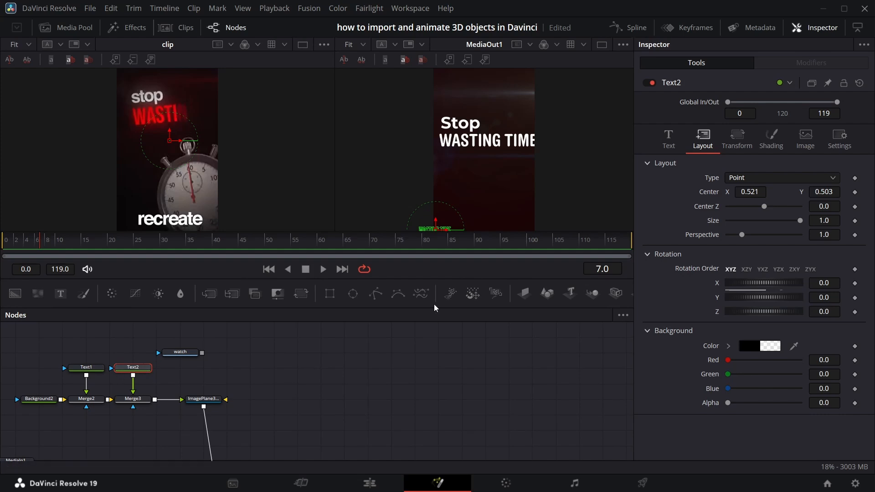
# Step: Change the colour of Text2 to dark red and move its node up level with Text1 to leave room above Merge3
pyautogui.click(666, 141)
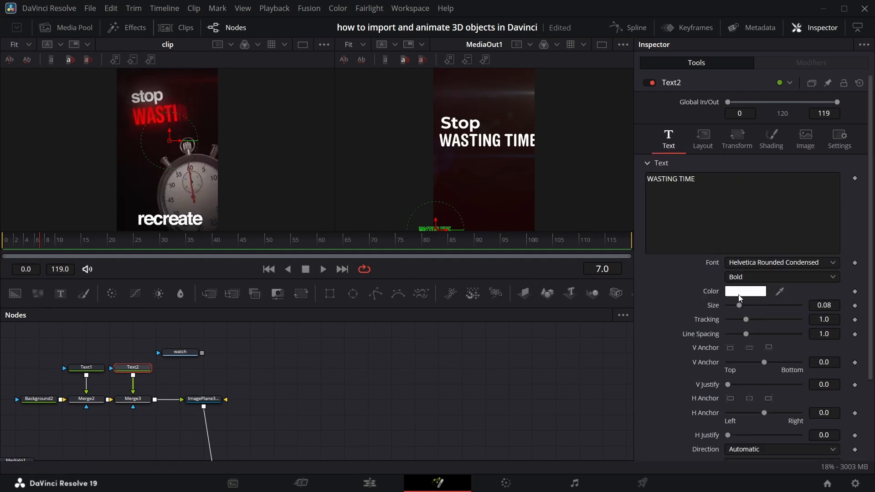
pyautogui.click(742, 294)
pyautogui.click(305, 201)
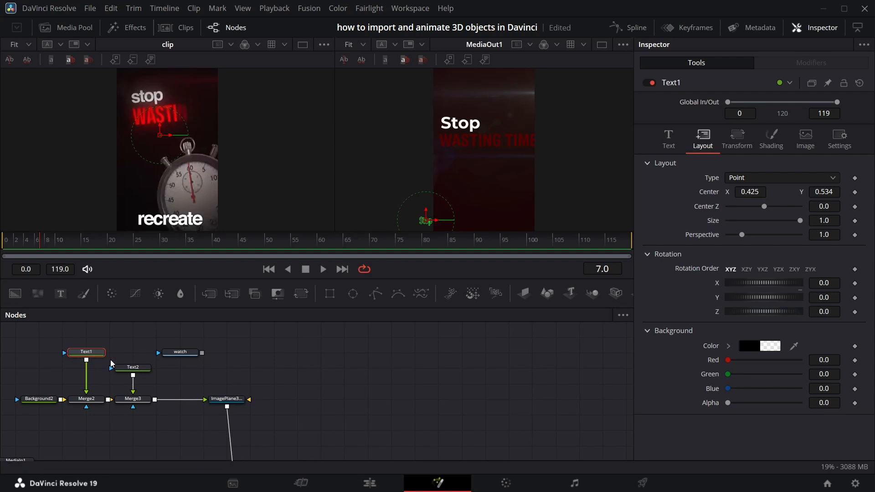
pyautogui.moveTo(134, 369); pyautogui.dragTo(132, 349)
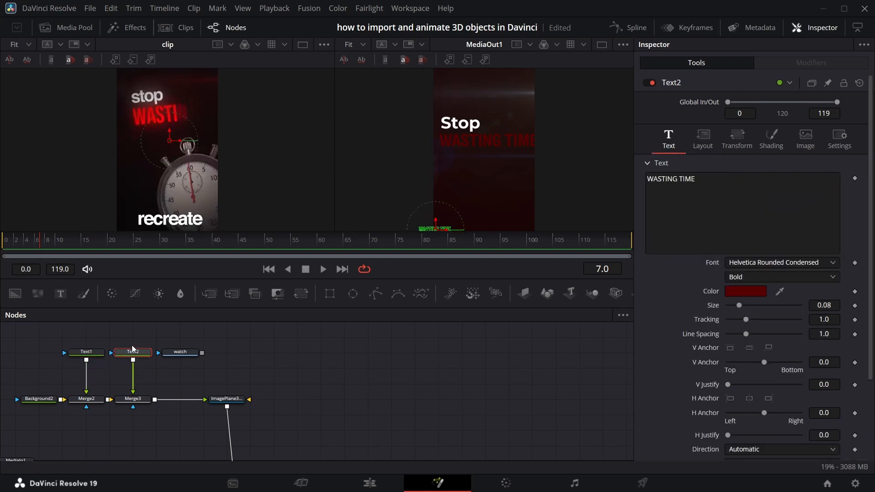
# Step: Insert a Glow node after Text1 and another Glow node after Text2
pyautogui.click(95, 354)
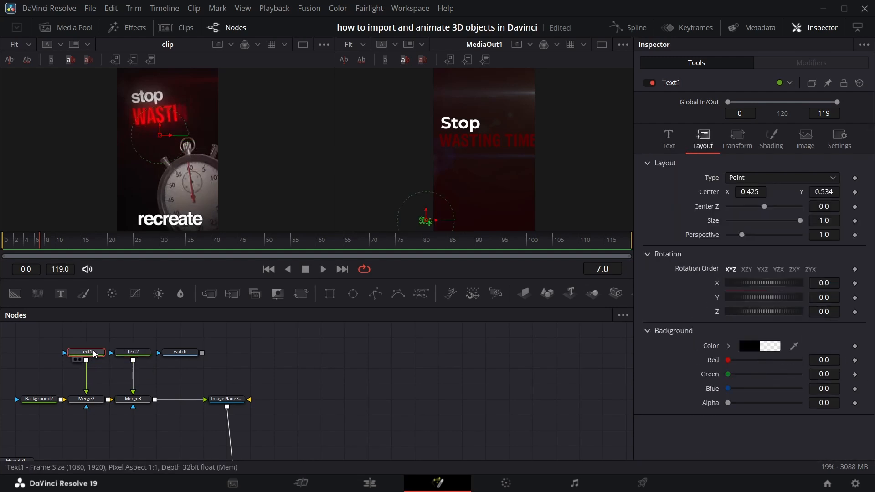
pyautogui.hotkey('shift', 'space')
pyautogui.write('GLOWGLOW')
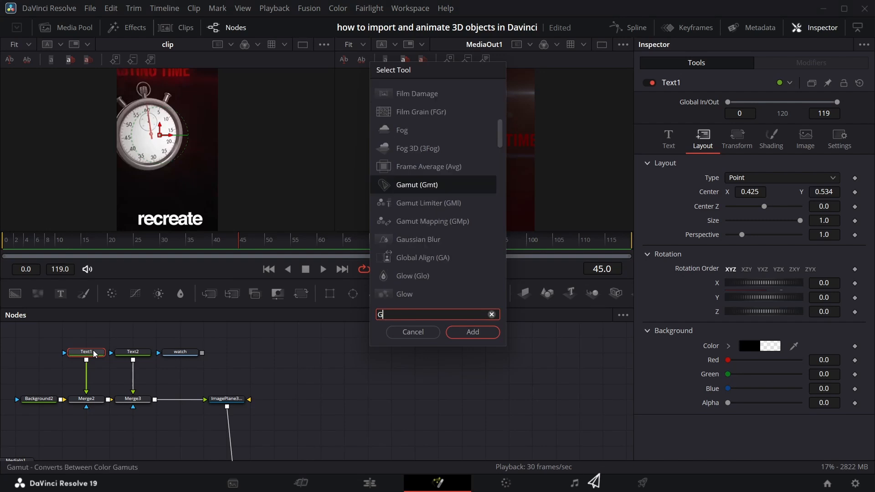
pyautogui.press('Return')
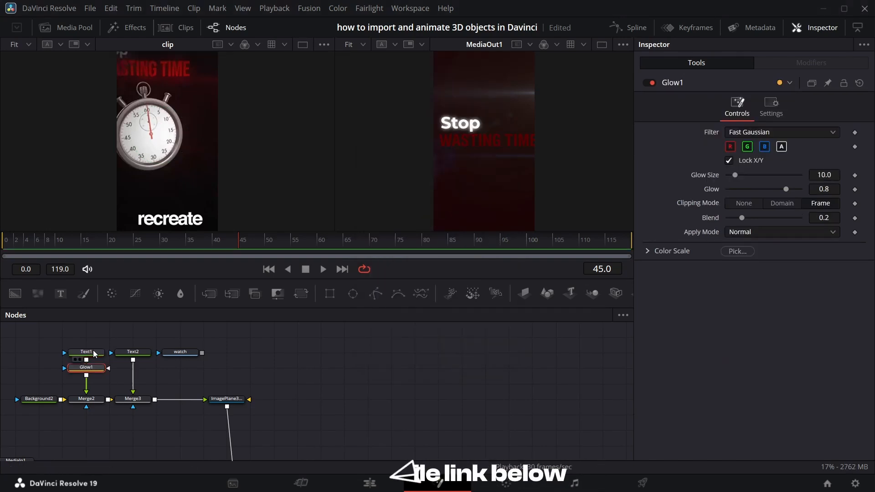
pyautogui.click(136, 353)
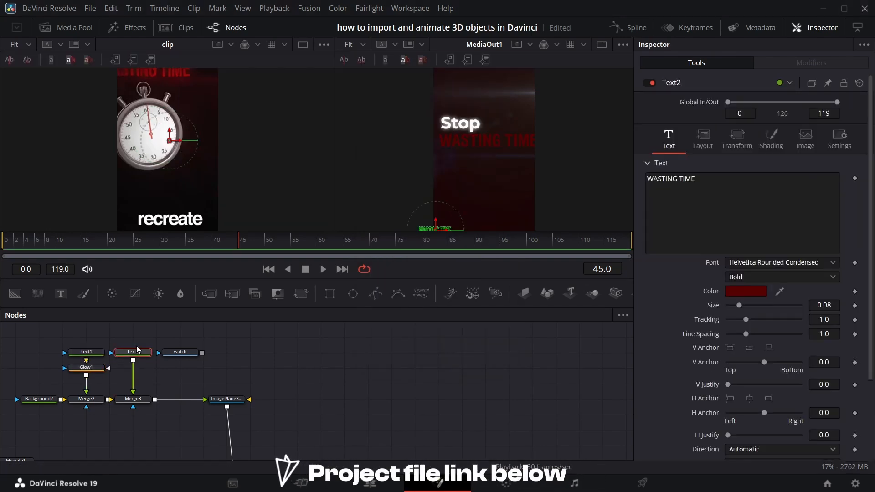
pyautogui.hotkey('shift', 'space')
pyautogui.write('glow')
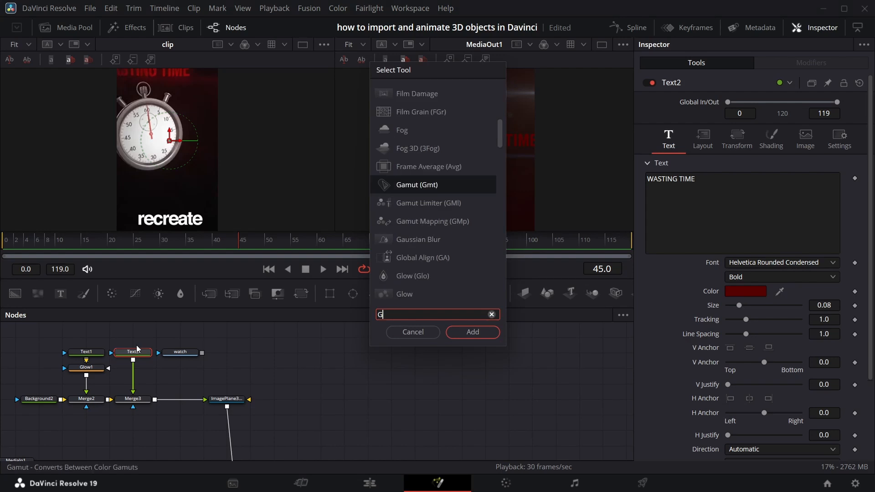
pyautogui.press('Return')
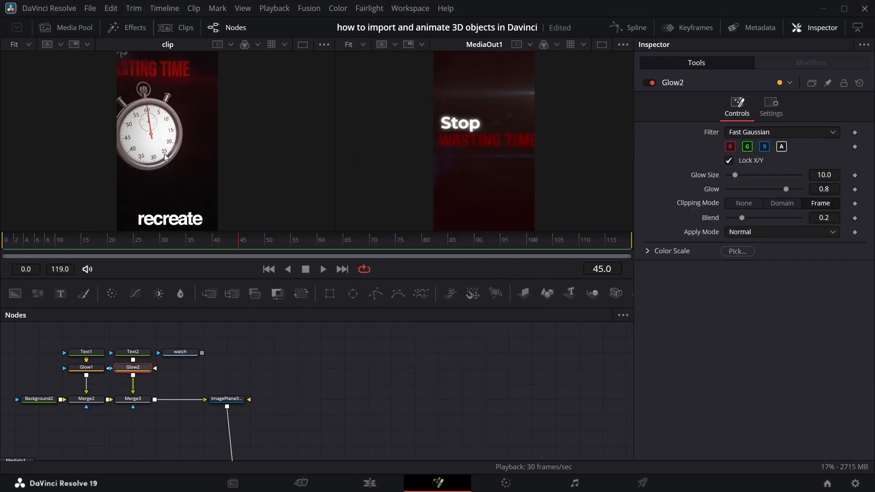
# Step: Exclude the blue channel from Glow2, set its Glow Size to 41.7 and its Blend to 0.457
pyautogui.click(164, 245)
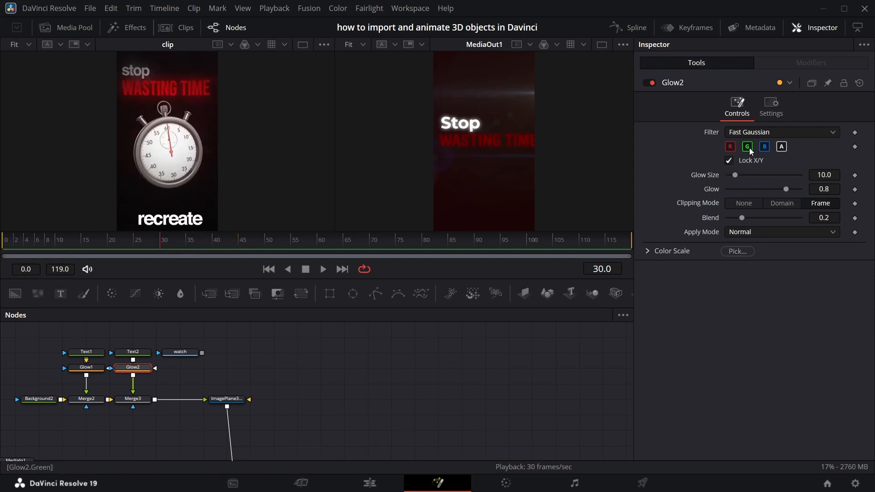
pyautogui.click(763, 147)
pyautogui.click(750, 148)
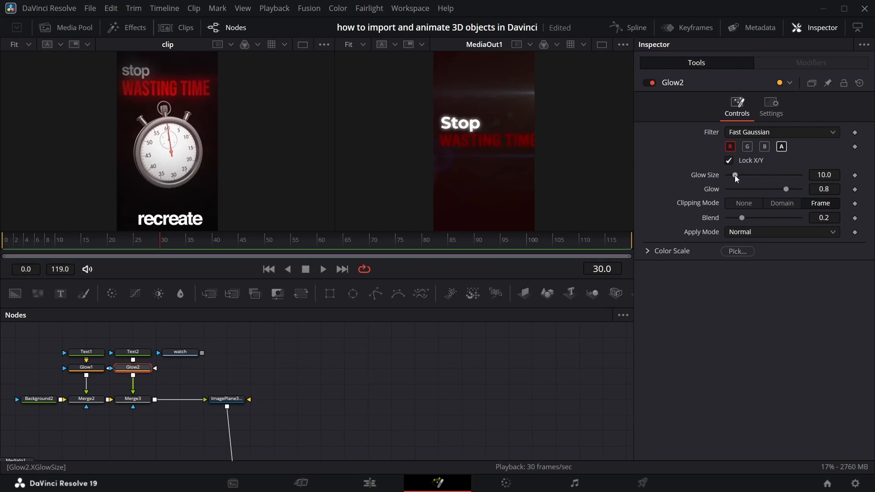
pyautogui.moveTo(735, 175); pyautogui.dragTo(759, 172)
pyautogui.click(750, 148)
pyautogui.moveTo(746, 218); pyautogui.dragTo(748, 217)
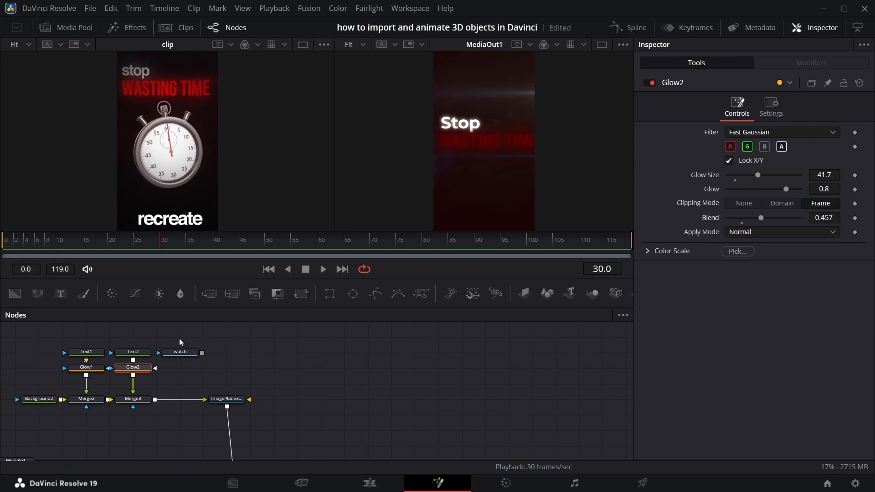
# Step: Check the start of the reference clip and add a Write On keyframe to Text2 at frame 0
pyautogui.moveTo(138, 243); pyautogui.dragTo(12, 249)
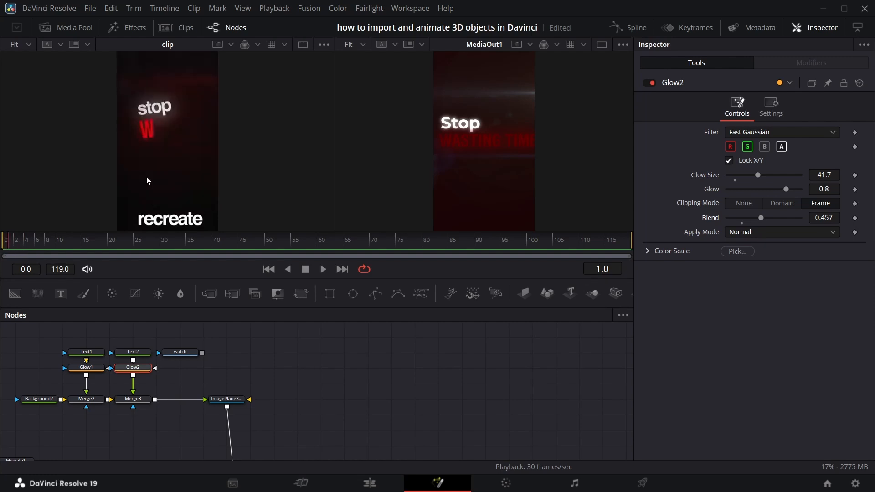
pyautogui.scroll(-3, 444, 341)
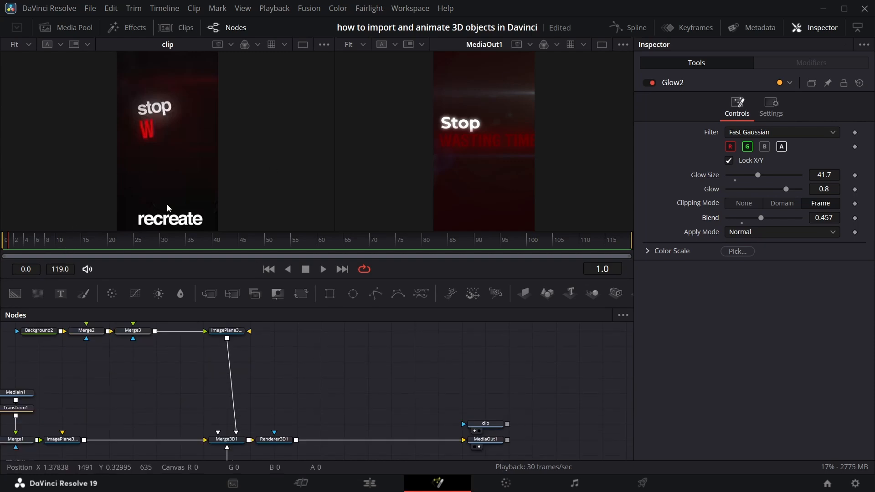
pyautogui.click(6, 248)
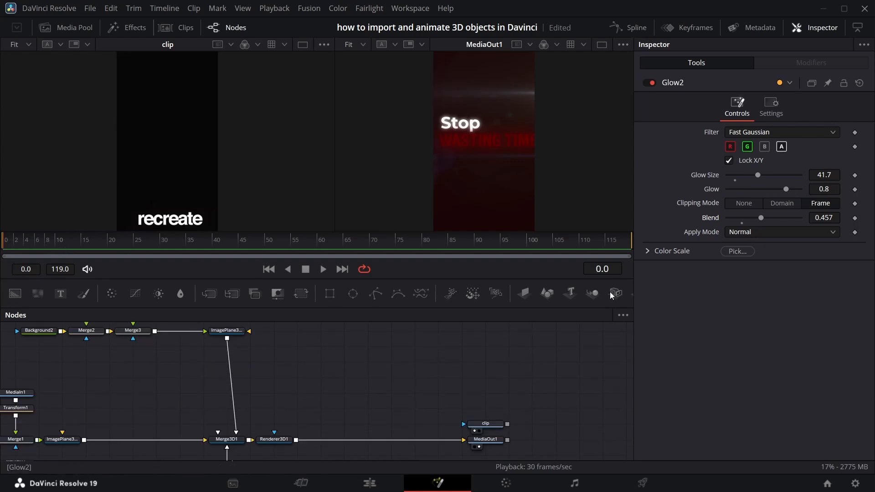
pyautogui.scroll(3, 123, 365)
pyautogui.click(146, 354)
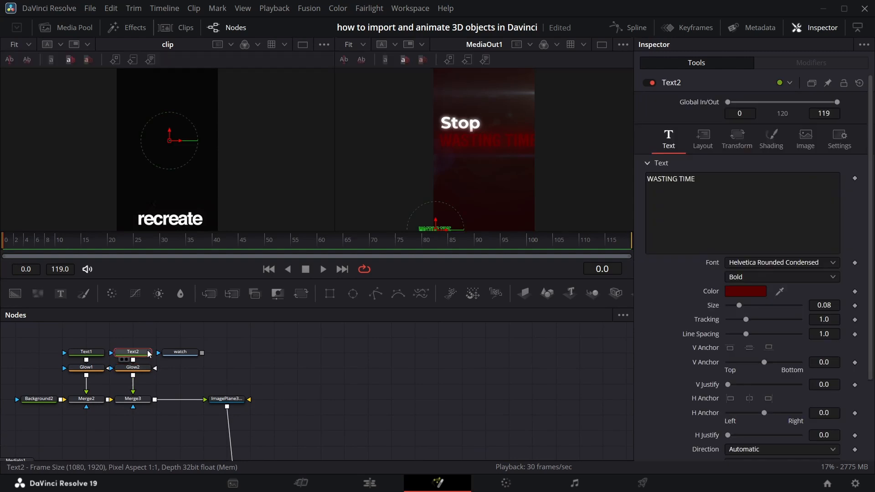
pyautogui.scroll(-3, 831, 393)
pyautogui.click(854, 392)
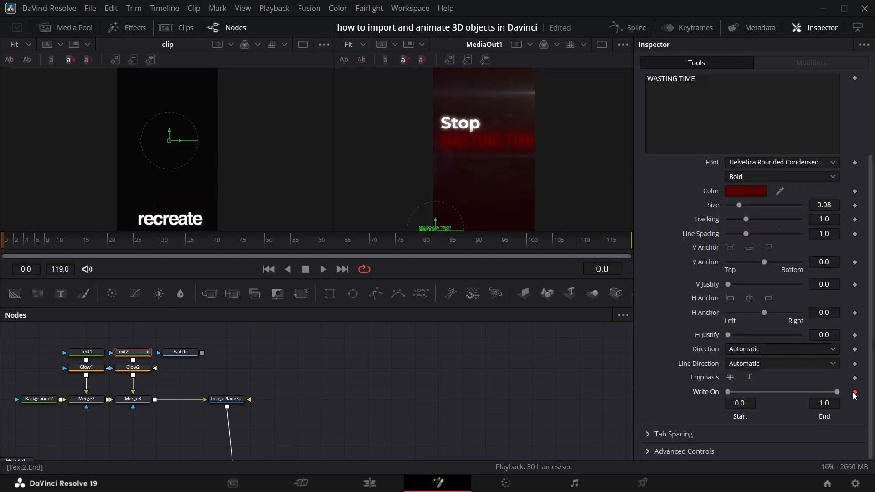
# Step: Keyframe Text2's Write On at frame 15 with End at 1.0, and set End to 0.0 at frame 0
pyautogui.click(82, 245)
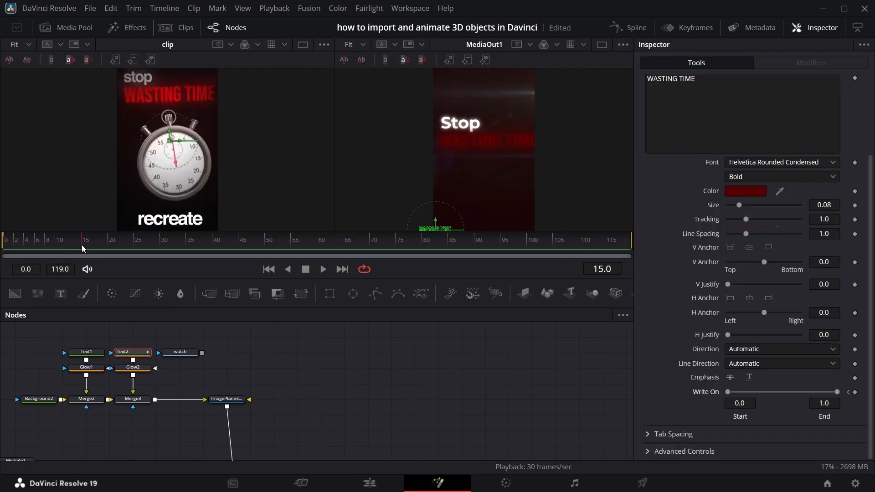
pyautogui.press('Left')
pyautogui.press('Right')
pyautogui.click(848, 391)
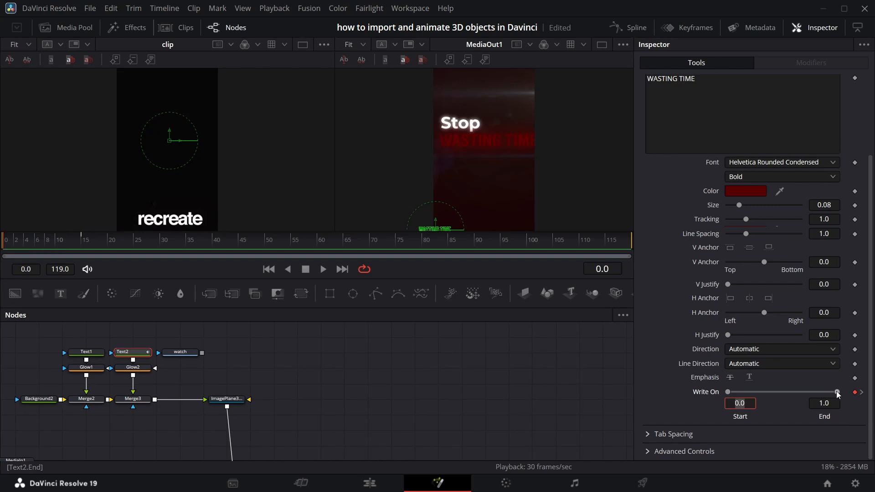
pyautogui.moveTo(837, 392); pyautogui.dragTo(733, 391)
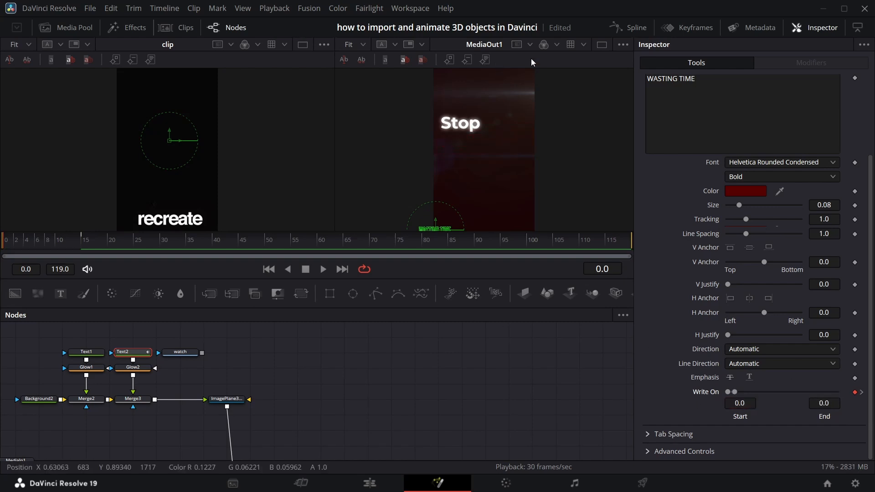
# Step: Display Text2's Write On curves in the spline editor, fit them to view and smooth their keyframes
pyautogui.click(629, 27)
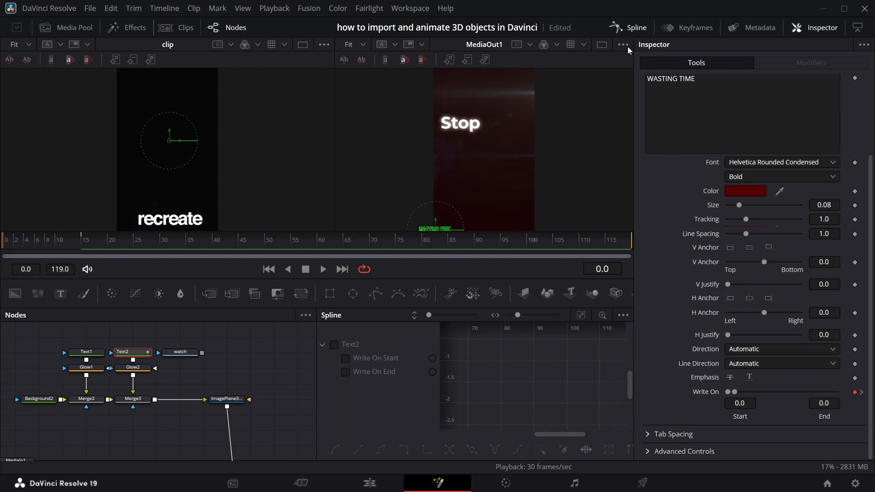
pyautogui.click(335, 344)
pyautogui.hotkey('ctrl', 'f')
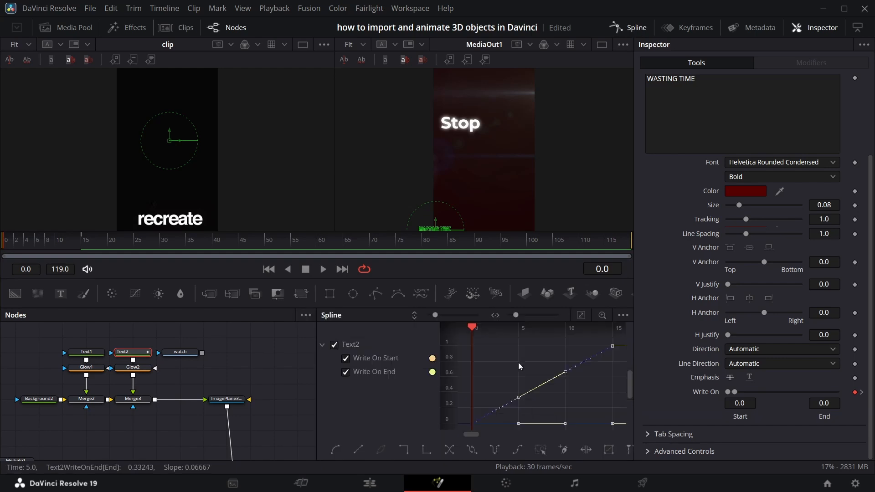
pyautogui.press('s')
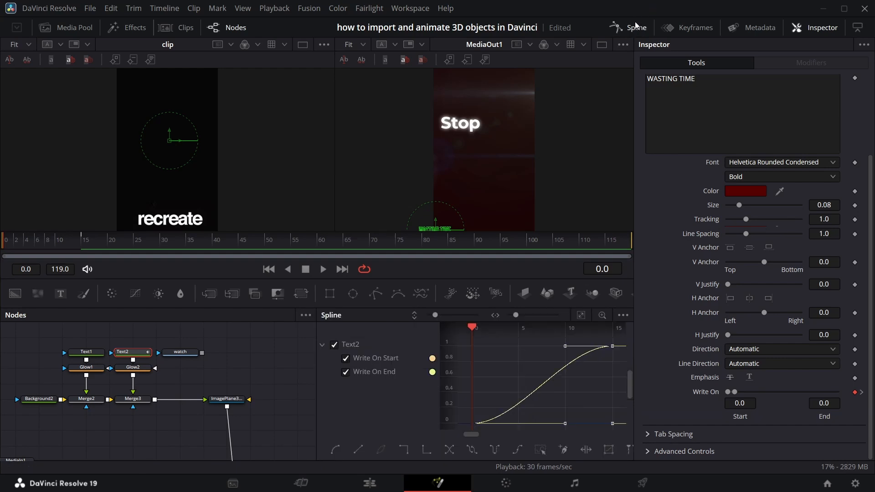
pyautogui.click(636, 26)
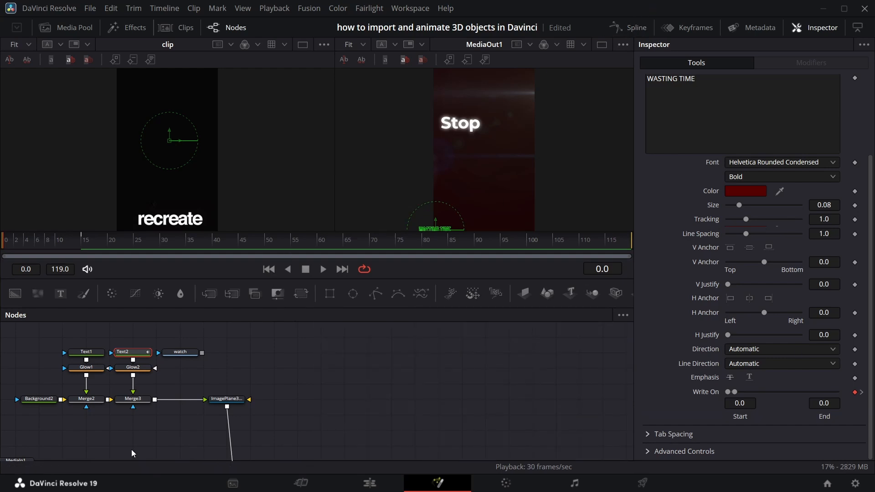
# Step: Play back the write-on animation and compare it with the reference clip at frame 15
pyautogui.press('space')
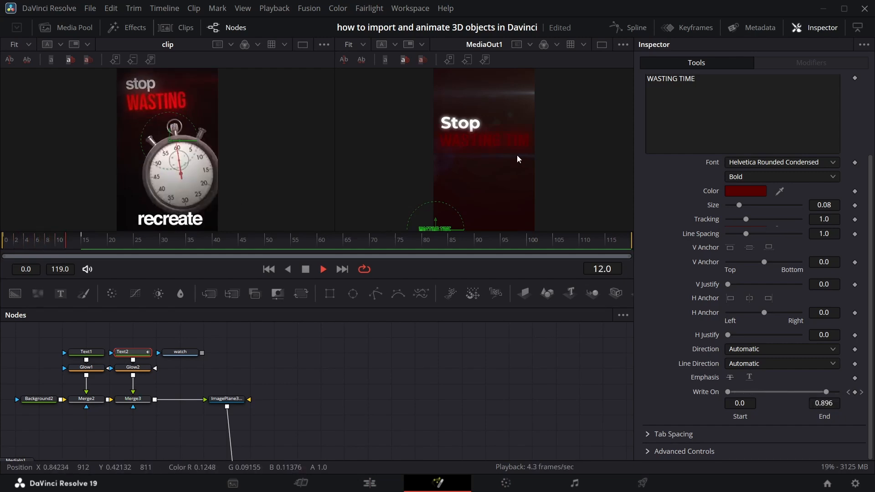
pyautogui.press('space')
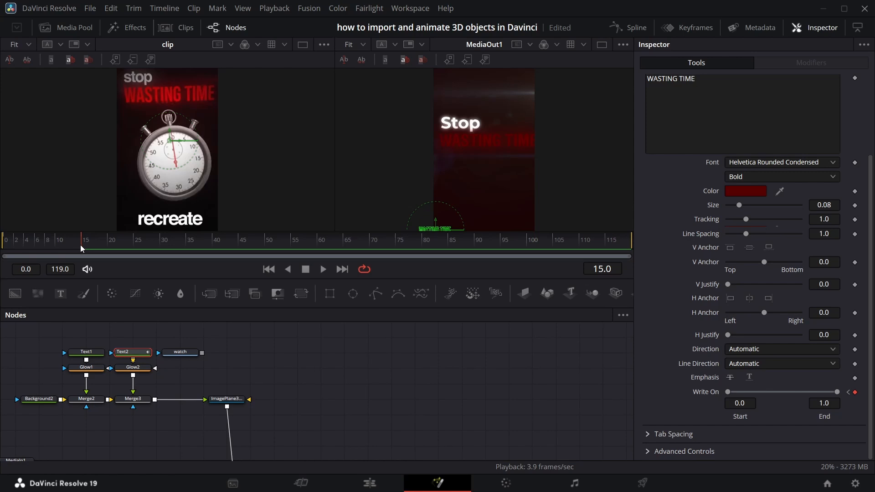
pyautogui.scroll(2, 156, 198)
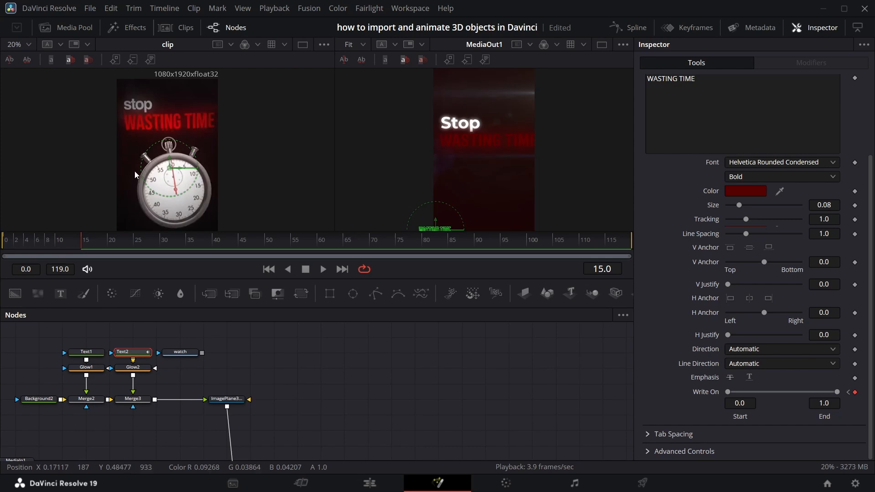
# Step: Turn on the guides in both viewers and save the project with the playhead at frame 1
pyautogui.hotkey('ctrl', 'g')
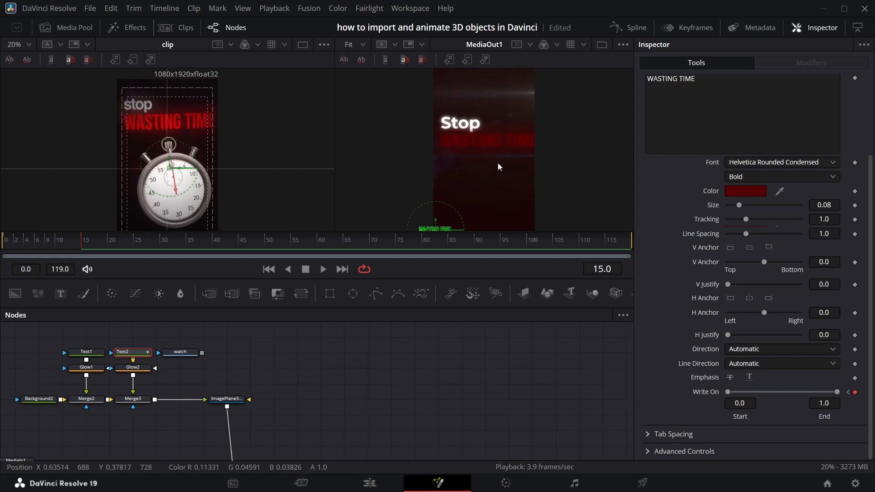
pyautogui.hotkey('ctrl', 'g')
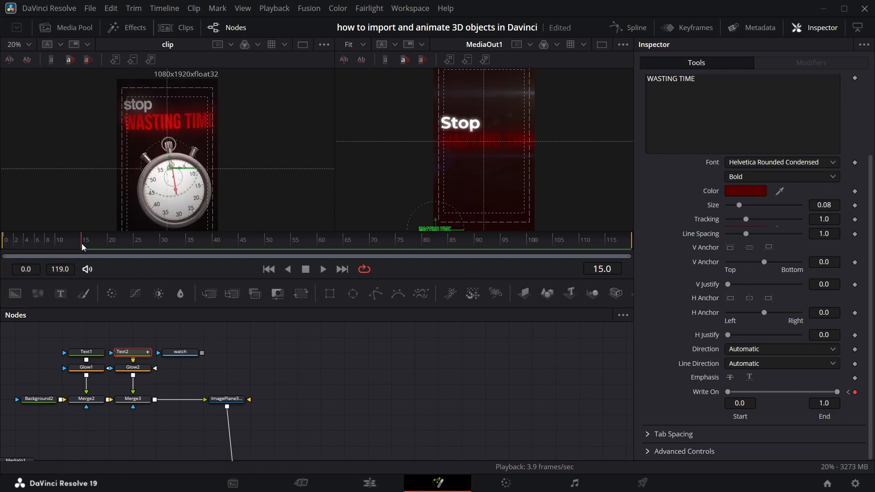
pyautogui.moveTo(81, 243); pyautogui.dragTo(12, 252)
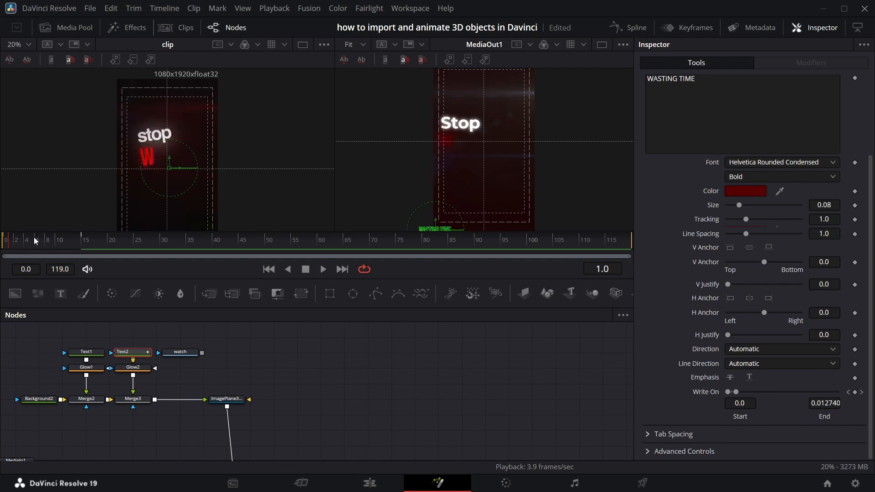
pyautogui.hotkey('ctrl', 's')
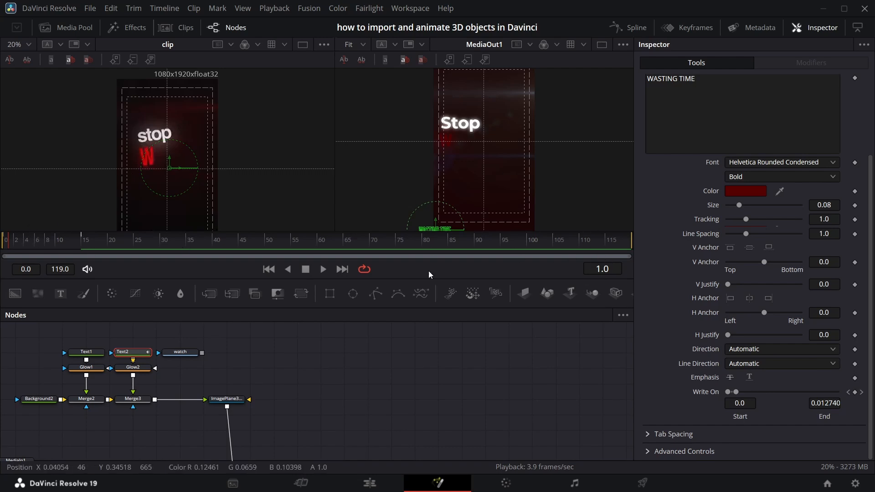
# Step: Keyframe ImagePlane3D2 at frame 1 with Translation X 0.059, Y 0.054, Z 0.0 and Rotation Z 16.3
pyautogui.click(227, 401)
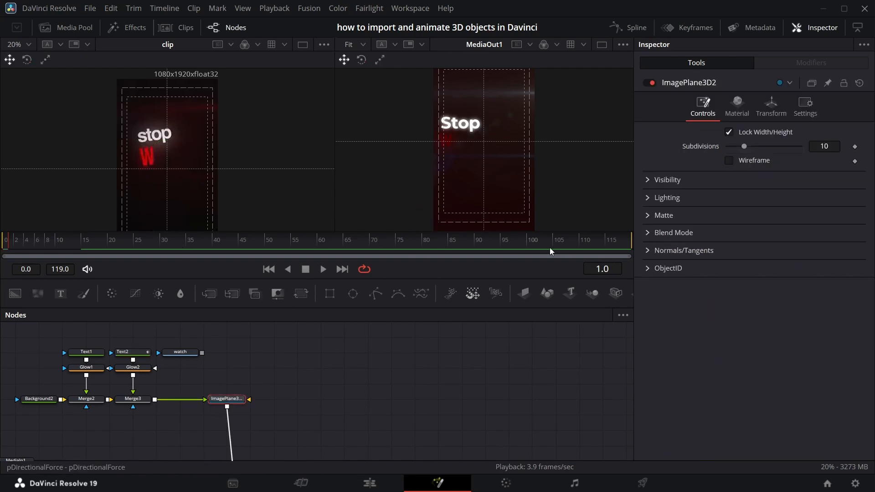
pyautogui.click(771, 106)
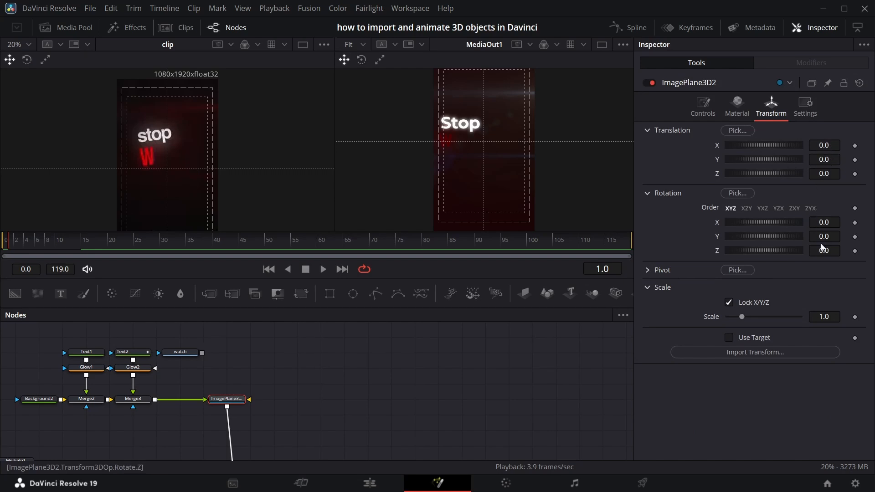
pyautogui.moveTo(820, 251); pyautogui.dragTo(865, 251)
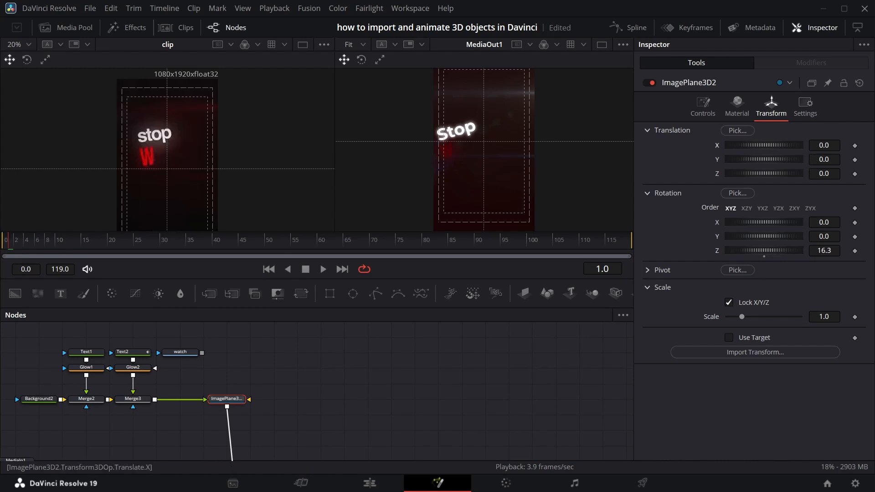
pyautogui.moveTo(824, 145); pyautogui.dragTo(850, 159)
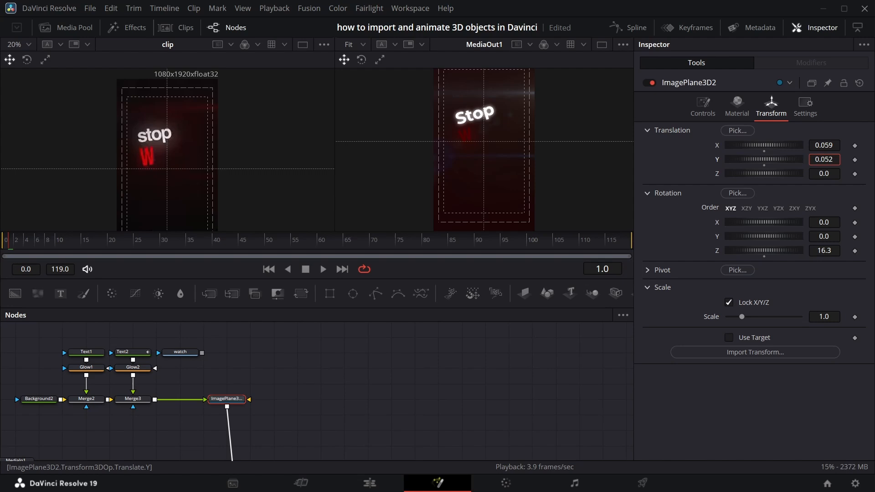
pyautogui.moveTo(849, 159); pyautogui.dragTo(851, 159)
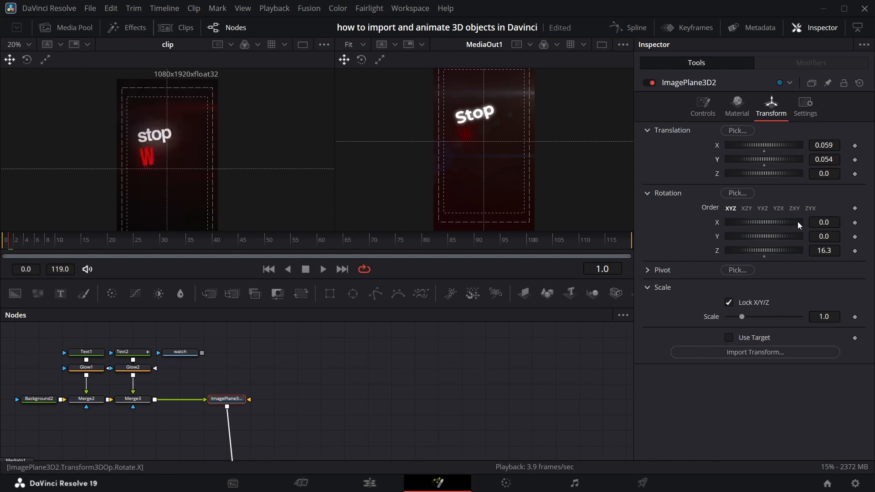
pyautogui.click(854, 145)
pyautogui.click(855, 160)
pyautogui.click(855, 173)
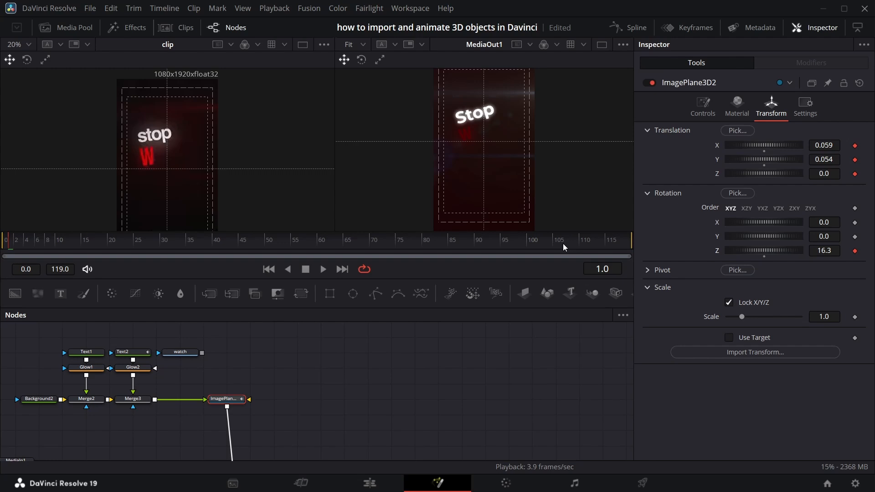
# Step: At frame 25, set ImagePlane3D2's Translation X to 0.014 and its Rotation Z to 0
pyautogui.press('space')
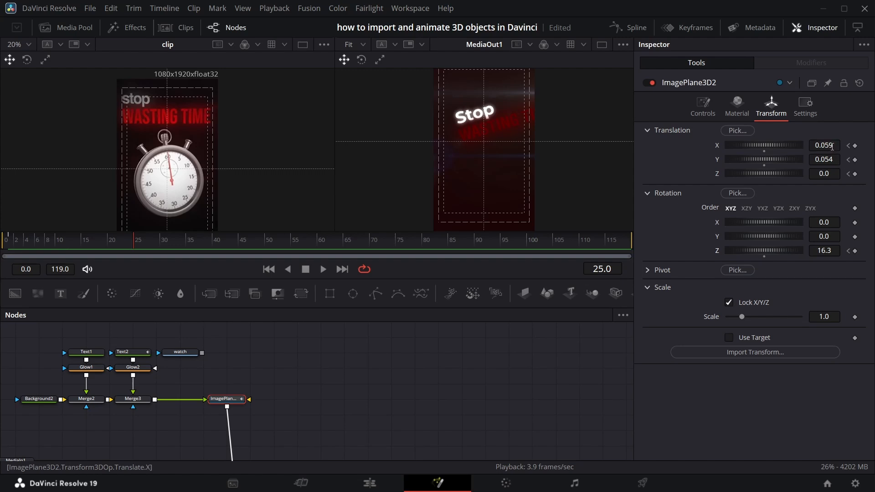
pyautogui.moveTo(830, 145); pyautogui.dragTo(809, 145)
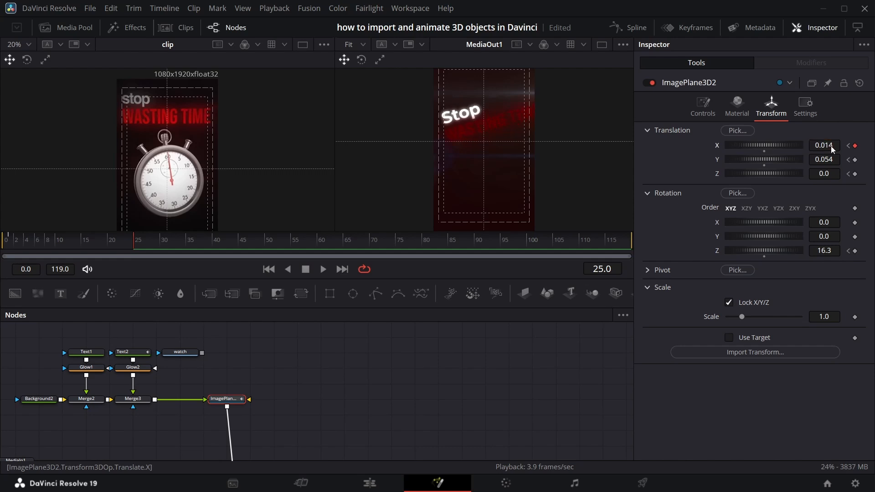
pyautogui.click(832, 250)
pyautogui.press('BackSpace')
pyautogui.press('BackSpace')
pyautogui.press('BackSpace')
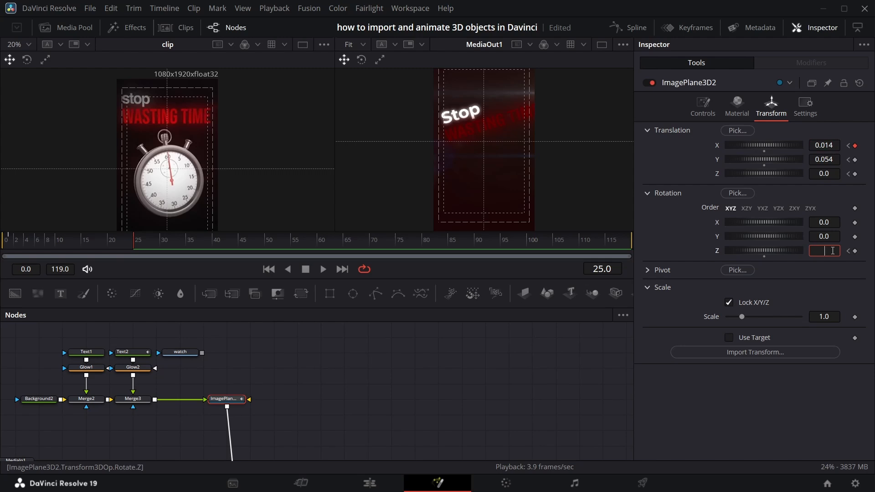
pyautogui.write('0')
pyautogui.press('Return')
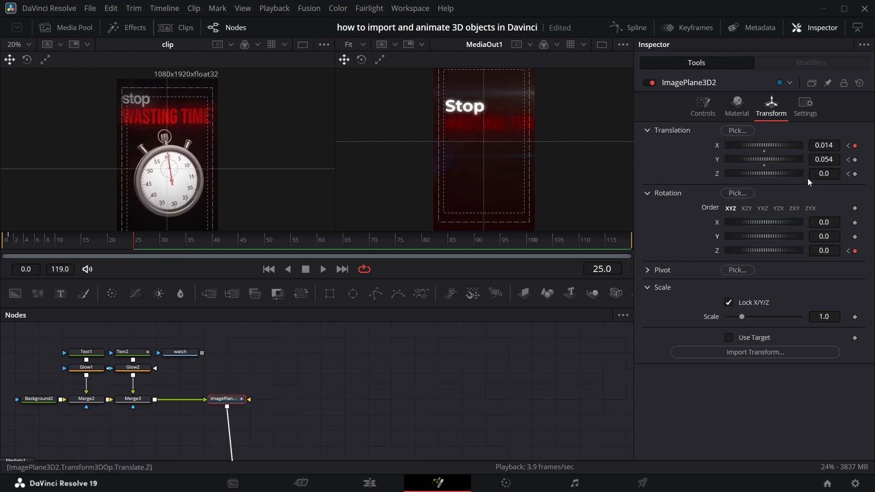
# Step: At frame 25, adjust ImagePlane3D2's Translation to X -0.002 and Y 0.161 to match the reference text position
pyautogui.doubleClick(823, 160)
pyautogui.write('0.09')
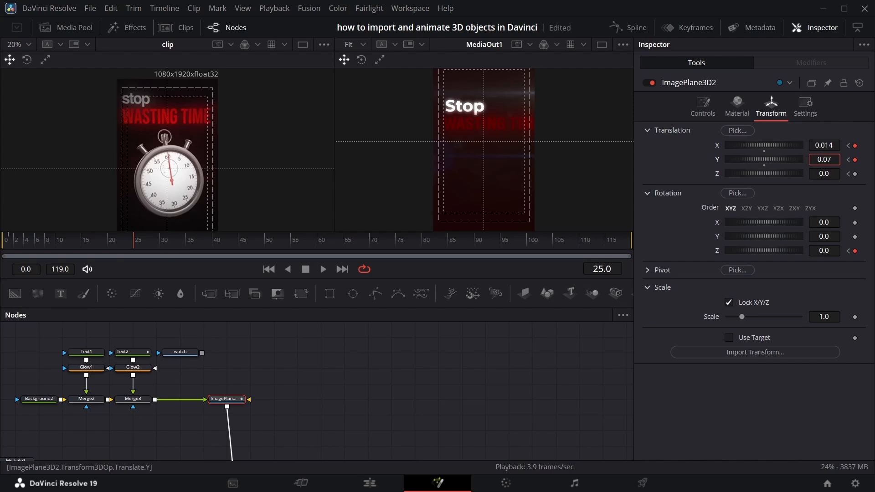
pyautogui.press('Return')
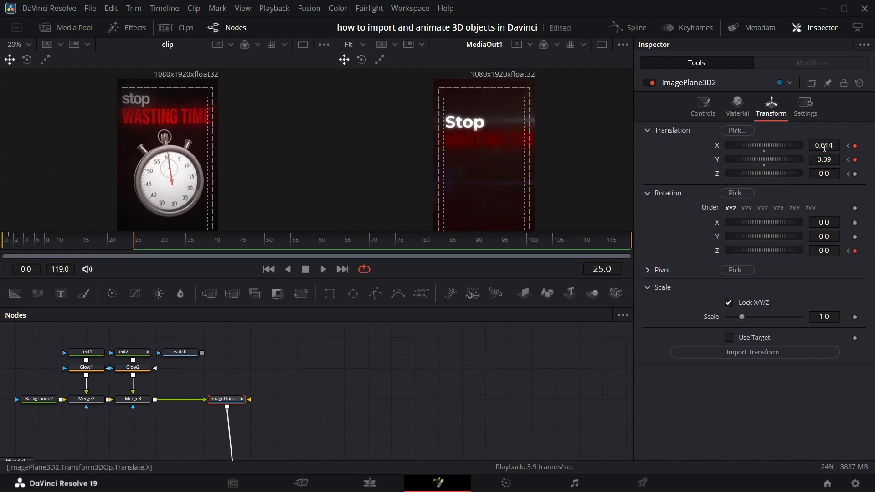
pyautogui.moveTo(764, 159); pyautogui.dragTo(825, 147)
pyautogui.click(832, 174)
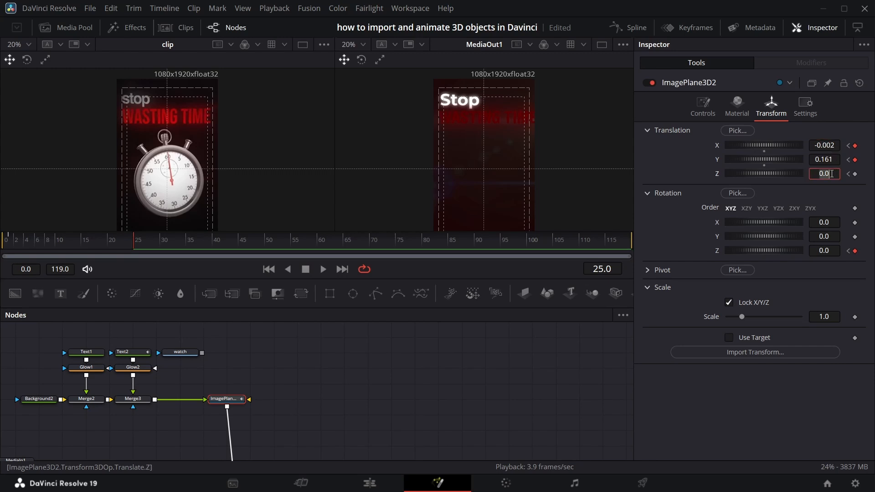
pyautogui.click(834, 175)
pyautogui.click(486, 359)
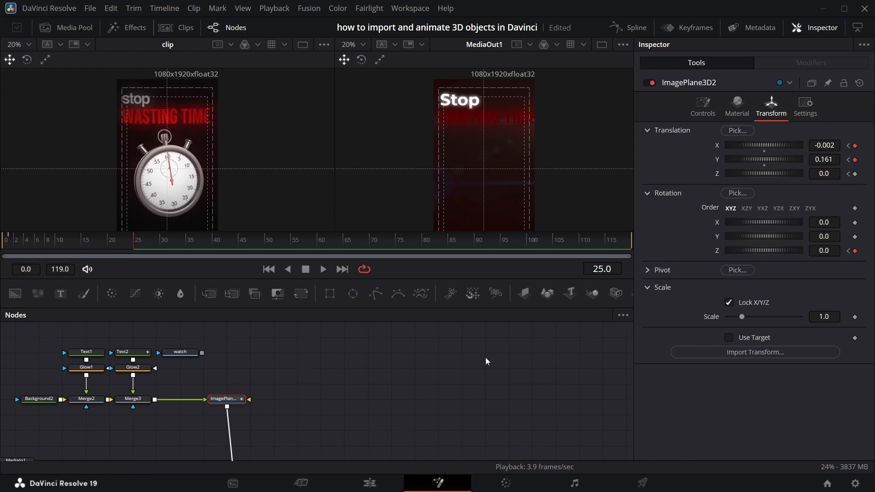
# Step: Step through the frames between 3 and 25 to compare the text movement with the reference clip
pyautogui.press('Left')
pyautogui.press('Left')
pyautogui.press('Left')
pyautogui.press('Left')
pyautogui.press('Left')
pyautogui.press('Left')
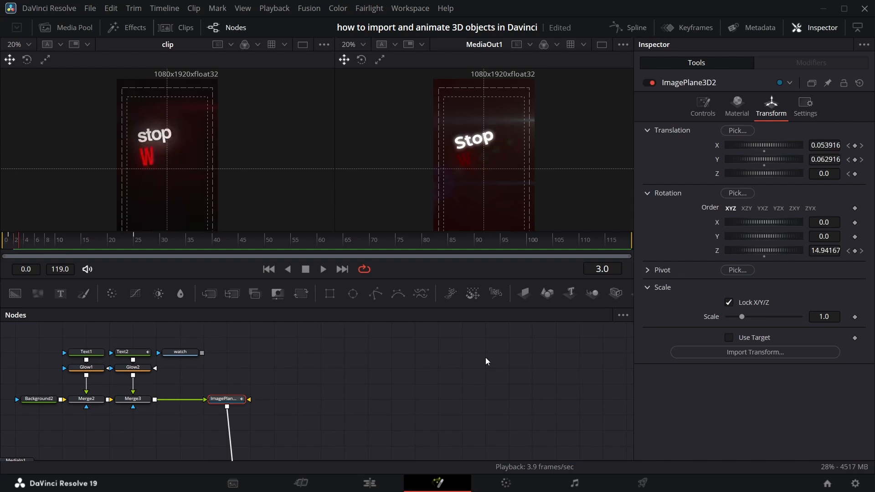
pyautogui.press('Right')
pyautogui.press('Right')
pyautogui.press('Right')
pyautogui.press('Right')
pyautogui.press('Right')
pyautogui.press('Right')
pyautogui.press('Right')
pyautogui.press('Right')
pyautogui.press('Right')
pyautogui.press('Right')
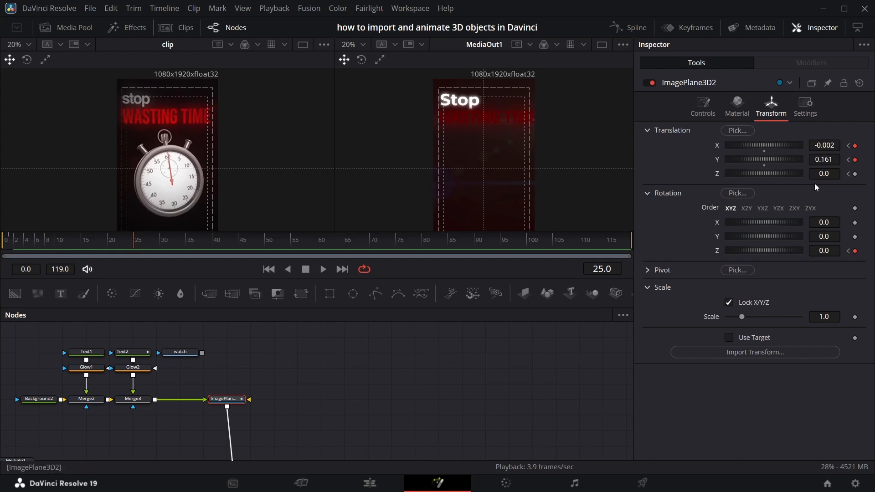
# Step: At frame 25, set ImagePlane3D2's Translation to X -0.026, Y 0.187 and Z -0.19, and play the animation from frame 0
pyautogui.moveTo(828, 174); pyautogui.dragTo(820, 144)
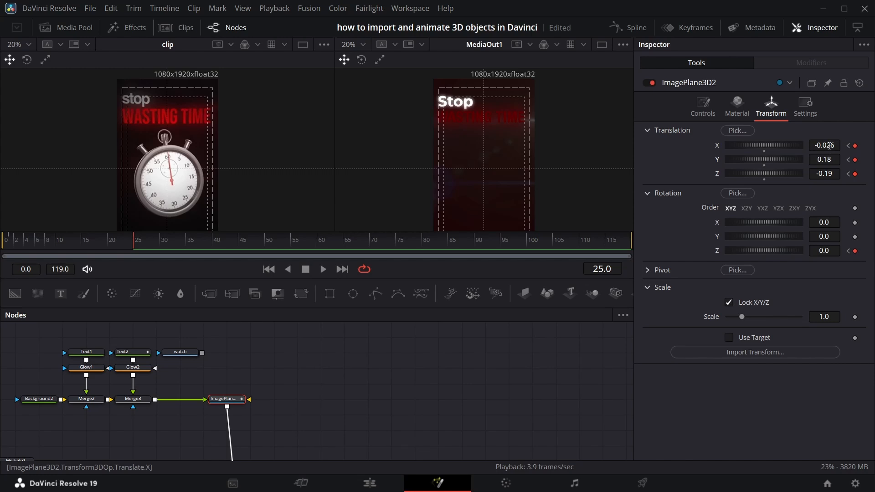
pyautogui.moveTo(826, 149); pyautogui.dragTo(826, 159)
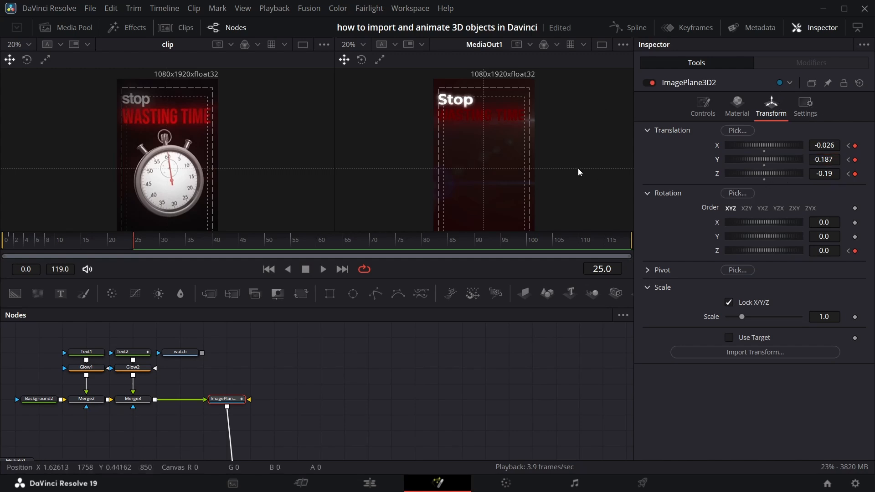
pyautogui.moveTo(132, 244); pyautogui.dragTo(6, 241)
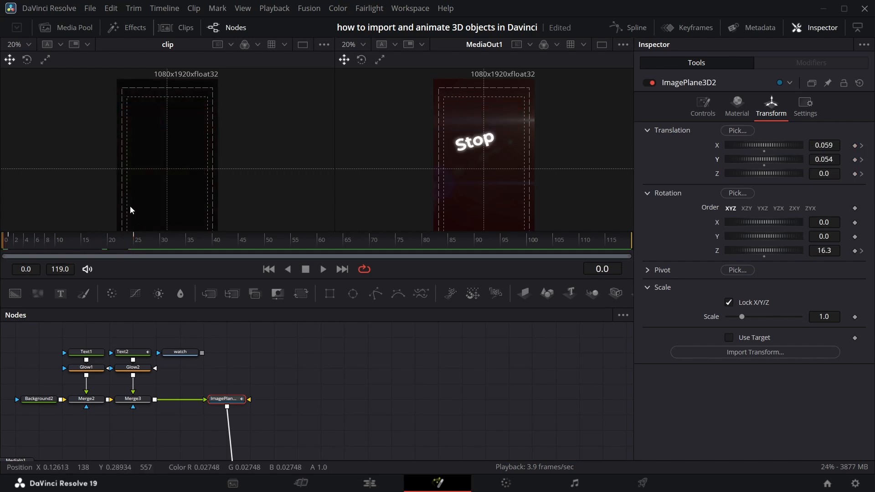
pyautogui.press('space')
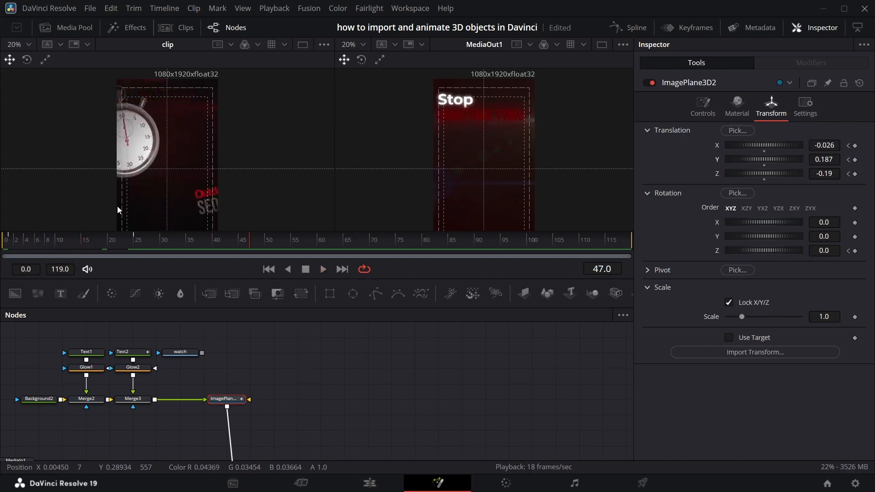
# Step: Keyframe Merge2's Blend at 1.0 on frame 1 and 0.0 on frame 0, and play back the result
pyautogui.click(12, 242)
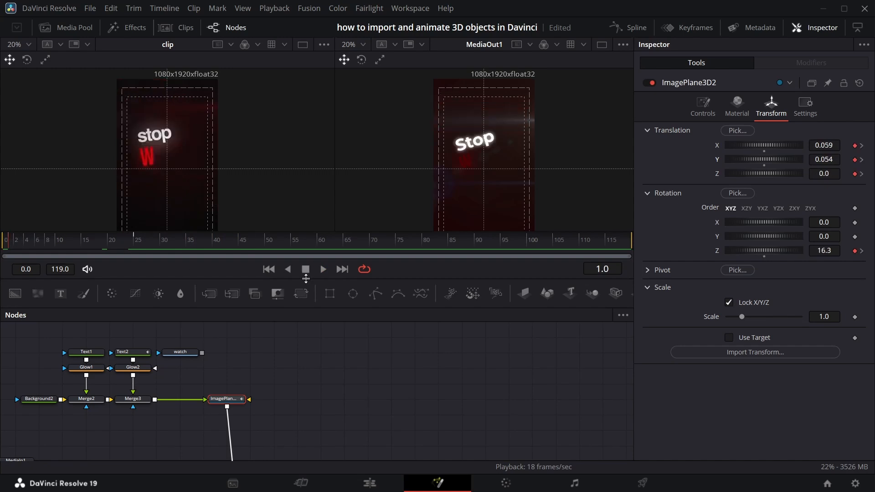
pyautogui.click(89, 399)
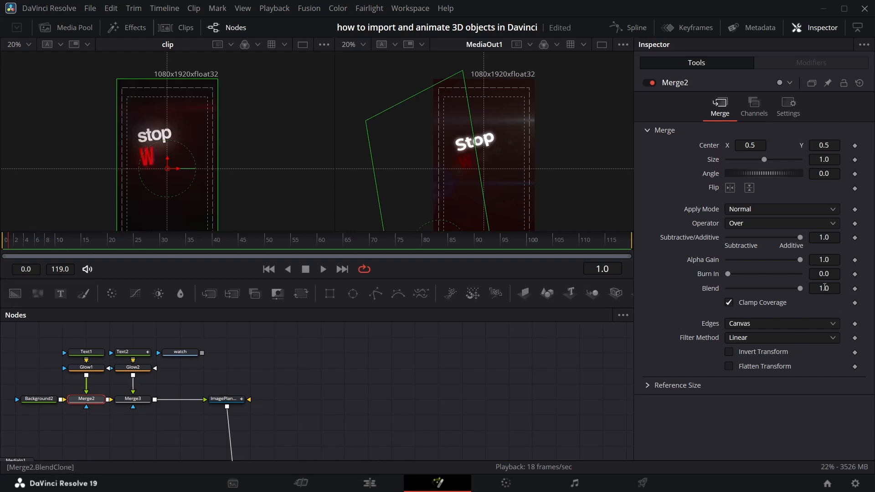
pyautogui.click(855, 289)
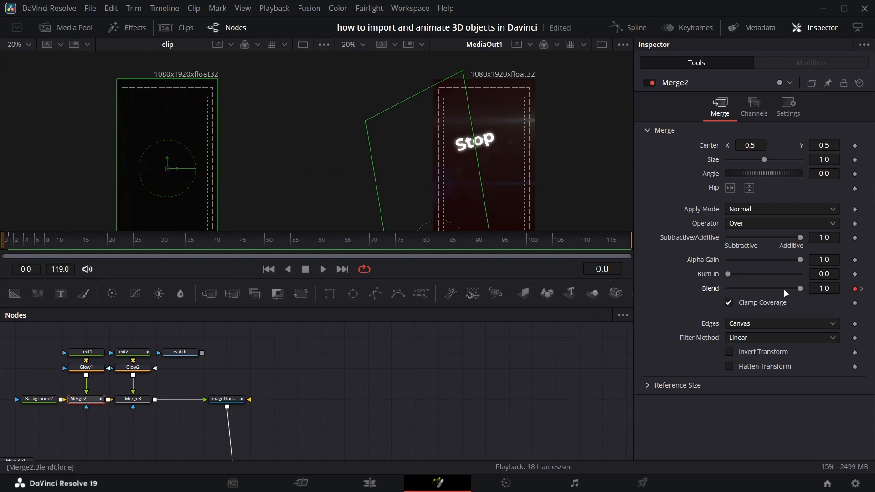
pyautogui.moveTo(801, 290); pyautogui.dragTo(649, 304)
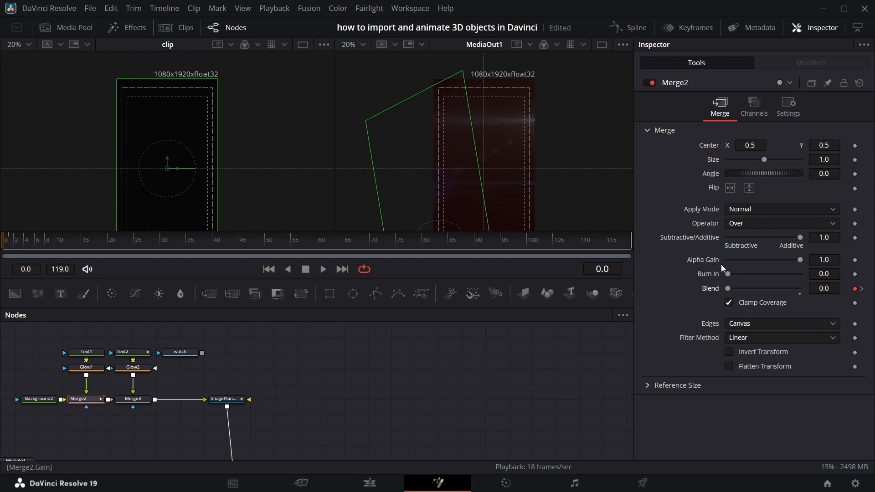
pyautogui.press('space')
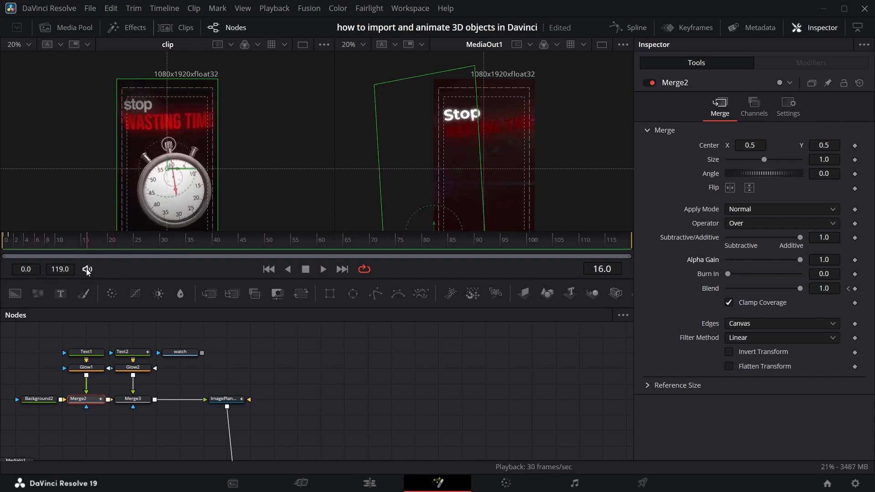
# Step: At frame 15, place the watch node above the text nodes and connect it to Merge3D1 through a new ImagePlane3D
pyautogui.moveTo(86, 267); pyautogui.dragTo(82, 266)
pyautogui.moveTo(210, 366); pyautogui.dragTo(171, 420)
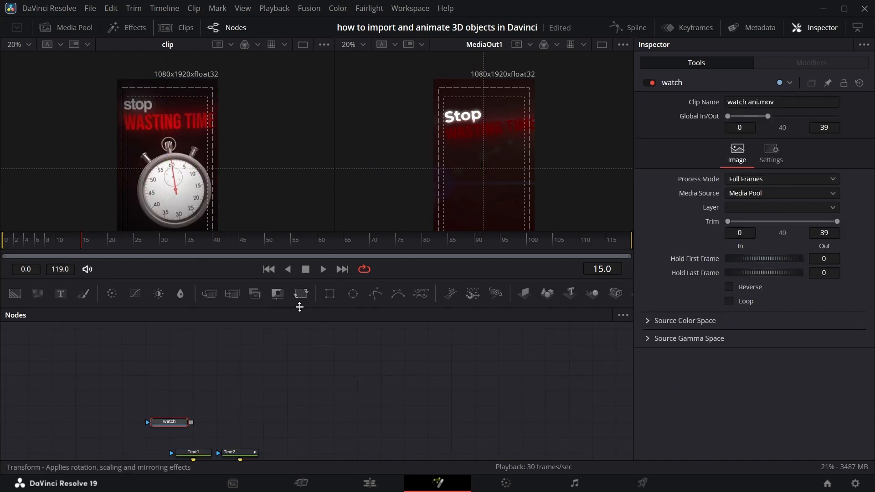
pyautogui.click(524, 293)
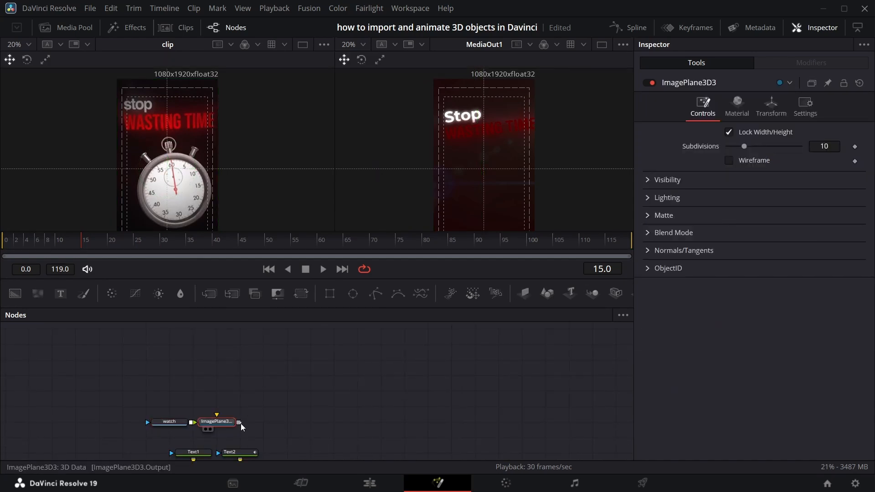
pyautogui.moveTo(241, 423); pyautogui.dragTo(327, 450)
pyautogui.scroll(3, 359, 391)
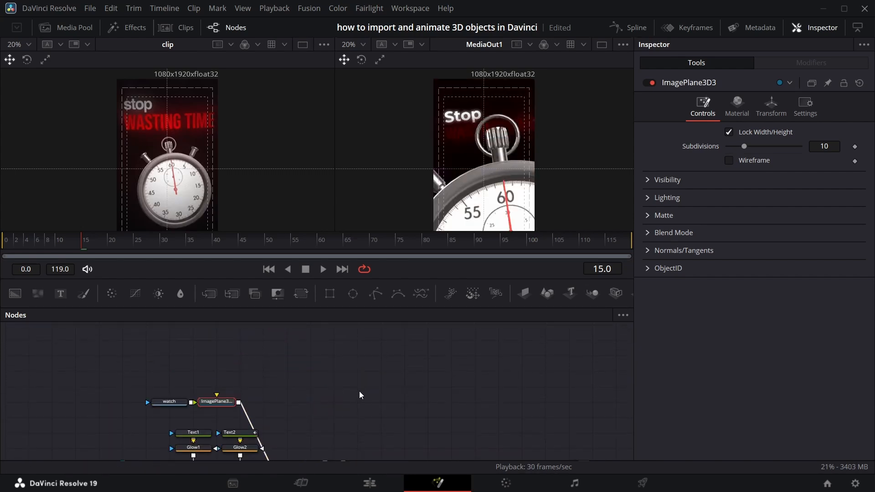
# Step: Move the watch and ImagePlane3D3 nodes together into the gap between the Merge2 row and MediaIn1
pyautogui.moveTo(226, 422); pyautogui.dragTo(138, 386)
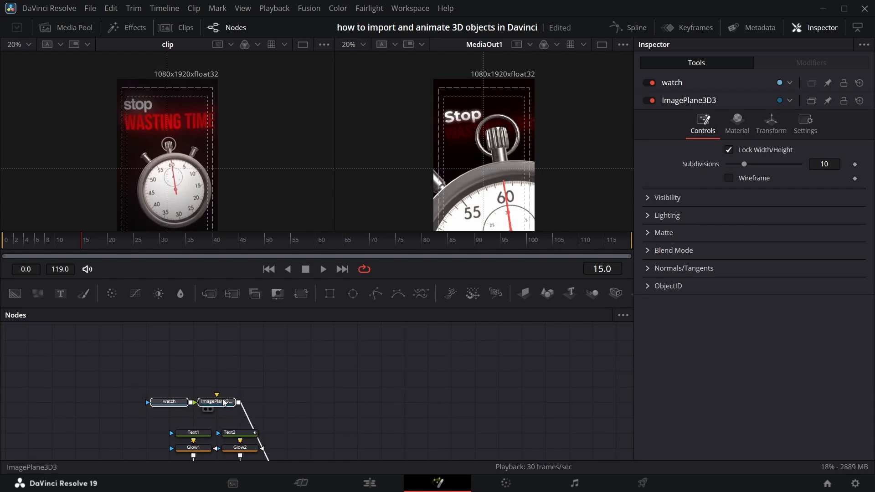
pyautogui.moveTo(224, 403); pyautogui.dragTo(269, 468)
pyautogui.hotkey('ctrl', 'z')
pyautogui.scroll(-4, 287, 415)
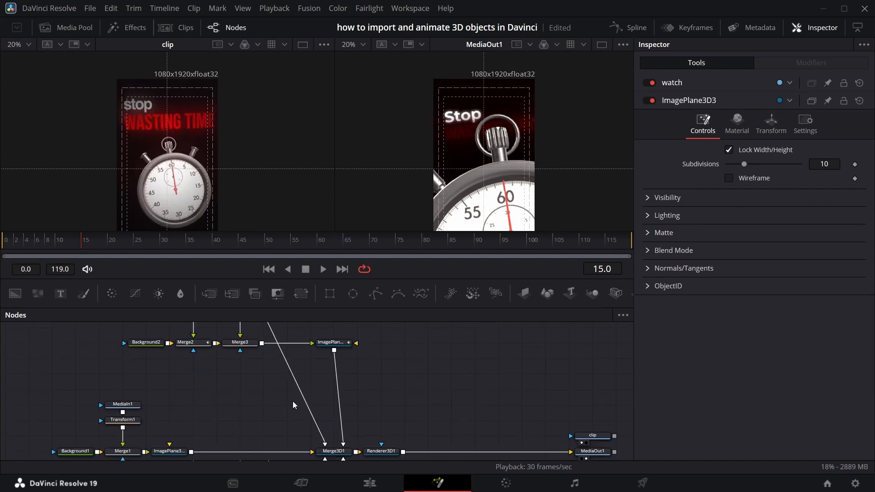
pyautogui.scroll(1, 283, 387)
pyautogui.scroll(1, 259, 355)
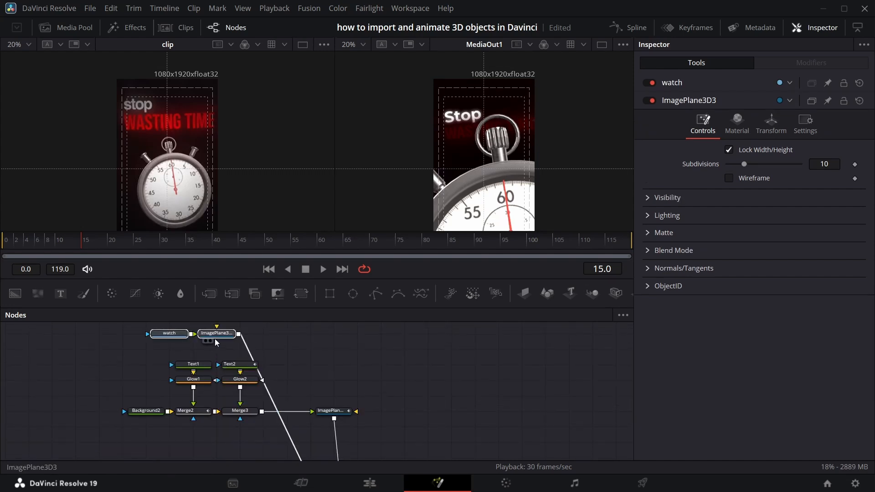
pyautogui.moveTo(216, 337); pyautogui.dragTo(206, 438)
pyautogui.click(203, 439)
pyautogui.scroll(-1, 303, 381)
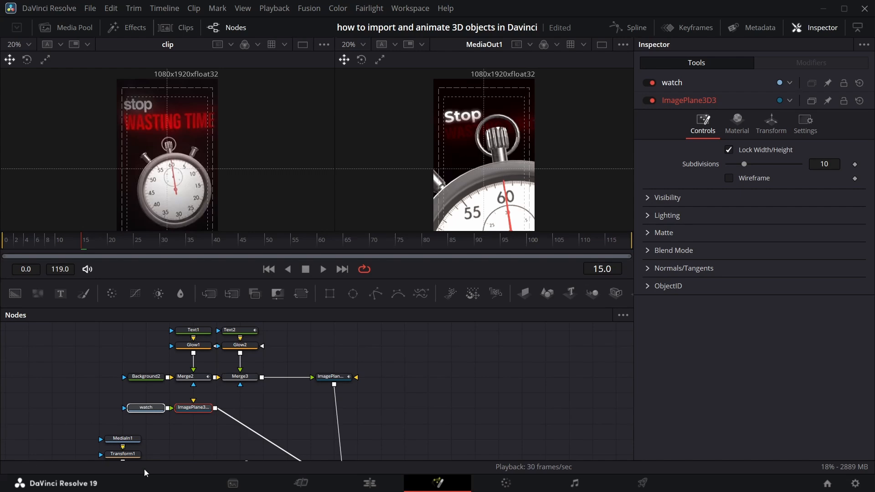
pyautogui.moveTo(202, 409); pyautogui.dragTo(272, 409)
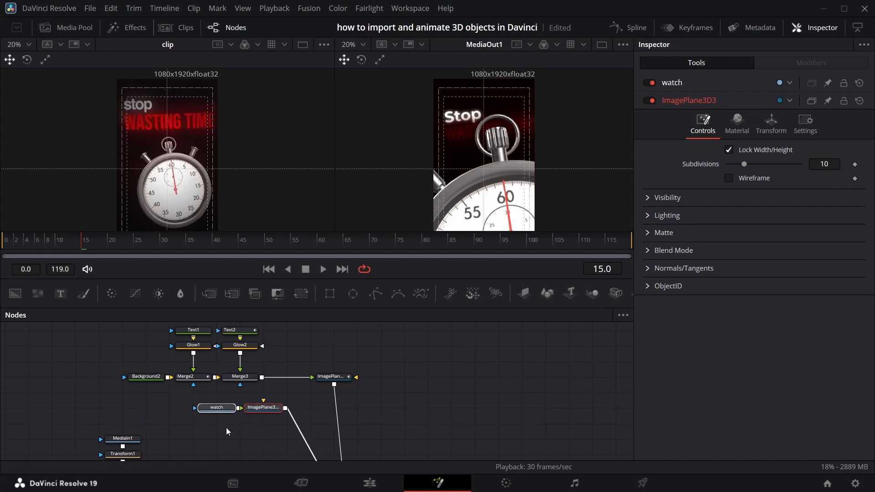
# Step: Insert a Transform node between watch and ImagePlane3D3, set its Size to 0.281, and play the animation from frame 0
pyautogui.moveTo(219, 408); pyautogui.dragTo(122, 409)
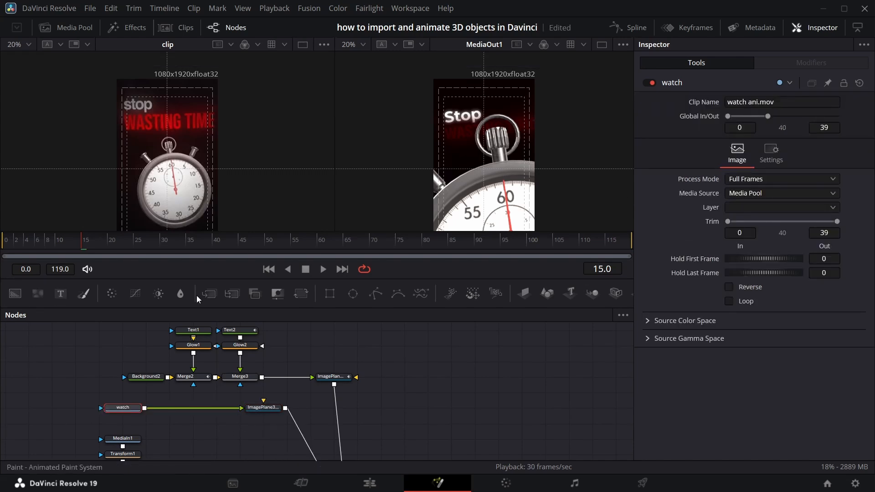
pyautogui.click(300, 294)
pyautogui.moveTo(824, 188); pyautogui.dragTo(763, 188)
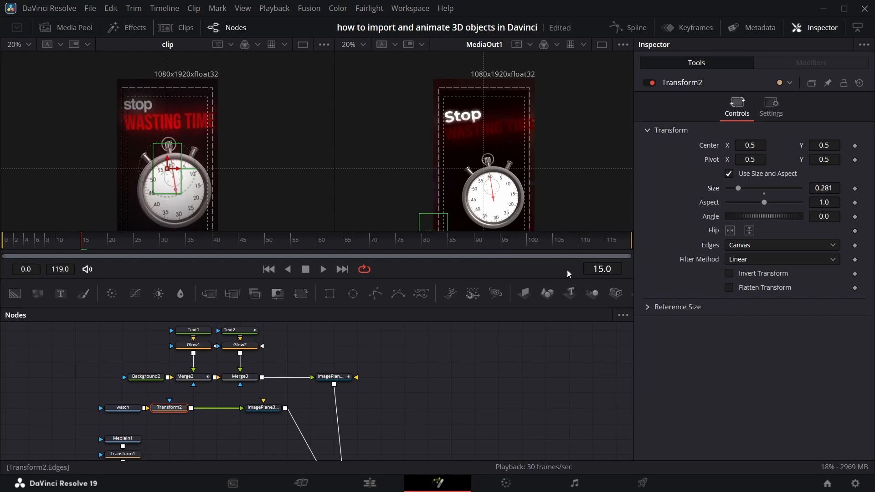
pyautogui.moveTo(82, 244); pyautogui.dragTo(1, 249)
pyautogui.press('space')
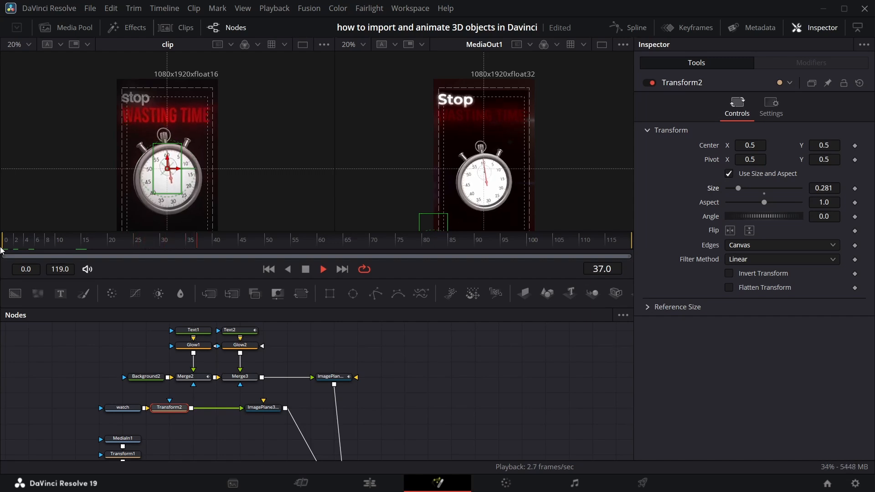
pyautogui.press('space')
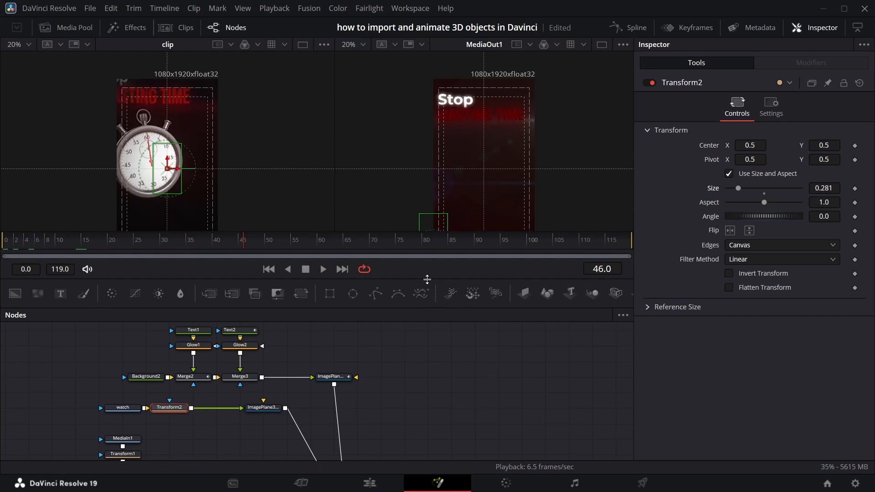
# Step: Turn off High Quality and Motion Blur for the Fusion playback
pyautogui.rightClick(418, 264)
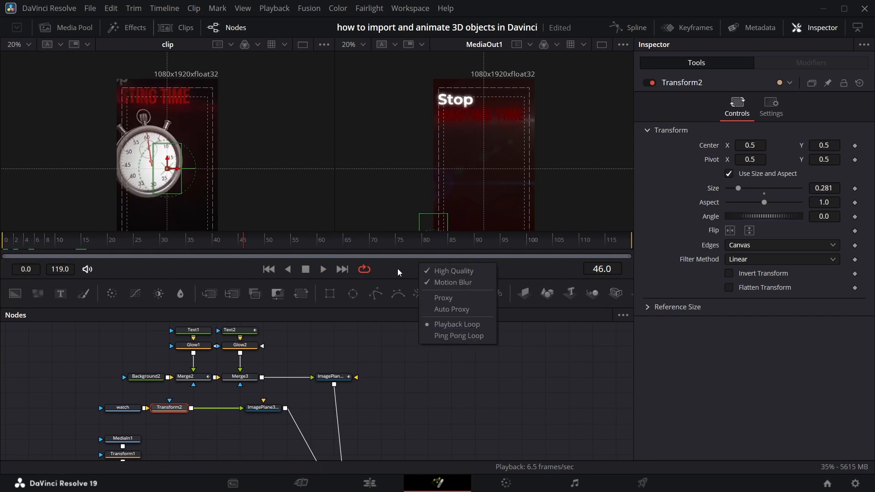
pyautogui.click(397, 268)
pyautogui.rightClick(420, 267)
pyautogui.click(429, 269)
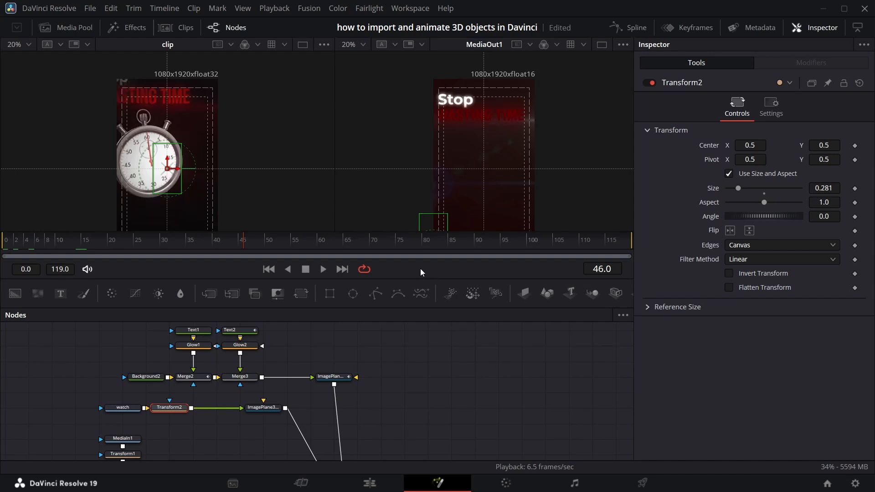
pyautogui.rightClick(420, 268)
pyautogui.click(424, 283)
pyautogui.rightClick(406, 267)
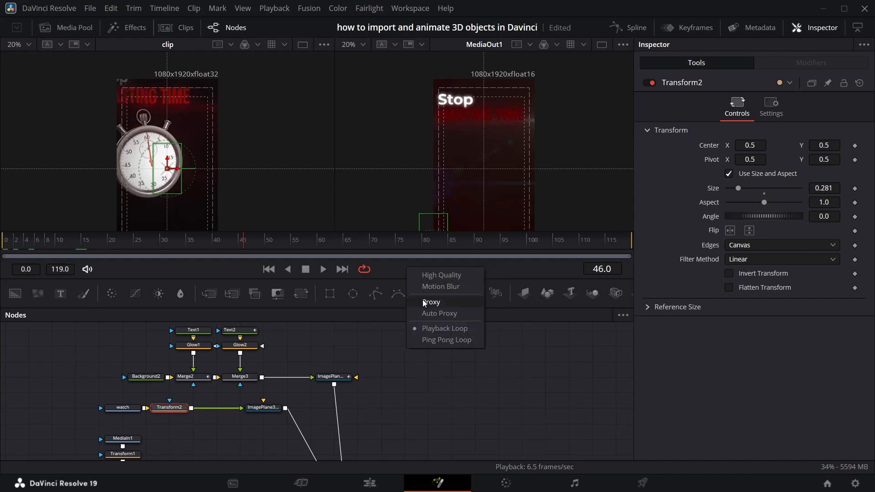
pyautogui.click(418, 313)
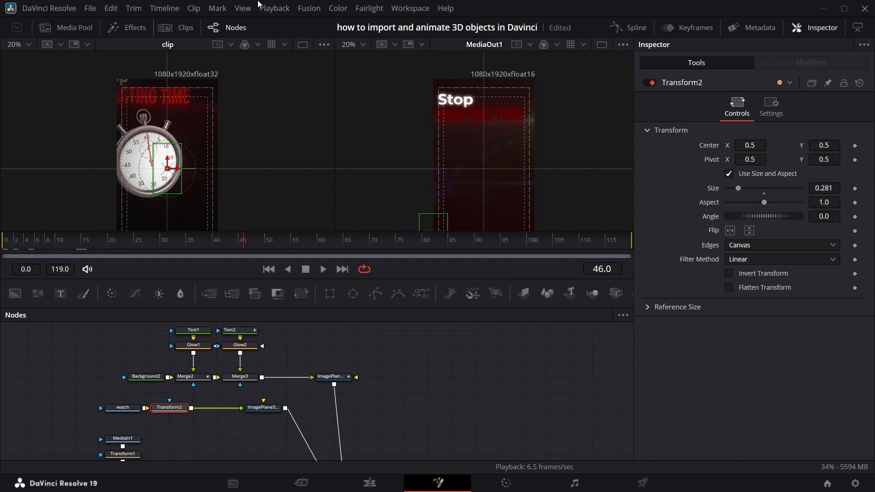
# Step: Set the Render Cache to Smart and the Timeline Playback Resolution to Half
pyautogui.click(286, 9)
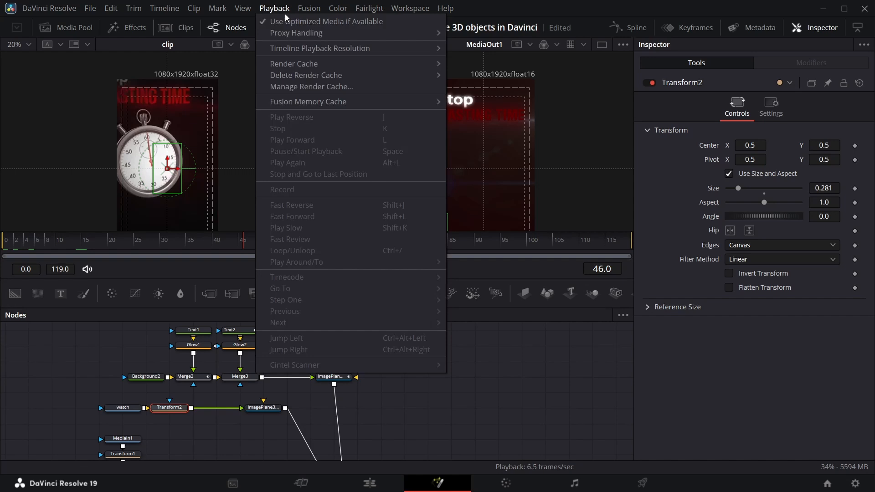
pyautogui.moveTo(373, 76)
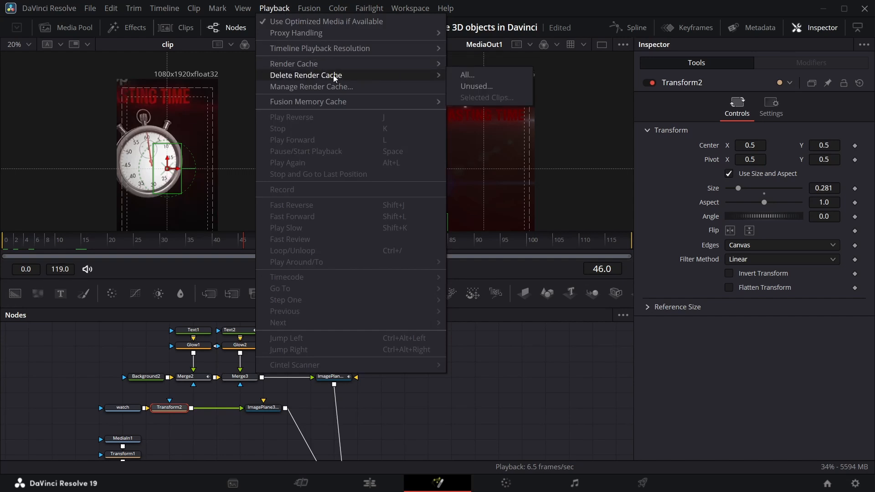
pyautogui.moveTo(349, 62)
pyautogui.click(458, 72)
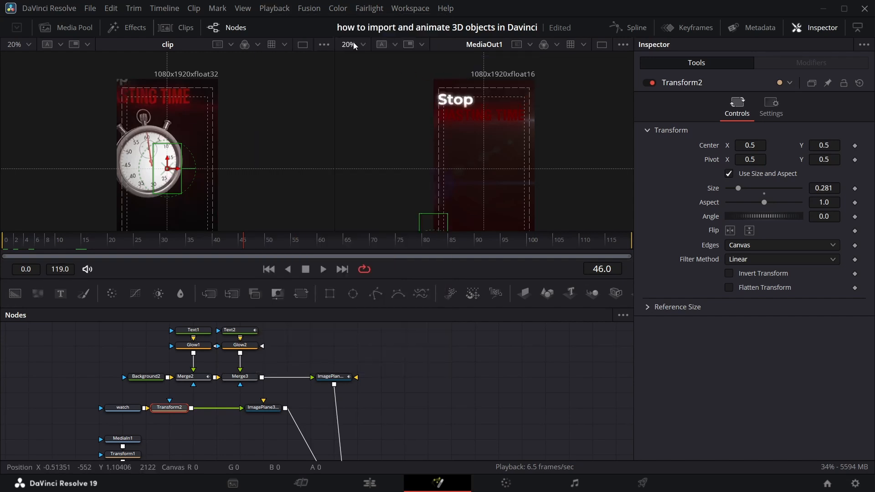
pyautogui.click(275, 8)
pyautogui.moveTo(323, 64)
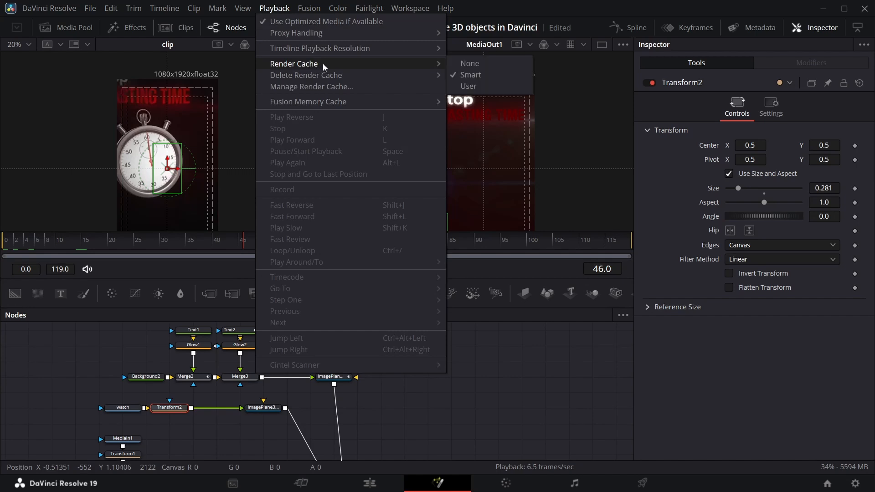
pyautogui.moveTo(342, 47)
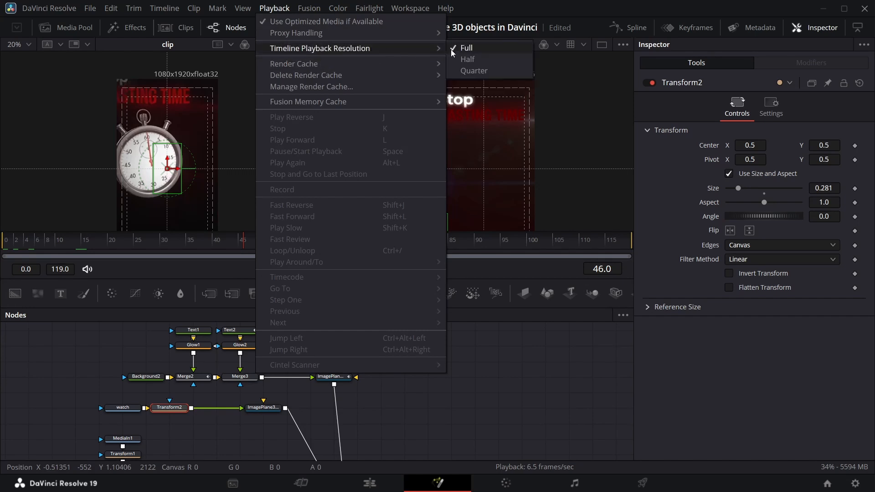
pyautogui.click(463, 56)
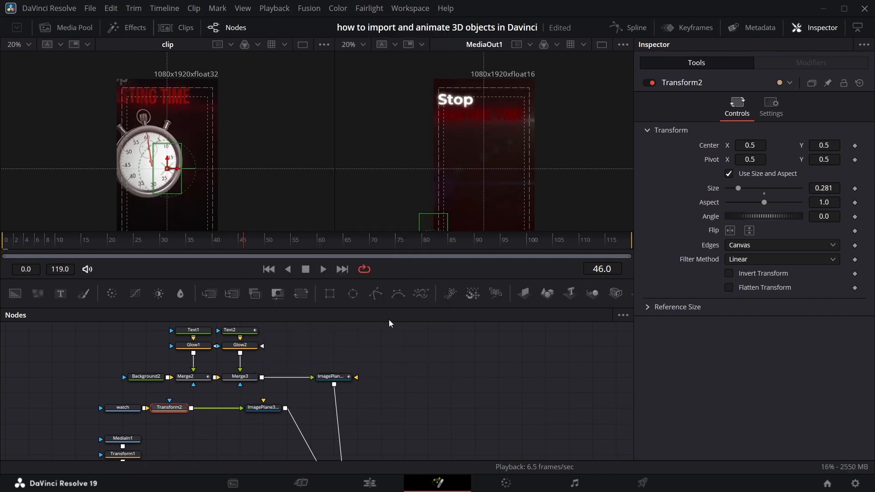
# Step: Play the animation from the start to check the playback and how long the stopwatch stays in the output
pyautogui.click(7, 246)
pyautogui.press('space')
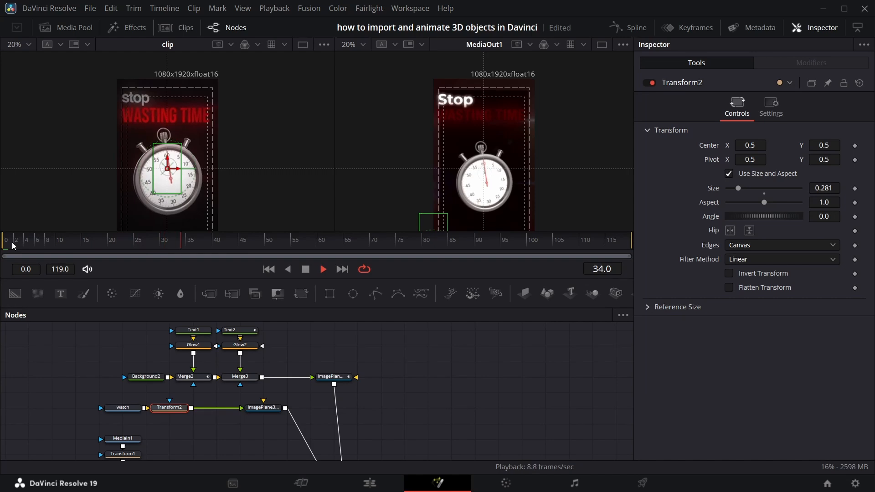
pyautogui.press('space')
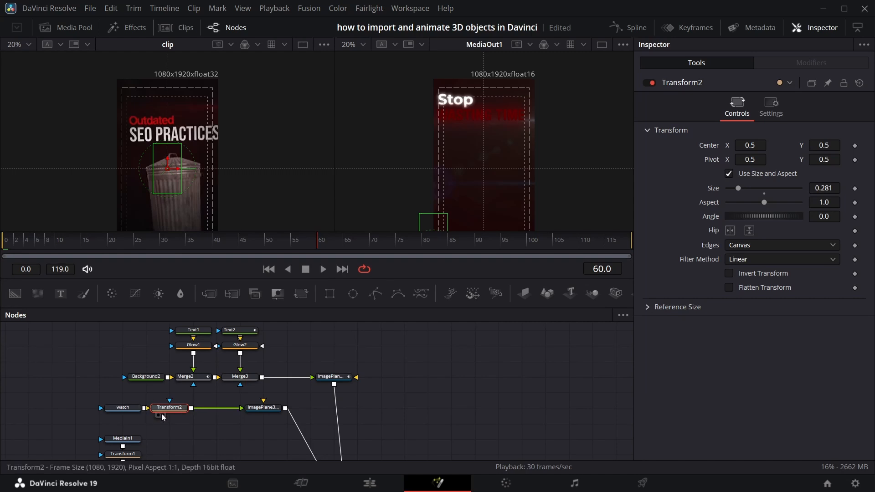
# Step: With the watch node selected, step back from frame 60 to frame 39 to find where the stopwatch drops out
pyautogui.click(135, 409)
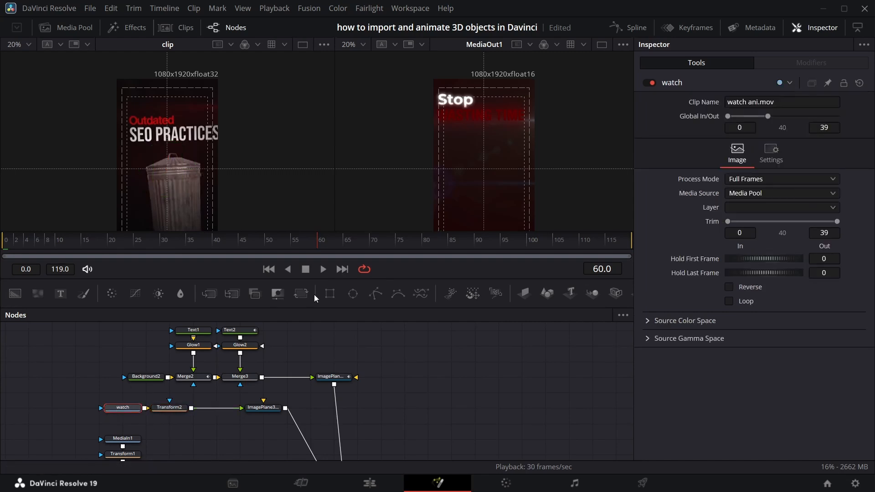
pyautogui.press('Left')
pyautogui.press('Left')
pyautogui.press('Left')
pyautogui.press('Left')
pyautogui.press('Left')
pyautogui.press('Left')
pyautogui.press('Left')
pyautogui.press('Left')
pyautogui.press('Left')
pyautogui.press('Left')
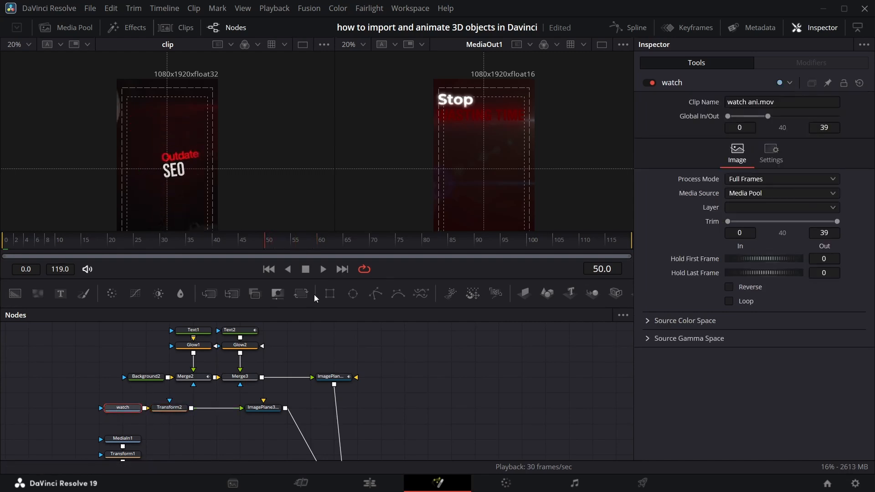
pyautogui.press('Left')
pyautogui.press('Left')
pyautogui.press('Left')
pyautogui.press('Left')
pyautogui.press('Left')
pyautogui.press('Left')
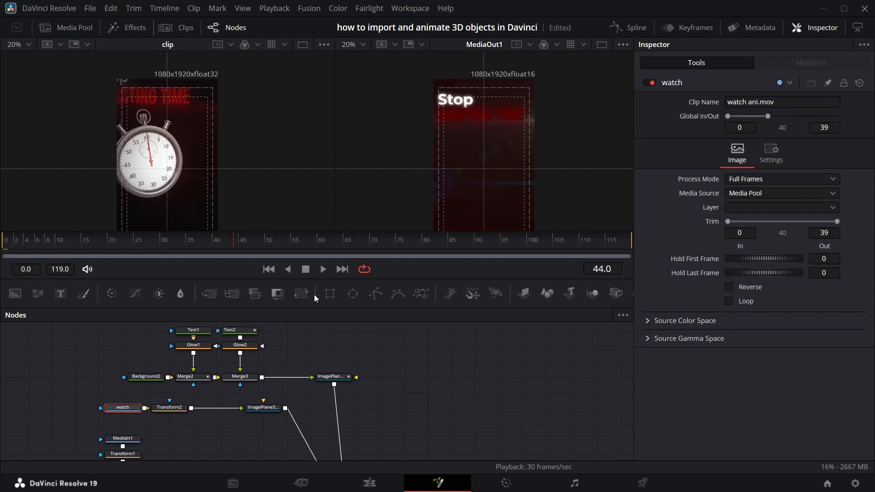
pyautogui.press('Left')
pyautogui.press('Left')
pyautogui.press('Left')
pyautogui.press('Left')
pyautogui.press('Left')
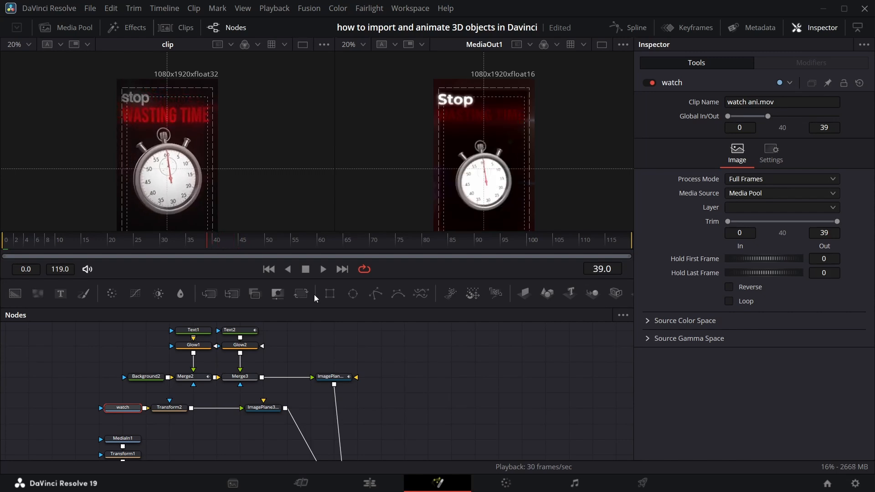
pyautogui.press('Right')
pyautogui.press('Left')
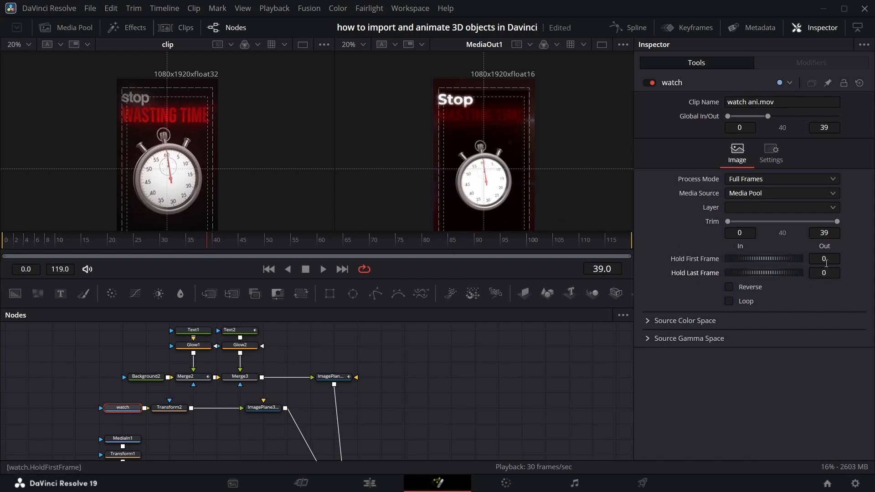
# Step: Set the watch node's Hold Last Frame to 39 and play the animation onward from frame 39
pyautogui.click(835, 272)
pyautogui.write('39')
pyautogui.press('Return')
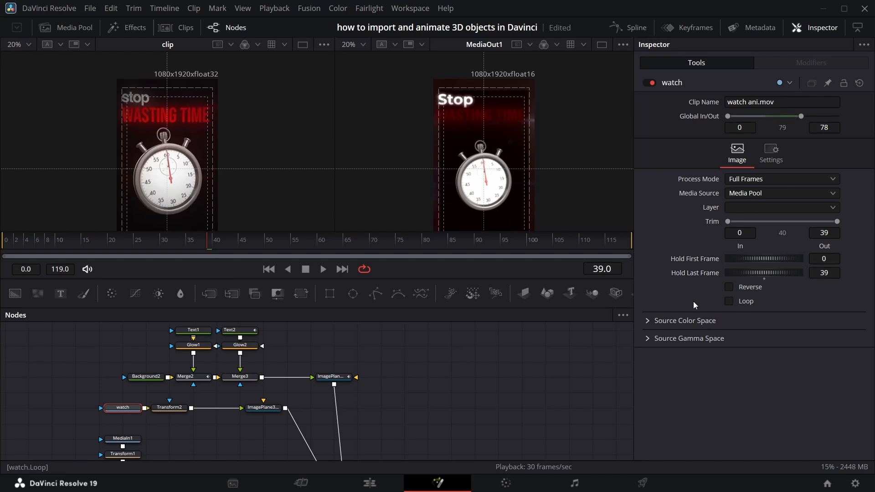
pyautogui.press('space')
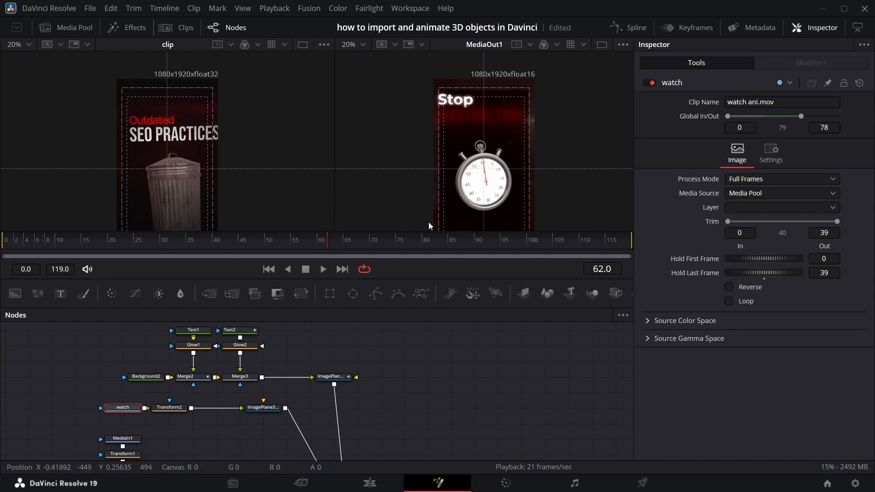
# Step: Make room after the watch node and insert a Luma Keyer (LKy) between it and Transform2
pyautogui.moveTo(127, 408); pyautogui.dragTo(82, 404)
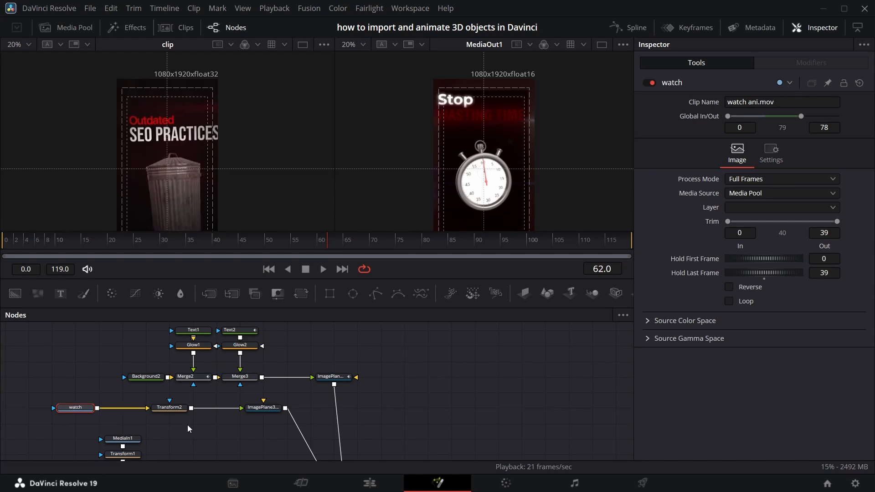
pyautogui.hotkey('shift', 'space')
pyautogui.write('L')
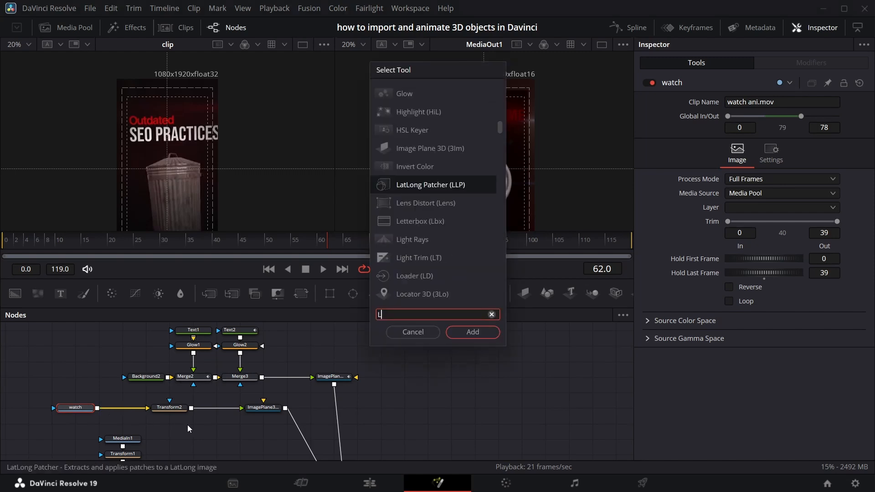
pyautogui.write('UMA')
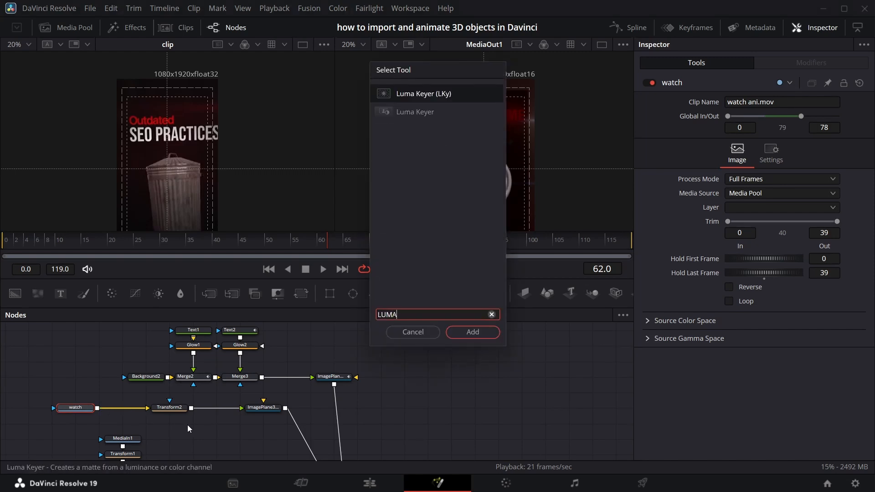
pyautogui.press('Return')
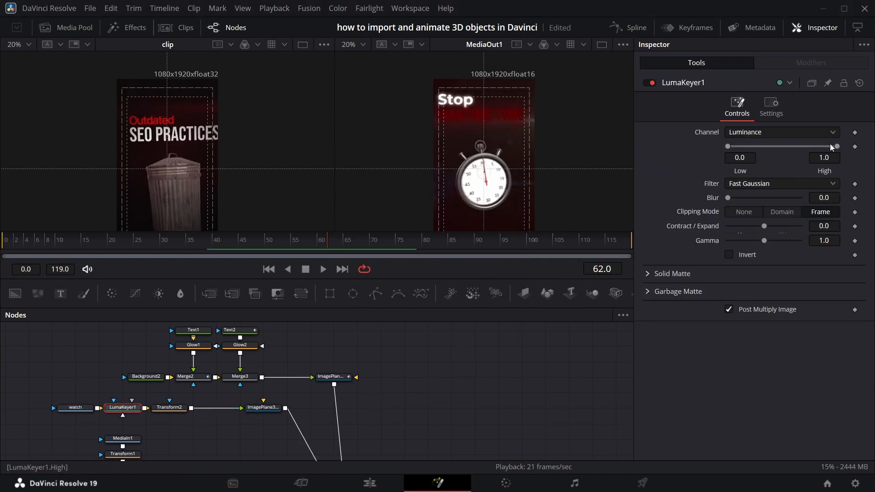
# Step: Set LumaKeyer1's Channel to Alpha and play the animation from frame 0
pyautogui.moveTo(836, 146); pyautogui.dragTo(826, 147)
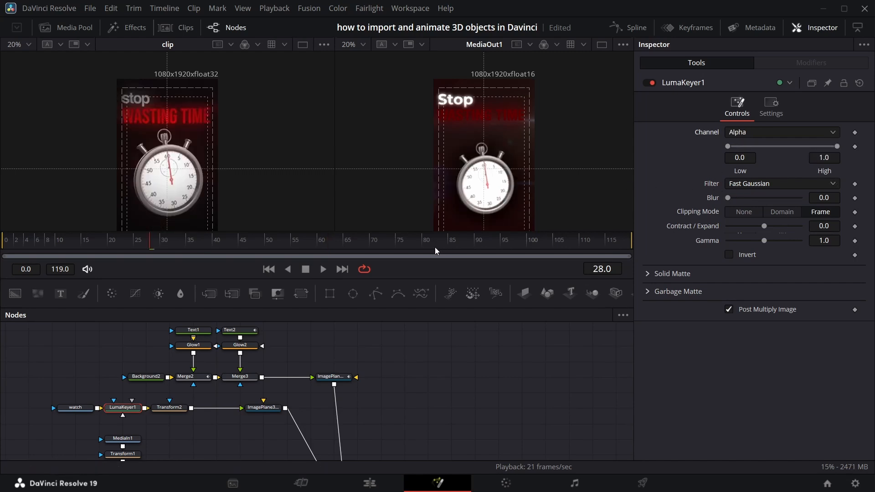
pyautogui.moveTo(150, 241); pyautogui.dragTo(1, 256)
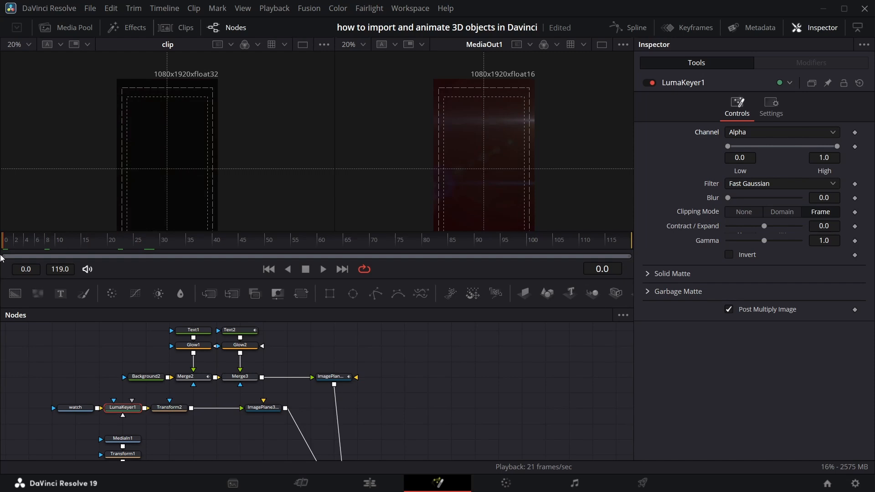
pyautogui.press('space')
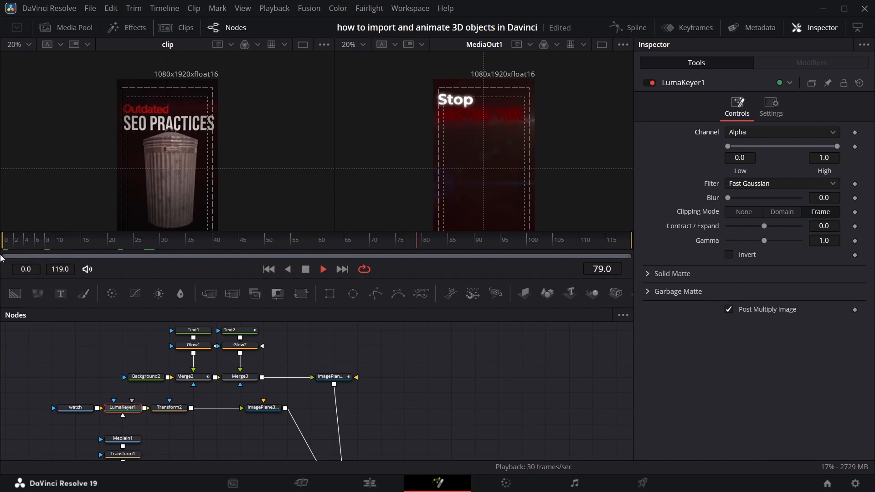
# Step: Stop playback, return to frame 40 and add a Transform 3D (3Xf) node after ImagePlane3D2
pyautogui.press('space')
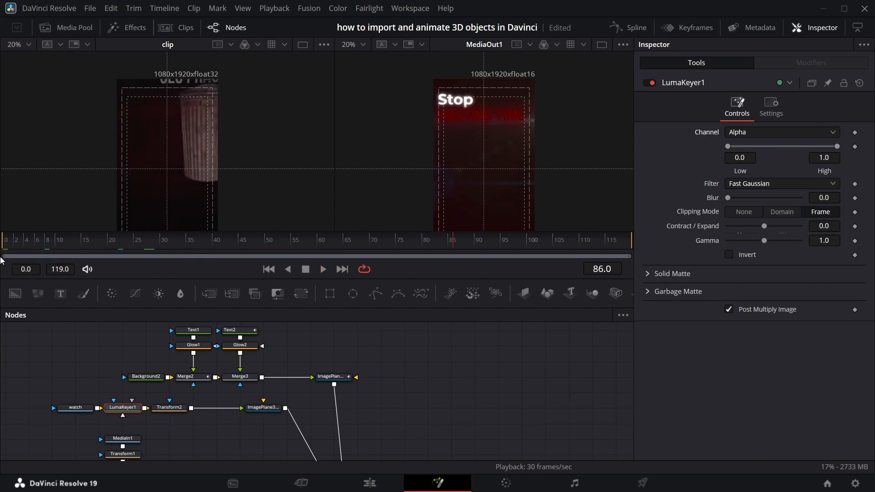
pyautogui.moveTo(222, 244); pyautogui.dragTo(185, 243)
pyautogui.press('Left')
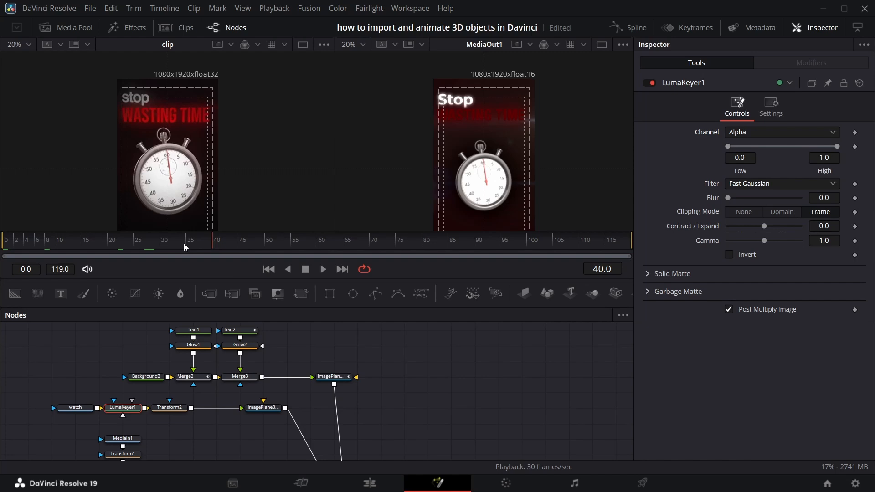
pyautogui.click(339, 377)
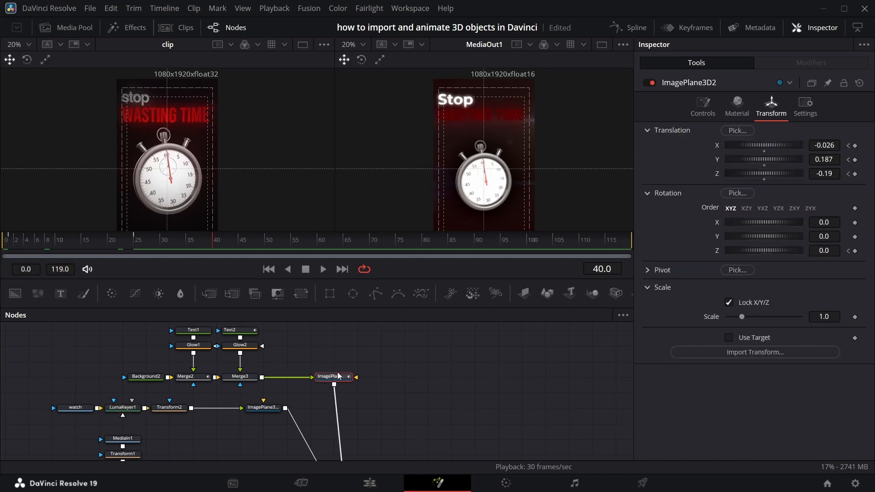
pyautogui.hotkey('shift', 'space')
pyautogui.write('LUMA')
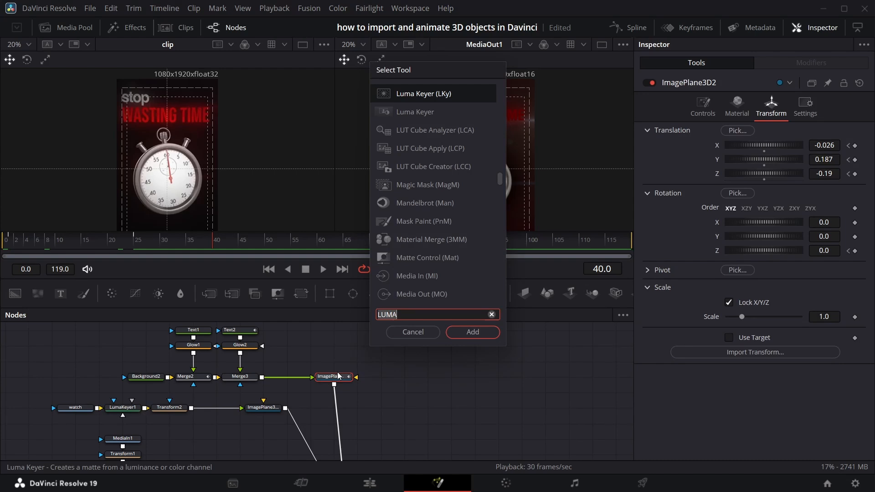
pyautogui.press('BackSpace')
pyautogui.press('BackSpace')
pyautogui.press('BackSpace')
pyautogui.press('BackSpace')
pyautogui.write('TRA')
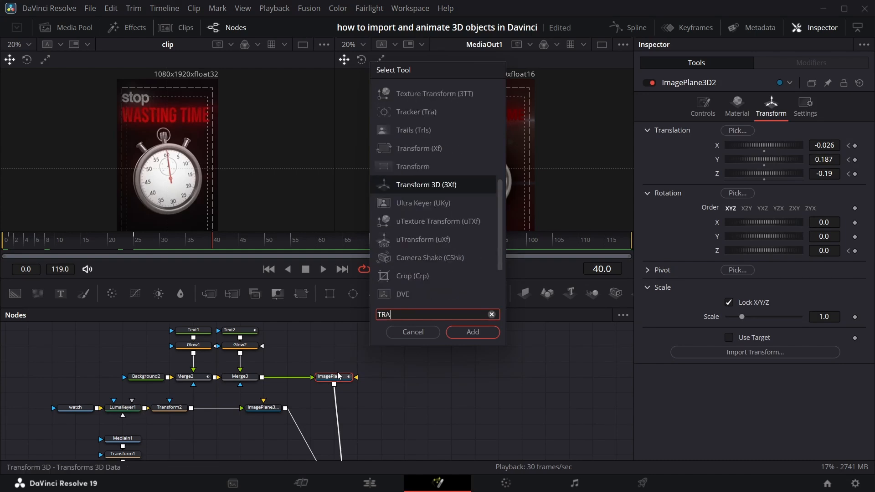
pyautogui.press('Return')
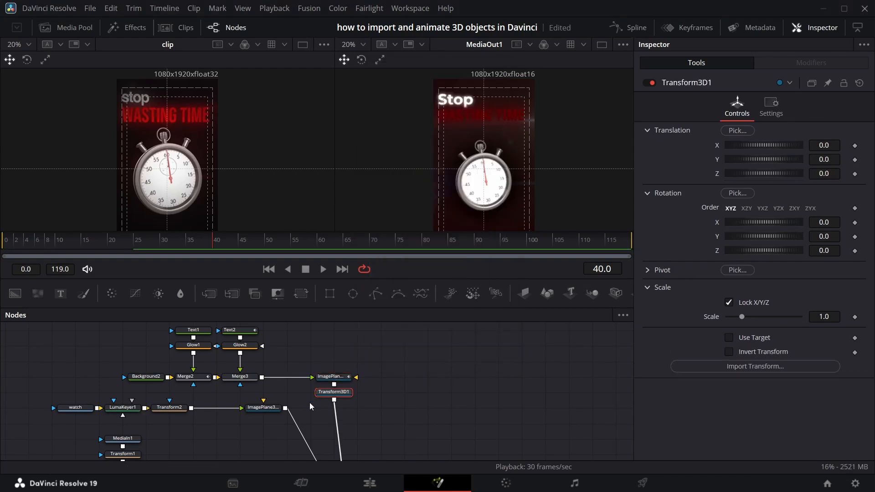
# Step: Add a second Transform 3D (3Xf) node after the stopwatch's ImagePlane3D3
pyautogui.click(266, 408)
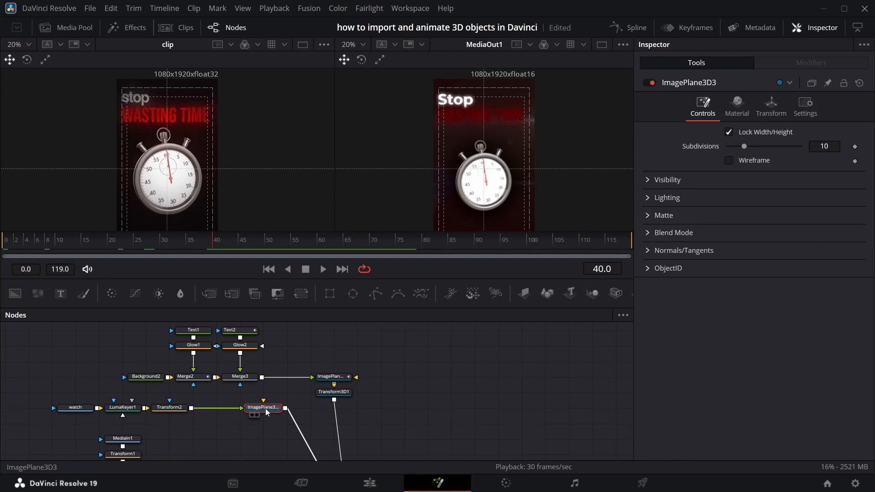
pyautogui.hotkey('shift', 'space')
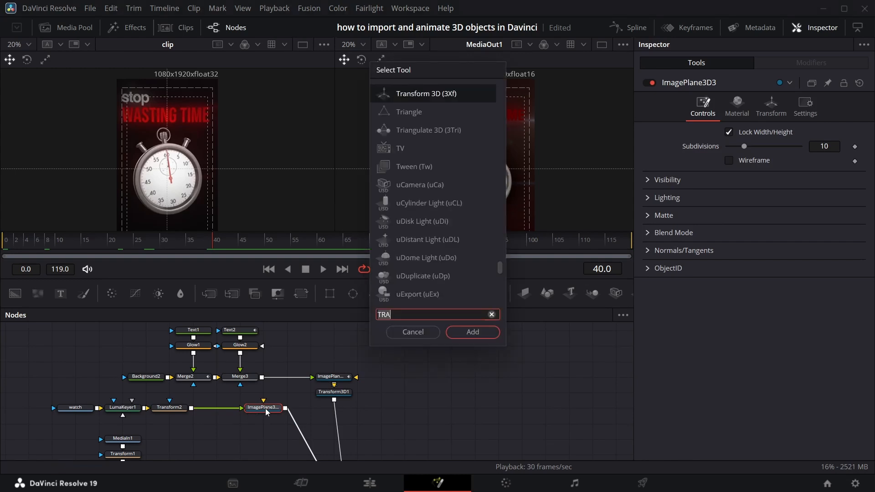
pyautogui.press('Return')
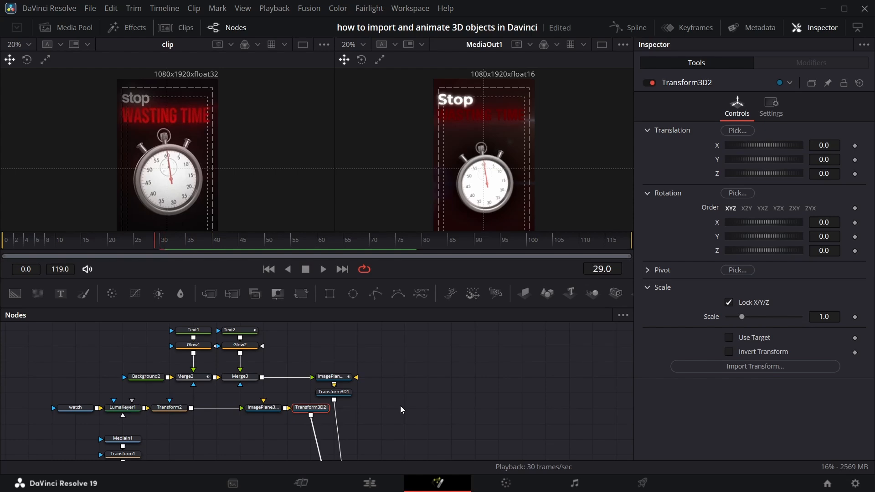
# Step: Step back to frame 15 and match the stopwatch to the reference with Transform2's Size at 0.304 and Center X at 0.491
pyautogui.press('Left')
pyautogui.press('Left')
pyautogui.press('Left')
pyautogui.press('Left')
pyautogui.press('Left')
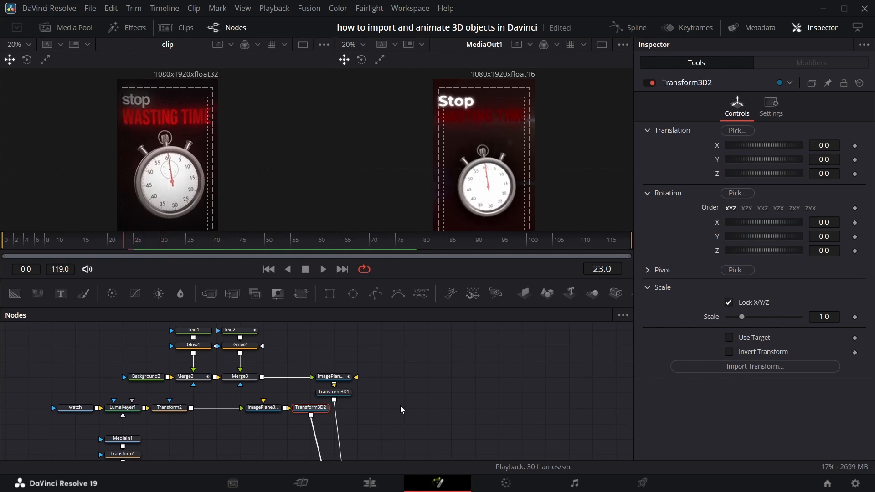
pyautogui.press('Left')
pyautogui.press('Left')
pyautogui.press('Left')
pyautogui.press('Left')
pyautogui.press('Left')
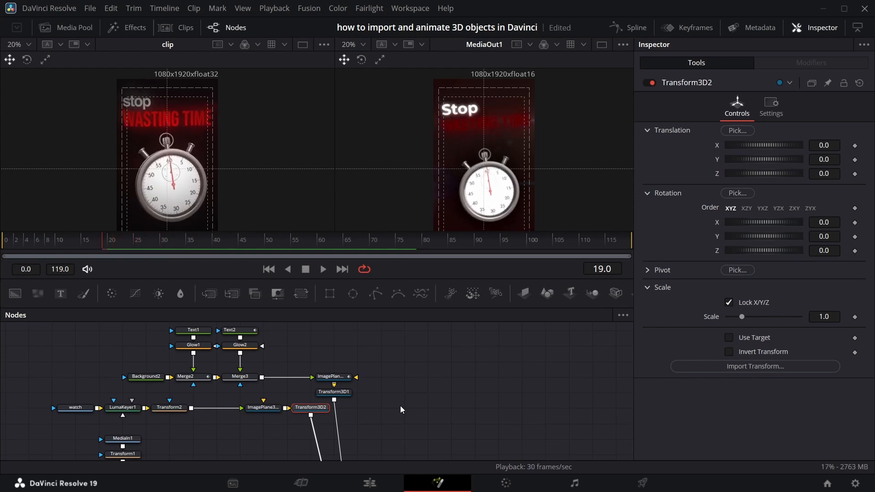
pyautogui.click(178, 411)
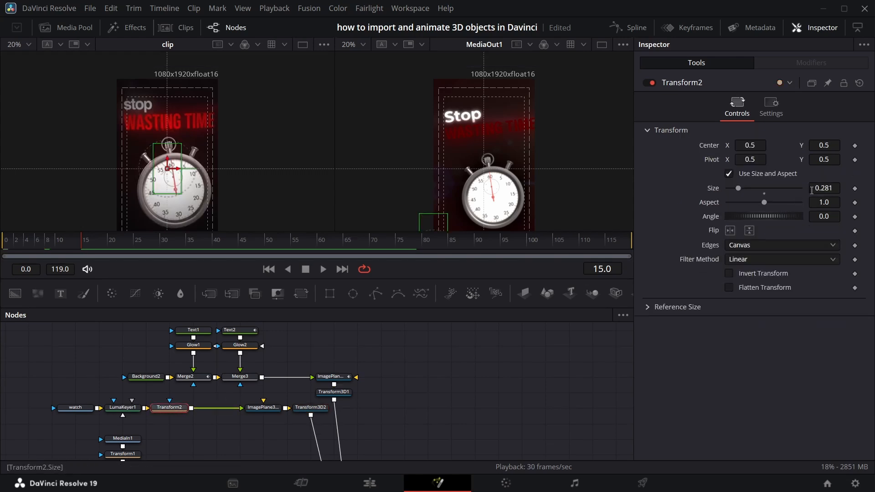
pyautogui.moveTo(824, 188); pyautogui.dragTo(834, 188)
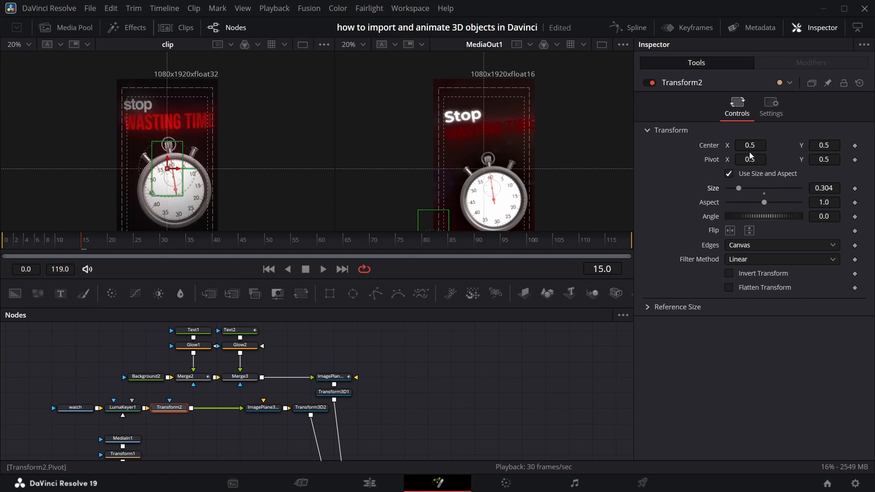
pyautogui.moveTo(754, 147); pyautogui.dragTo(750, 147)
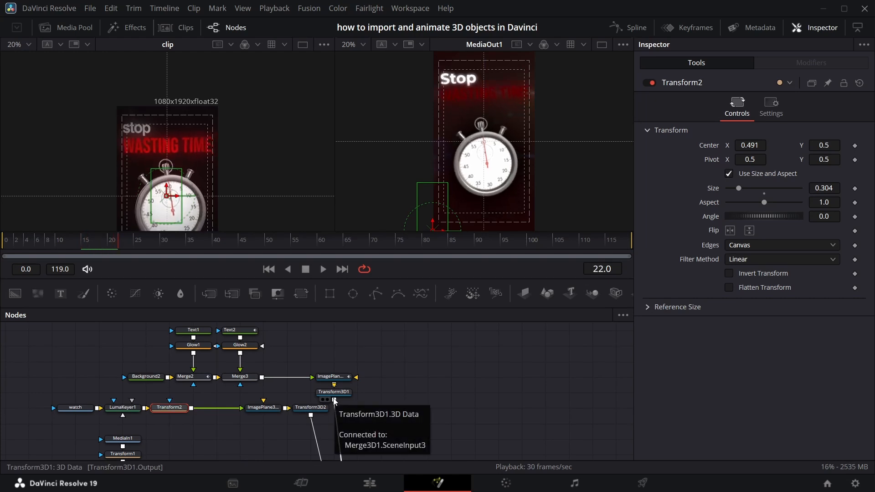
# Step: At frame 40, keyframe Translation X and Y on both Transform3D2 and Transform3D1
pyautogui.click(311, 407)
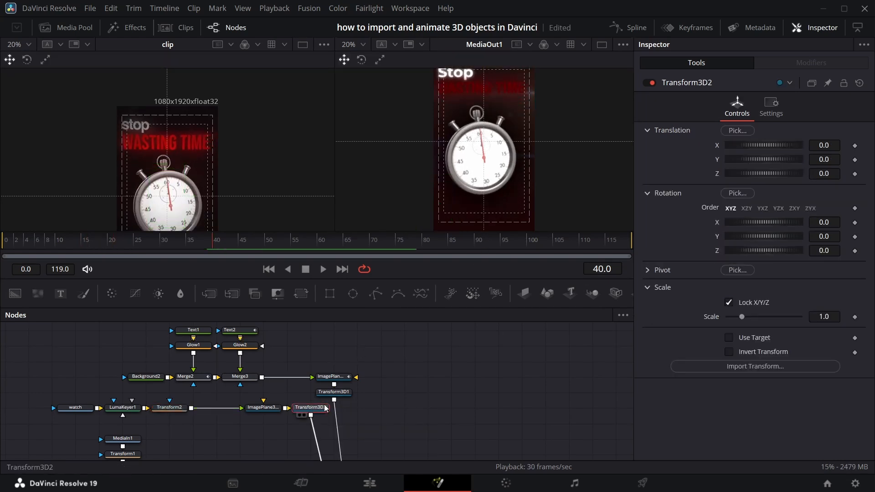
pyautogui.click(854, 145)
pyautogui.click(855, 160)
pyautogui.click(335, 391)
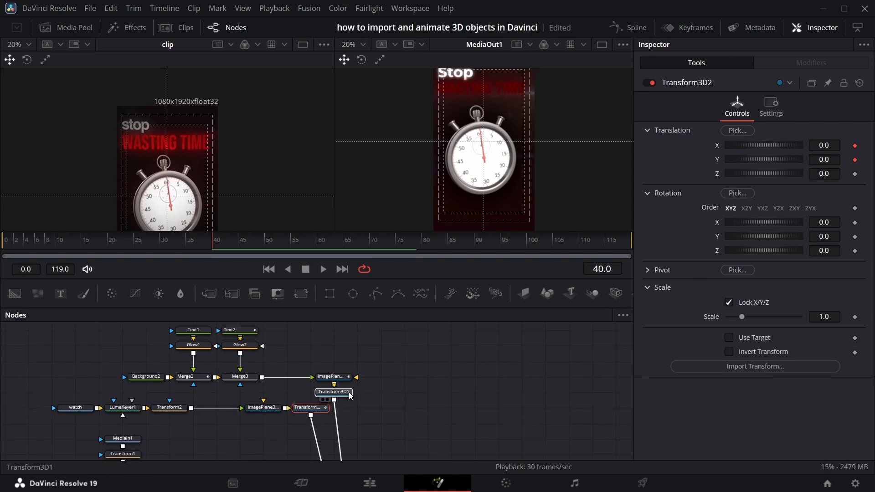
pyautogui.click(855, 145)
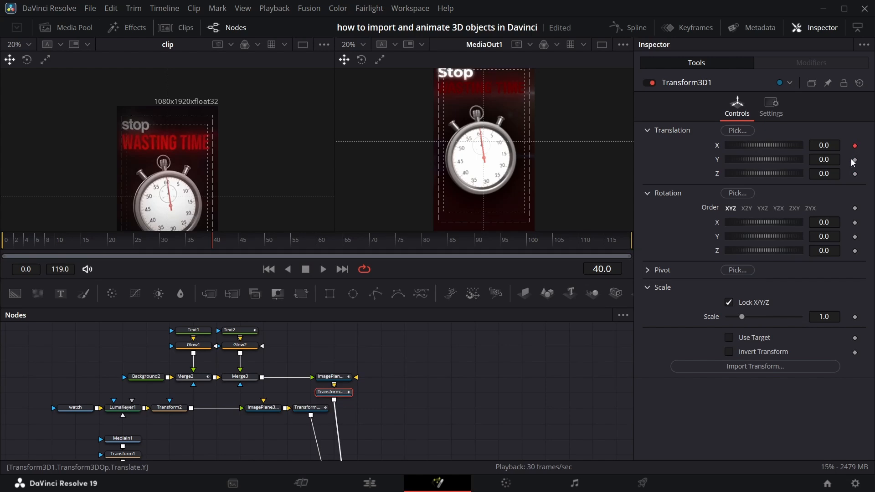
pyautogui.click(854, 160)
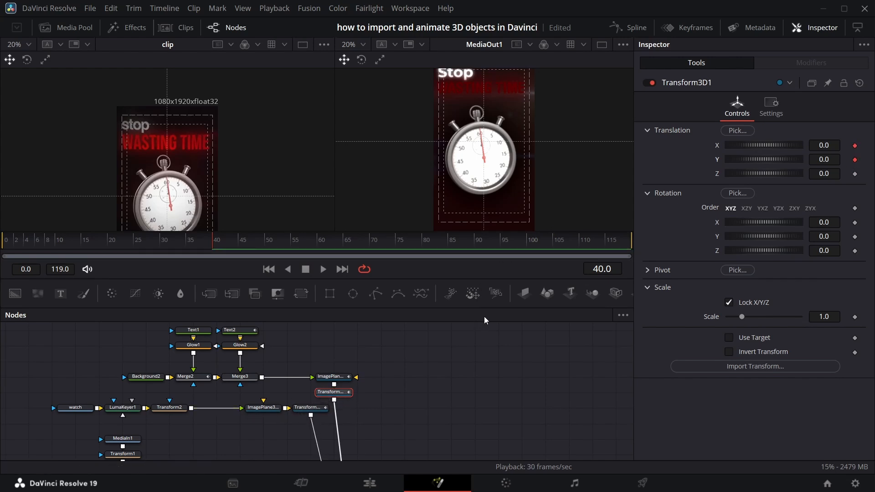
# Step: At frame 48, move the text out of frame by setting Transform3D1's Translation to X -0.133 and Y 0.11
pyautogui.press('space')
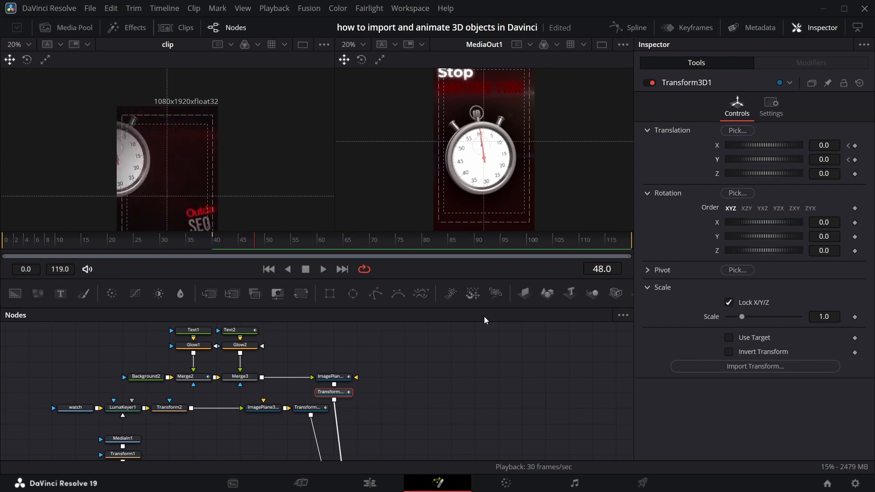
pyautogui.press('Left')
pyautogui.press('Right')
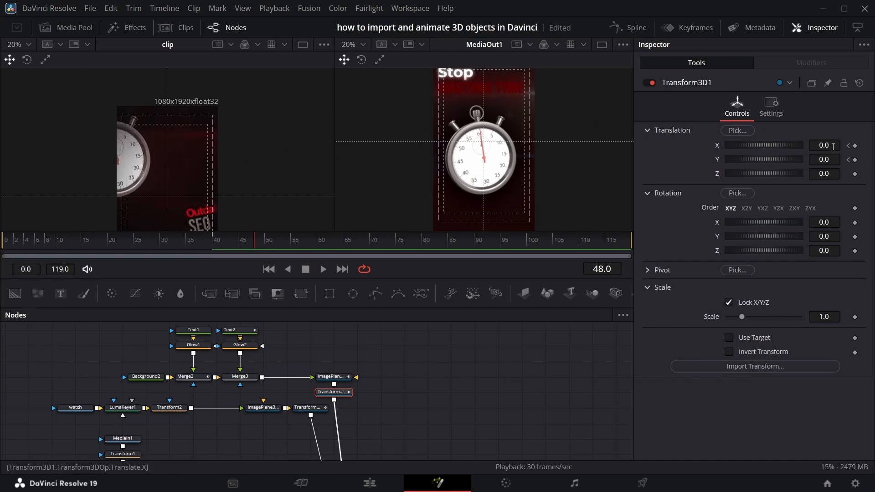
pyautogui.moveTo(833, 146); pyautogui.dragTo(809, 159)
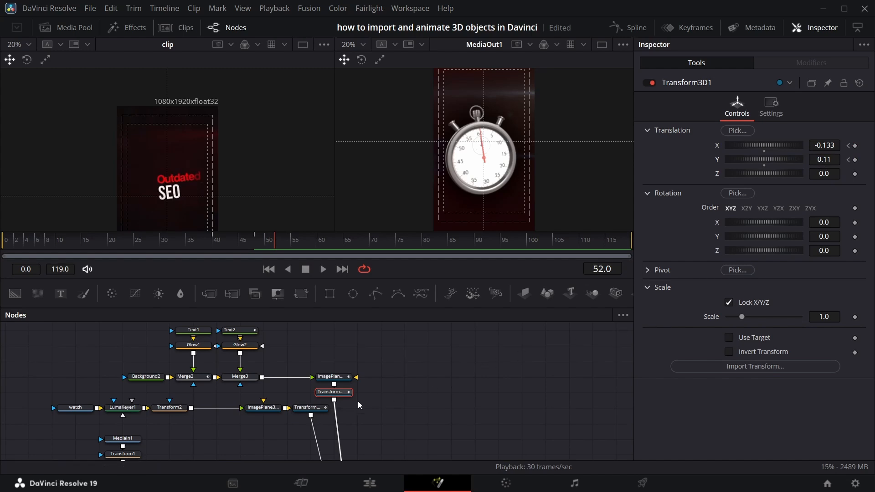
# Step: At frame 52, set Transform3D2's Translation to X -0.305 and Y 0.148, and play the animation from frame 8
pyautogui.click(309, 407)
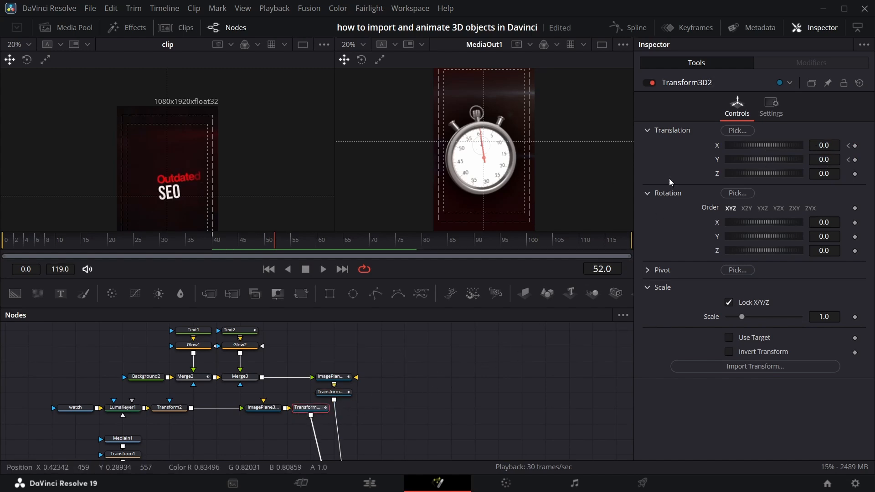
pyautogui.moveTo(825, 147)
pyautogui.mouseDown()
pyautogui.moveTo(791, 145)
pyautogui.moveTo(842, 165)
pyautogui.moveTo(814, 147)
pyautogui.mouseUp()
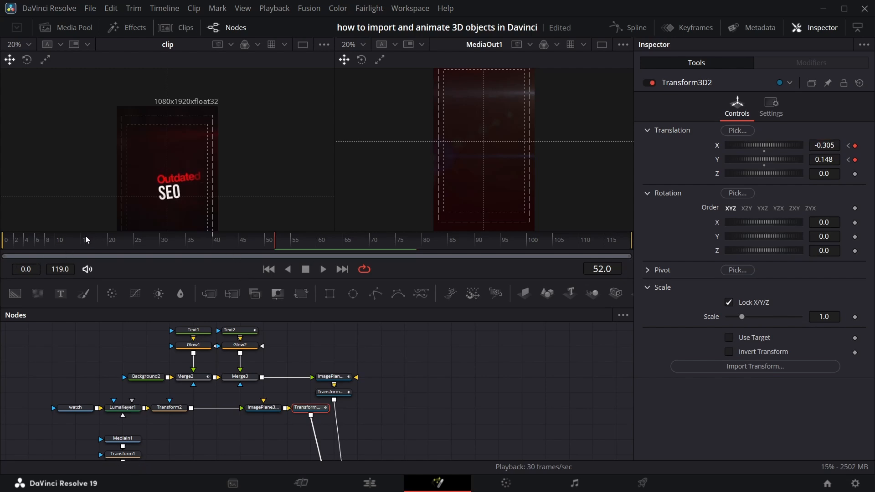
pyautogui.click(49, 244)
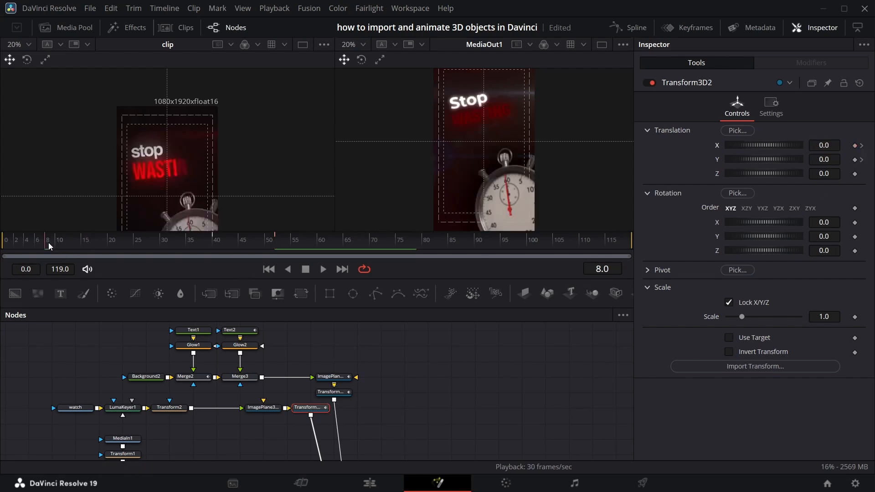
pyautogui.press('space')
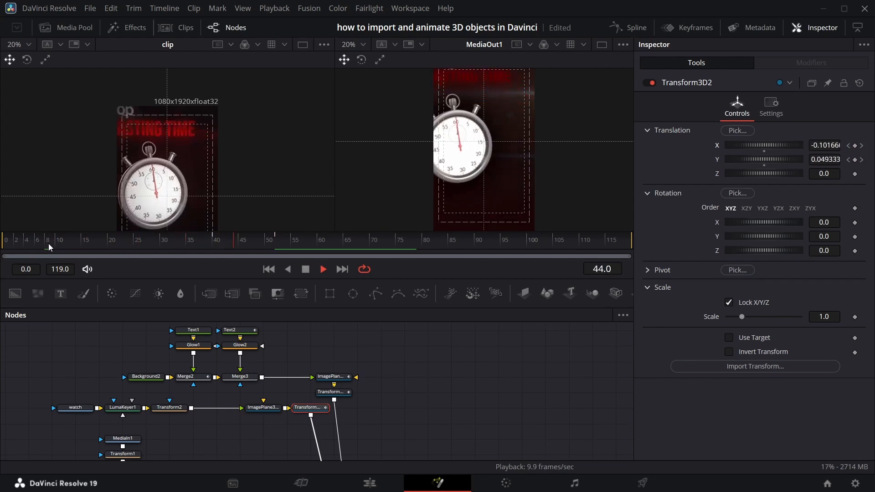
pyautogui.press('space')
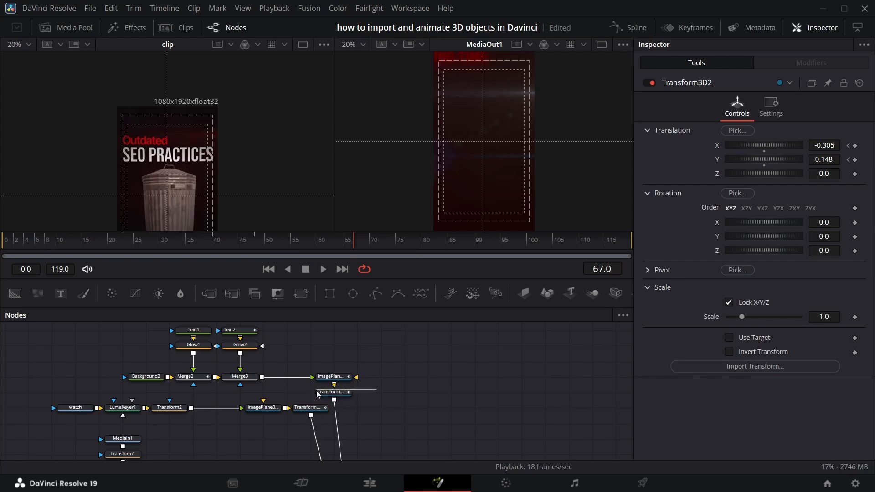
# Step: Open the splines of both Transform 3D nodes, show only Transform3D1's curves and smooth all their keyframes
pyautogui.moveTo(376, 390); pyautogui.dragTo(296, 424)
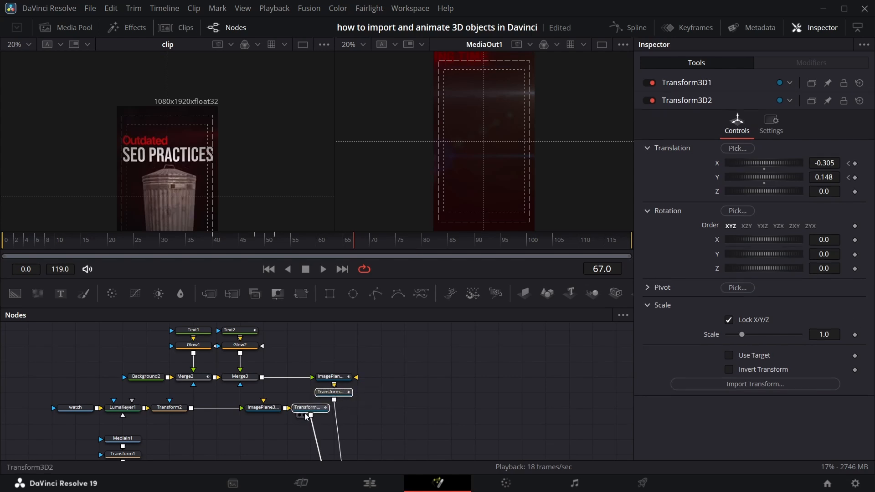
pyautogui.click(637, 28)
pyautogui.click(582, 316)
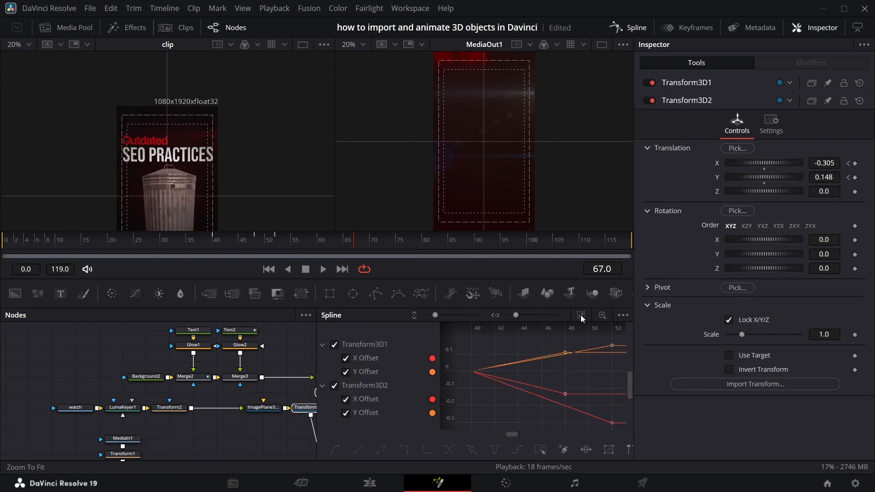
pyautogui.click(334, 385)
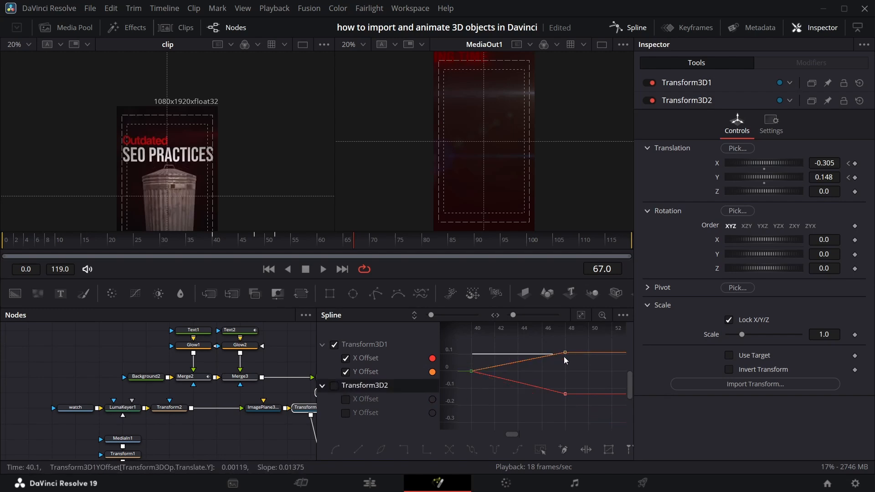
pyautogui.click(540, 449)
pyautogui.hotkey('shift', 's')
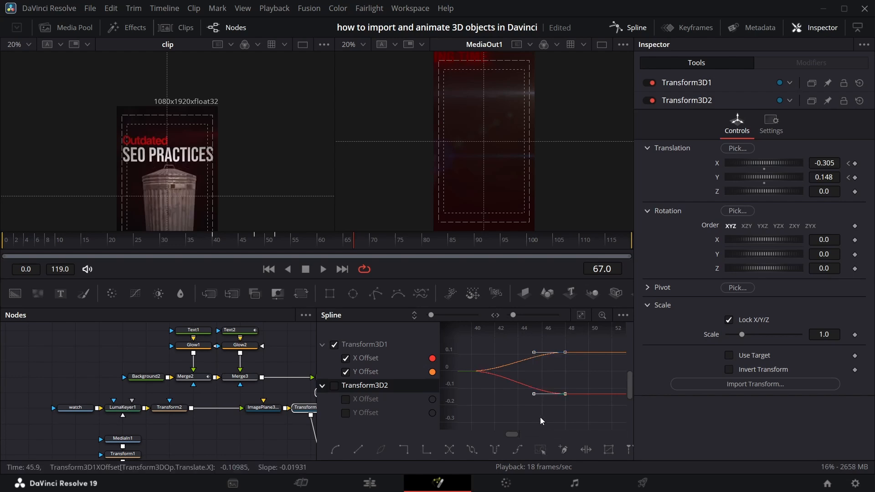
# Step: Show only Transform3D2's curves, smooth all their keyframes and close the spline editor
pyautogui.click(335, 370)
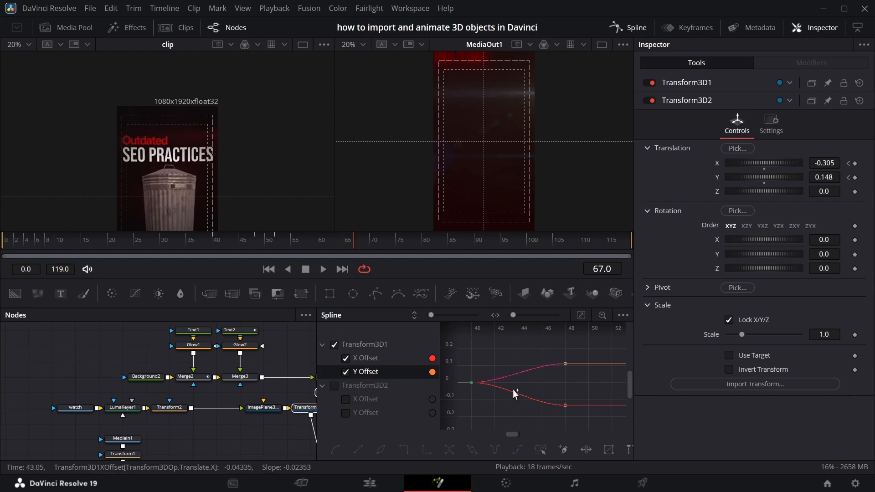
pyautogui.click(335, 385)
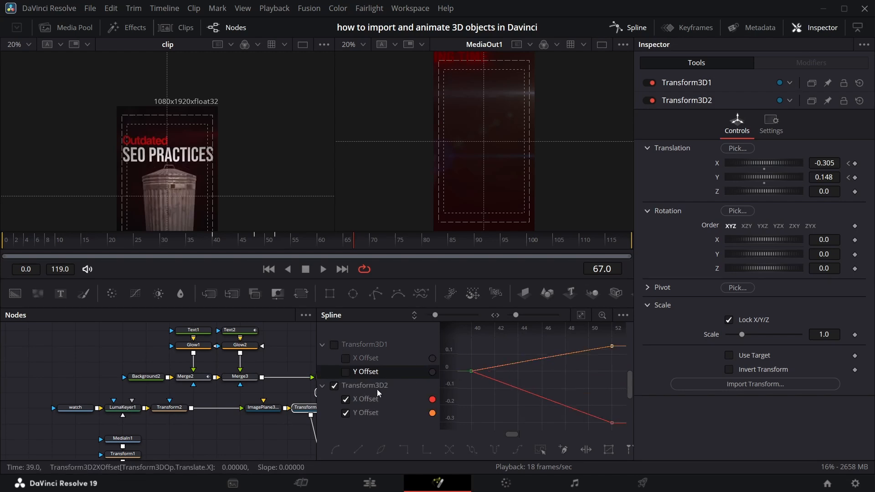
pyautogui.click(540, 450)
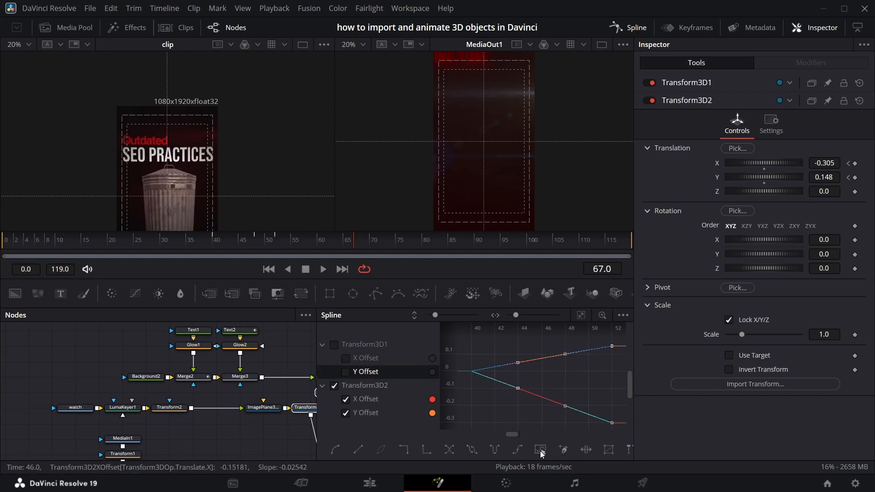
pyautogui.hotkey('shift', 's')
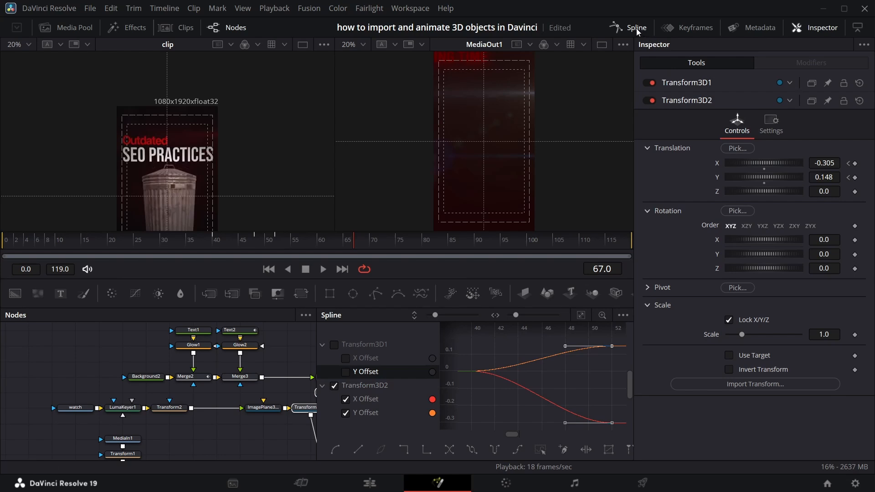
pyautogui.click(631, 27)
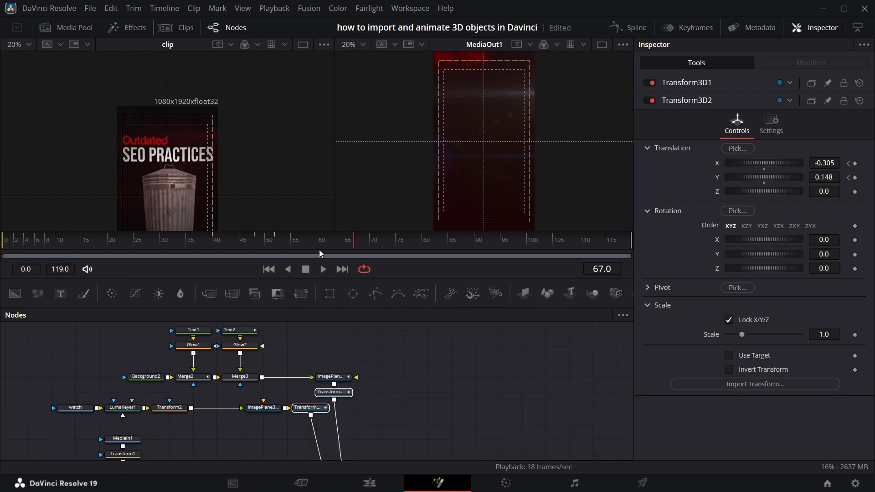
# Step: Play the animation from the first frame to review how the text and stopwatch move out of frame
pyautogui.moveTo(360, 243); pyautogui.dragTo(142, 259)
pyautogui.press('space')
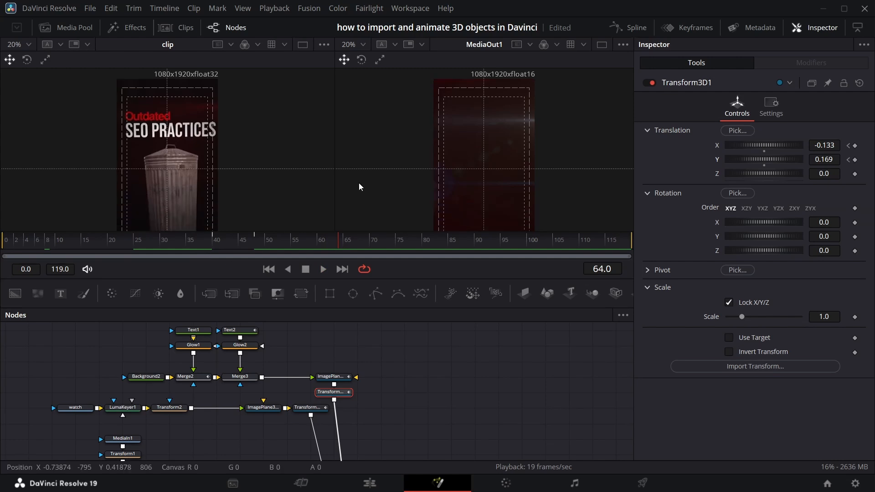
pyautogui.scroll(-2, 352, 181)
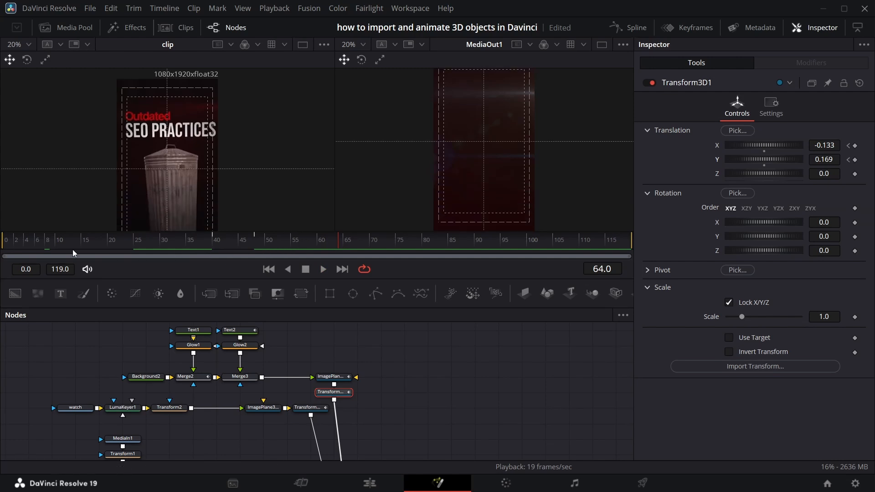
pyautogui.click(4, 246)
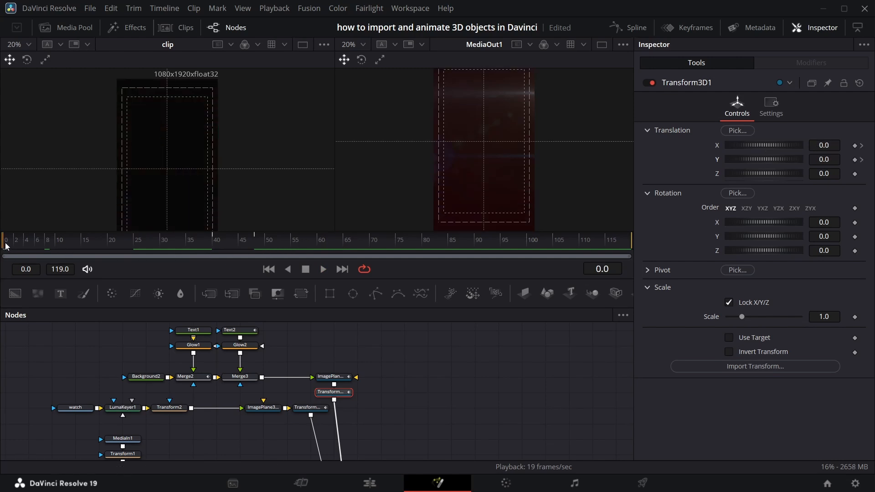
pyautogui.press('space')
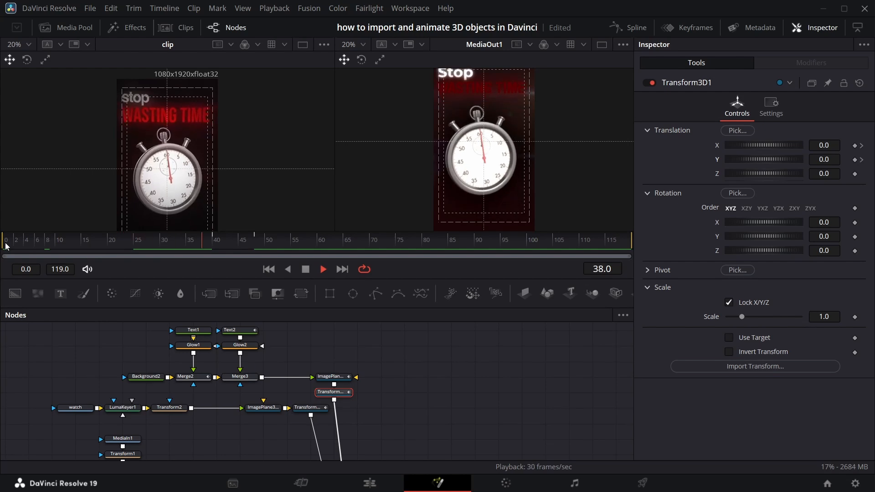
pyautogui.press('space')
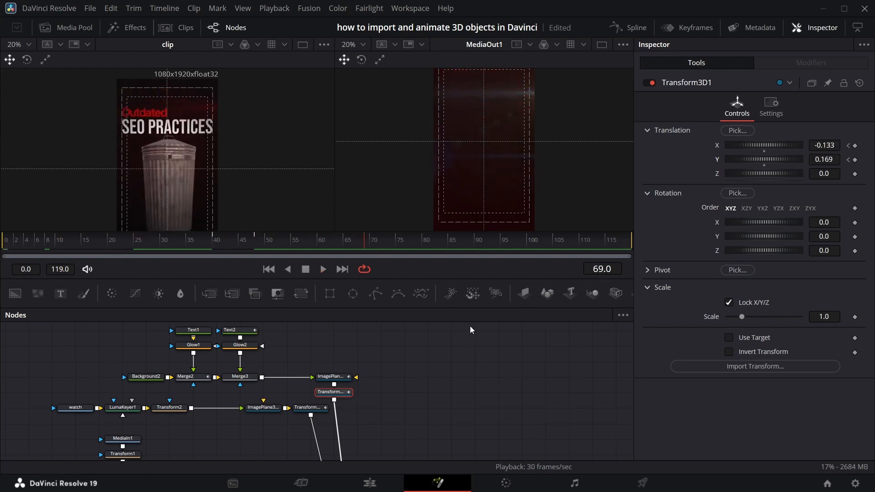
# Step: Shift Camera3D1 slightly aside and add a new Merge3D node in the empty area below the main node chain
pyautogui.scroll(-5, 415, 352)
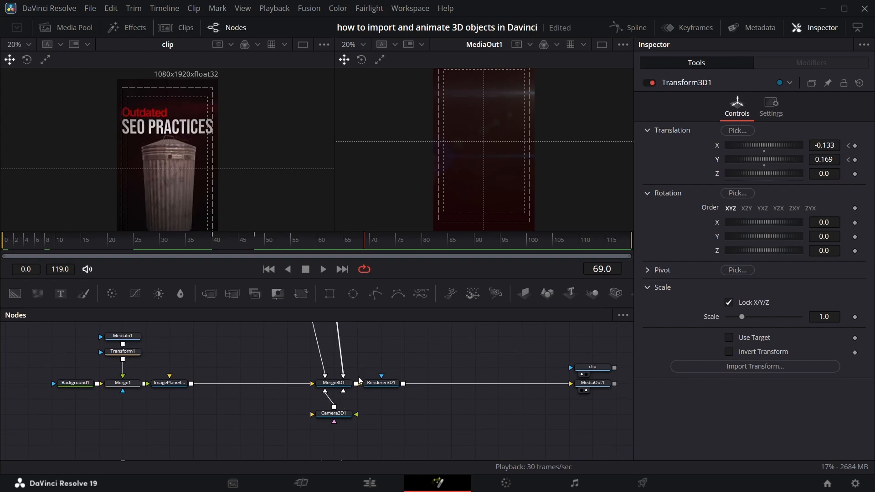
pyautogui.moveTo(335, 415); pyautogui.dragTo(358, 415)
pyautogui.scroll(-3, 344, 397)
pyautogui.moveTo(592, 293); pyautogui.dragTo(269, 379)
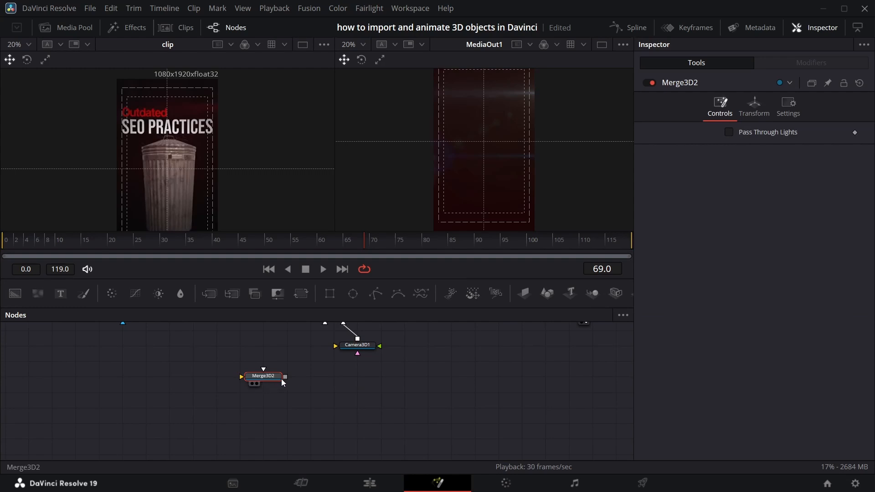
# Step: Rename the new Merge3D node S2 and connect its output to Merge3D1
pyautogui.scroll(3, 281, 378)
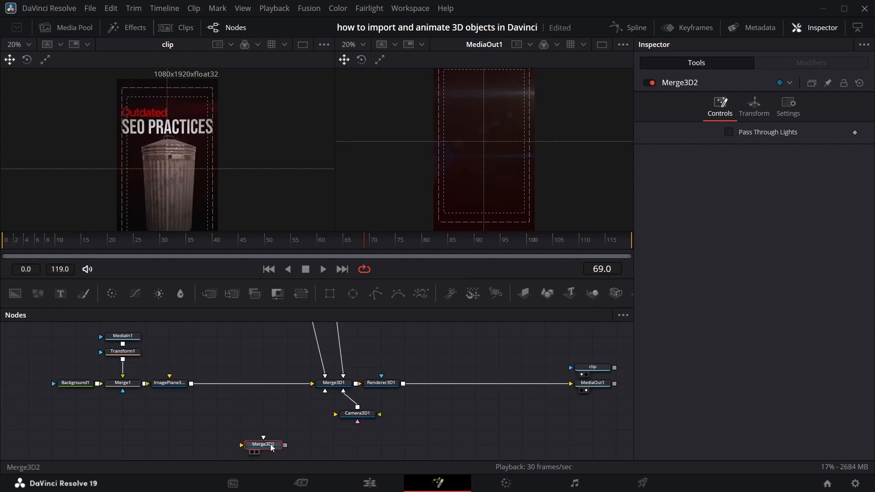
pyautogui.press('F2')
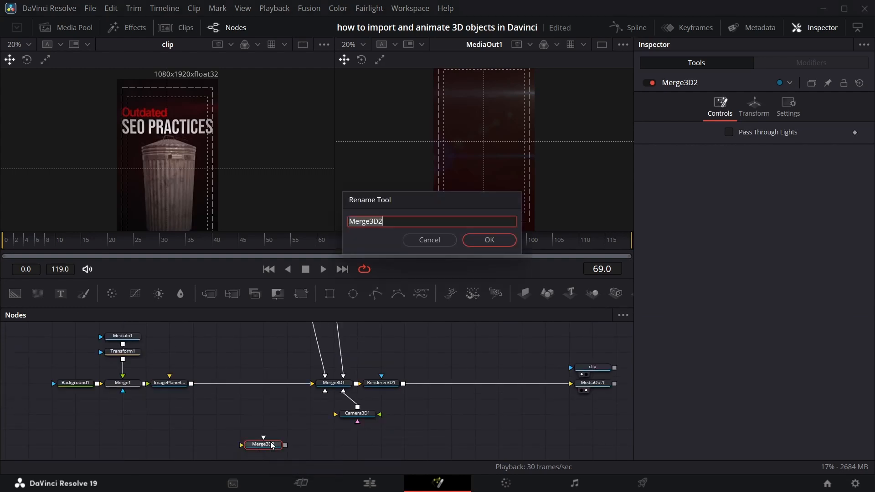
pyautogui.write('S 2')
pyautogui.press('Return')
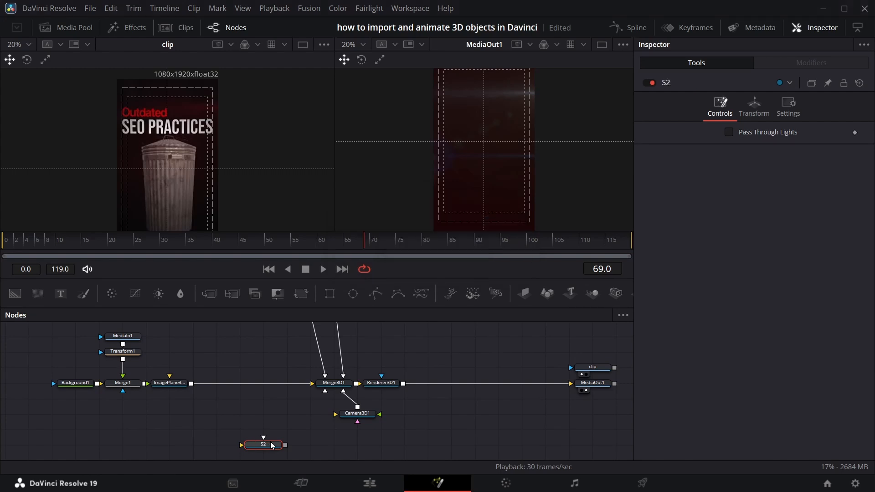
pyautogui.moveTo(286, 446); pyautogui.dragTo(325, 390)
# Step: Add a Text node and a Background node with alpha 0 for the second scene, and merge the text over the background
pyautogui.scroll(-3, 319, 392)
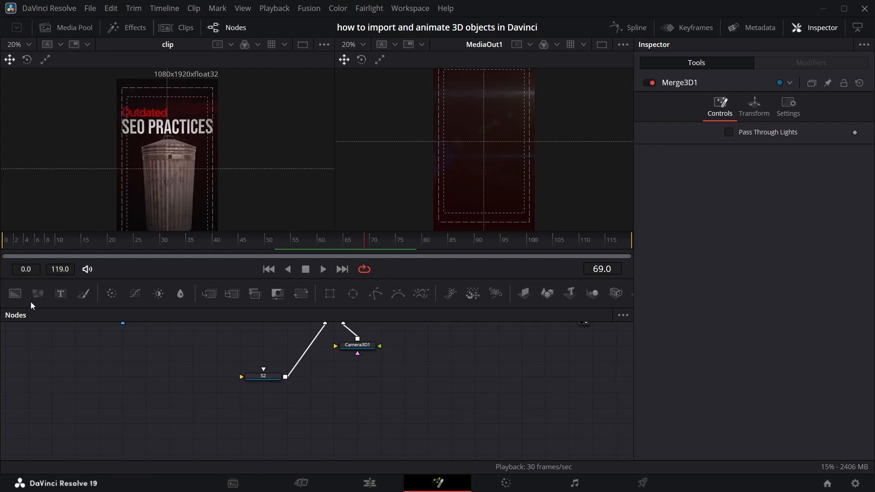
pyautogui.moveTo(58, 292); pyautogui.dragTo(23, 333)
pyautogui.moveTo(38, 372); pyautogui.dragTo(38, 374)
pyautogui.moveTo(34, 376); pyautogui.dragTo(57, 376)
pyautogui.moveTo(15, 294); pyautogui.dragTo(18, 399)
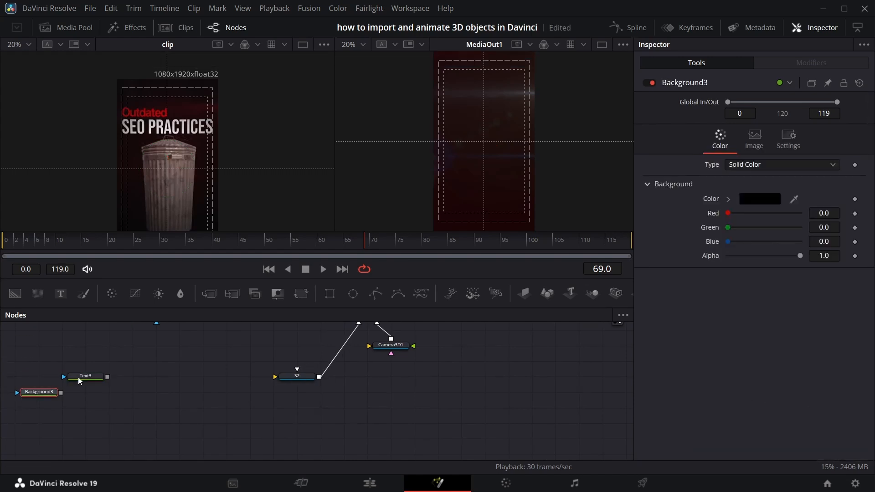
pyautogui.moveTo(798, 255); pyautogui.dragTo(727, 256)
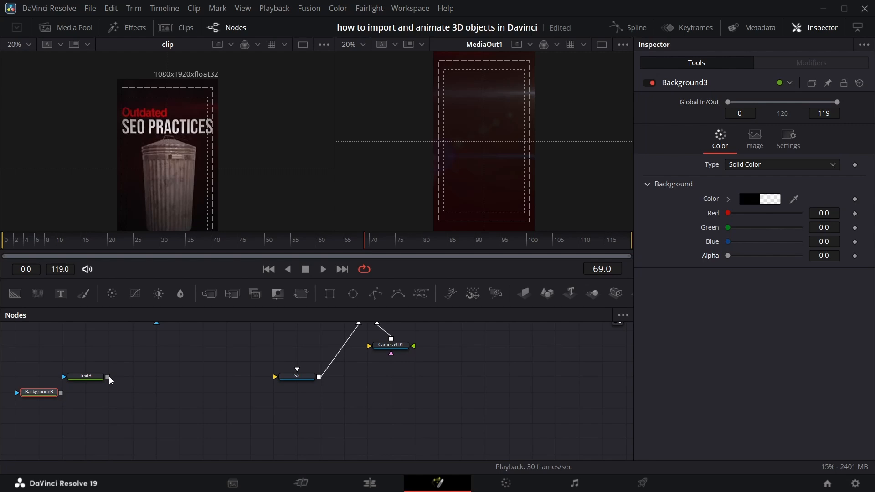
pyautogui.moveTo(108, 377); pyautogui.dragTo(60, 394)
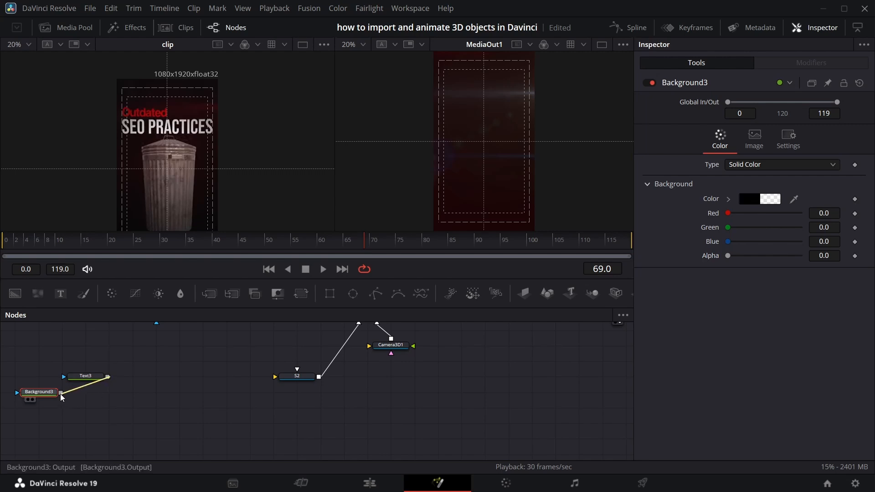
# Step: Enter "Outdated" as the content of the Text3 node
pyautogui.click(85, 376)
pyautogui.click(647, 194)
pyautogui.write('O')
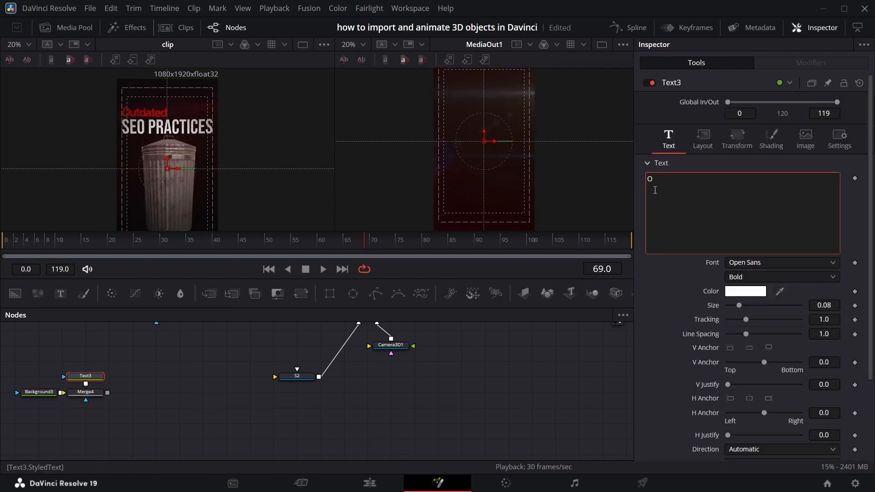
pyautogui.write('utdated')
# Step: Add a second text node reading "SEO", check the reference clip at frame 54, and merge the text after Merge4
pyautogui.click(60, 294)
pyautogui.click(657, 192)
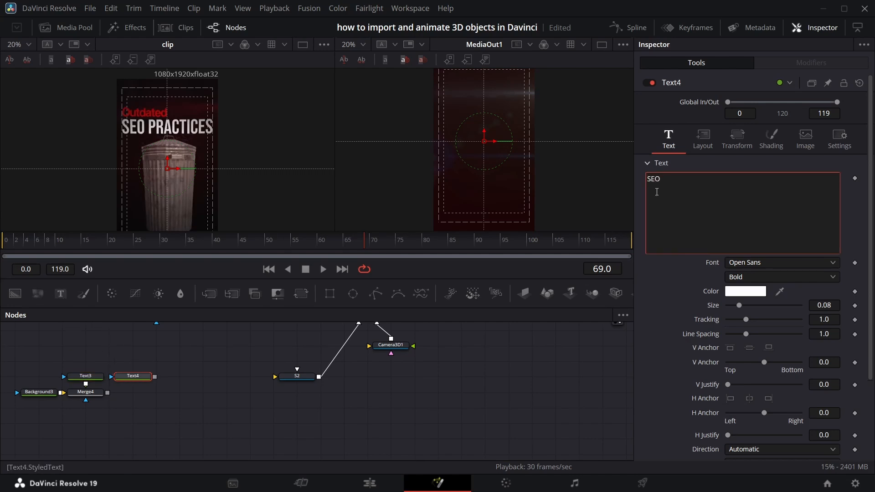
pyautogui.moveTo(353, 248); pyautogui.dragTo(307, 250)
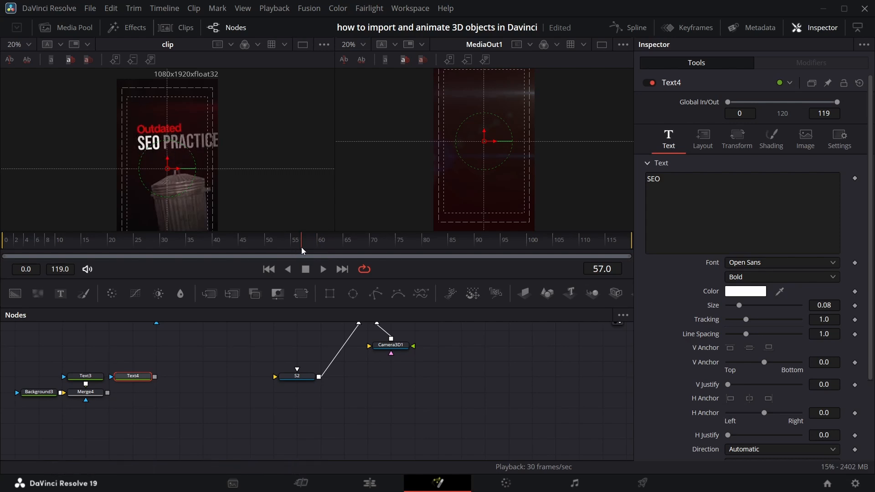
pyautogui.moveTo(302, 247)
pyautogui.mouseDown()
pyautogui.moveTo(279, 247)
pyautogui.moveTo(311, 246)
pyautogui.moveTo(293, 248)
pyautogui.mouseUp()
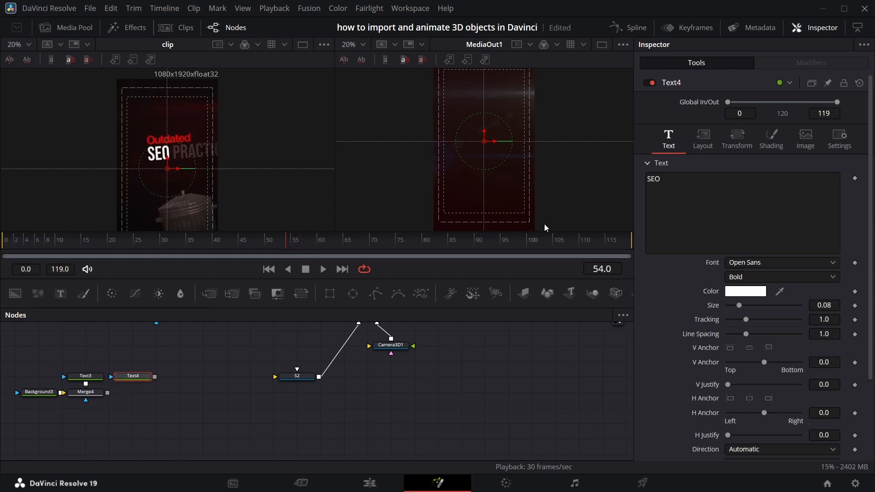
pyautogui.click(667, 184)
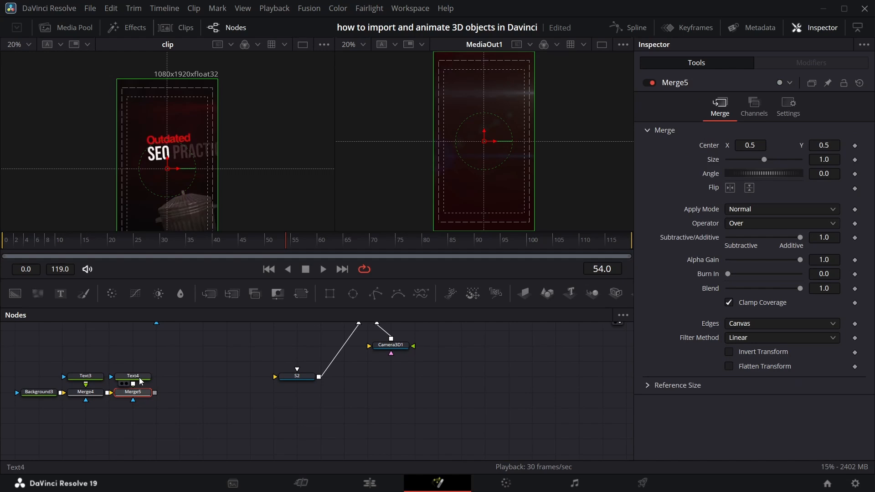
# Step: Set the font of the "SEO" text to Helvetica Rounded Condensed
pyautogui.click(140, 378)
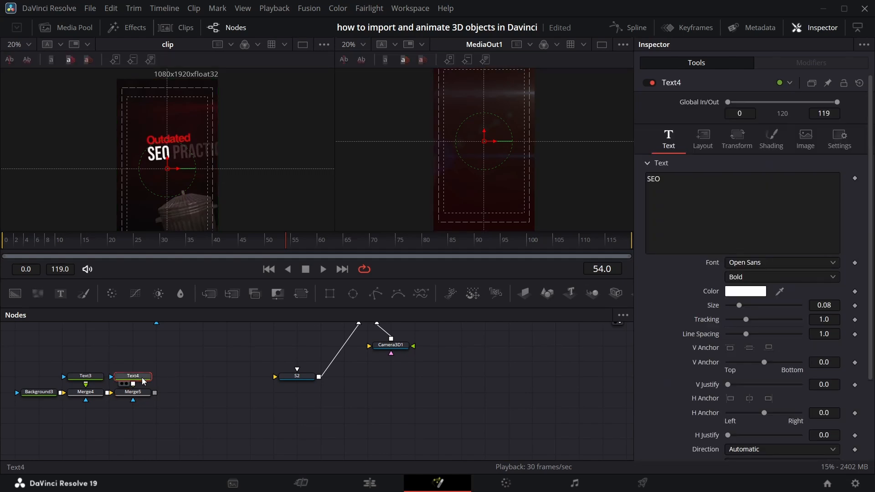
pyautogui.click(781, 263)
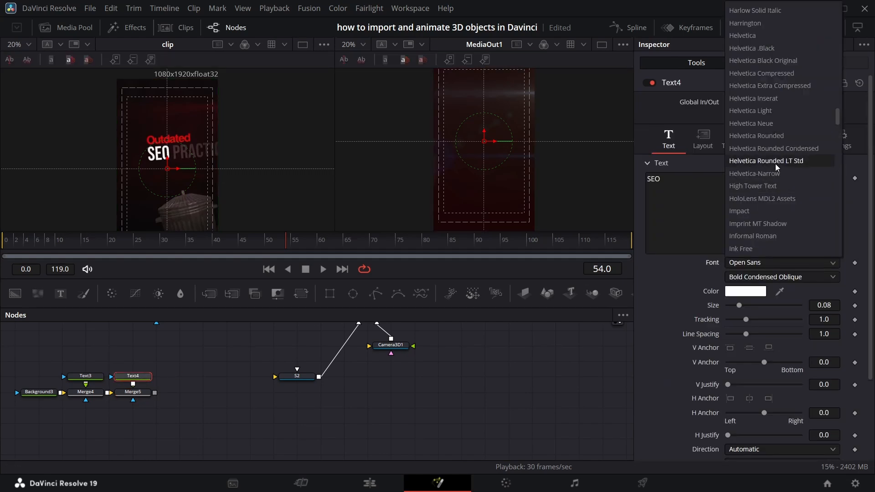
pyautogui.click(782, 149)
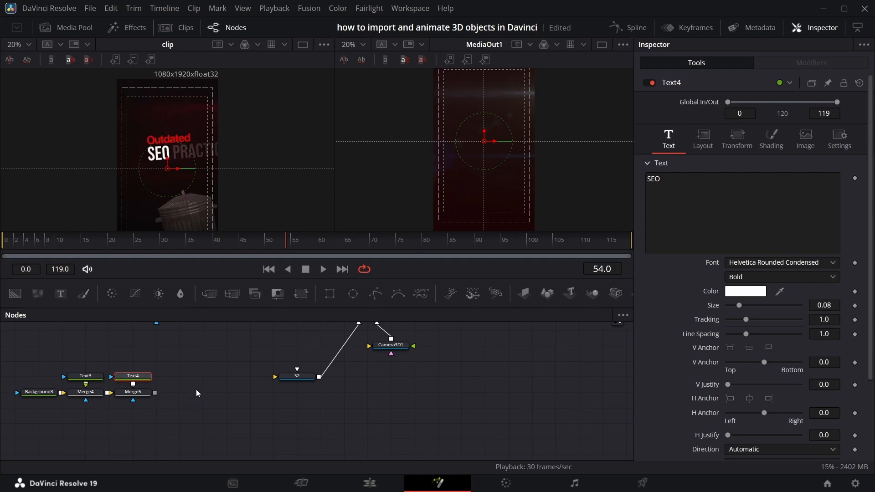
# Step: Paste a copy of the "SEO" text node beside the original and merge it after Merge5
pyautogui.click(176, 372)
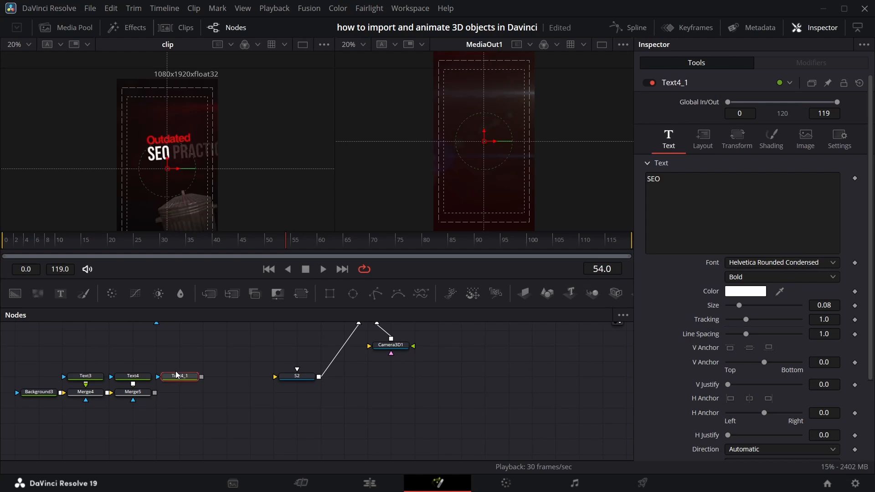
pyautogui.hotkey('ctrl', 'v')
pyautogui.moveTo(202, 377); pyautogui.dragTo(154, 396)
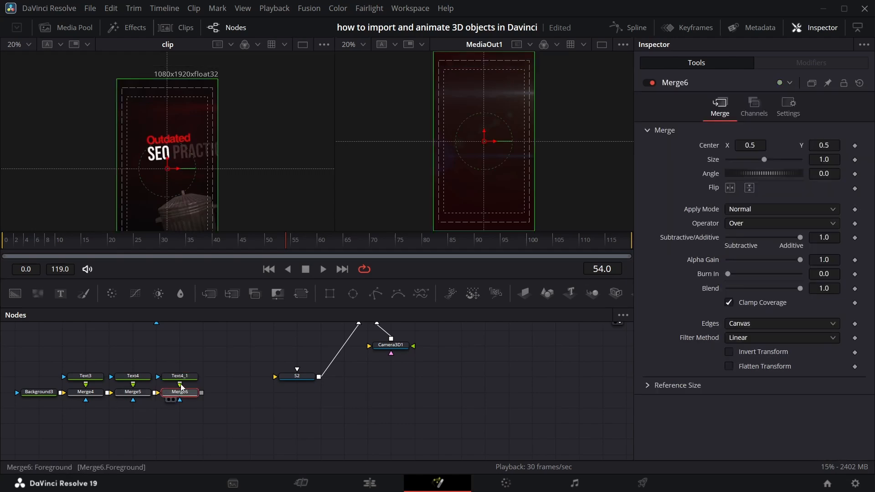
# Step: Change the copied text to "PRACTICE" and move the whole second-scene text group into line with the S2 node
pyautogui.click(179, 377)
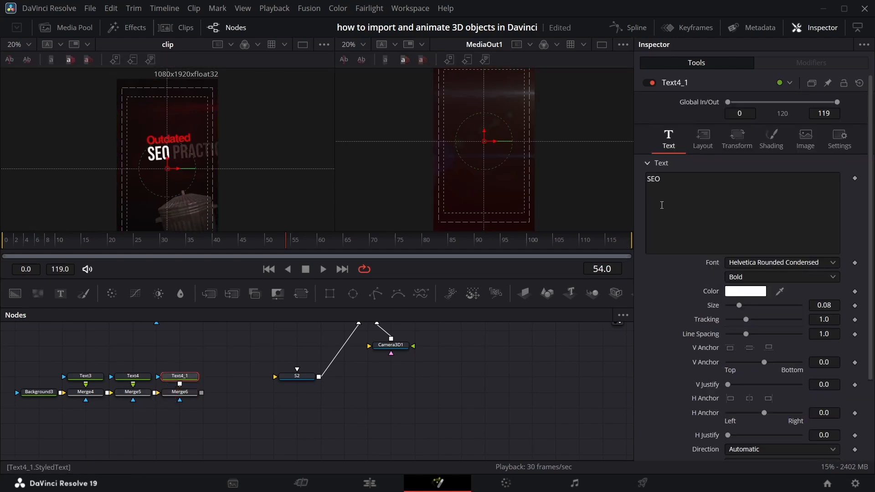
pyautogui.click(676, 187)
pyautogui.hotkey('ctrl', 'a')
pyautogui.press('BackSpace')
pyautogui.write('PRACTICE')
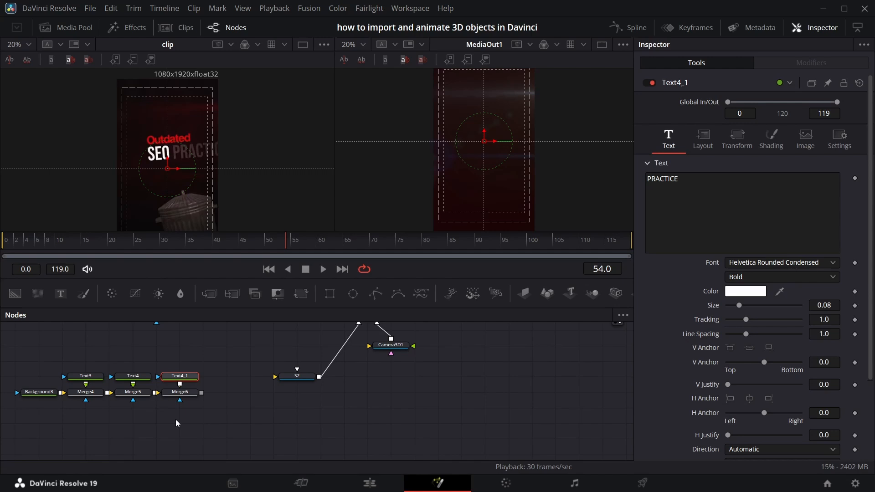
pyautogui.moveTo(176, 422); pyautogui.dragTo(37, 364)
pyautogui.moveTo(173, 391); pyautogui.dragTo(150, 375)
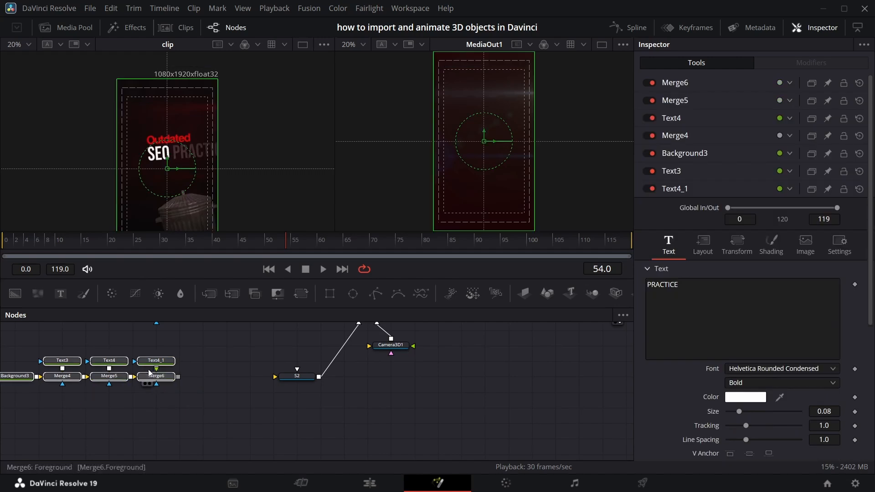
# Step: Add an ImagePlane3D node beside Merge6 and wire it between Merge6 and the S2 node
pyautogui.click(227, 376)
pyautogui.click(524, 293)
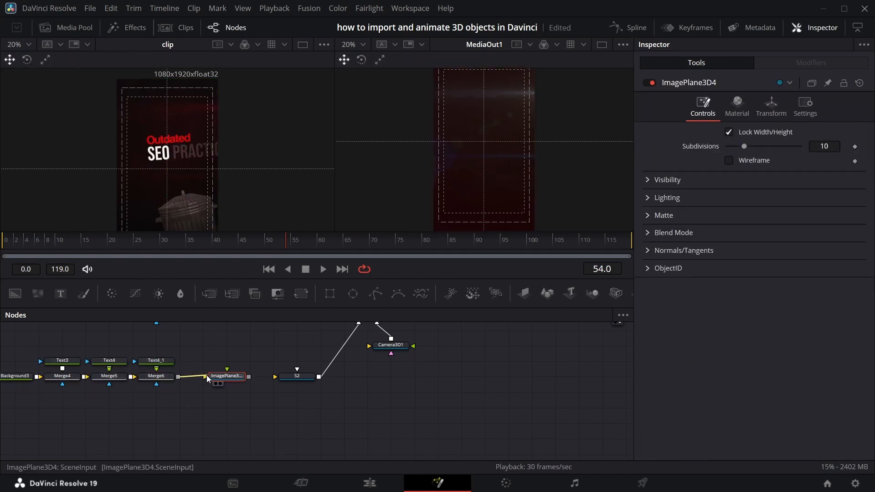
pyautogui.moveTo(177, 378); pyautogui.dragTo(286, 380)
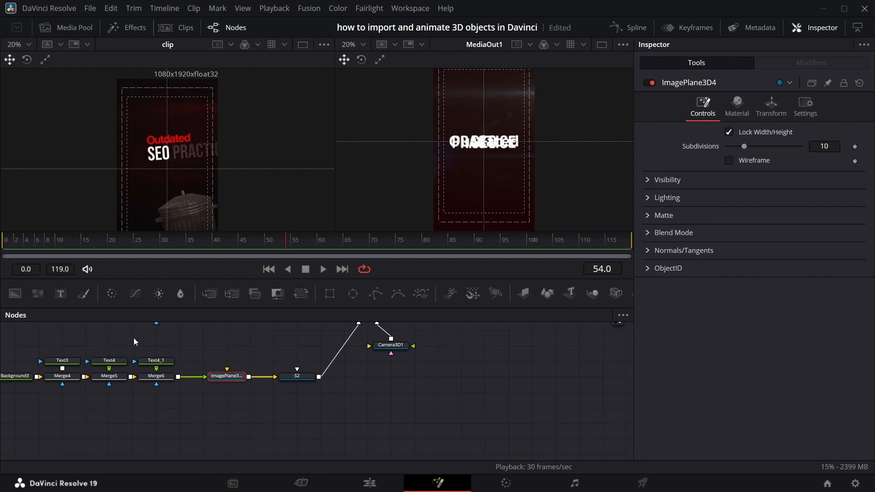
# Step: Color the "Outdated" text dark red and raise its layout center Y to 0.534
pyautogui.click(76, 360)
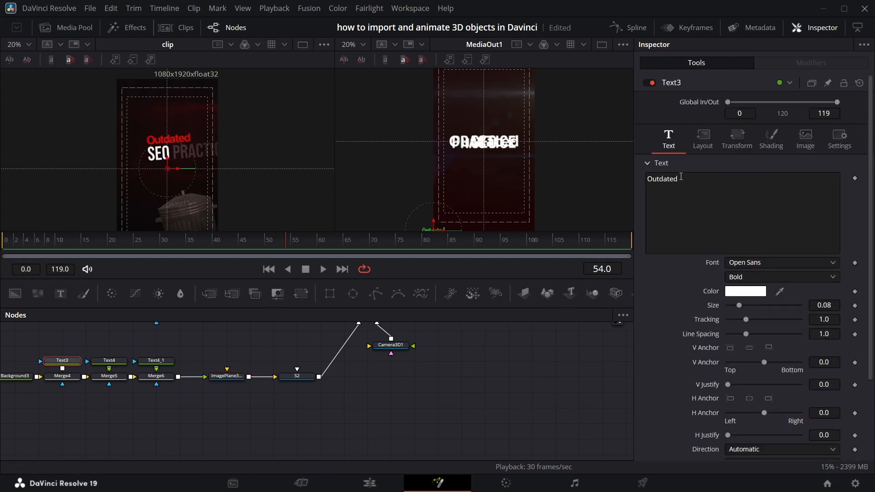
pyautogui.click(742, 292)
pyautogui.click(302, 200)
pyautogui.click(553, 346)
pyautogui.click(703, 139)
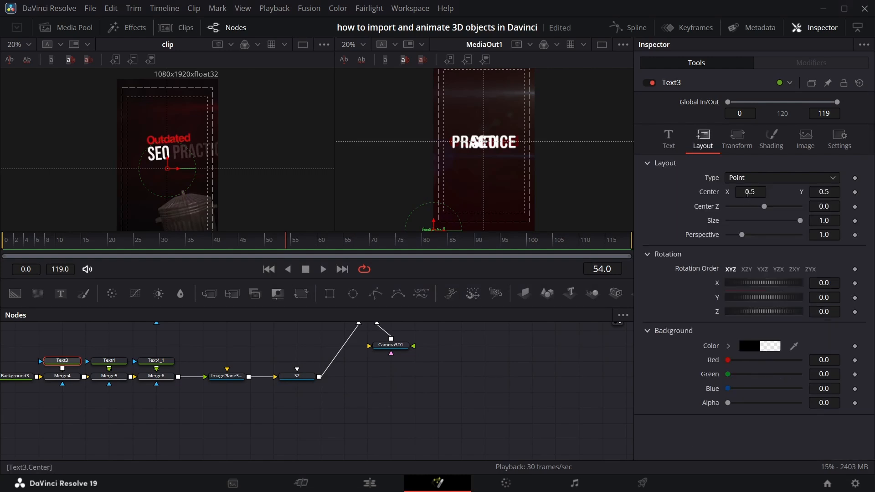
# Step: Change the "Outdated" text's font to Montserrat SemiBold
pyautogui.click(669, 137)
pyautogui.click(782, 262)
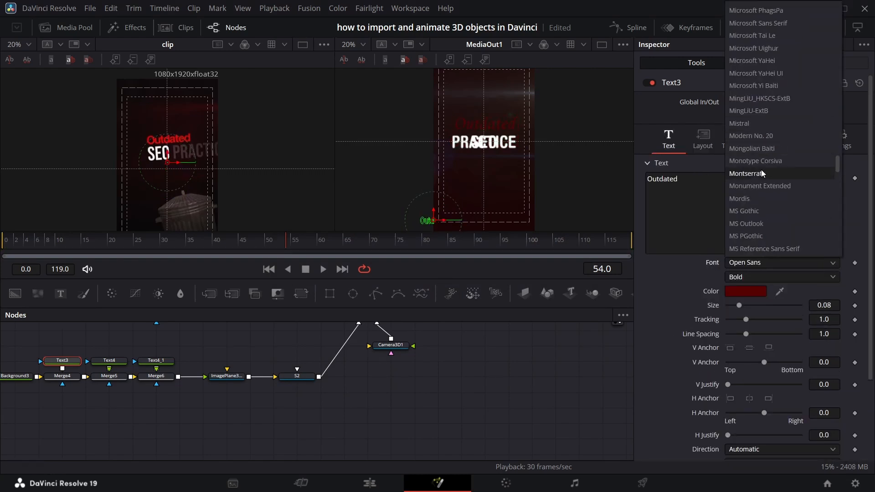
pyautogui.click(762, 173)
pyautogui.click(816, 278)
pyautogui.click(770, 115)
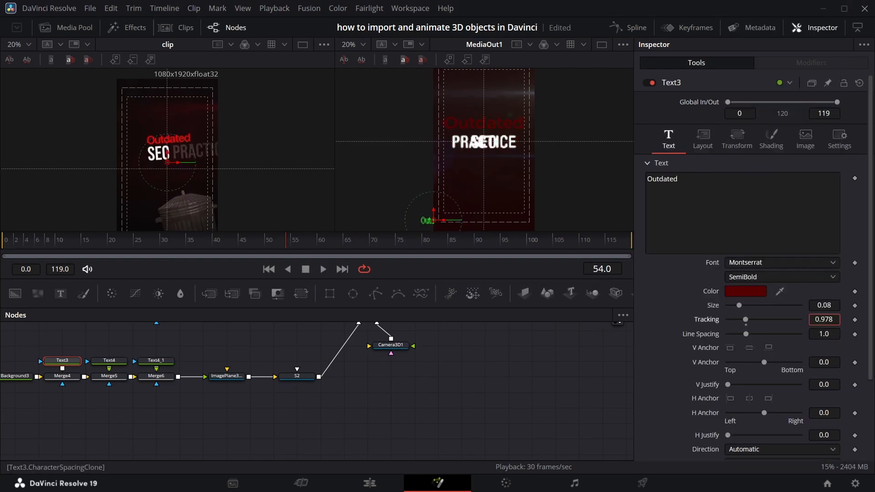
# Step: Set the "Outdated" text's tracking to 0.955 and its size to 0.05
pyautogui.moveTo(824, 320)
pyautogui.mouseDown()
pyautogui.moveTo(784, 319)
pyautogui.moveTo(835, 320)
pyautogui.mouseUp()
pyautogui.click(833, 306)
pyautogui.press('BackSpace')
pyautogui.press('Return')
# Step: Switch the "Outdated" text to Bold and sample its bright red color from the reference clip's title
pyautogui.click(781, 276)
pyautogui.click(772, 128)
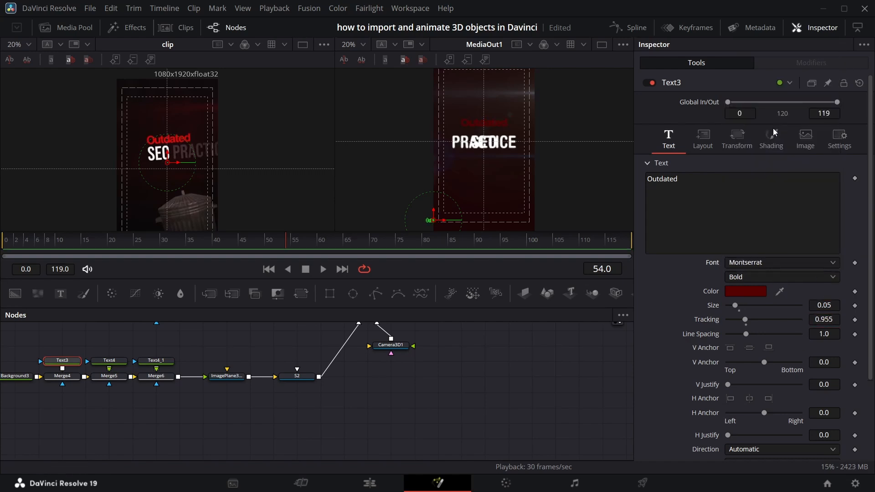
pyautogui.moveTo(779, 291); pyautogui.dragTo(167, 137)
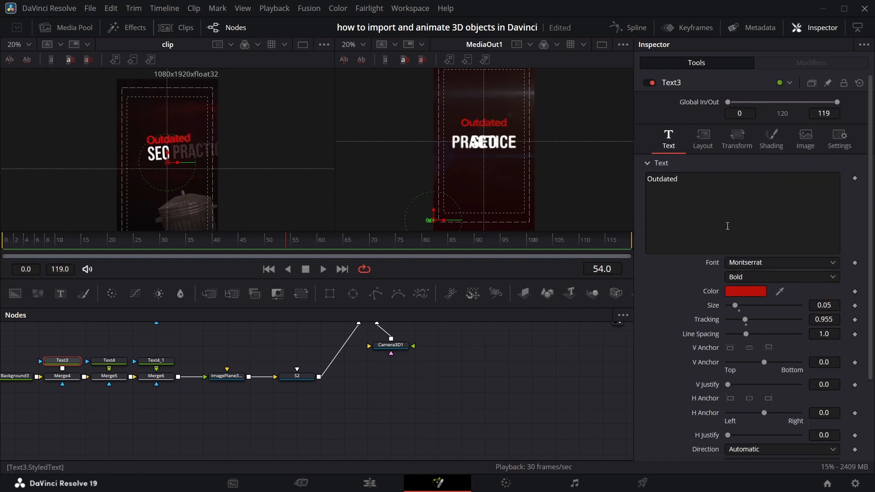
# Step: Compare with the reference clip at frame 62 and set the "Outdated" text's center to X 0.45, Y 0.566
pyautogui.click(703, 137)
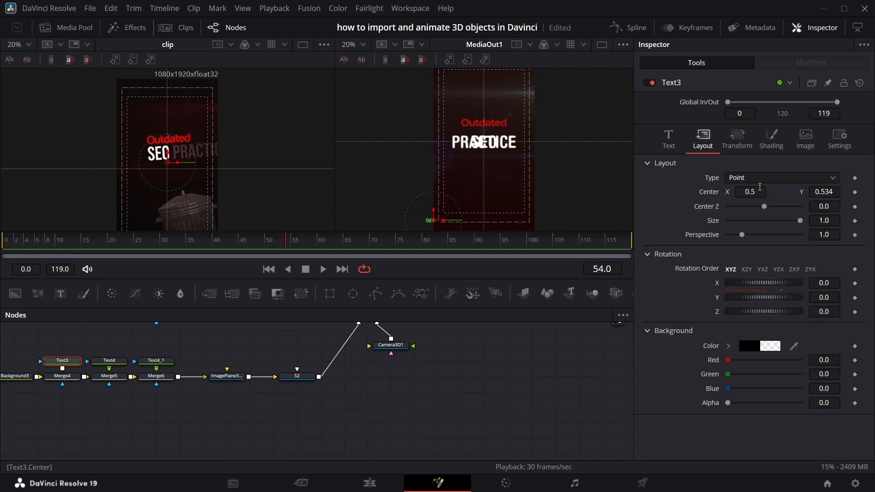
pyautogui.moveTo(749, 191); pyautogui.dragTo(737, 192)
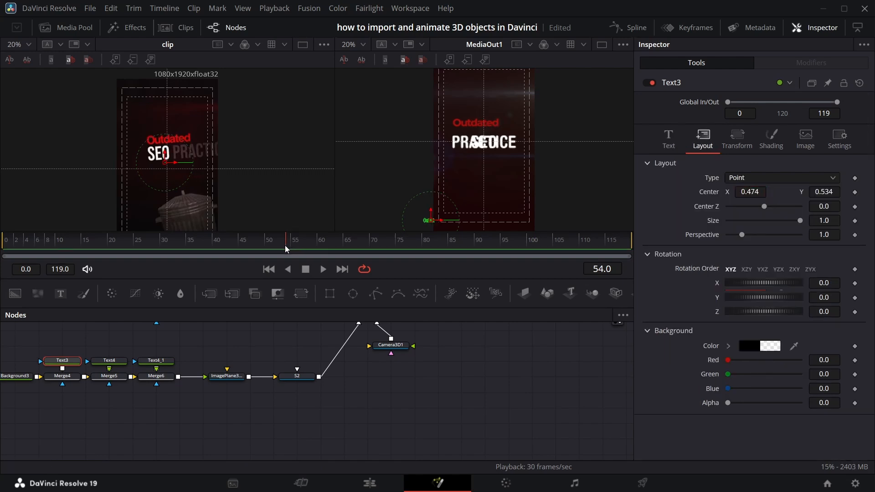
pyautogui.moveTo(286, 248); pyautogui.dragTo(320, 252)
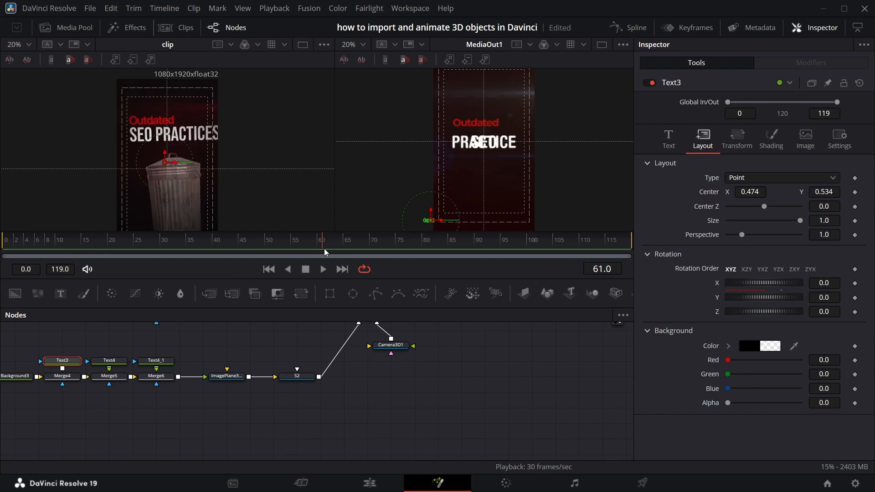
pyautogui.moveTo(328, 252); pyautogui.dragTo(332, 253)
pyautogui.moveTo(740, 192); pyautogui.dragTo(747, 193)
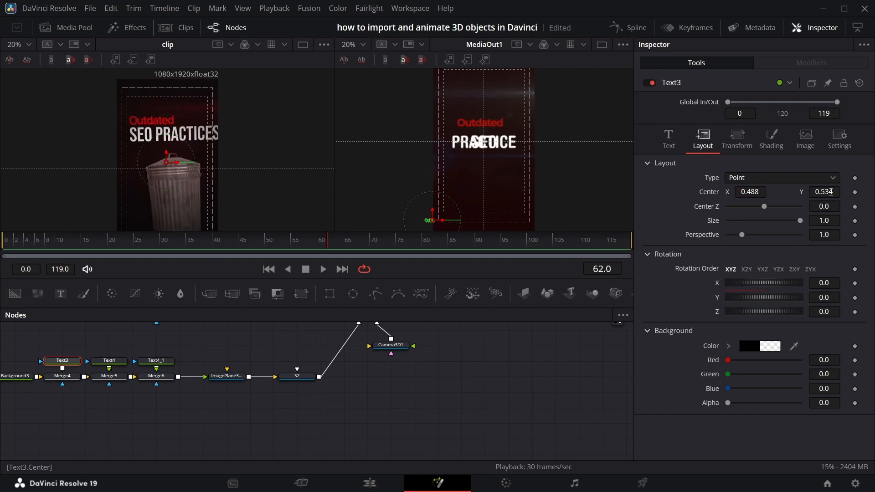
pyautogui.moveTo(830, 192); pyautogui.dragTo(845, 192)
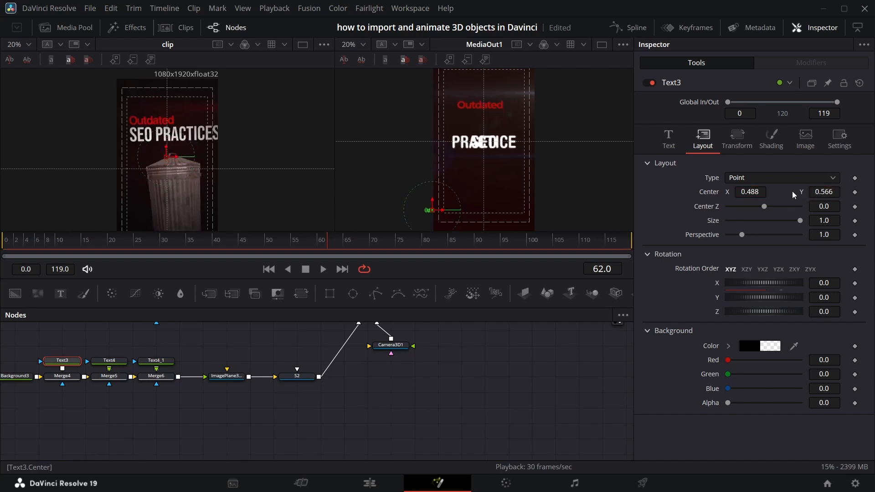
pyautogui.moveTo(766, 195); pyautogui.dragTo(751, 195)
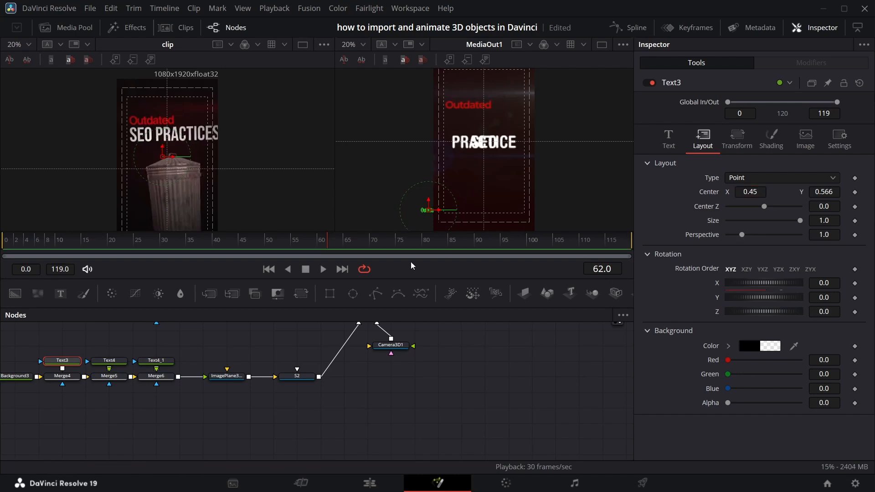
# Step: Place the "SEO" text beneath "Outdated" with its layout center at about X 0.42, Y 0.545
pyautogui.click(117, 360)
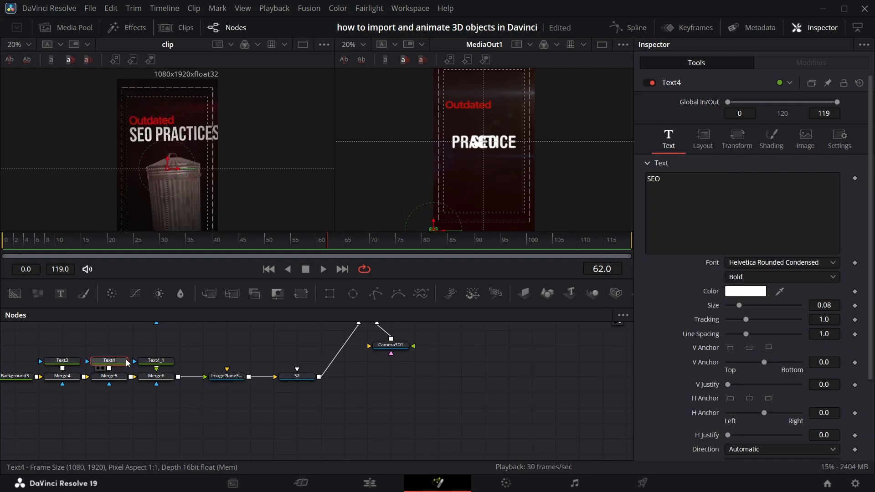
pyautogui.click(711, 142)
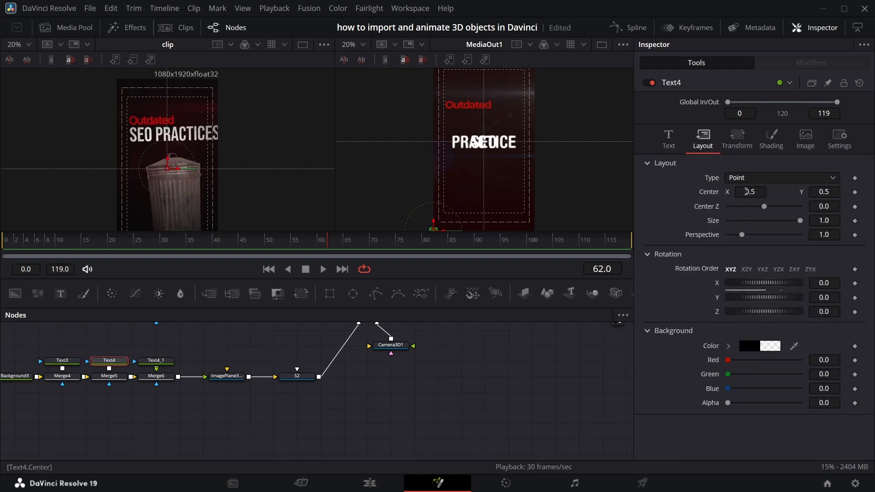
pyautogui.moveTo(814, 192); pyautogui.dragTo(835, 192)
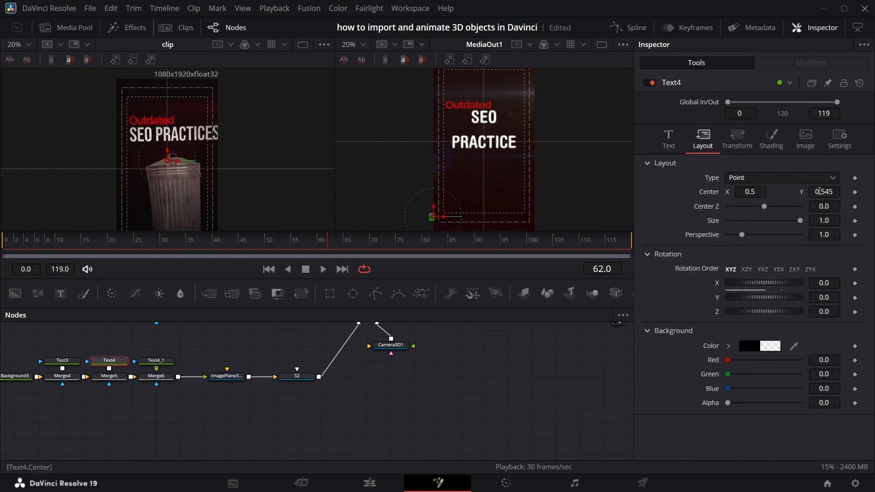
pyautogui.moveTo(749, 192); pyautogui.dragTo(728, 192)
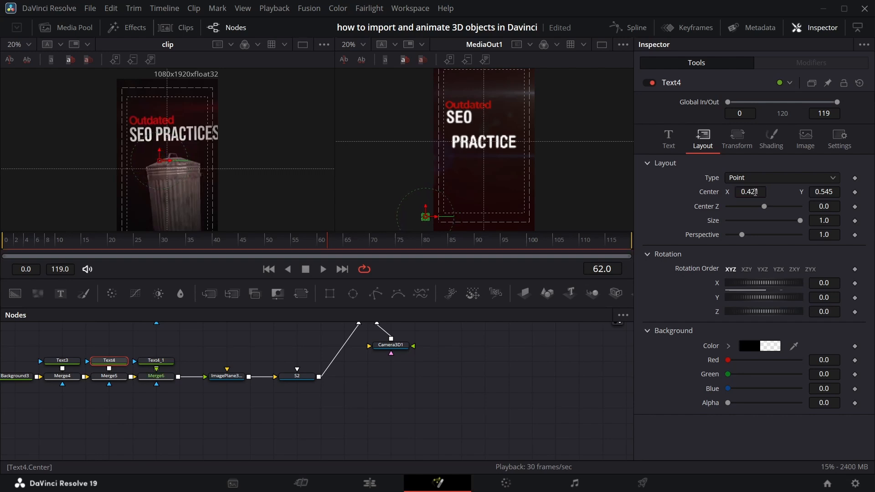
# Step: Shift the "PRACTICE" text to center X 0.545 and change its wording to "PRACTICES"
pyautogui.click(155, 362)
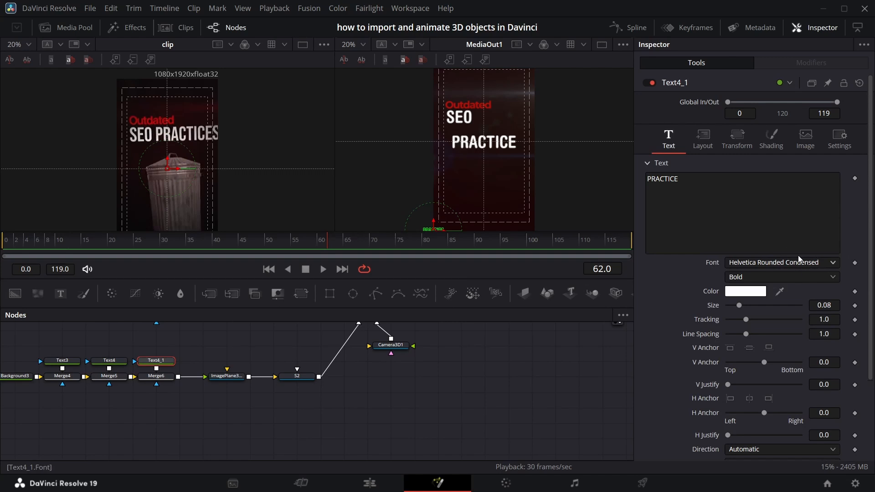
pyautogui.click(703, 138)
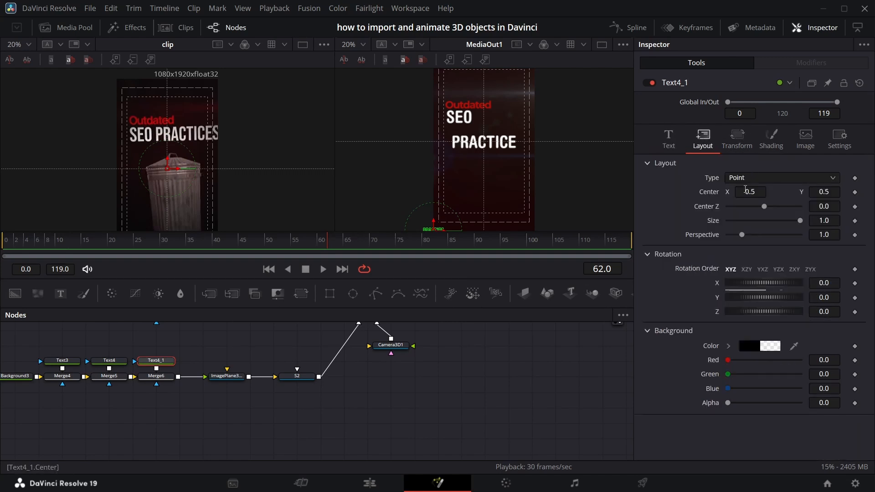
pyautogui.moveTo(745, 190); pyautogui.dragTo(752, 190)
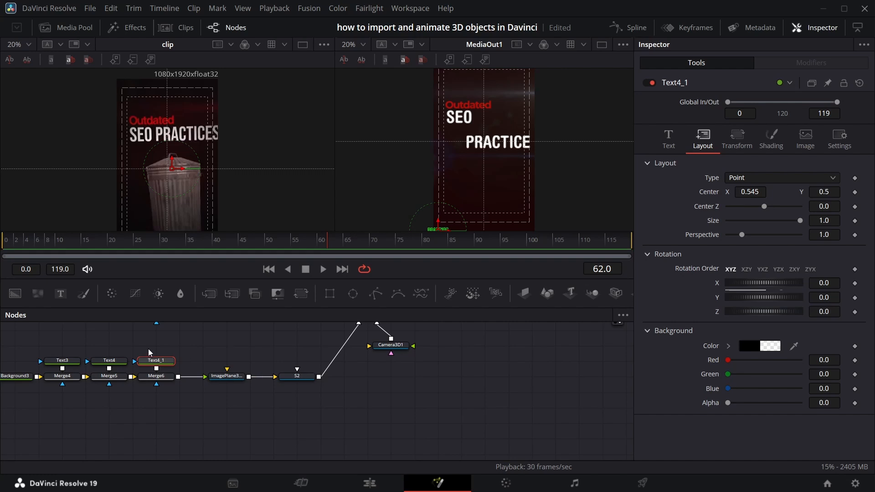
pyautogui.click(669, 137)
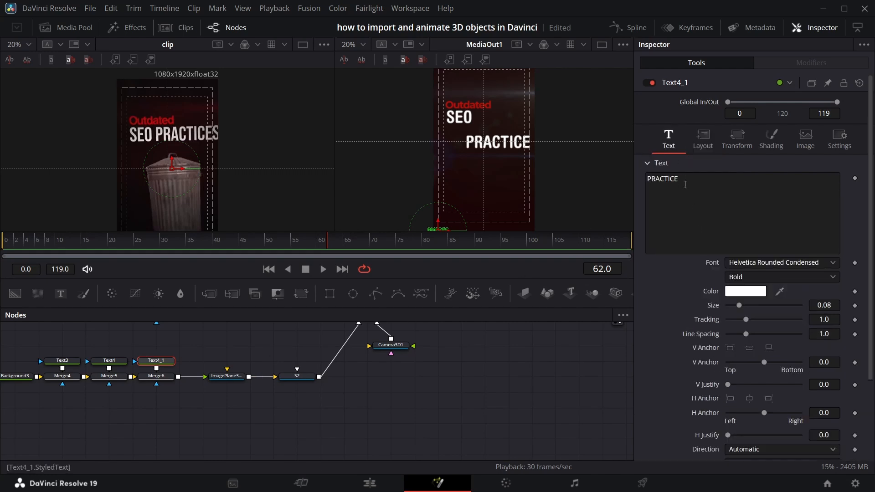
pyautogui.click(684, 179)
pyautogui.write('S')
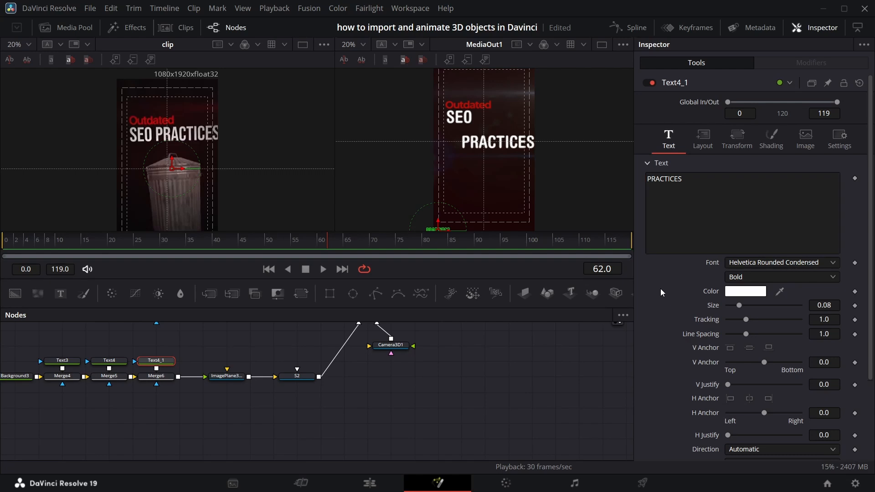
# Step: Align "PRACTICES" on the same line after "SEO" with its center at X 0.587, Y 0.545
pyautogui.click(703, 138)
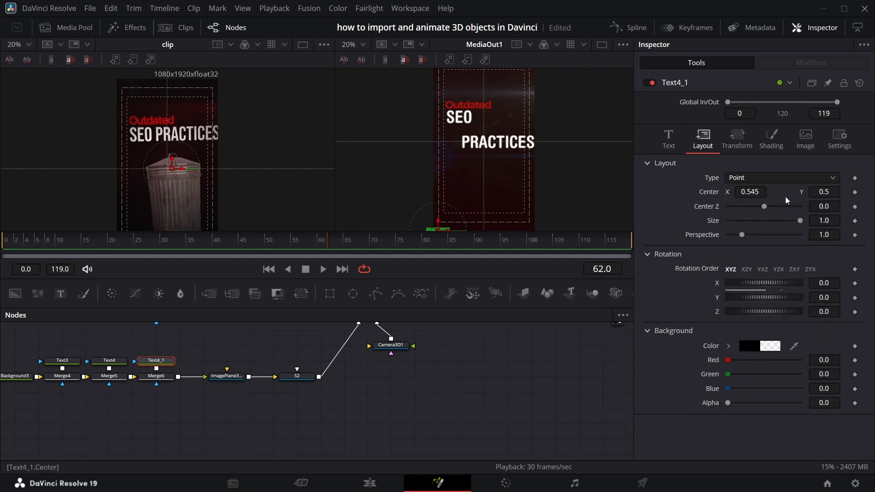
pyautogui.moveTo(825, 195); pyautogui.dragTo(844, 195)
pyautogui.moveTo(750, 192); pyautogui.dragTo(781, 190)
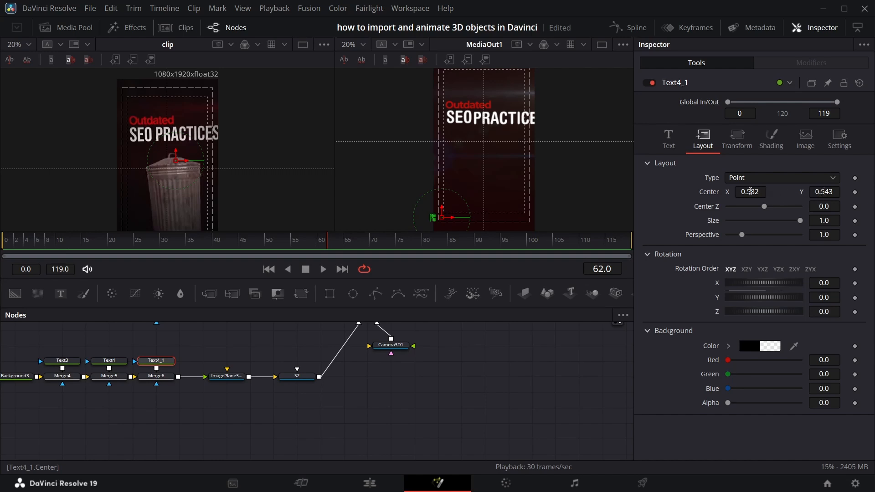
pyautogui.moveTo(748, 192); pyautogui.dragTo(750, 192)
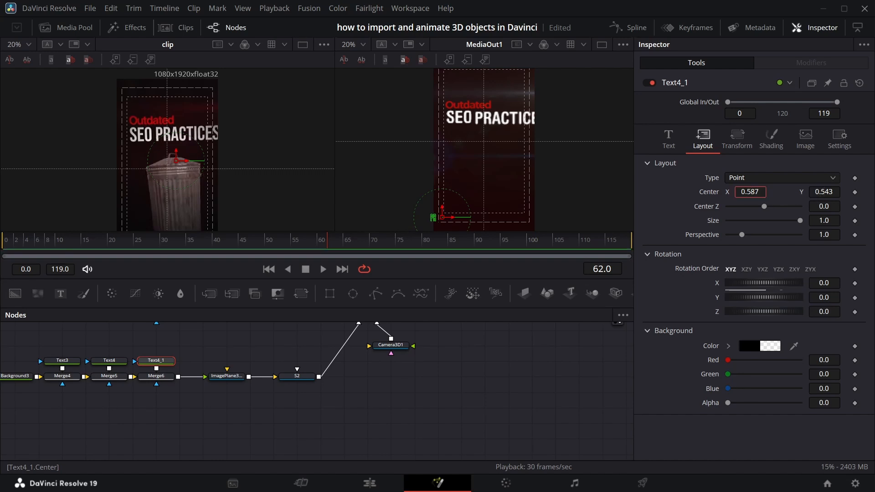
pyautogui.moveTo(823, 192); pyautogui.dragTo(825, 192)
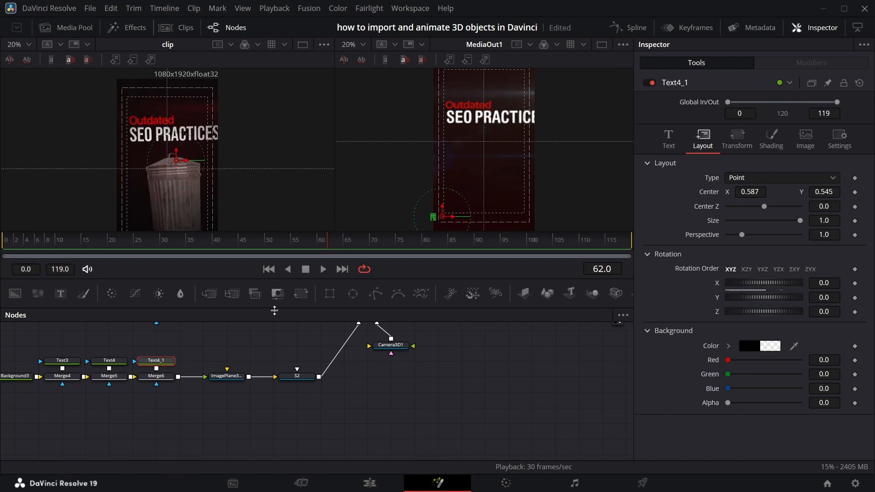
# Step: Scale the title's image plane to 0.835 and set its X translation to -0.021
pyautogui.click(216, 377)
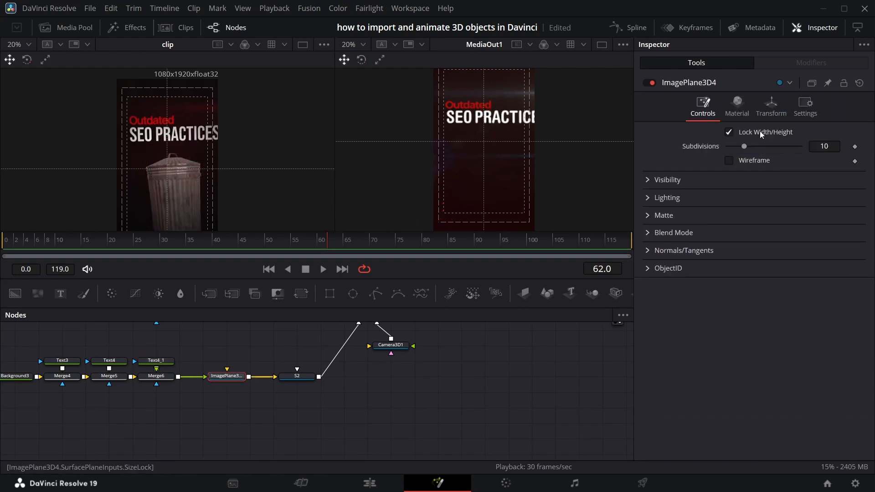
pyautogui.click(768, 117)
pyautogui.moveTo(824, 316); pyautogui.dragTo(806, 316)
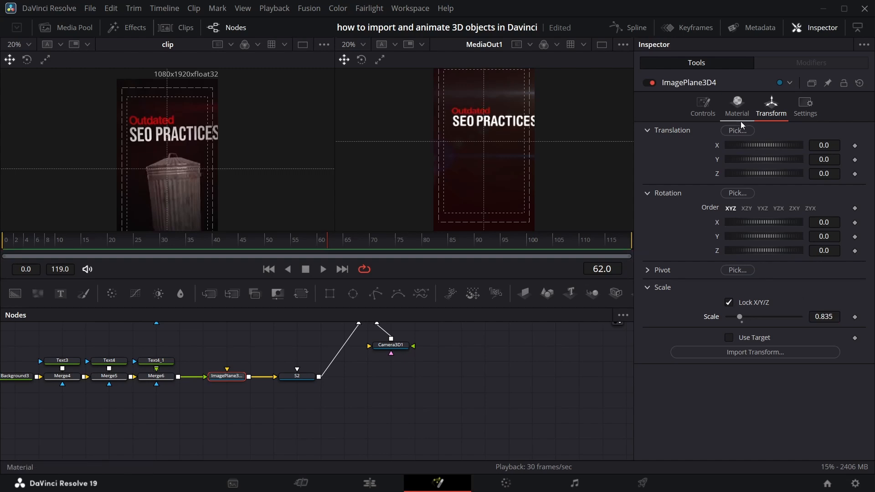
pyautogui.moveTo(830, 145); pyautogui.dragTo(828, 145)
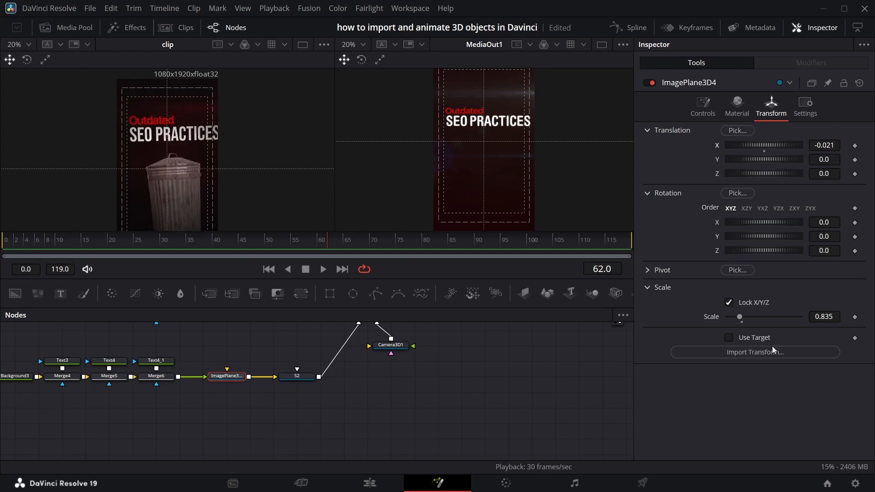
# Step: Enlarge the "Outdated" text to size 0.0586 and set its center X to 0.467 to line up with "SEO"
pyautogui.click(72, 362)
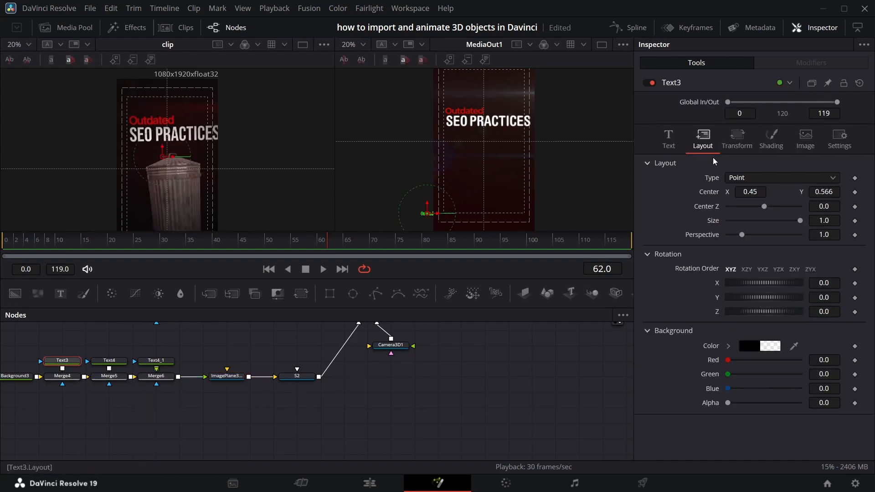
pyautogui.moveTo(746, 192); pyautogui.dragTo(750, 191)
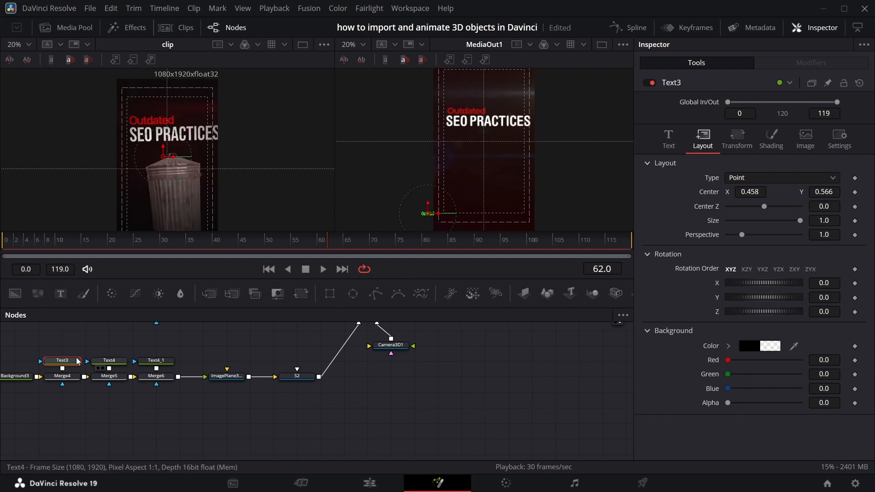
pyautogui.click(666, 149)
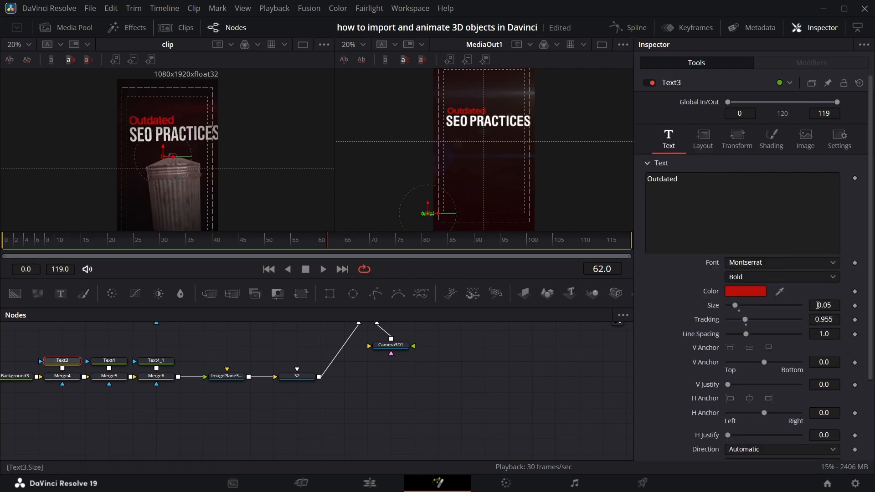
pyautogui.moveTo(818, 309); pyautogui.dragTo(839, 309)
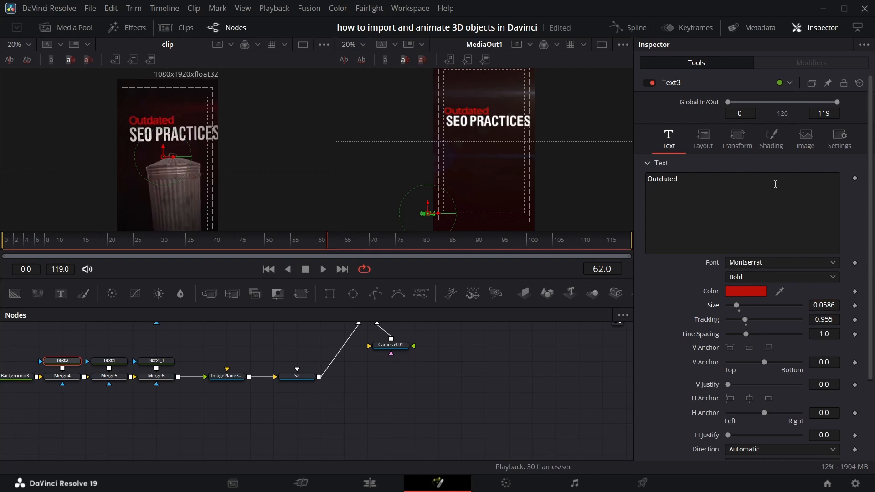
pyautogui.click(699, 147)
pyautogui.moveTo(751, 191); pyautogui.dragTo(758, 190)
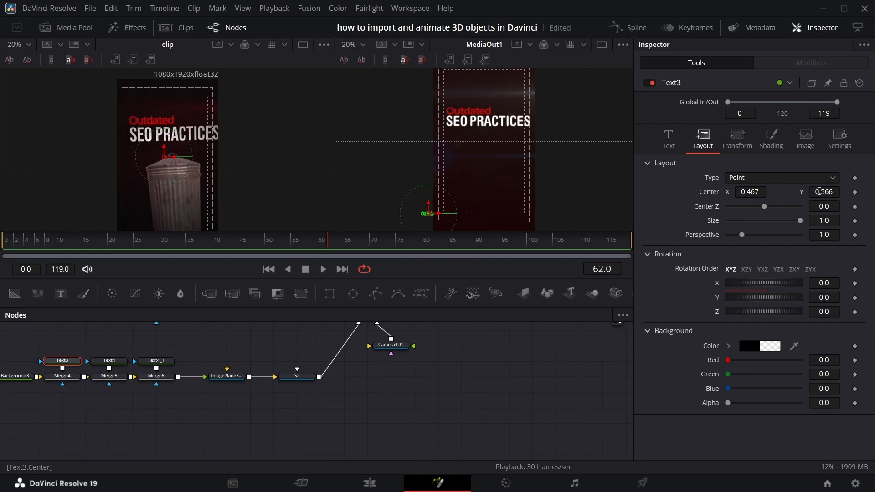
# Step: Nudge "Outdated" slightly closer to the line below, shift "PRACTICES" to center X 0.593, and save the project
pyautogui.moveTo(819, 191); pyautogui.dragTo(823, 191)
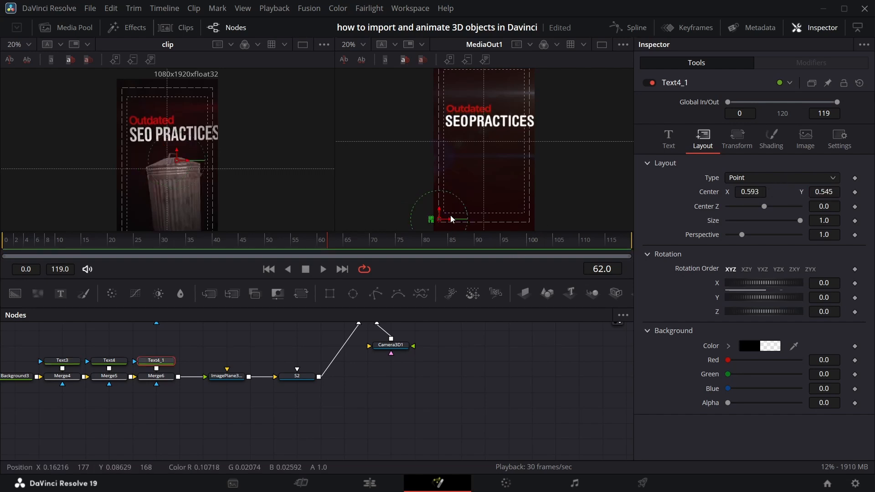
pyautogui.hotkey('ctrl', 's')
# Step: Keyframe the "PRACTICES" text's opacity from 0 at frame 52 to 1.0 at frame 60
pyautogui.press('Left')
pyautogui.press('Left')
pyautogui.press('Left')
pyautogui.press('Left')
pyautogui.press('Left')
pyautogui.press('Left')
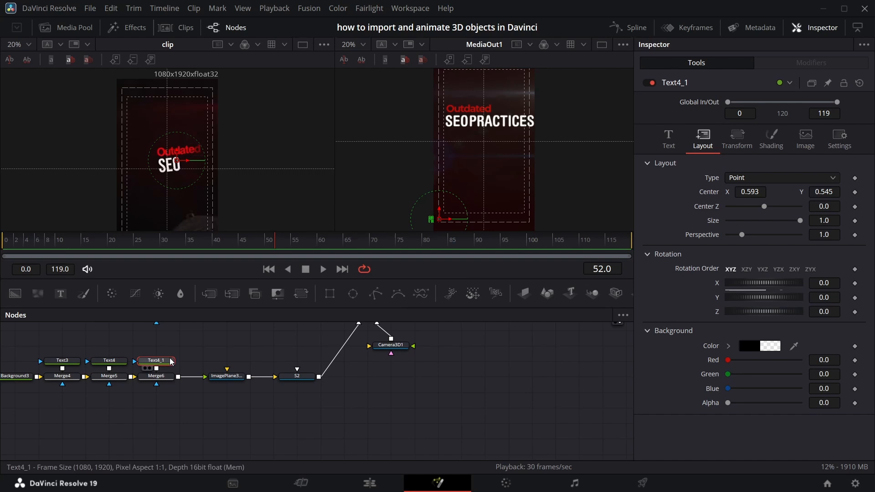
pyautogui.click(778, 139)
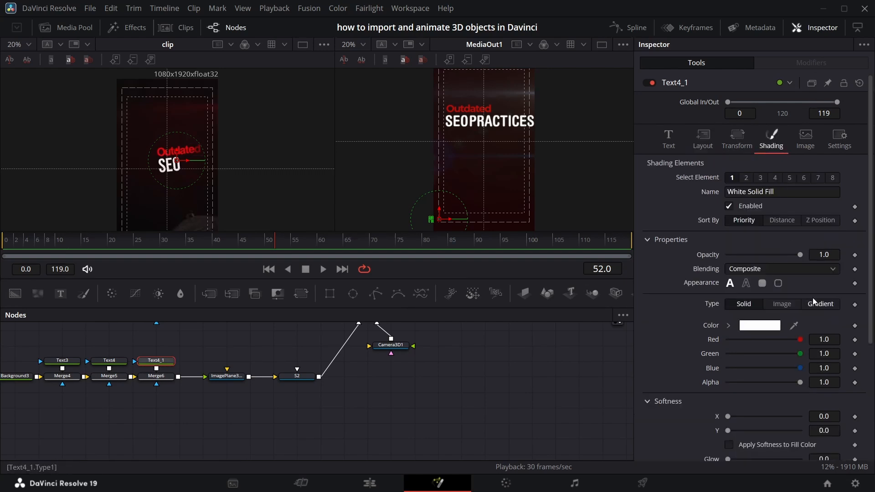
pyautogui.click(855, 255)
pyautogui.press('space')
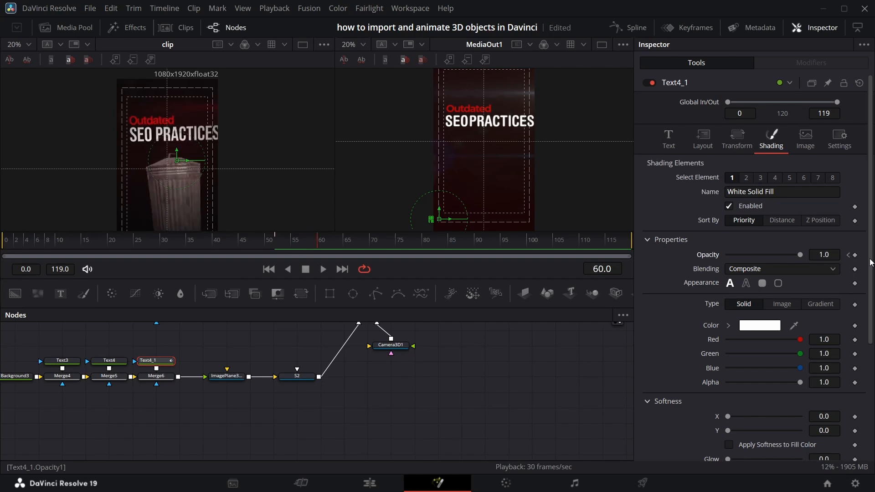
pyautogui.click(855, 256)
pyautogui.click(848, 256)
pyautogui.moveTo(788, 258); pyautogui.dragTo(624, 295)
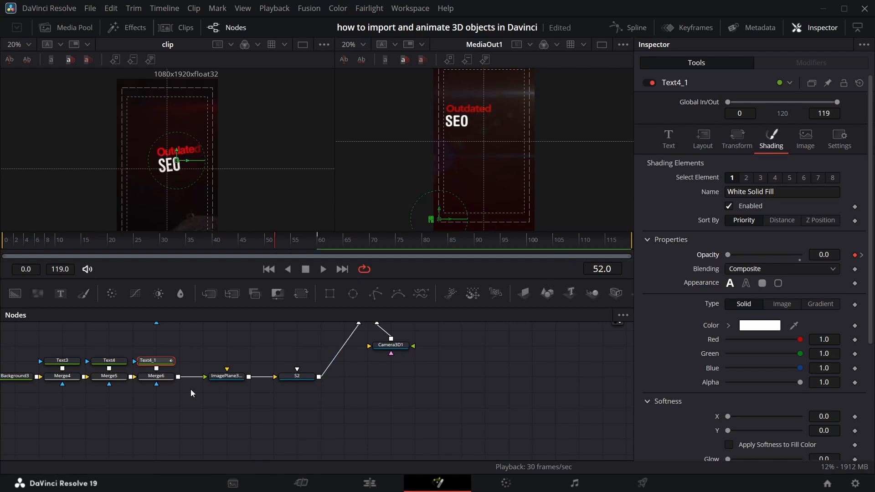
# Step: At frame 52, keyframe the title's image plane at translation X 0.08, Y -0.053 and Z rotation 4.9
pyautogui.click(226, 376)
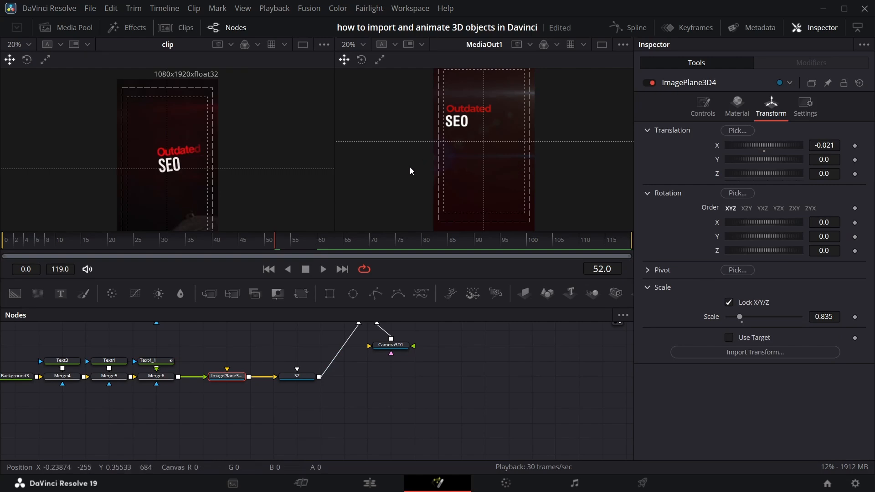
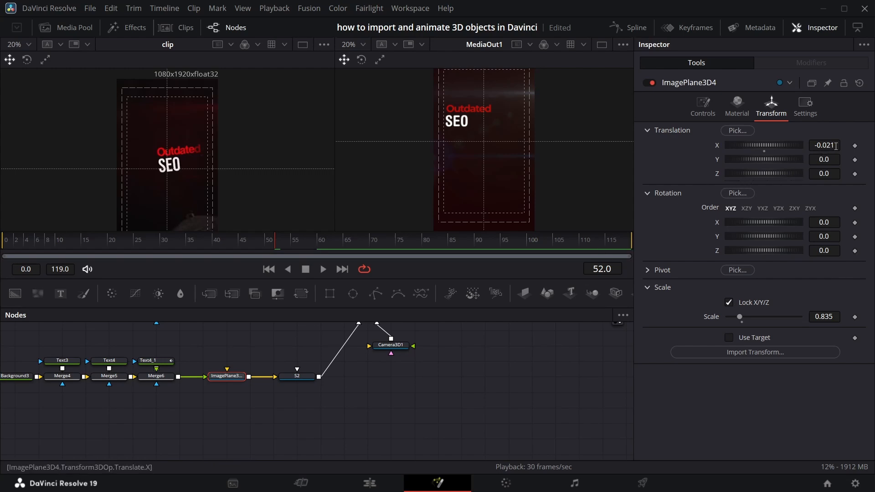
pyautogui.moveTo(834, 144)
pyautogui.mouseDown()
pyautogui.moveTo(820, 144)
pyautogui.moveTo(865, 144)
pyautogui.moveTo(806, 162)
pyautogui.moveTo(834, 146)
pyautogui.mouseUp()
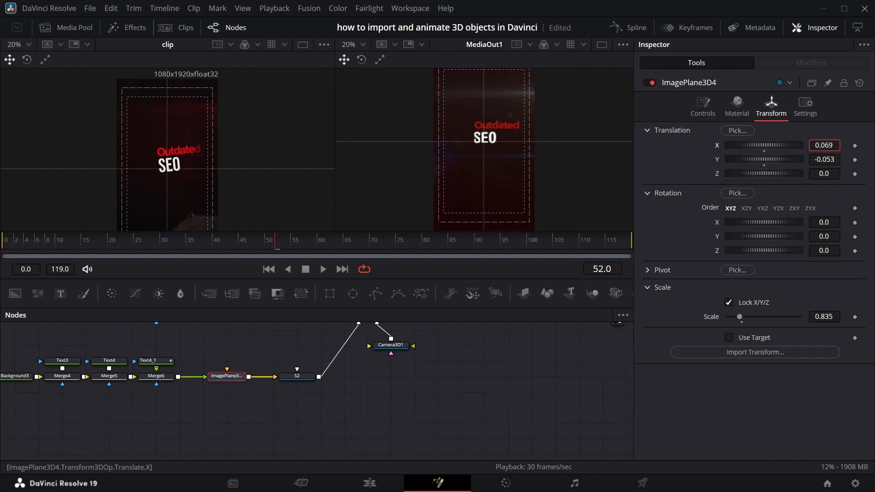
pyautogui.moveTo(823, 252); pyautogui.dragTo(844, 252)
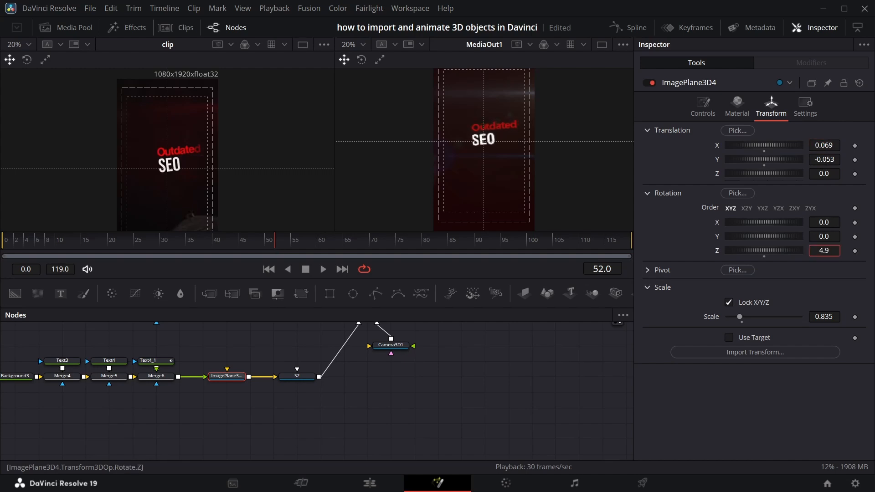
pyautogui.moveTo(822, 146); pyautogui.dragTo(820, 149)
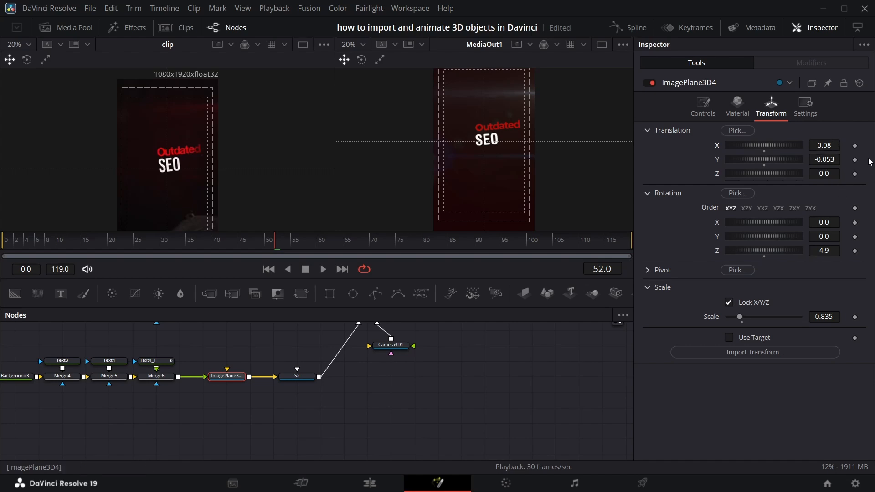
pyautogui.click(855, 146)
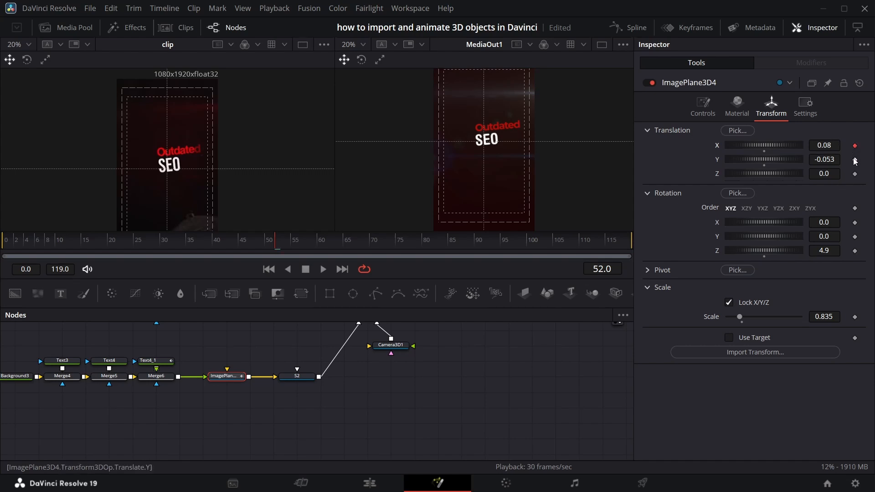
pyautogui.click(854, 159)
pyautogui.click(855, 250)
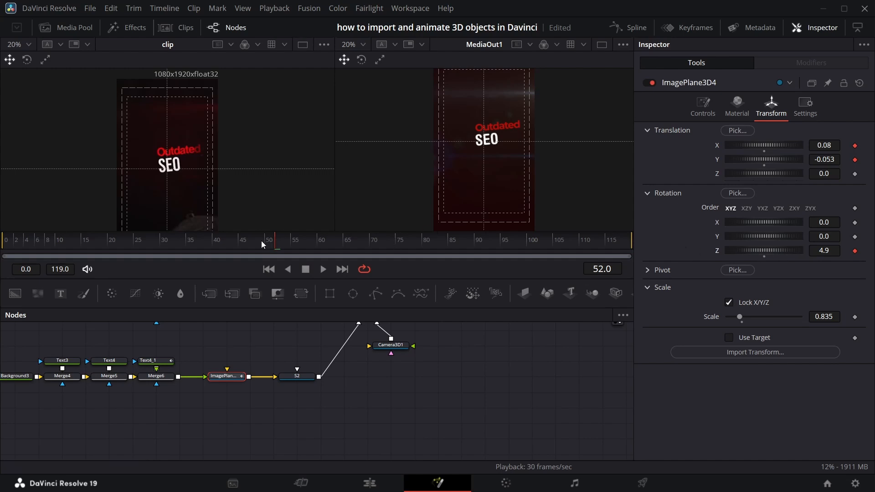
# Step: At frame 46, keyframe the title plane beyond the frame's lower right, around X 0.261, Y -0.214 with more Z rotation, and play the animation
pyautogui.press('Left')
pyautogui.press('Left')
pyautogui.press('Left')
pyautogui.press('Left')
pyautogui.press('Left')
pyautogui.press('Left')
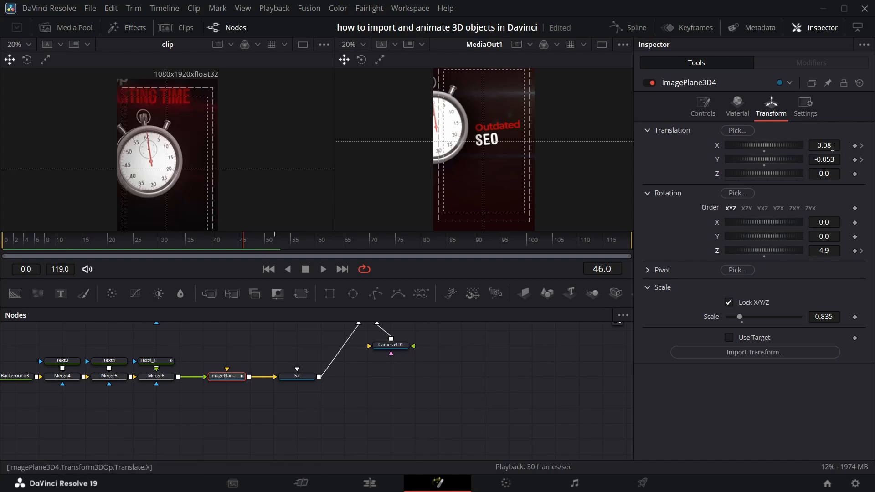
pyautogui.moveTo(830, 159); pyautogui.dragTo(873, 145)
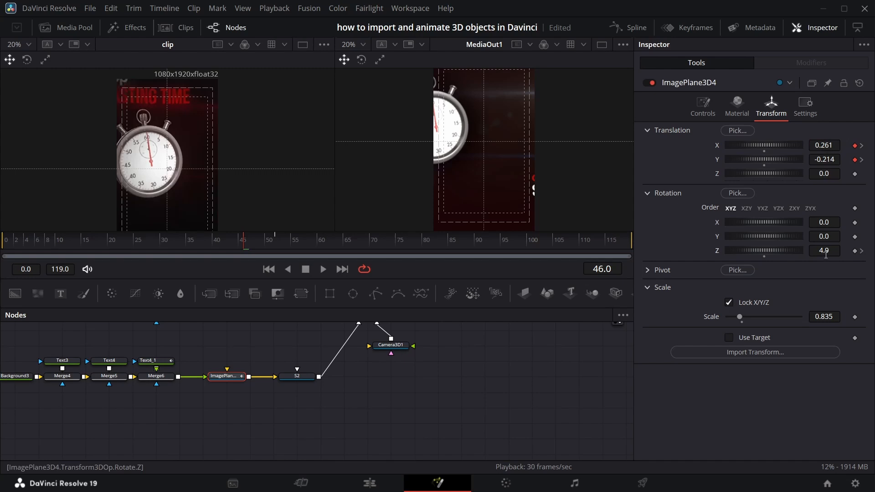
pyautogui.moveTo(824, 250); pyautogui.dragTo(850, 251)
pyautogui.moveTo(821, 144); pyautogui.dragTo(828, 144)
pyautogui.press('space')
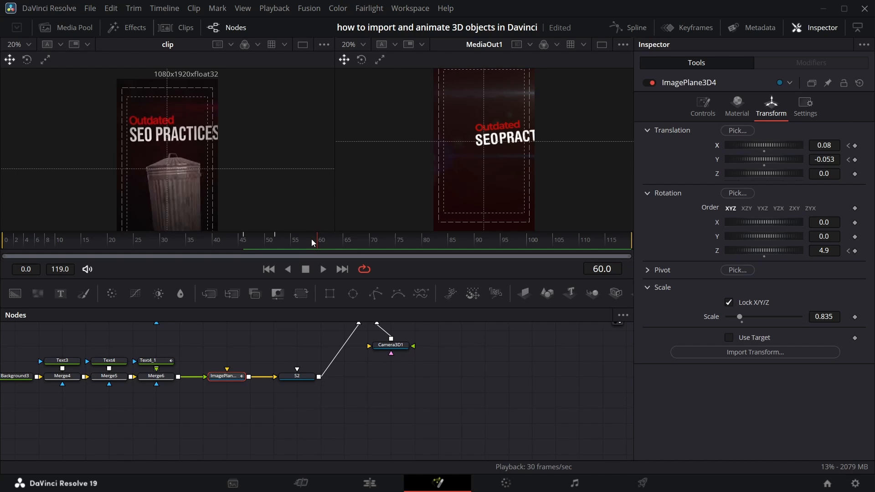
# Step: At frame 60, keyframe the title plane at translation X -0.027, Y 0.025 with its Z rotation straightened to 0
pyautogui.press('Left')
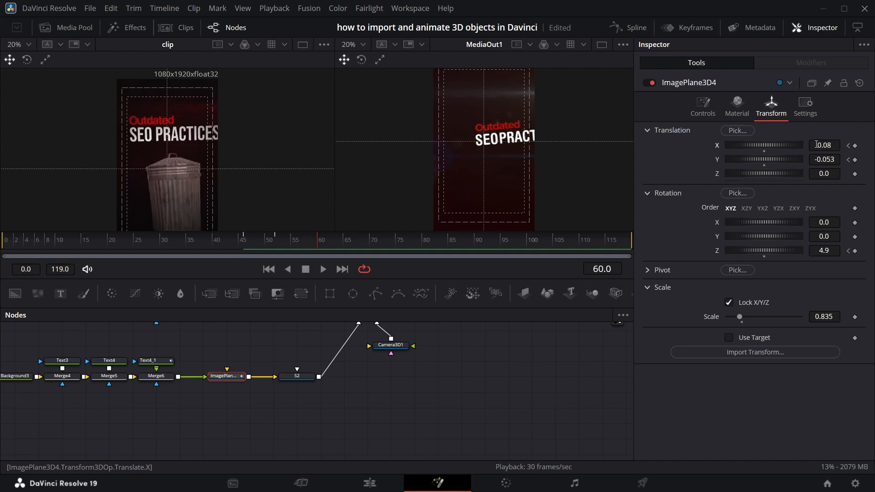
pyautogui.moveTo(816, 144); pyautogui.dragTo(788, 144)
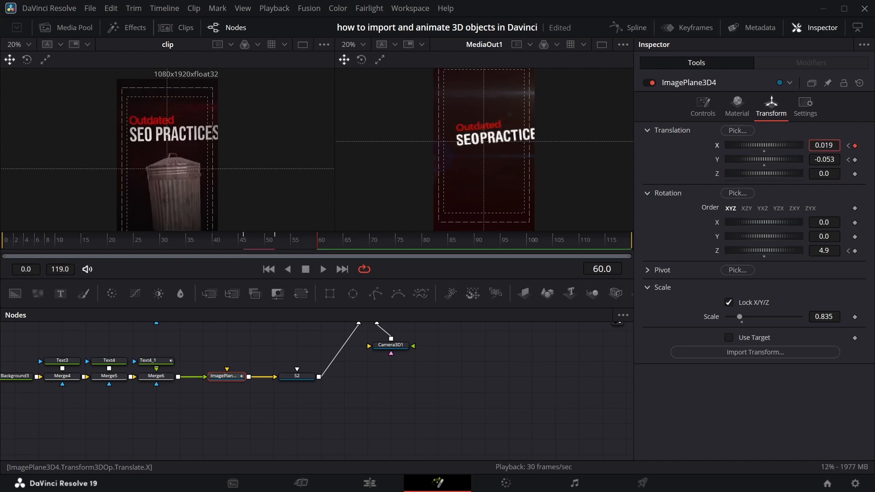
pyautogui.click(838, 145)
pyautogui.write('0.0')
pyautogui.press('BackSpace')
pyautogui.click(834, 159)
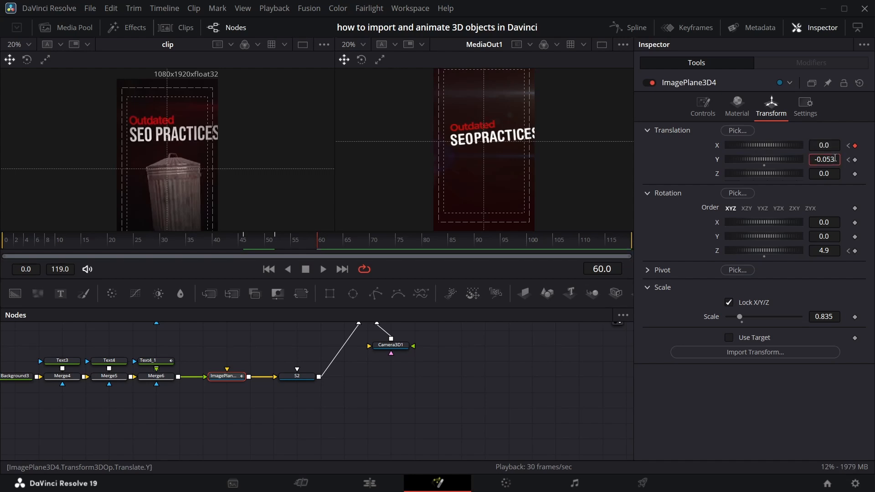
pyautogui.press('BackSpace')
pyautogui.press('BackSpace')
pyautogui.press('Return')
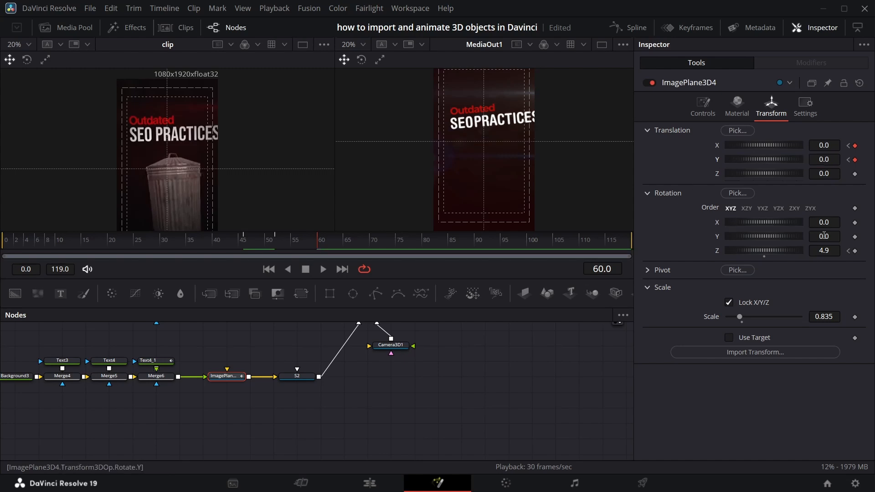
pyautogui.click(832, 250)
pyautogui.press('BackSpace')
pyautogui.write('0')
pyautogui.press('Return')
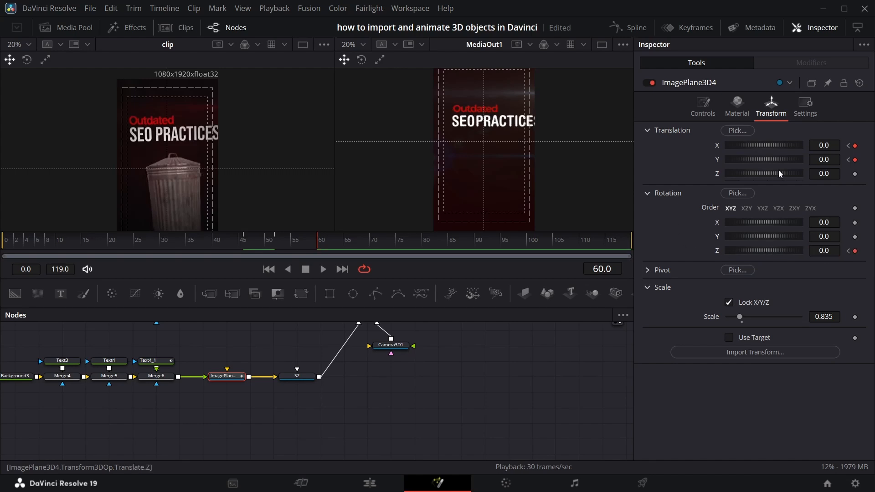
pyautogui.moveTo(830, 146)
pyautogui.mouseDown()
pyautogui.moveTo(816, 145)
pyautogui.moveTo(832, 160)
pyautogui.mouseUp()
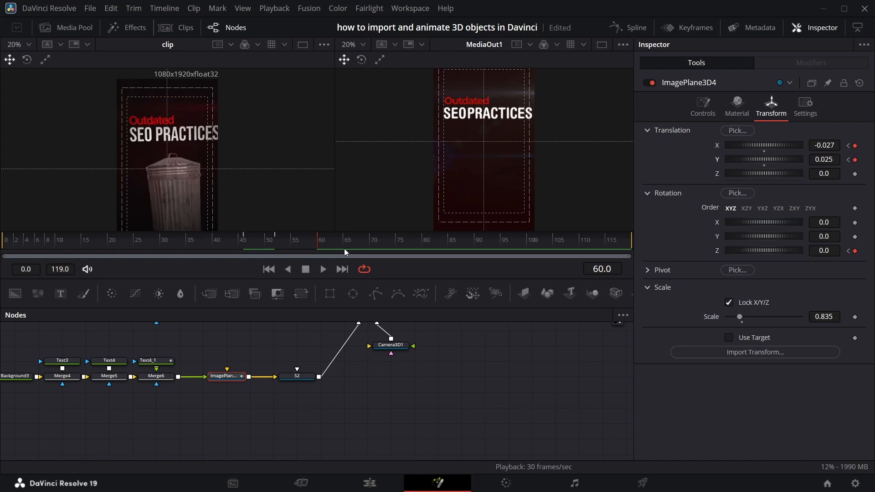
# Step: Insert a Transform 3D node between the title's image plane and S2, and keyframe its X and Y translation at 0 on frame 62
pyautogui.press('Right')
pyautogui.press('Right')
pyautogui.press('Right')
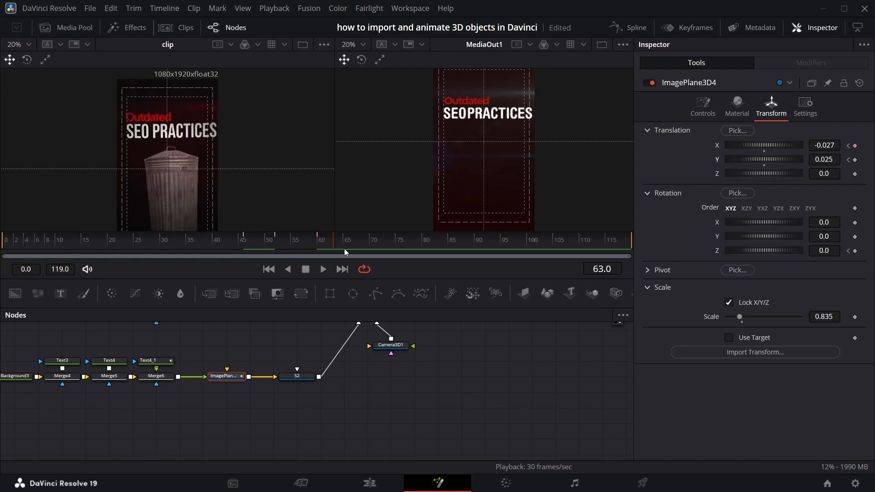
pyautogui.press('Left')
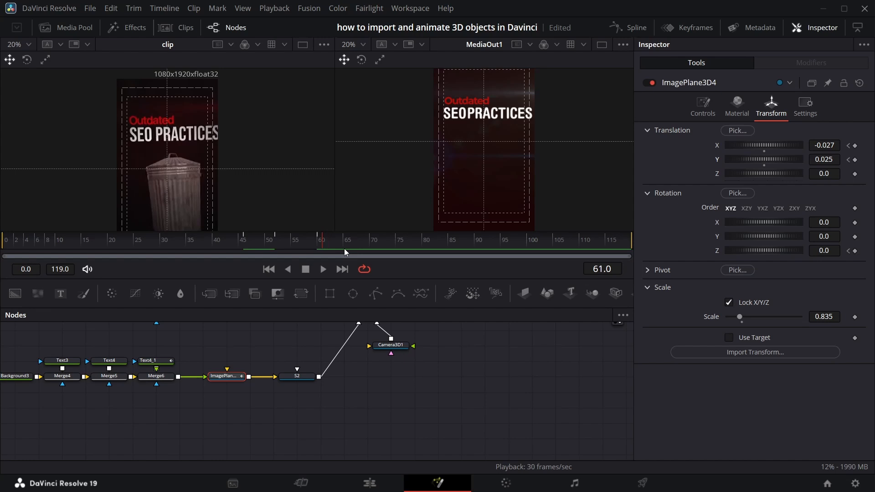
pyautogui.press('Right')
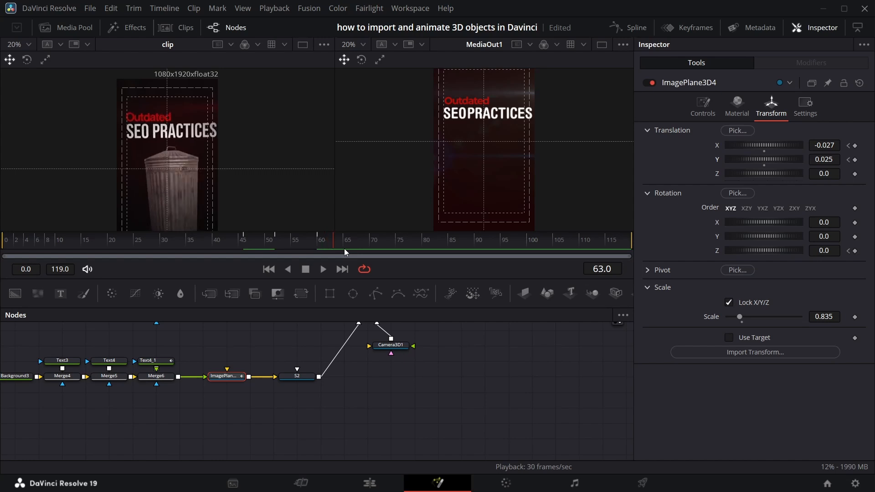
pyautogui.press('Left')
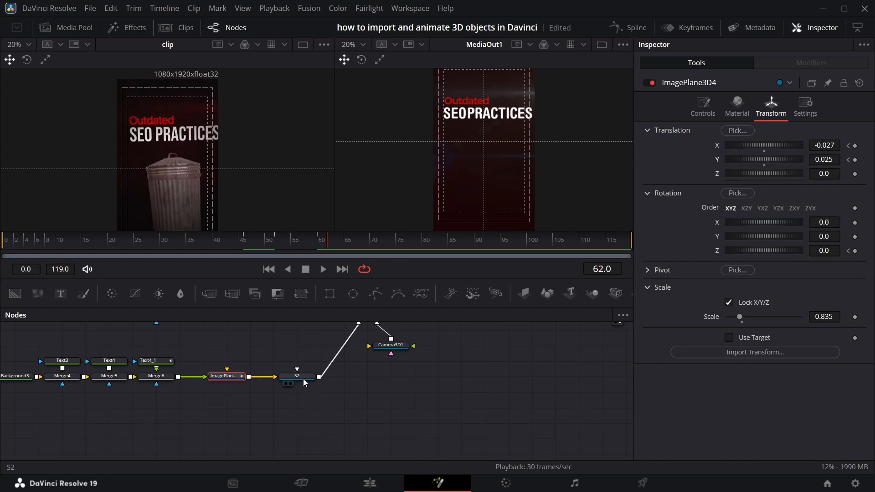
pyautogui.moveTo(303, 379); pyautogui.dragTo(351, 378)
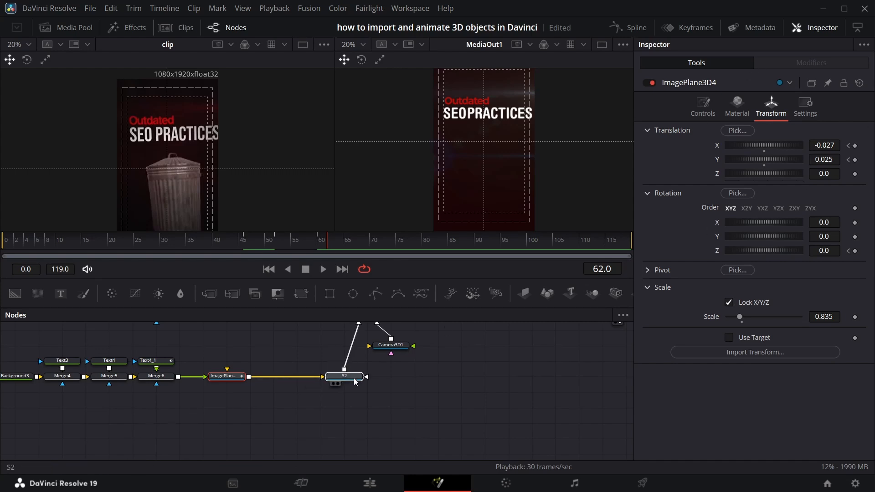
pyautogui.click(233, 376)
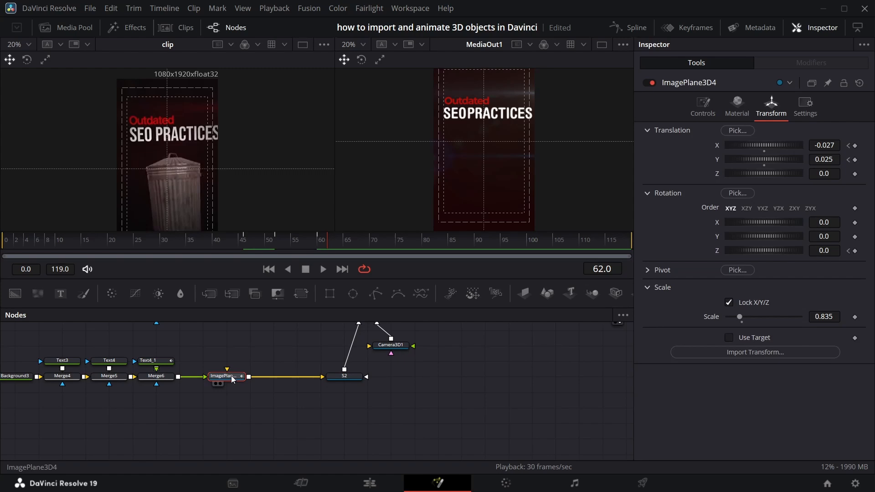
pyautogui.hotkey('shift', 'space')
pyautogui.write('TRA')
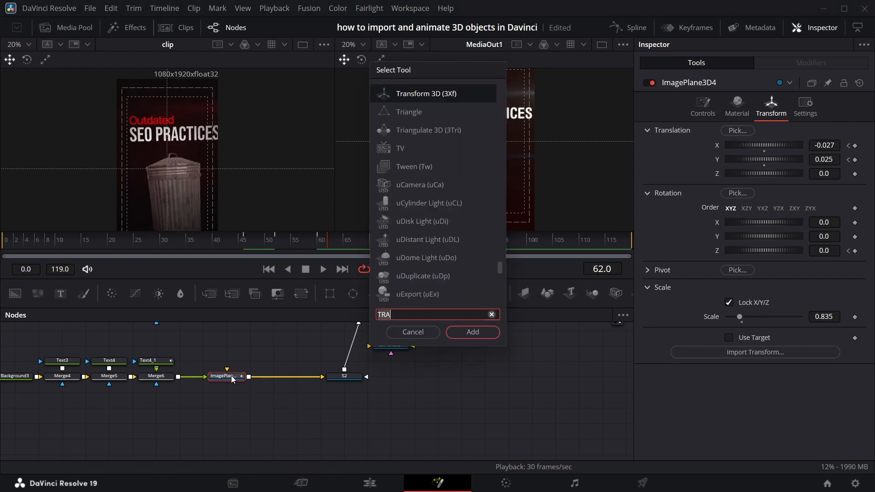
pyautogui.press('Return')
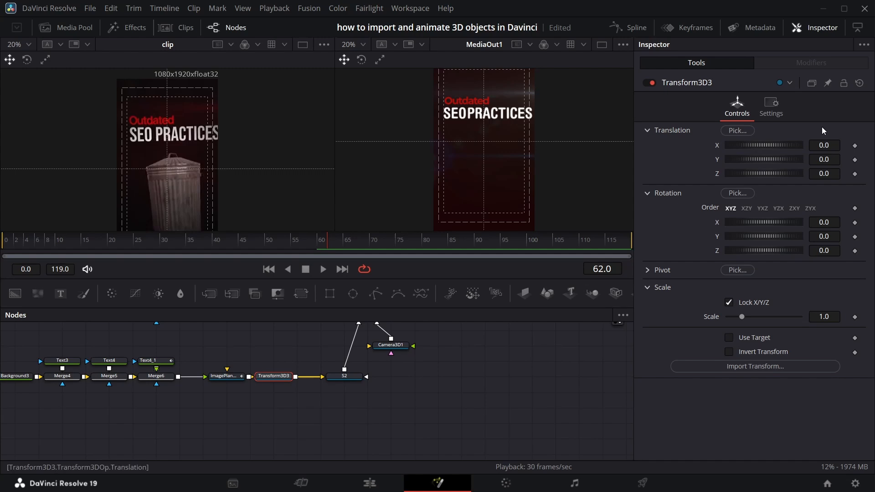
pyautogui.click(855, 145)
pyautogui.click(855, 159)
# Step: Step through the reference clip from frame 62 to 77 and back to examine how the title moves
pyautogui.press('Right')
pyautogui.press('Right')
pyautogui.press('Right')
pyautogui.press('Right')
pyautogui.press('Right')
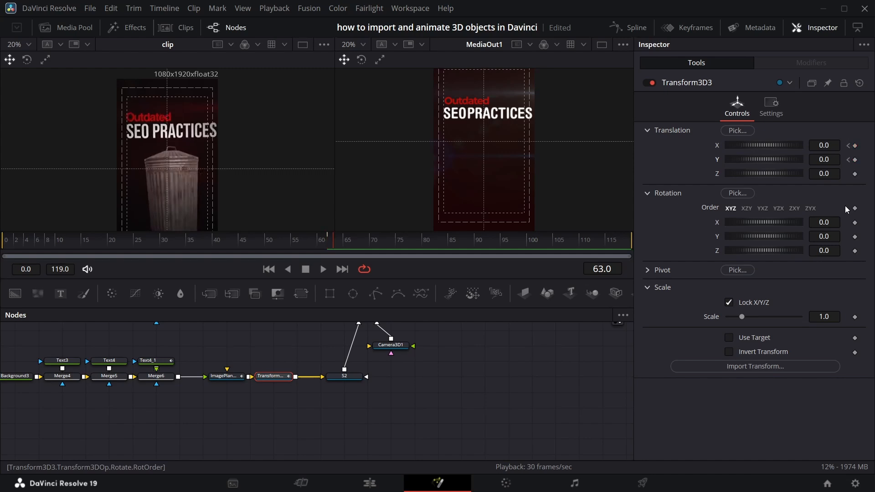
pyautogui.press('Right')
pyautogui.press('Right')
pyautogui.press('Right')
pyautogui.press('Right')
pyautogui.press('Right')
pyautogui.press('Right')
pyautogui.press('Right')
pyautogui.press('Right')
pyautogui.press('Right')
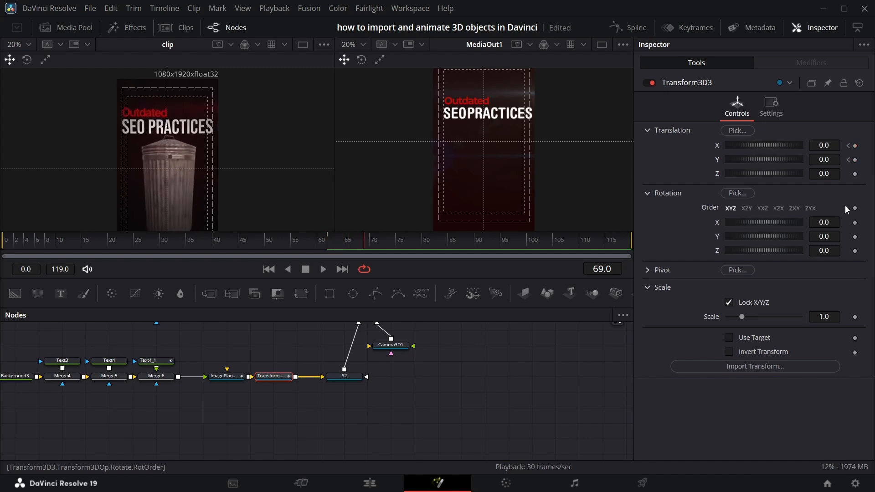
pyautogui.press('Right')
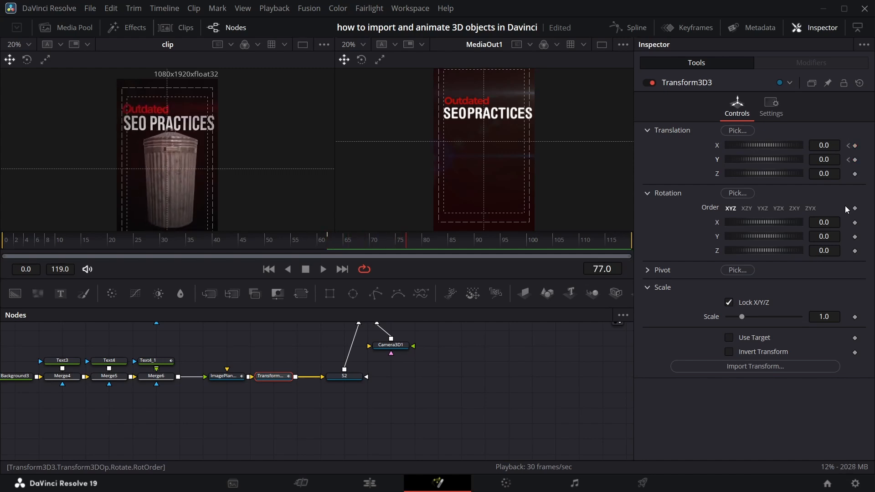
pyautogui.press('Left')
pyautogui.press('Left')
pyautogui.press('Left')
pyautogui.press('Left')
pyautogui.press('Left')
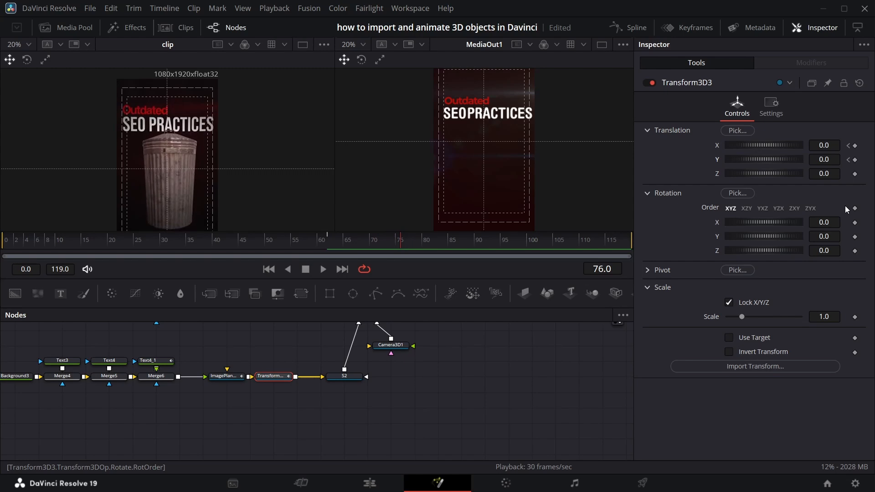
pyautogui.press('Left')
pyautogui.press('Left')
pyautogui.press('Left')
pyautogui.press('Left')
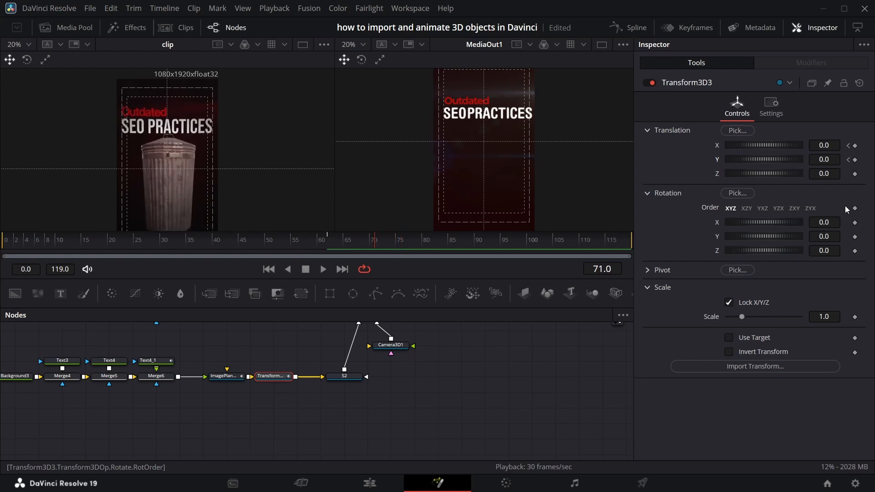
pyautogui.press('Left')
pyautogui.press('Left')
pyautogui.press('Left')
pyautogui.press('Left')
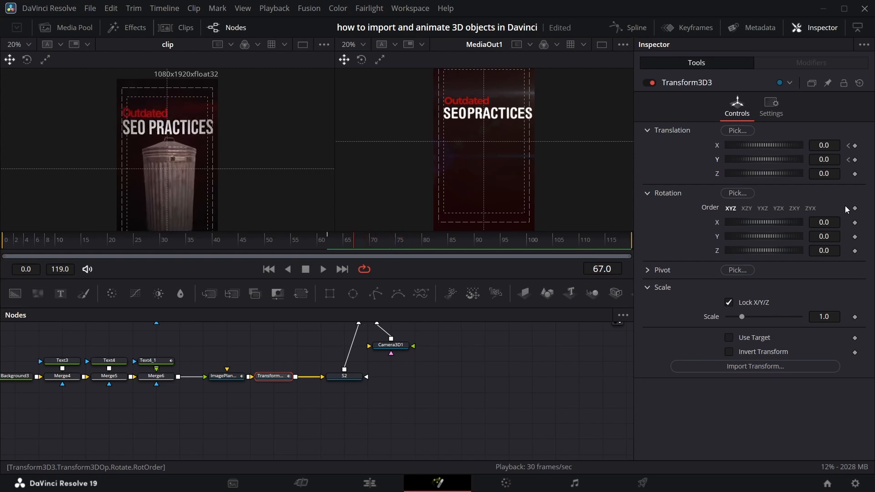
pyautogui.press('Left')
pyautogui.press('Left')
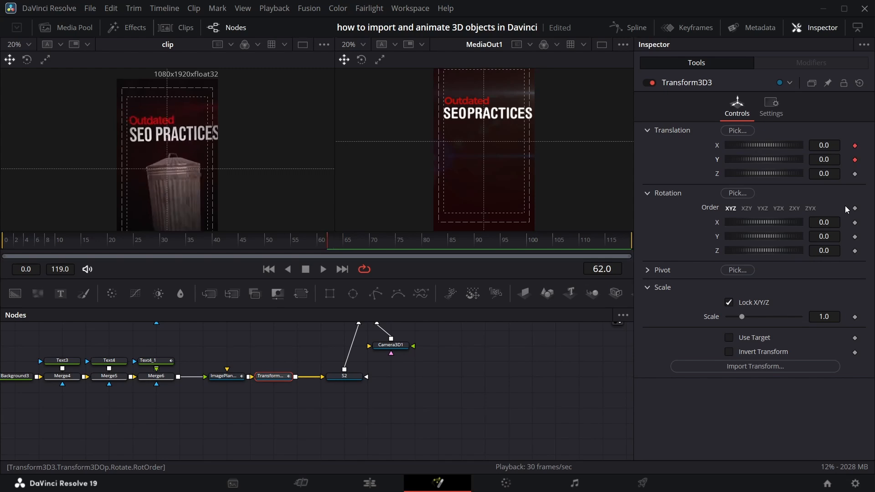
# Step: At frame 75, keyframe the title's Transform 3D translation at X -0.015 and Y 0.035
pyautogui.press('Right')
pyautogui.press('Right')
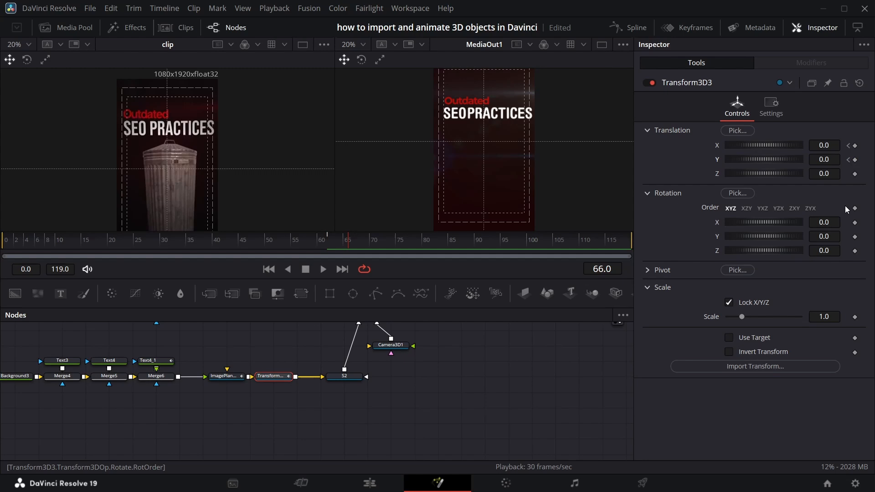
pyautogui.press('Right')
pyautogui.press('Right')
pyautogui.press('Right')
pyautogui.press('Right')
pyautogui.press('Right')
pyautogui.press('Right')
pyautogui.press('Right')
pyautogui.press('Right')
pyautogui.press('Right')
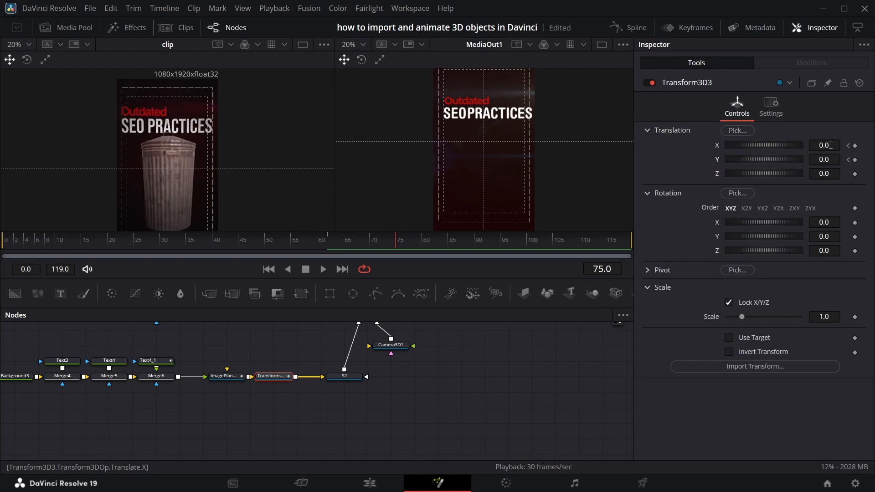
pyautogui.moveTo(830, 145); pyautogui.dragTo(824, 144)
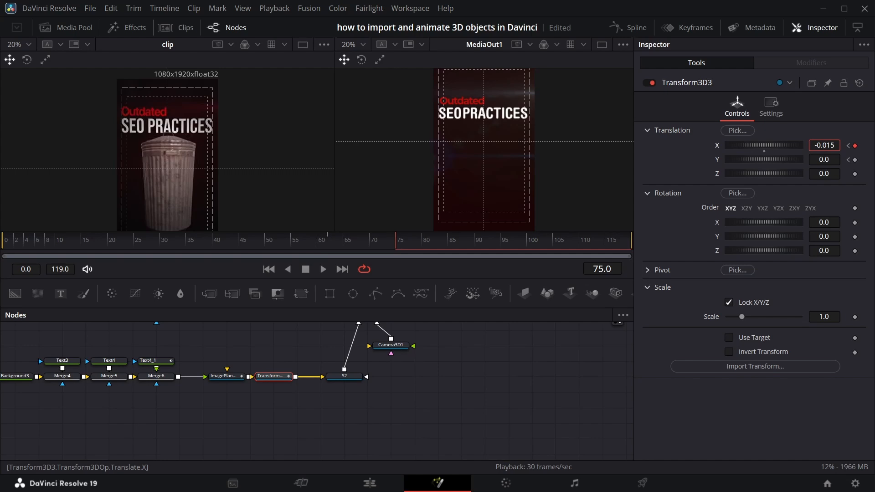
pyautogui.moveTo(829, 159); pyautogui.dragTo(850, 159)
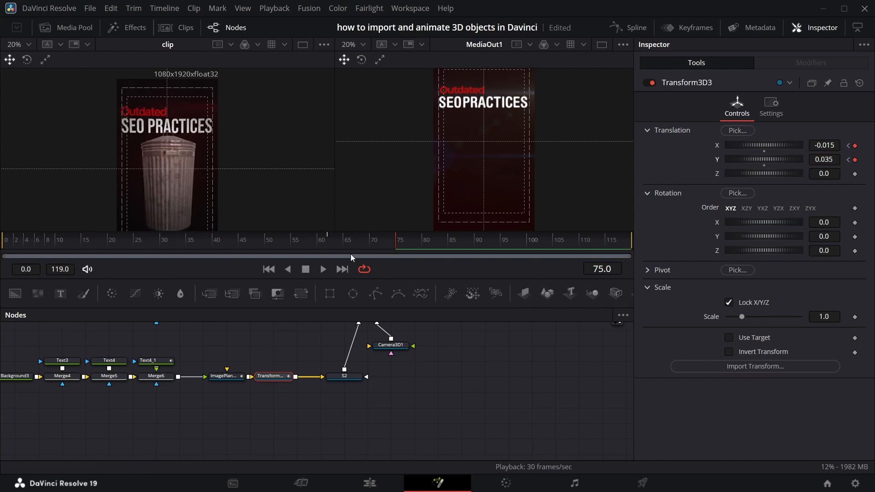
# Step: At frame 87, keyframe the title's Transform 3D translation out of frame at X 0.145, Y 0.231, and play the move from frame 61
pyautogui.press('space')
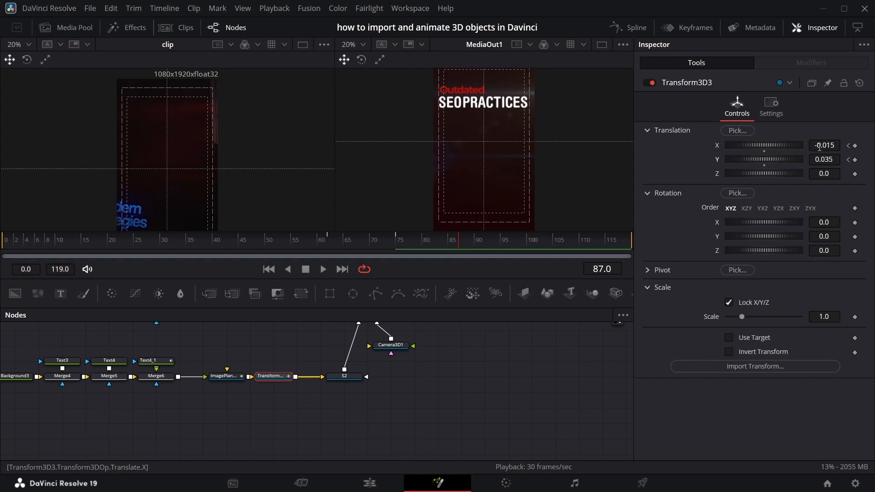
pyautogui.scroll(3, 465, 78)
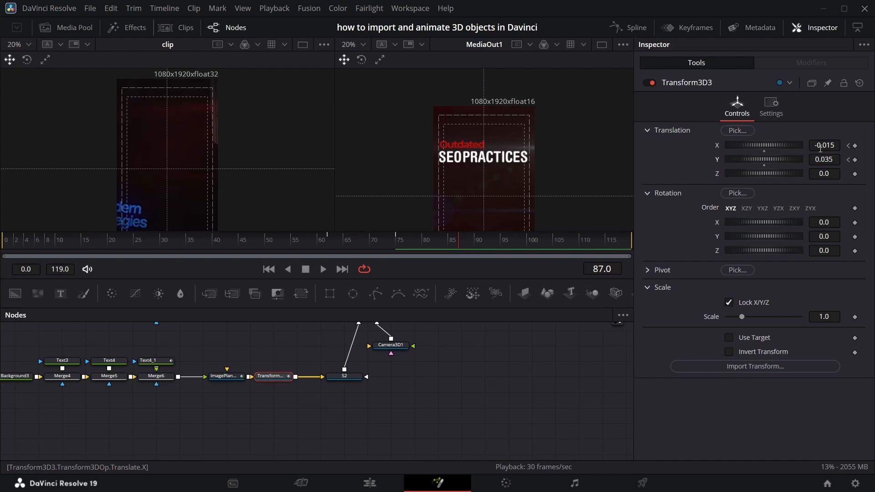
pyautogui.moveTo(822, 160); pyautogui.dragTo(829, 160)
pyautogui.moveTo(823, 159); pyautogui.dragTo(822, 129)
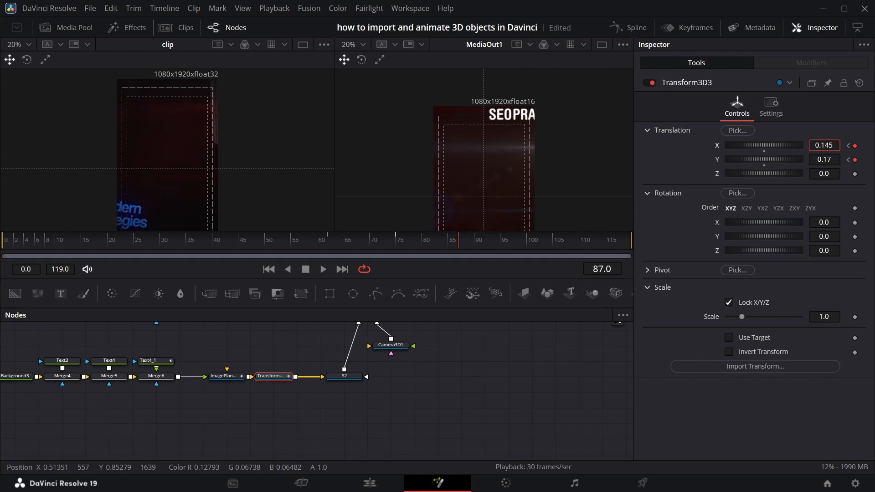
pyautogui.moveTo(824, 159); pyautogui.dragTo(824, 152)
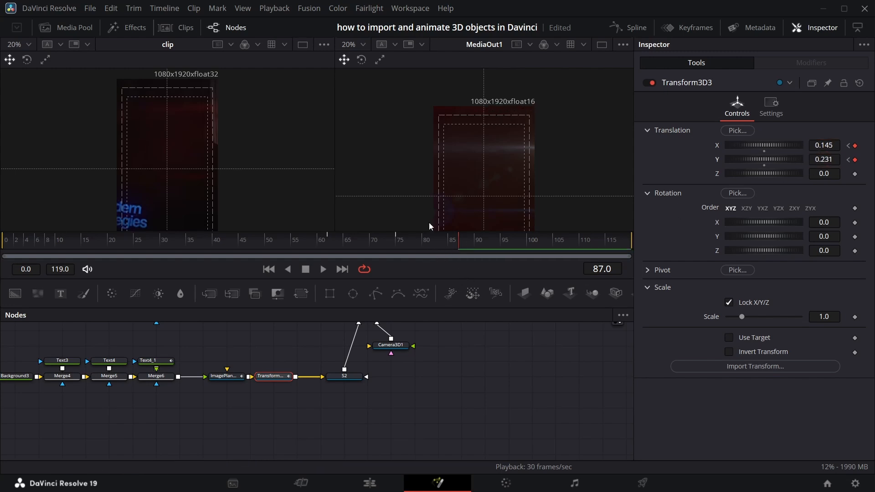
pyautogui.click(324, 242)
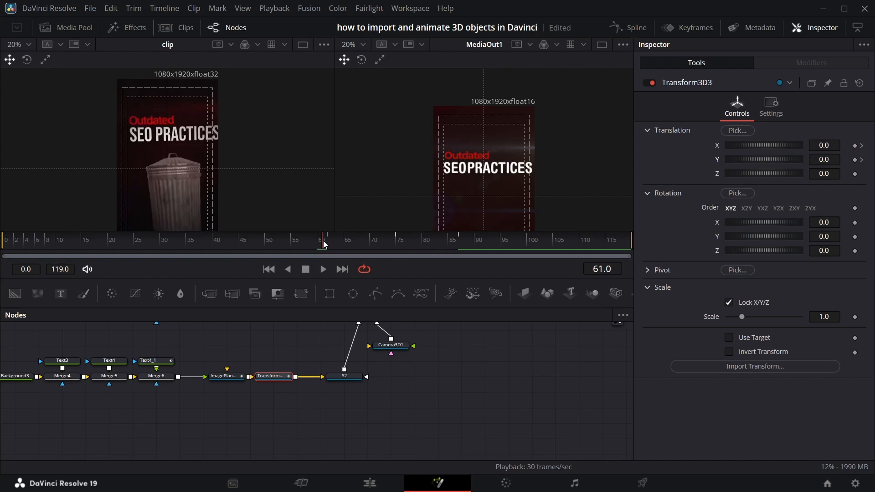
pyautogui.press('space')
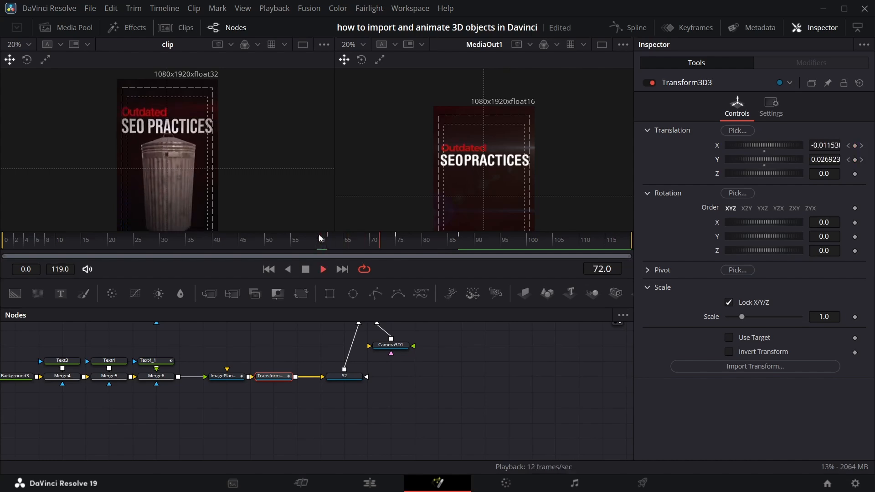
pyautogui.press('space')
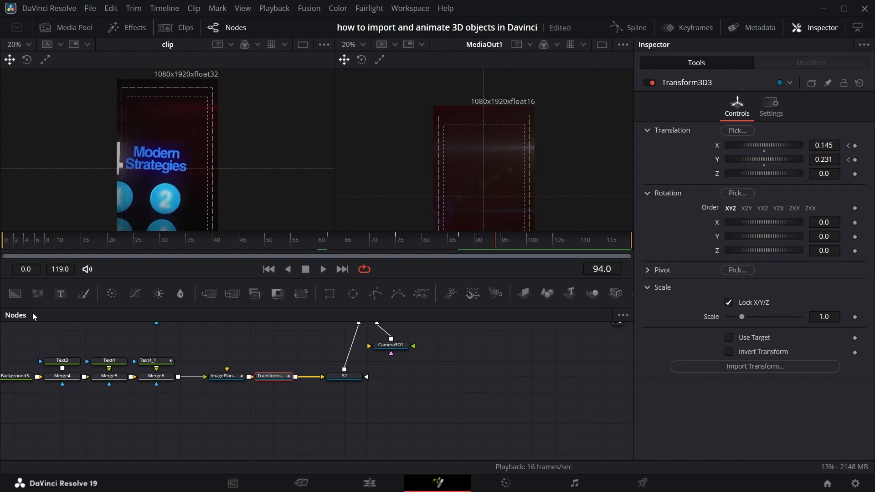
# Step: Add the bin ani.mov clip to the node graph below the title's nodes and rename its node BIN
pyautogui.scroll(3, 171, 330)
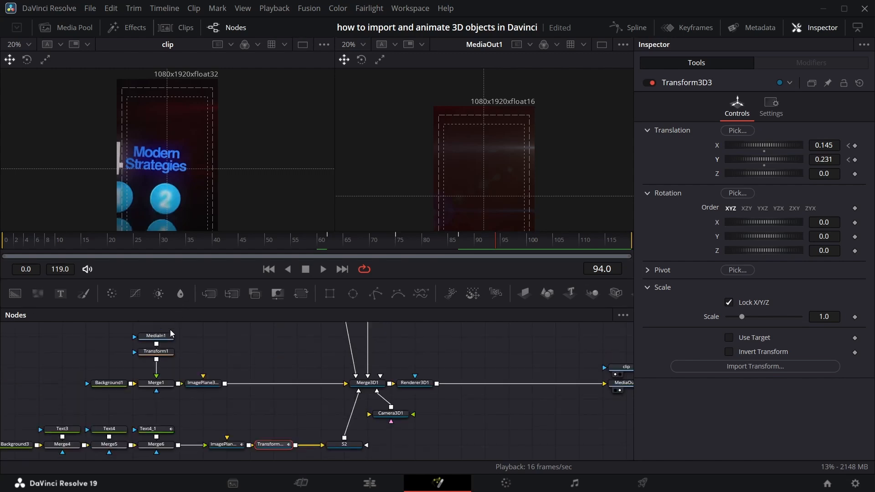
pyautogui.scroll(-3, 170, 330)
pyautogui.click(66, 27)
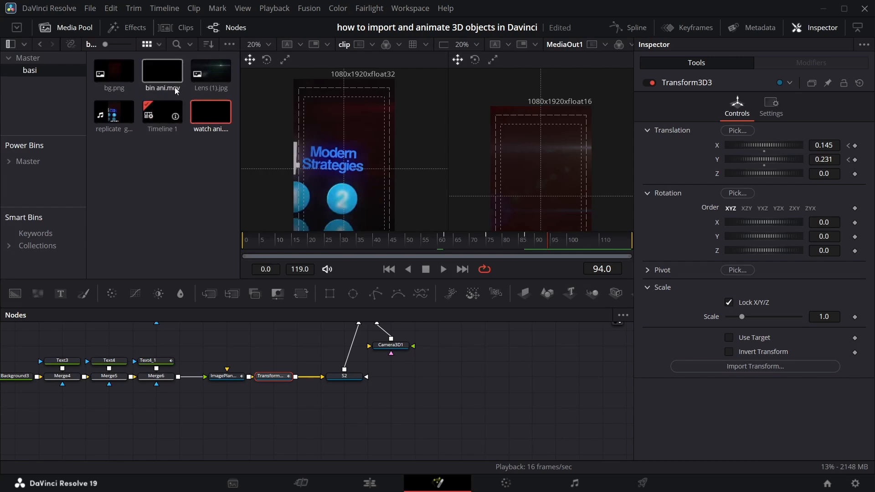
pyautogui.moveTo(155, 77); pyautogui.dragTo(100, 412)
pyautogui.press('F2')
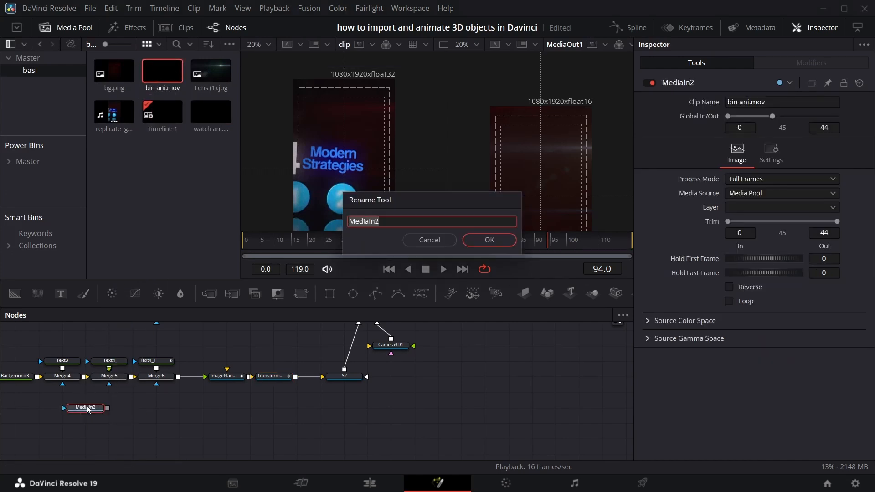
pyautogui.write('F')
pyautogui.click(489, 240)
# Step: Add an Image Plane 3D after the BIN node and connect its output to the S2 merge
pyautogui.click(522, 295)
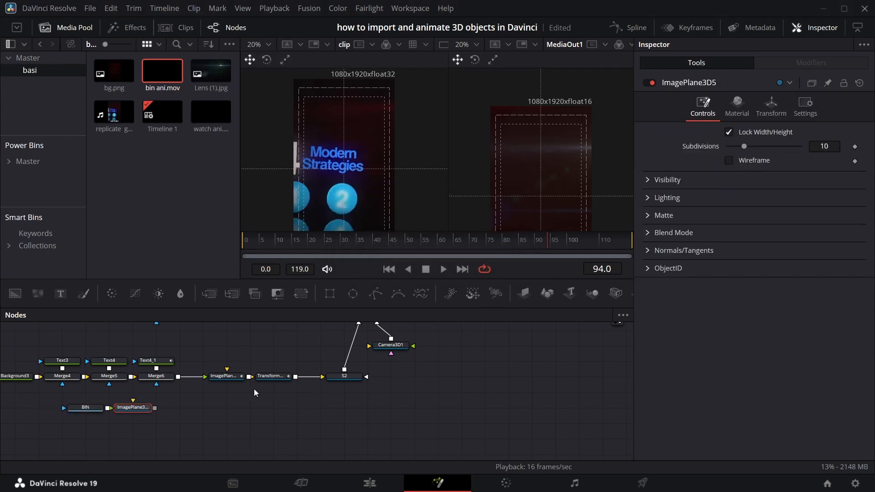
pyautogui.moveTo(155, 408); pyautogui.dragTo(211, 405)
pyautogui.moveTo(155, 408); pyautogui.dragTo(351, 379)
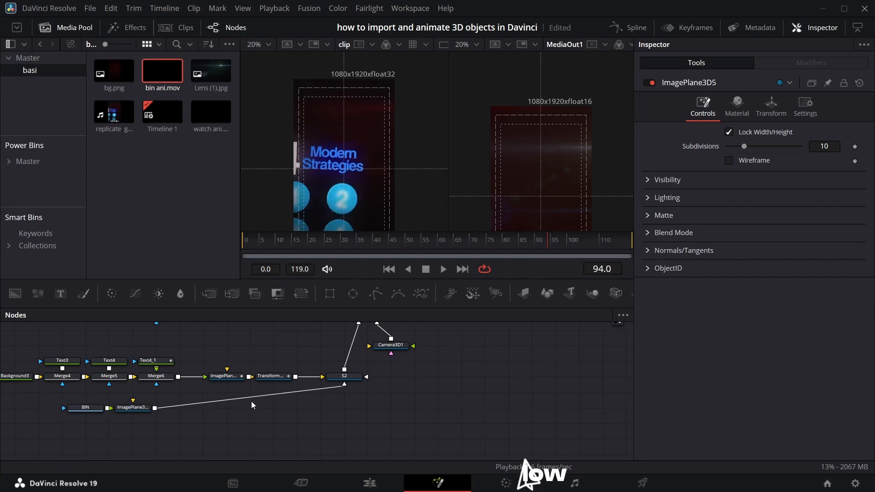
# Step: Play the composition from frame 62 and again from frame 1 to check when the bin animation appears
pyautogui.click(136, 408)
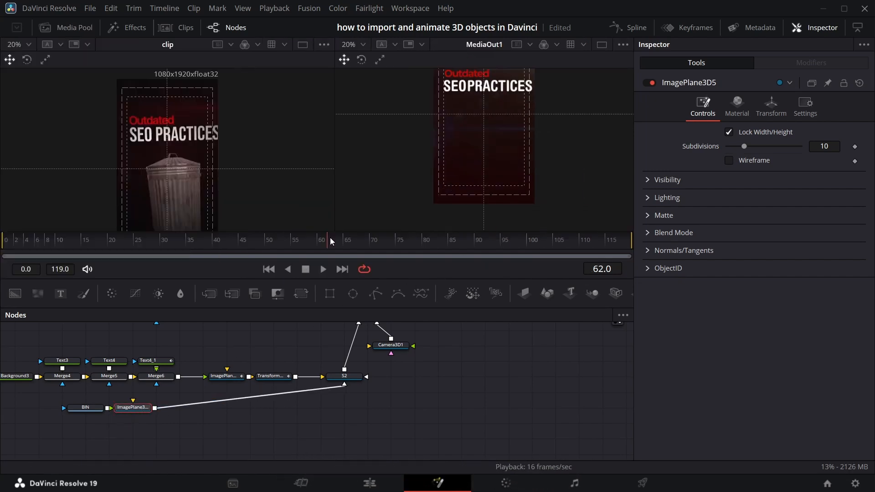
pyautogui.press('space')
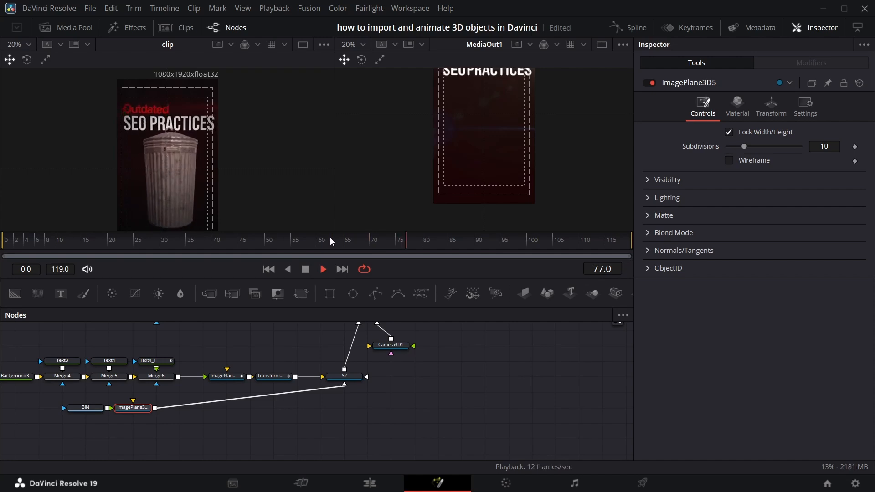
pyautogui.press('space')
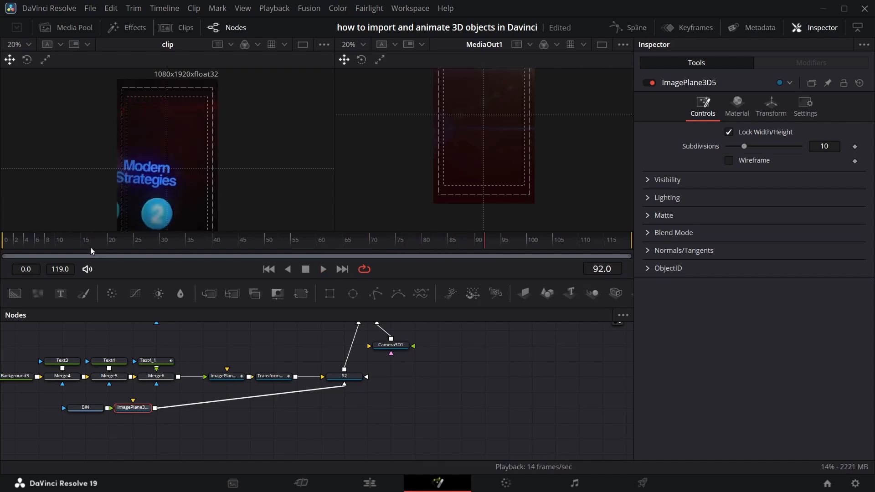
pyautogui.click(11, 243)
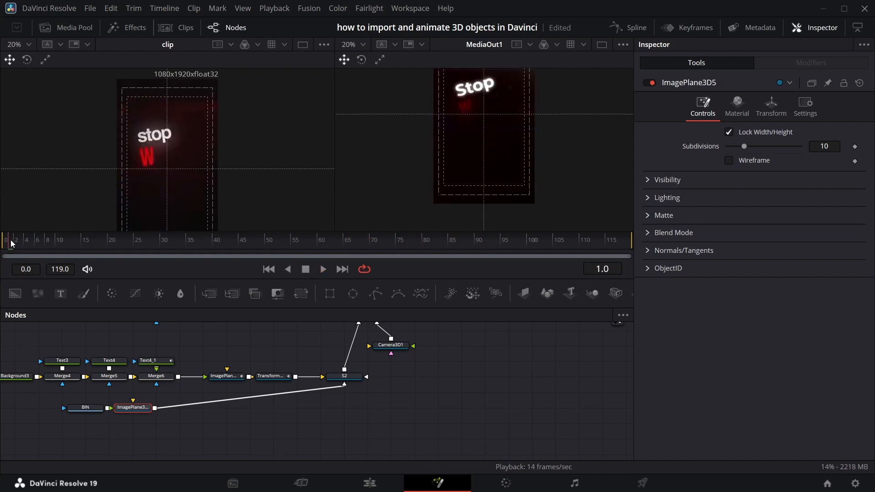
pyautogui.press('space')
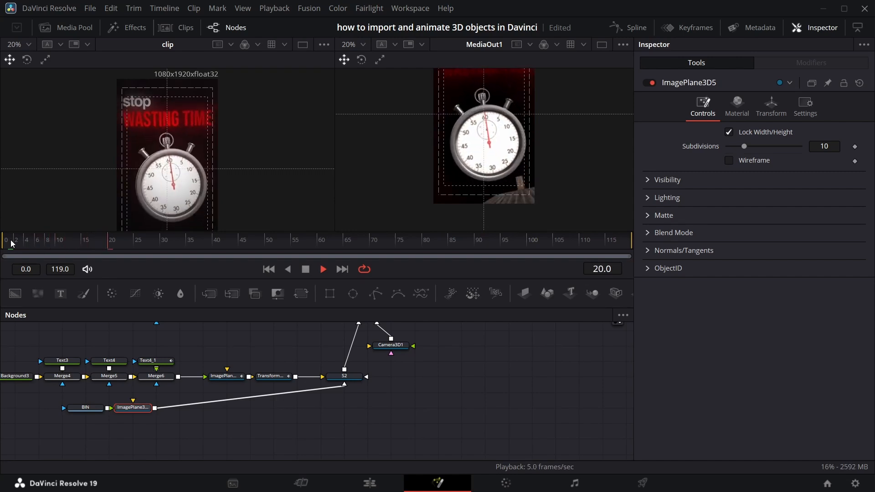
pyautogui.press('space')
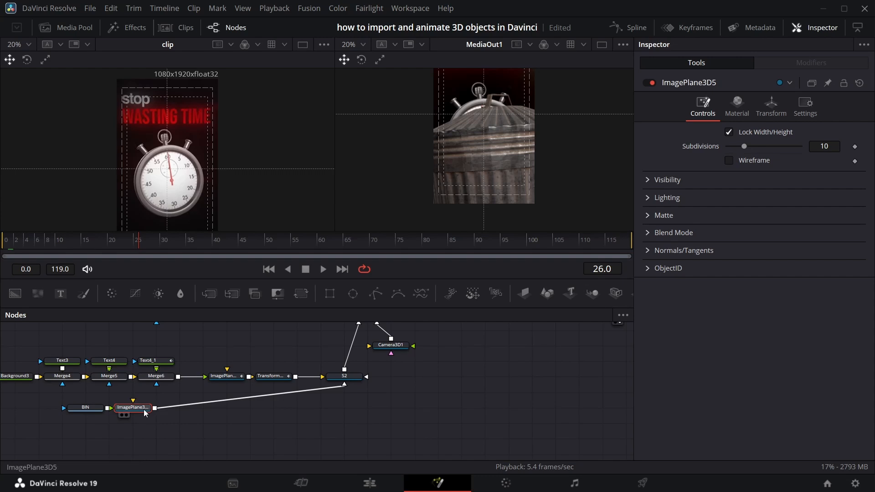
# Step: Insert a Transform node between BIN and its image plane, scale the bin to size 0.348, and play the result
pyautogui.moveTo(135, 410); pyautogui.dragTo(203, 413)
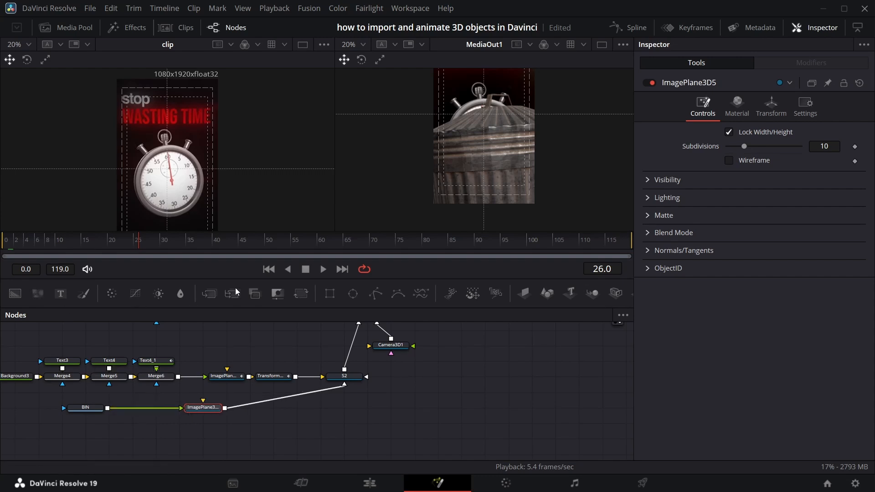
pyautogui.click(91, 408)
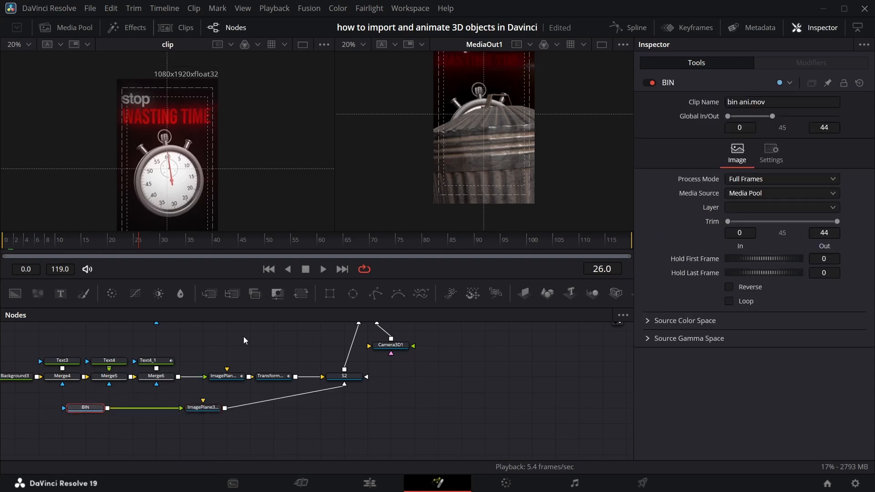
pyautogui.click(305, 297)
pyautogui.moveTo(764, 188); pyautogui.dragTo(741, 188)
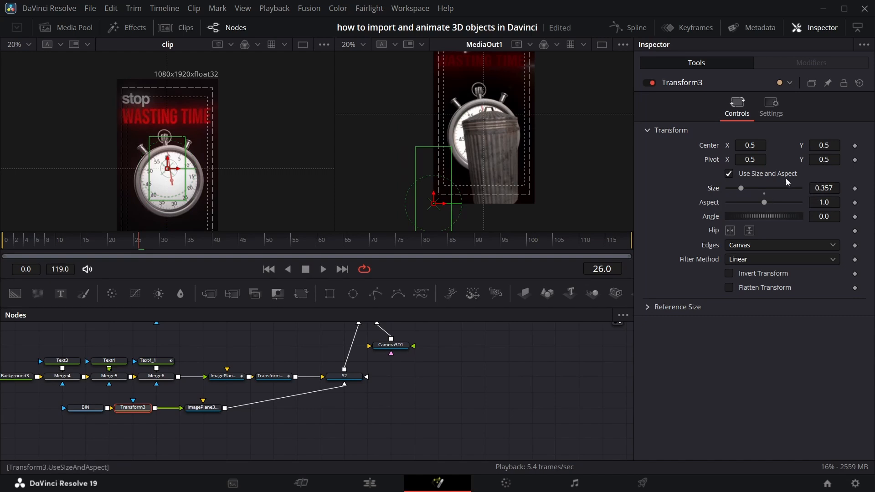
pyautogui.moveTo(834, 188); pyautogui.dragTo(830, 188)
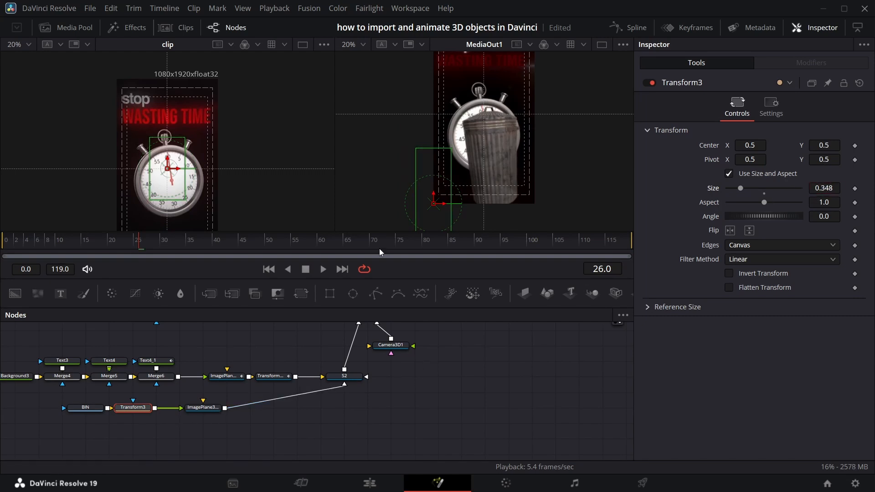
pyautogui.press('space')
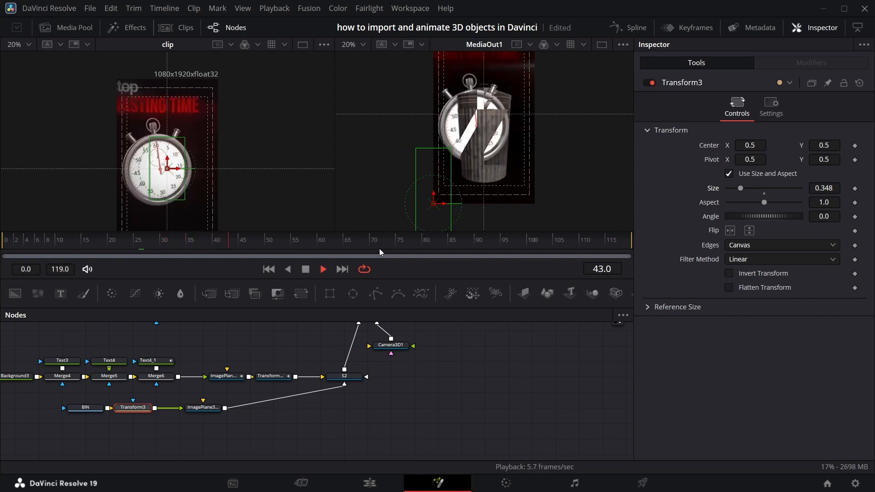
pyautogui.press('space')
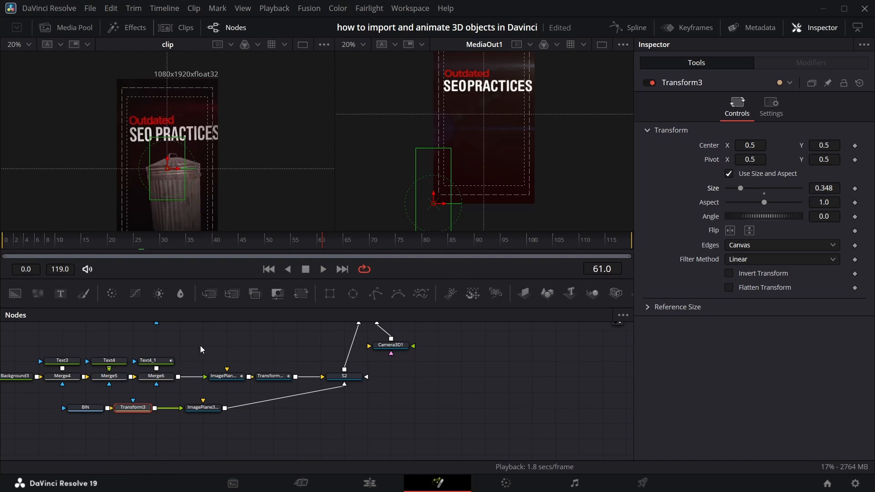
# Step: Show the BIN clip's keyframe timeline and shift the clip so it spans frames 36 to 80
pyautogui.click(93, 410)
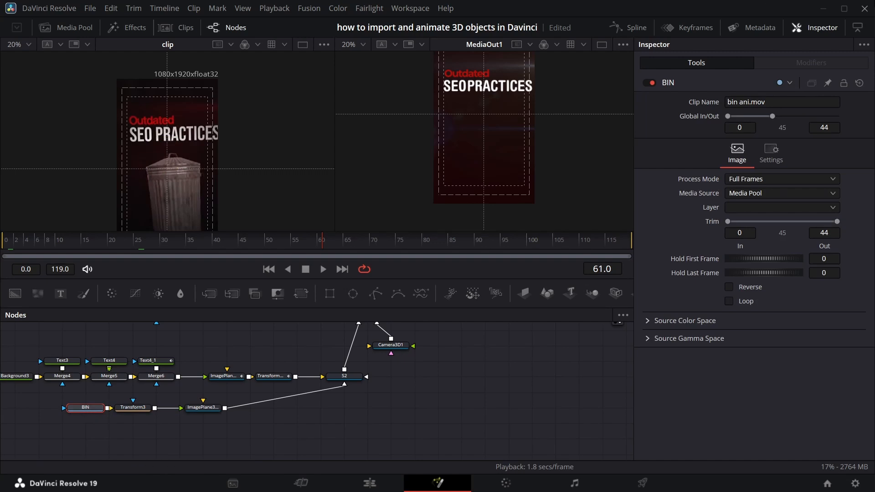
pyautogui.click(696, 28)
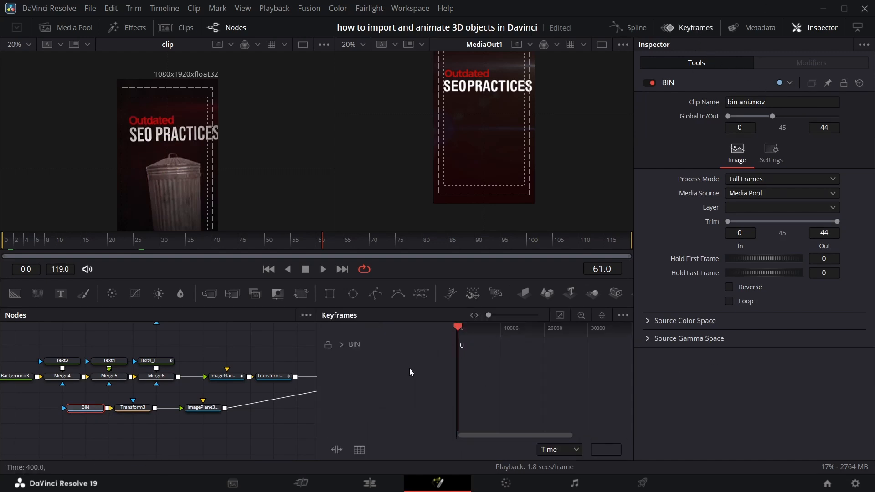
pyautogui.click(341, 344)
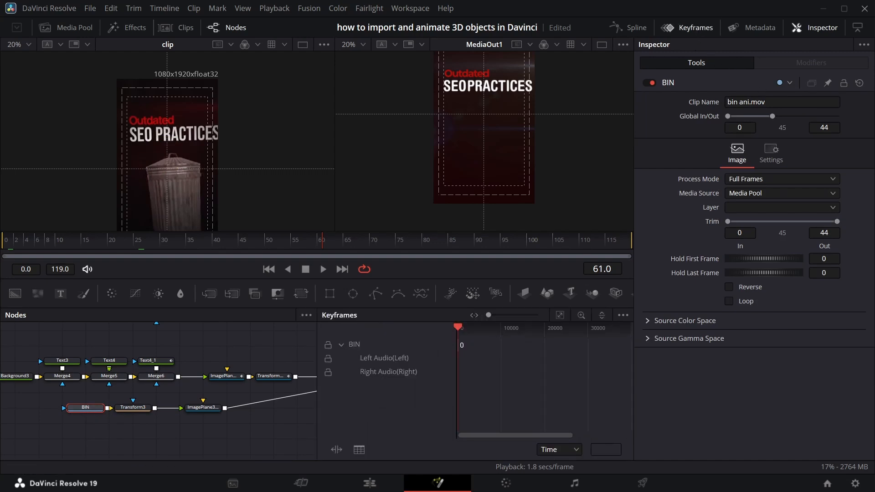
pyautogui.click(560, 314)
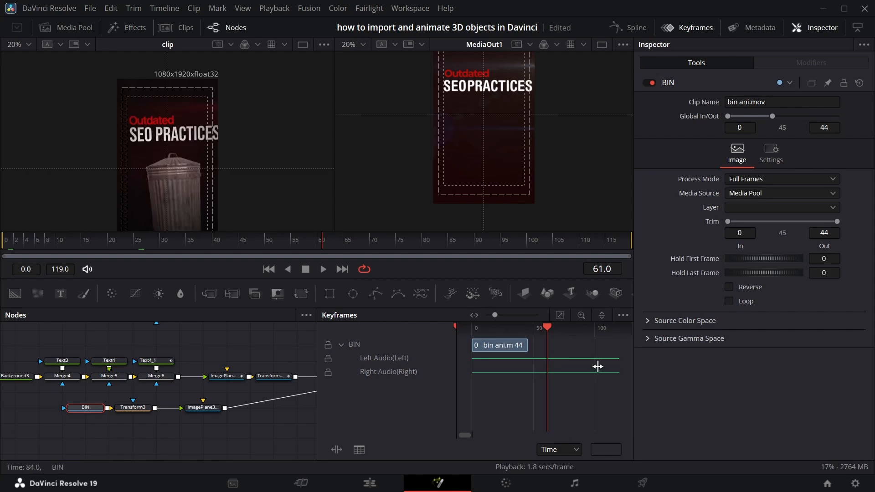
pyautogui.moveTo(487, 346); pyautogui.dragTo(532, 349)
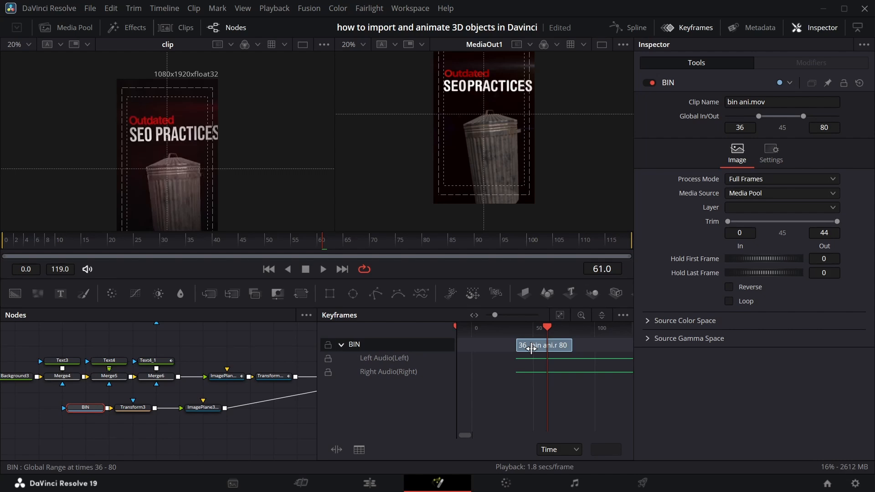
pyautogui.moveTo(531, 349); pyautogui.dragTo(531, 349)
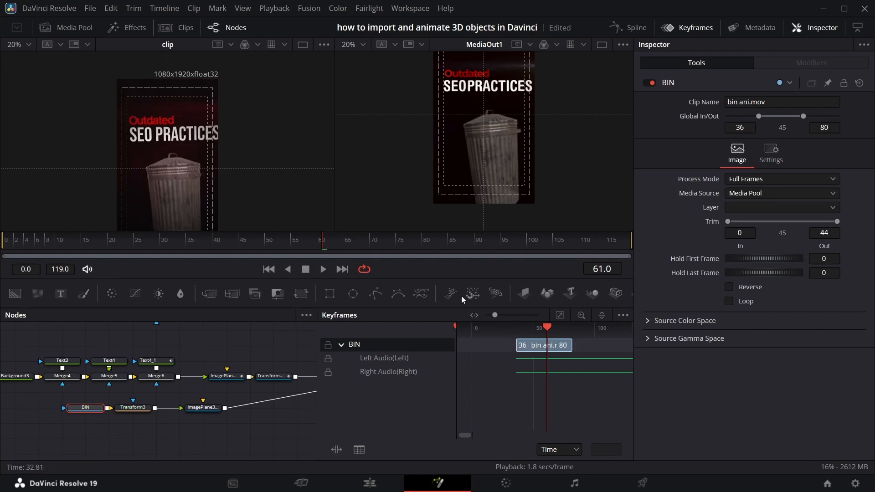
# Step: Play from frame 53 to compare the bin's timing and size with the reference clip
pyautogui.click(283, 239)
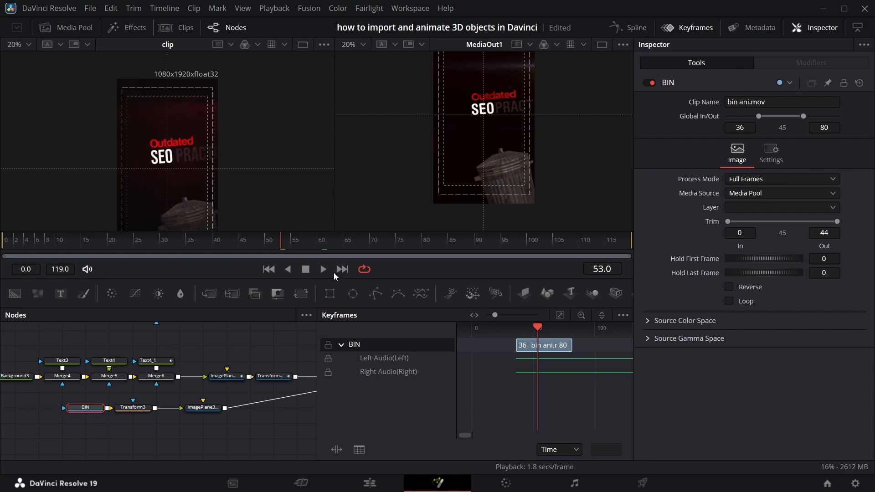
pyautogui.scroll(-3, 223, 169)
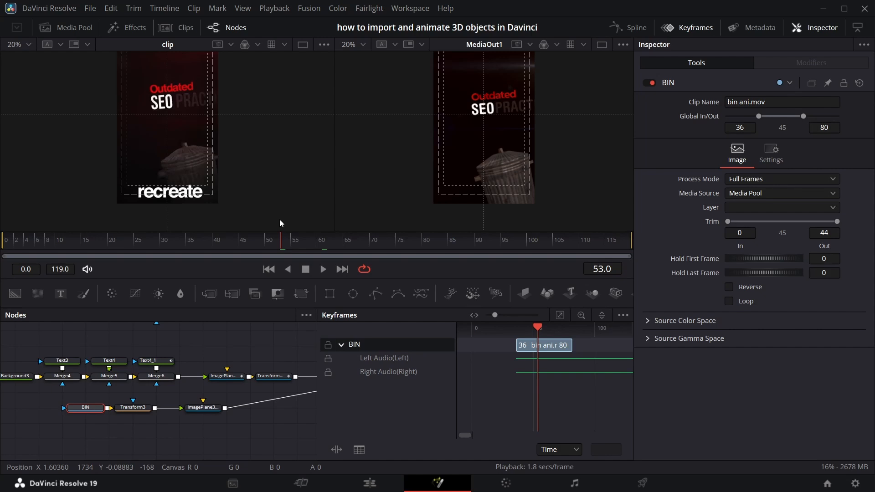
pyautogui.press('space')
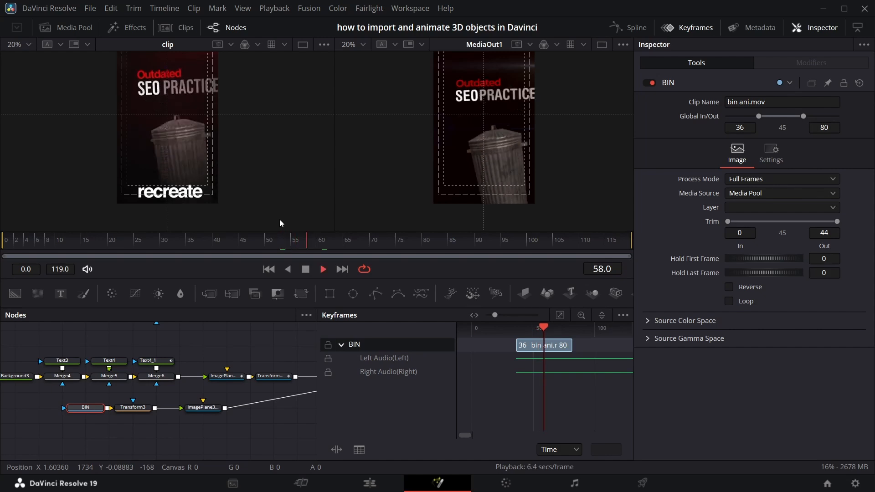
pyautogui.press('space')
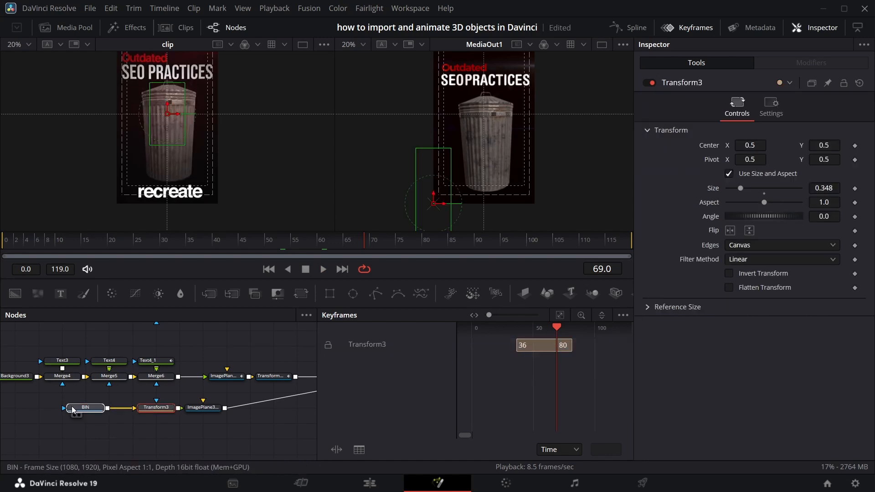
# Step: Insert a Luma Keyer between BIN and its Transform node, key on the Alpha channel, and hide the keyframe timeline
pyautogui.moveTo(73, 409); pyautogui.dragTo(65, 409)
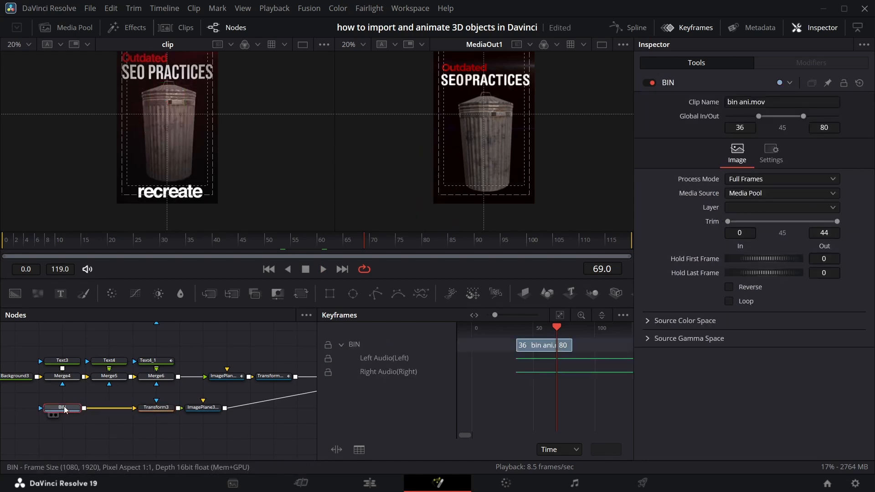
pyautogui.hotkey('shift', 'space')
pyautogui.write('LUM')
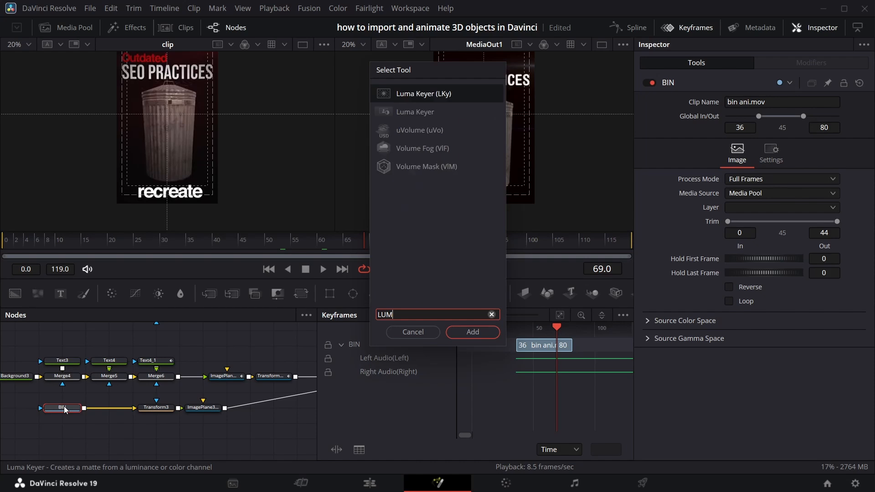
pyautogui.press('Return')
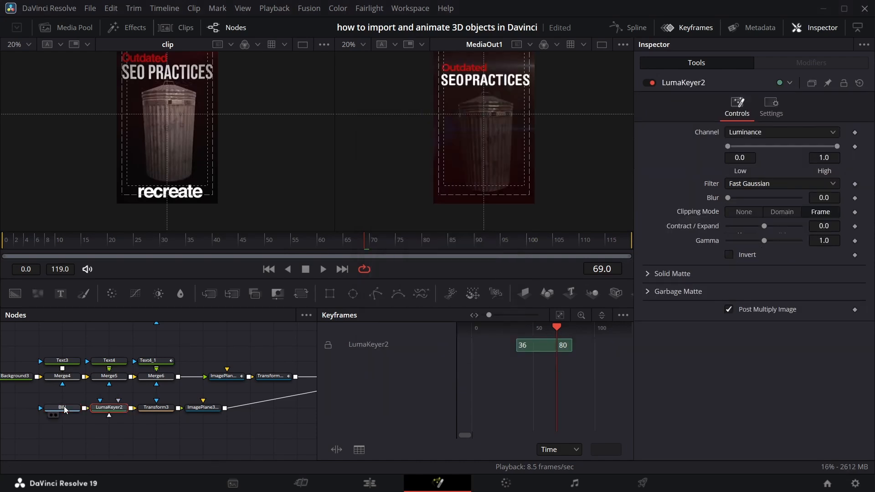
pyautogui.moveTo(836, 146); pyautogui.dragTo(827, 145)
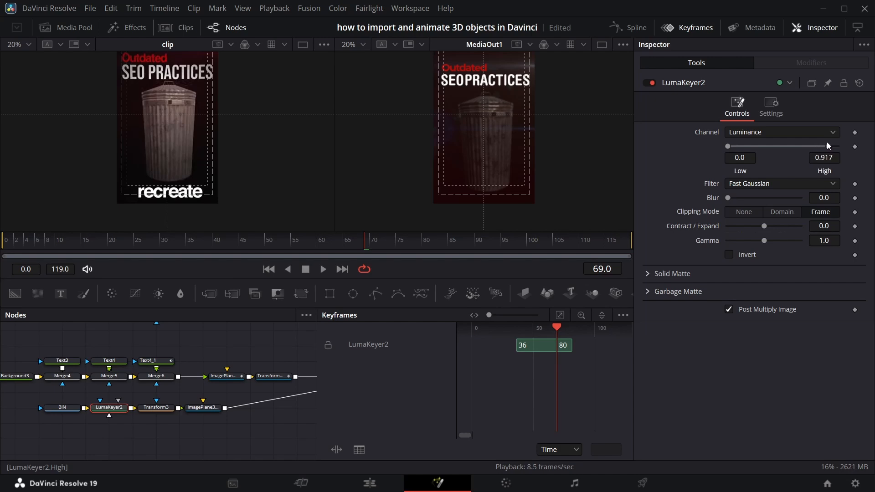
pyautogui.click(832, 132)
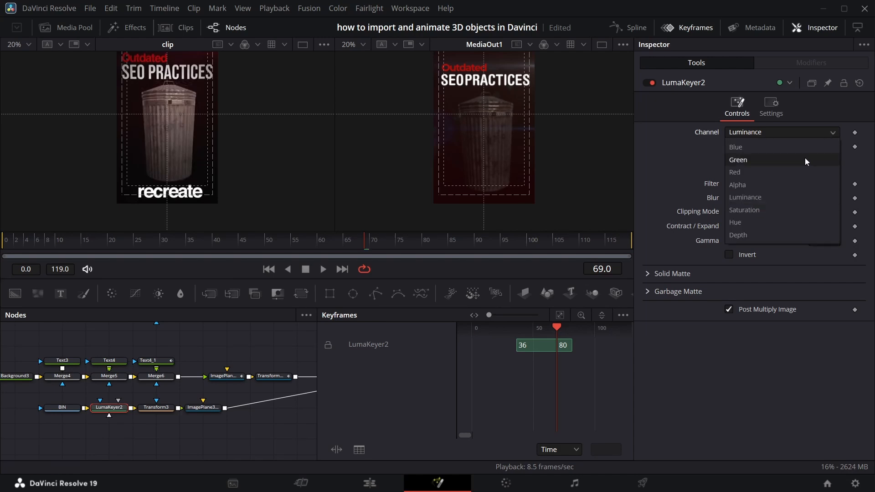
pyautogui.click(789, 180)
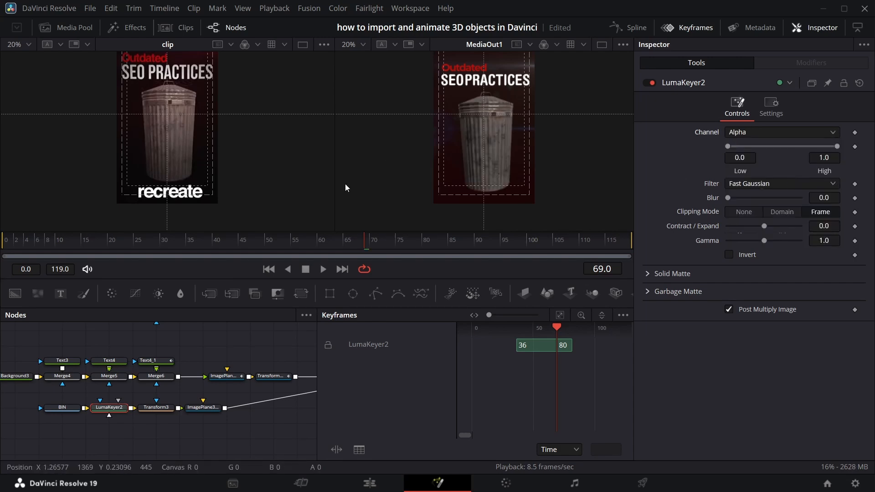
pyautogui.click(687, 28)
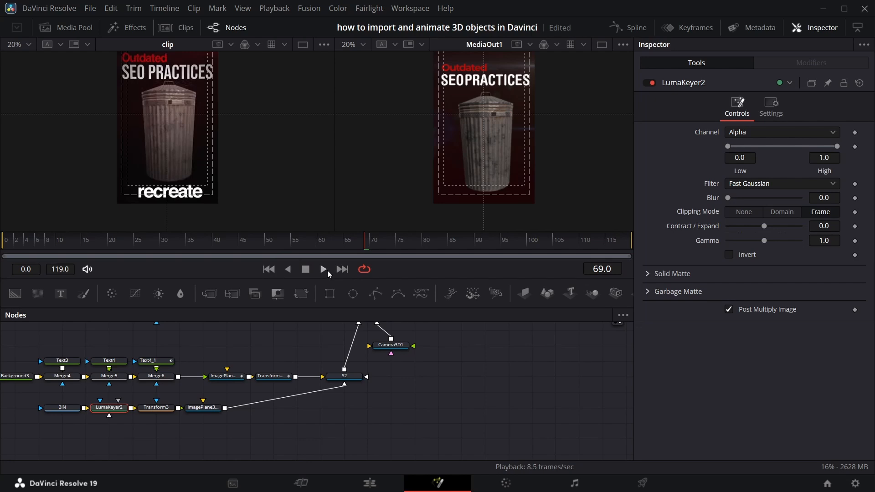
# Step: Play to the end of the bin animation and set BIN's Hold Last Frame to 80
pyautogui.click(327, 271)
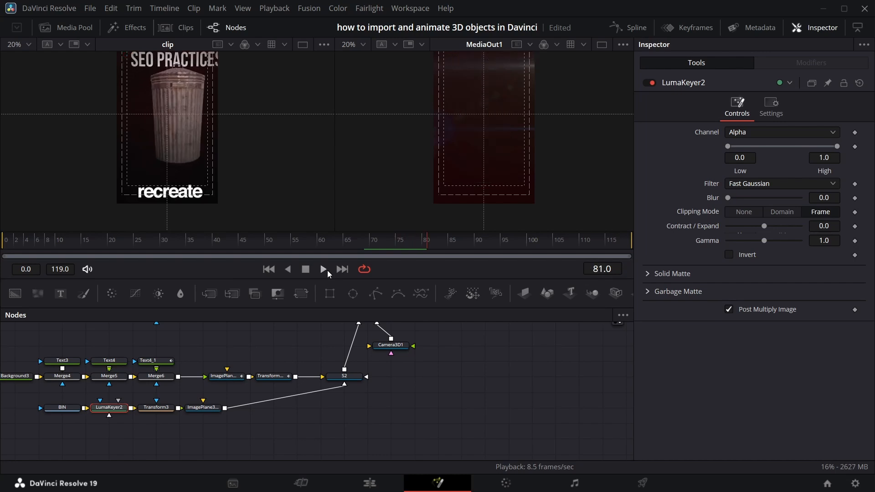
pyautogui.press('Left')
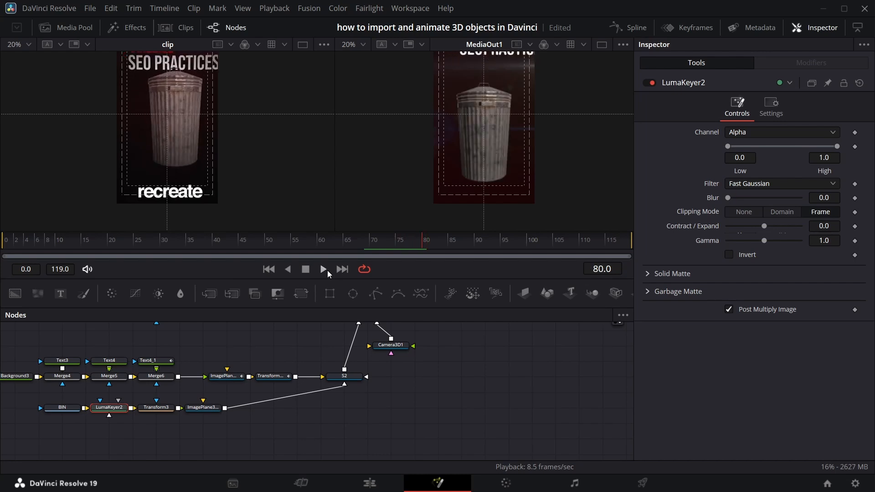
pyautogui.click(62, 409)
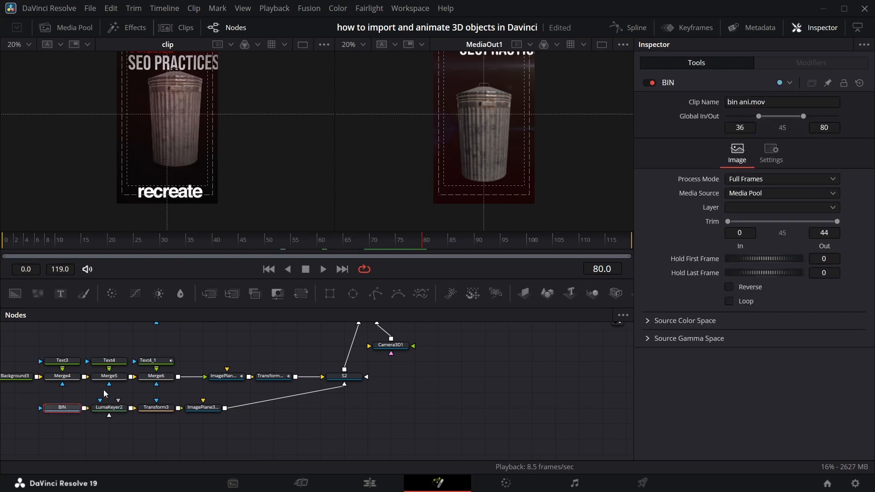
pyautogui.click(832, 274)
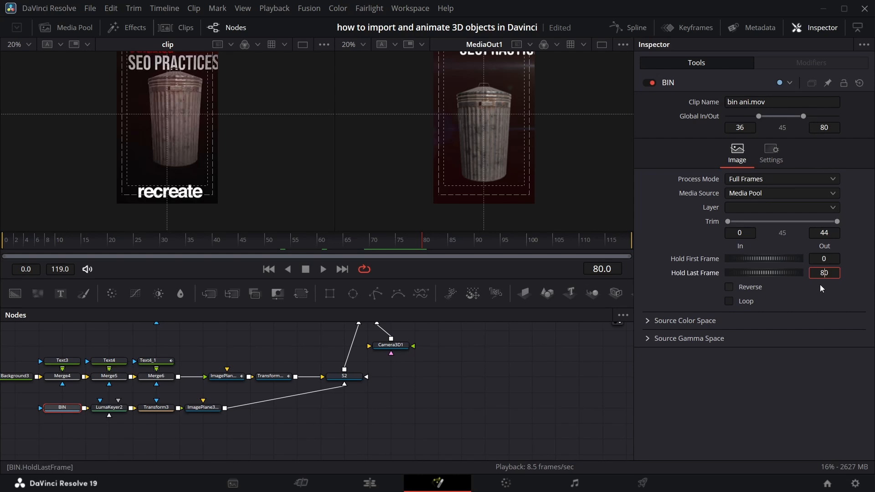
pyautogui.write('80')
pyautogui.press('Return')
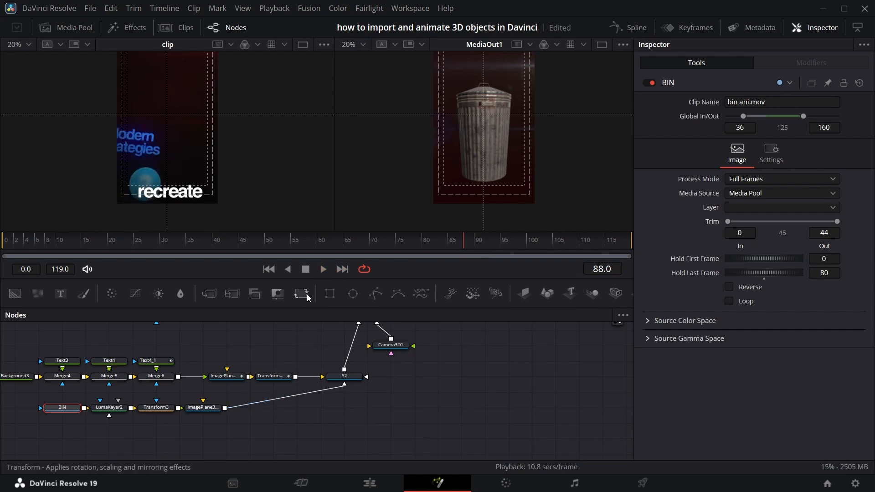
# Step: Insert a Transform 3D node between the bin's image plane and the S2 merge
pyautogui.click(209, 408)
pyautogui.hotkey('shift', 'space')
pyautogui.write('LUM')
pyautogui.press('BackSpace')
pyautogui.press('BackSpace')
pyautogui.press('BackSpace')
pyautogui.write('TRA')
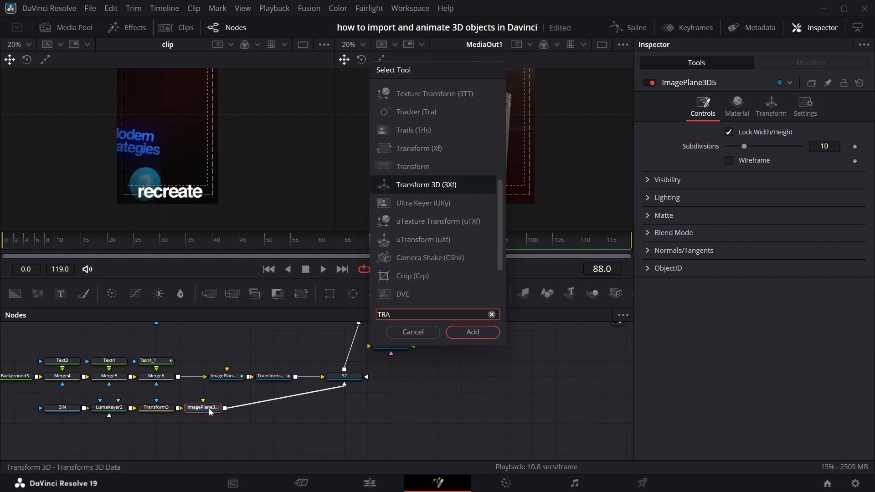
pyautogui.press('Return')
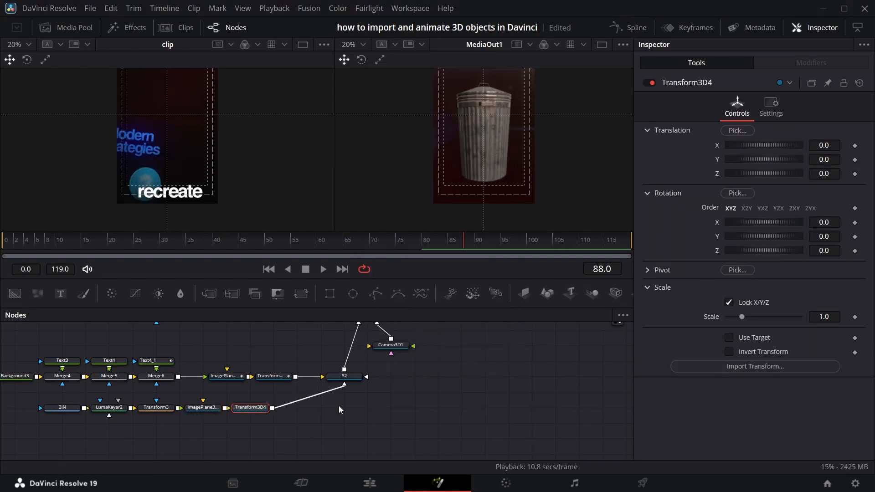
# Step: Locate the title's middle position keyframe and keyframe the bin's Transform 3D X and Y translation at 0.0 on frame 75
pyautogui.click(274, 377)
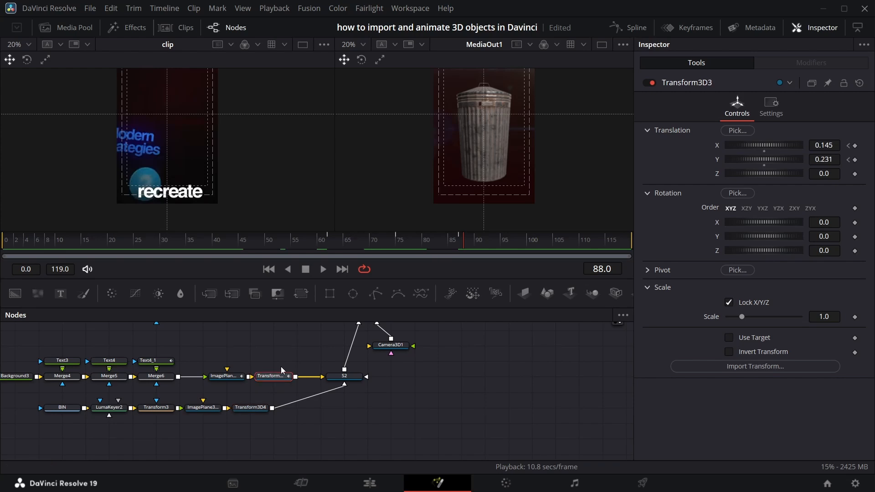
pyautogui.click(329, 236)
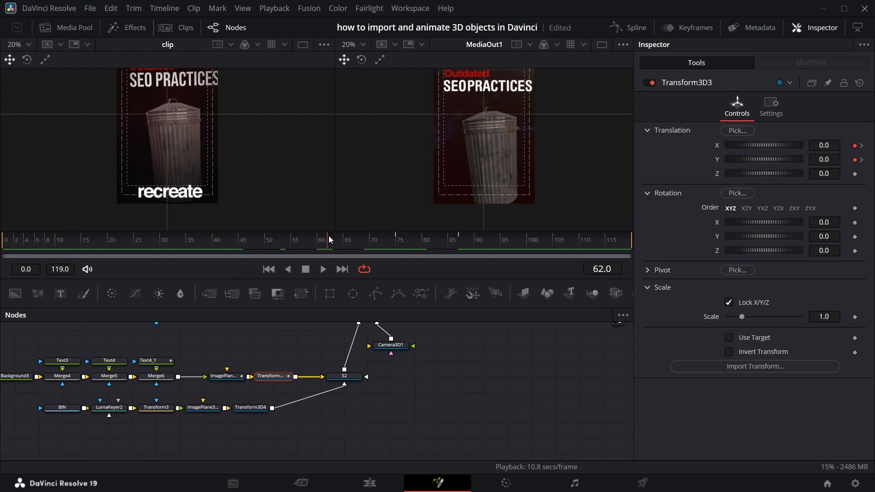
pyautogui.press('space')
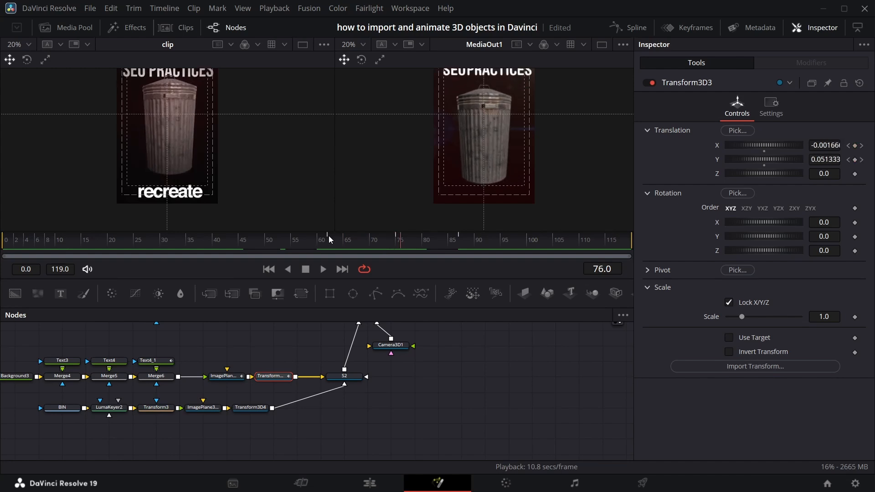
pyautogui.press('Left')
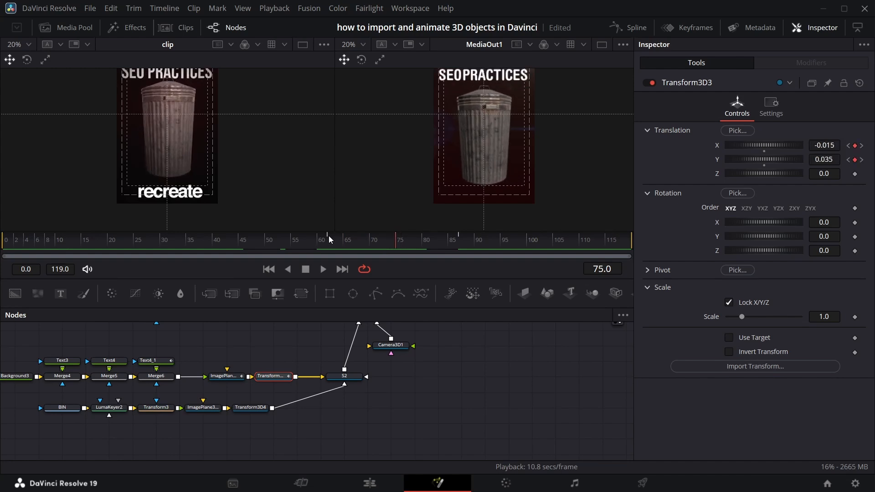
pyautogui.click(256, 407)
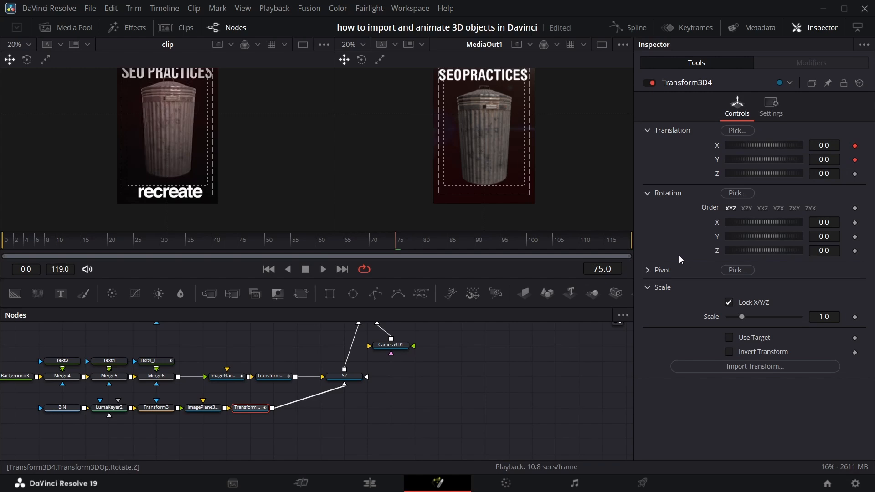
# Step: At frame 88, move the bin out of view by setting its Transform 3D translation to X 0.265 and Y 0.27
pyautogui.press('space')
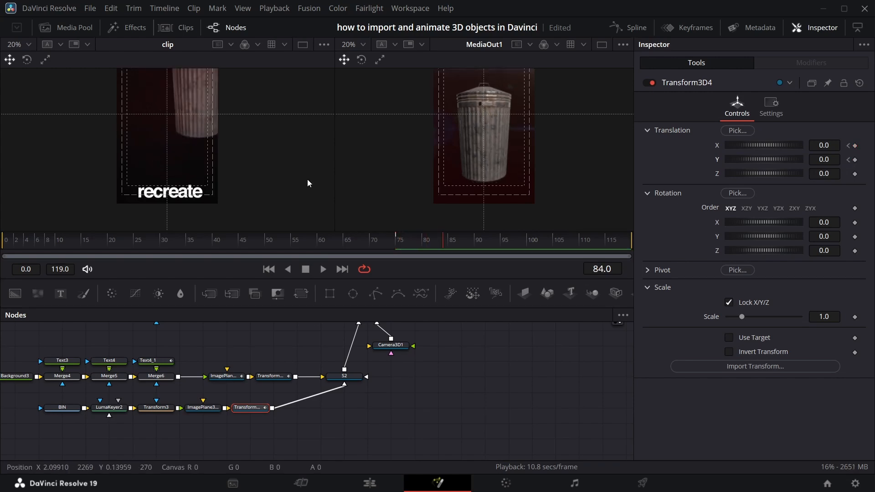
pyautogui.scroll(2, 304, 171)
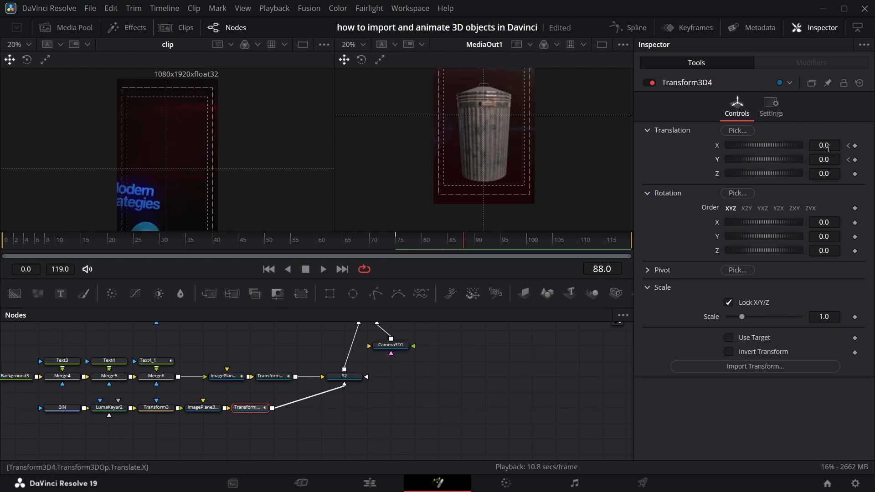
pyautogui.moveTo(817, 146); pyautogui.dragTo(872, 146)
pyautogui.moveTo(819, 159)
pyautogui.mouseDown()
pyautogui.moveTo(872, 159)
pyautogui.moveTo(825, 146)
pyautogui.mouseUp()
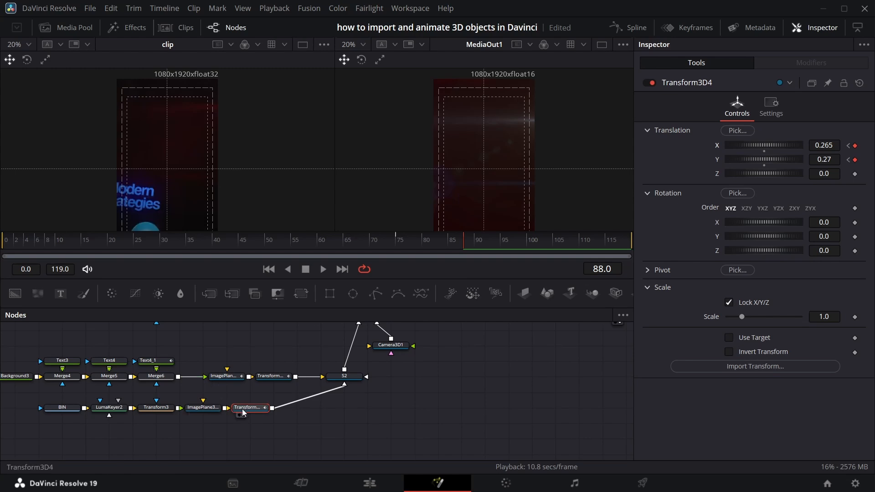
# Step: Smooth the bin transform's X and Y Offset curves in the spline editor, and display the title transform's curves
pyautogui.click(628, 28)
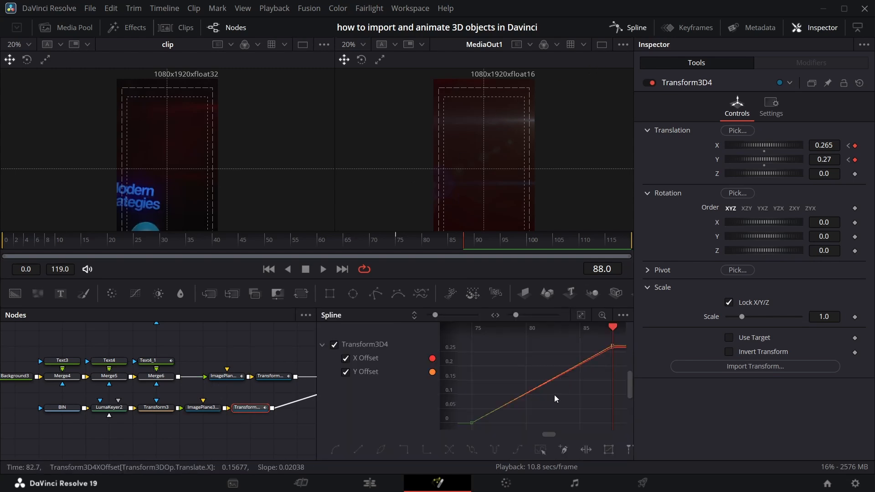
pyautogui.click(538, 450)
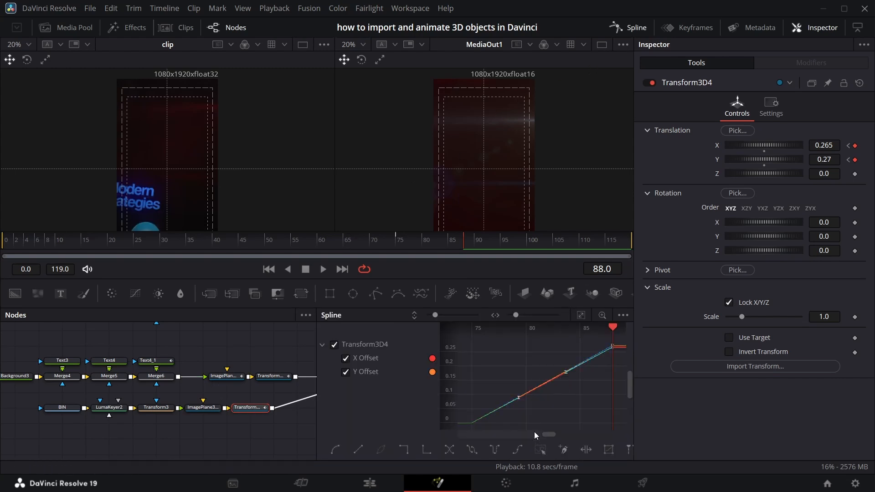
pyautogui.hotkey('shift', 's')
pyautogui.click(272, 376)
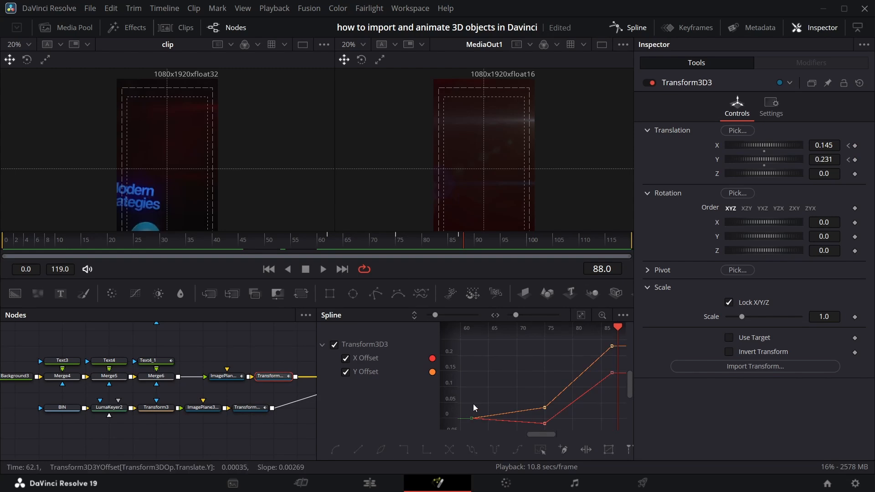
# Step: Smooth the title Transform 3D's X Offset and Y Offset curves in the spline editor
pyautogui.scroll(-1, 519, 375)
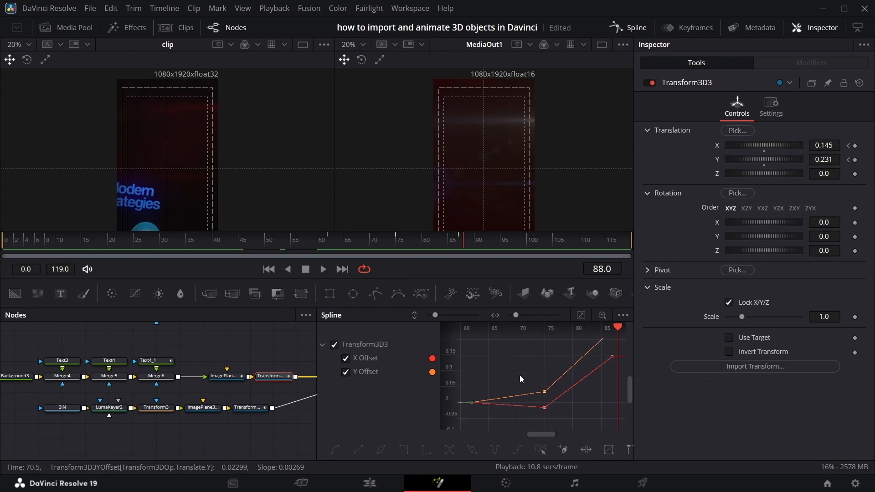
pyautogui.click(345, 371)
pyautogui.click(345, 373)
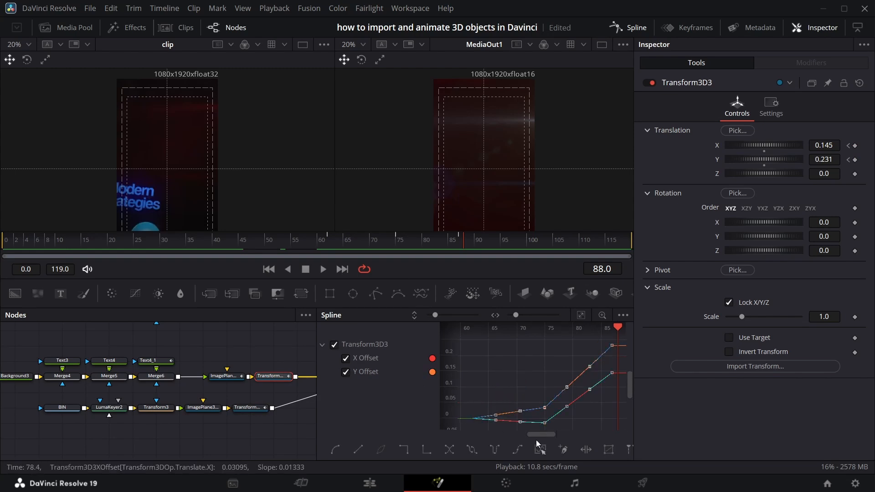
pyautogui.hotkey('shift', 's')
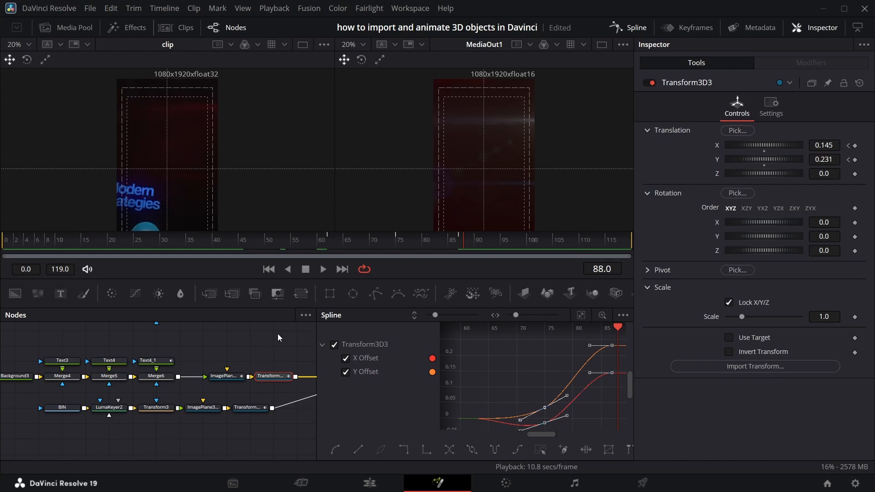
# Step: Isolate the title image plane's Z Rotation curve in the spline editor and smooth its keyframes
pyautogui.click(226, 376)
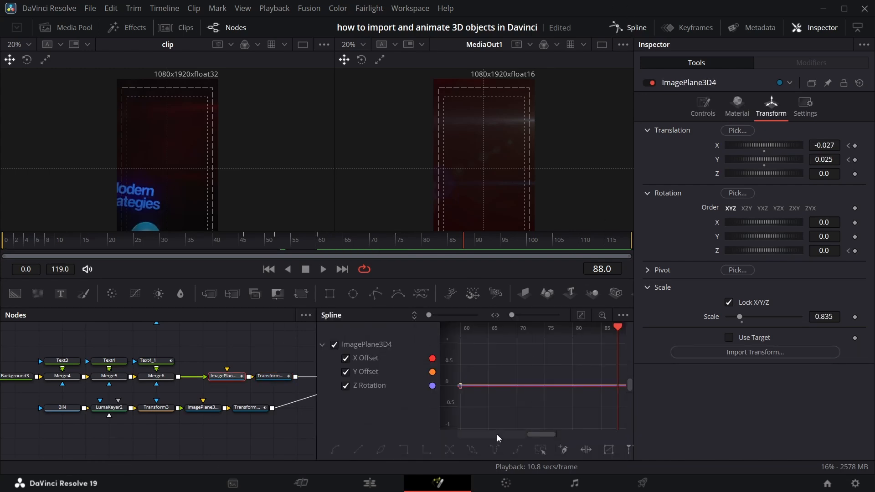
pyautogui.click(580, 315)
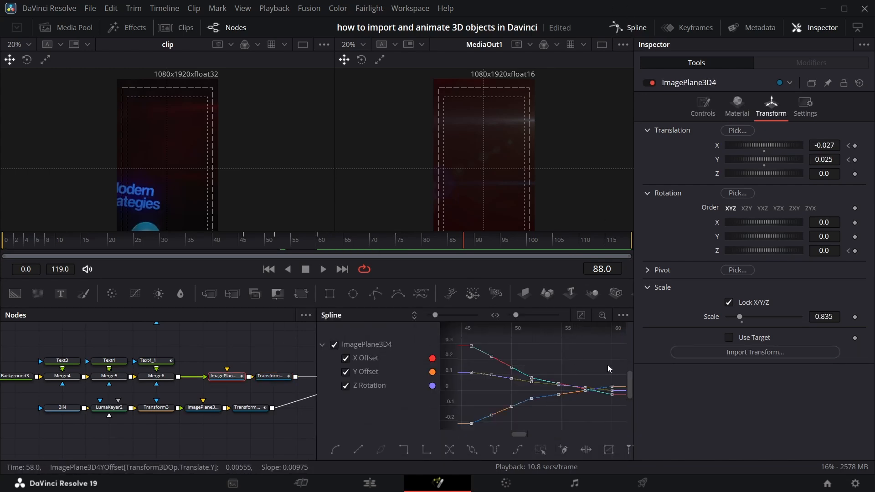
pyautogui.click(346, 372)
pyautogui.click(346, 358)
pyautogui.click(579, 316)
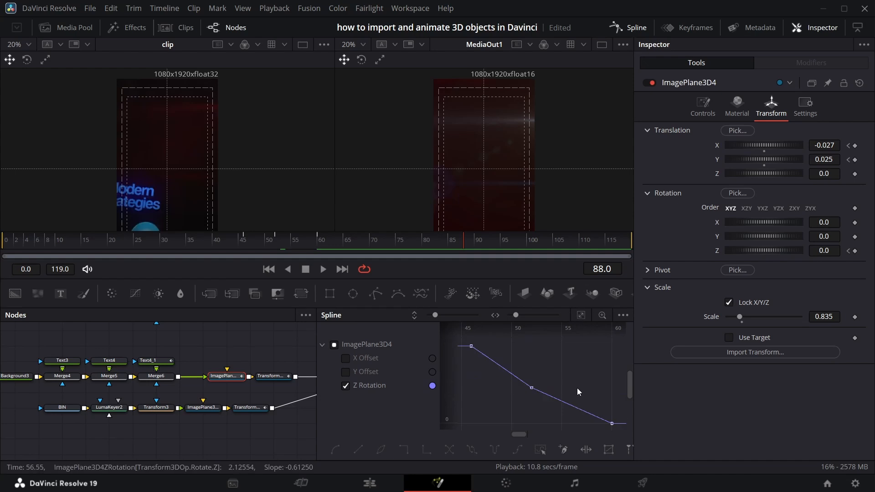
pyautogui.click(540, 446)
# Step: Smooth the title image plane's Y Offset and X Offset curves one after the other, and close the spline editor
pyautogui.click(345, 371)
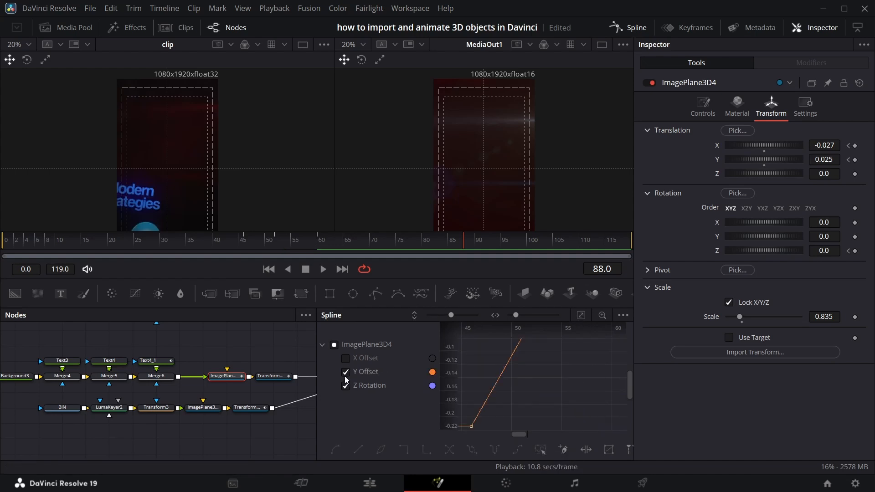
pyautogui.click(581, 315)
pyautogui.click(540, 447)
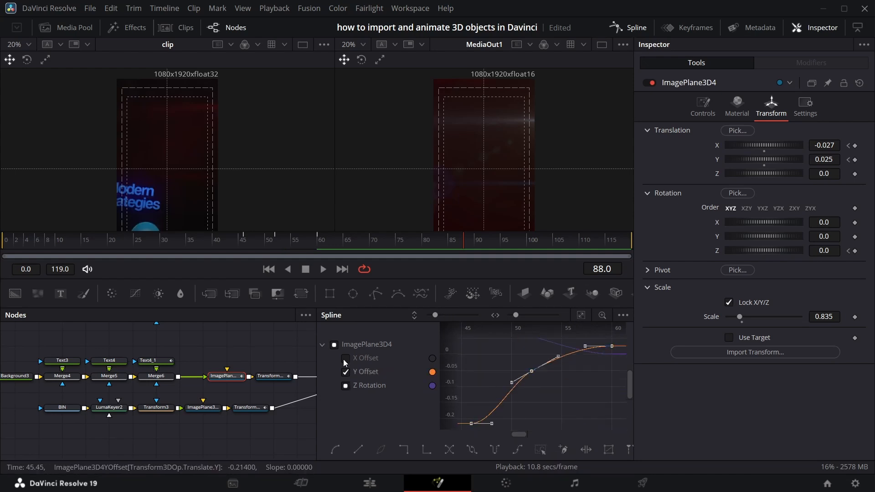
pyautogui.click(345, 358)
pyautogui.click(346, 373)
pyautogui.scroll(3, 476, 404)
pyautogui.click(538, 447)
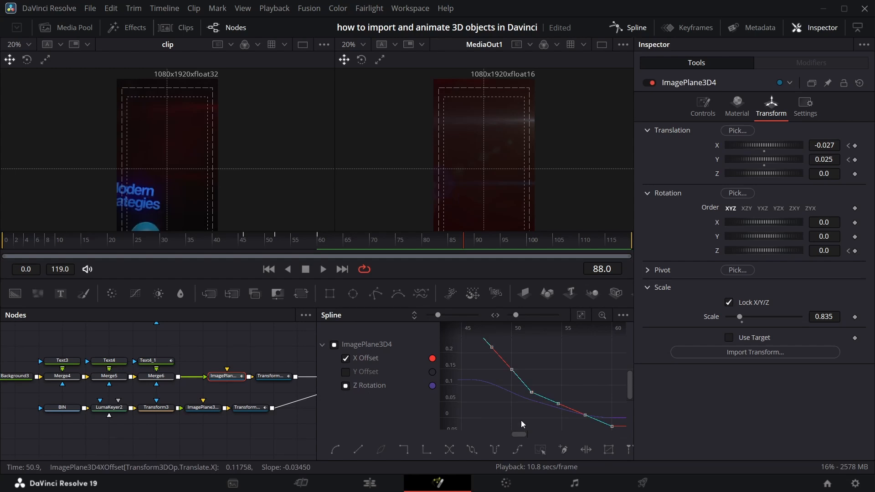
pyautogui.hotkey('shift', 's')
pyautogui.click(629, 26)
# Step: Play back the title scene from frame 44 and examine the reference clip's next scene, "4 Modern Strategies", at frame 101
pyautogui.click(237, 243)
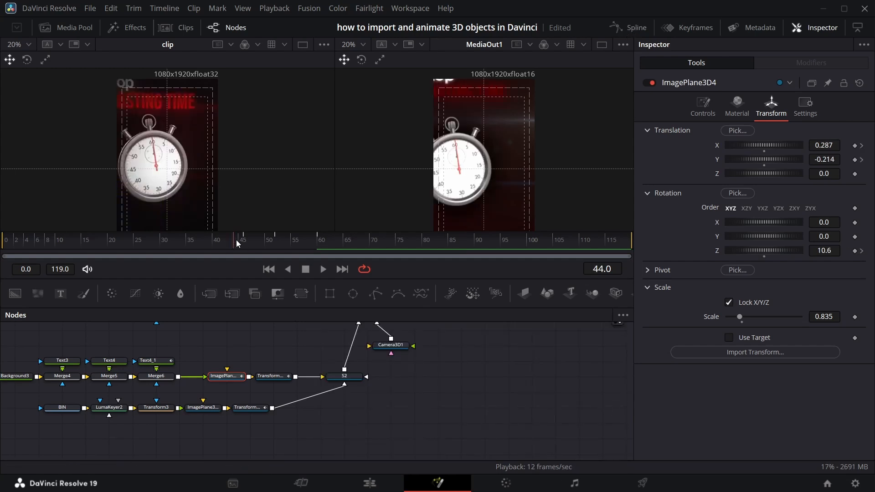
pyautogui.press('space')
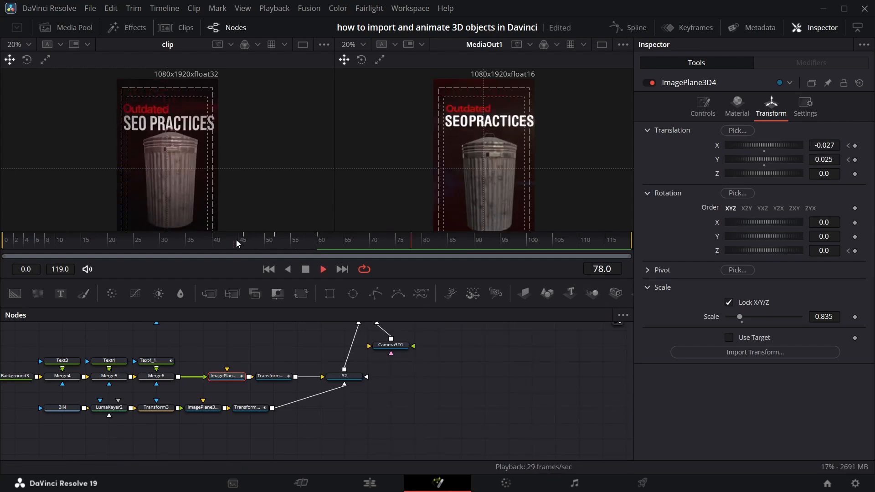
pyautogui.press('space')
pyautogui.scroll(-3, 149, 116)
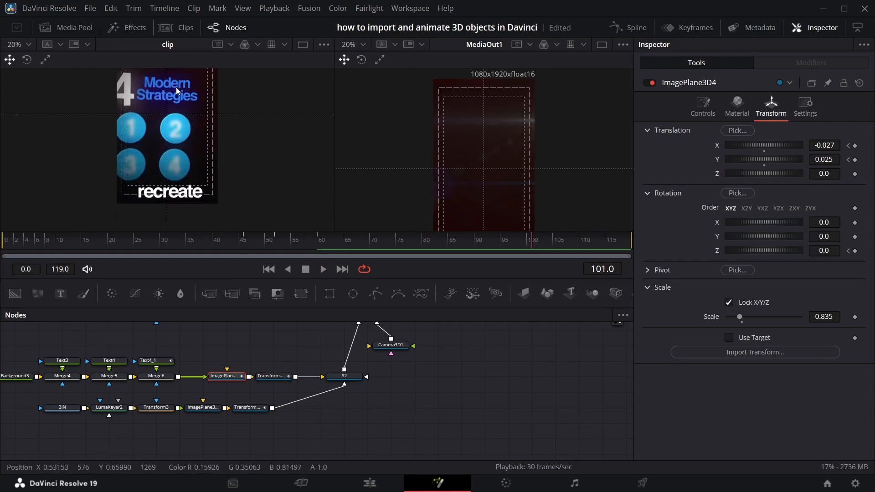
pyautogui.scroll(-1, 152, 122)
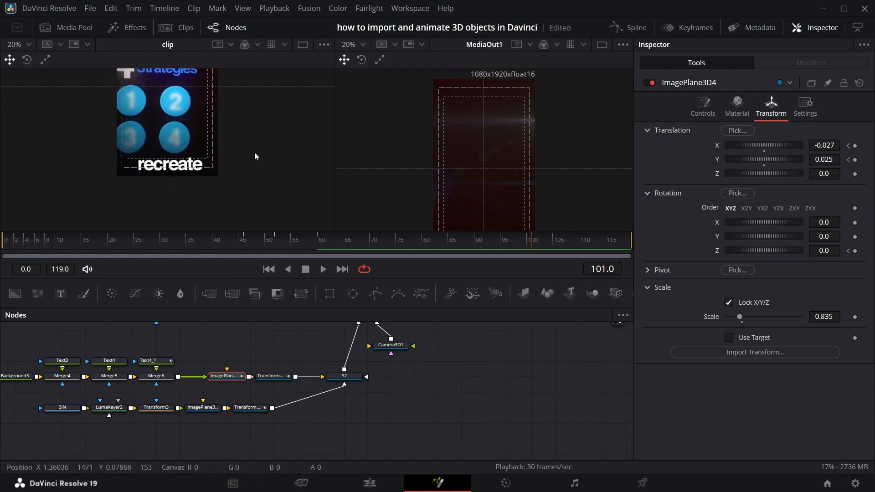
pyautogui.scroll(4, 229, 138)
pyautogui.scroll(-2, 229, 138)
pyautogui.scroll(-3, 389, 315)
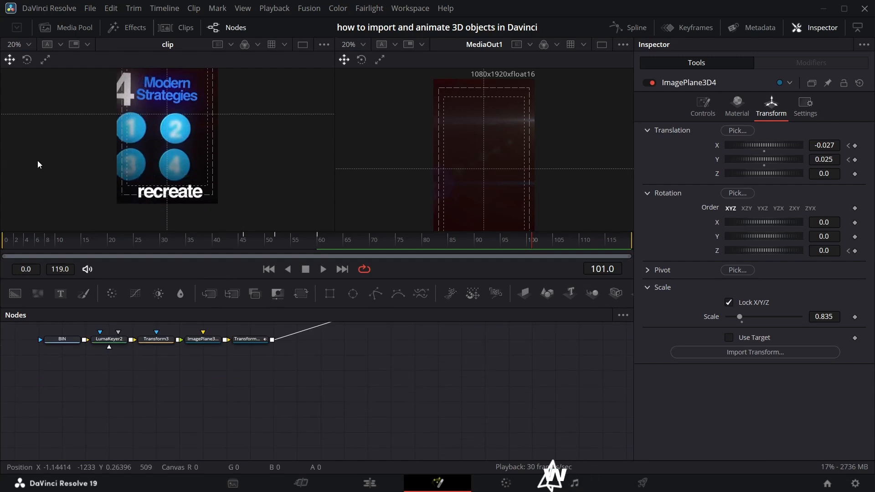
# Step: Merge a second Background masked by an Ellipse over a new Background with alpha 0.0, and show the merge in the second viewer
pyautogui.moveTo(16, 294); pyautogui.dragTo(69, 388)
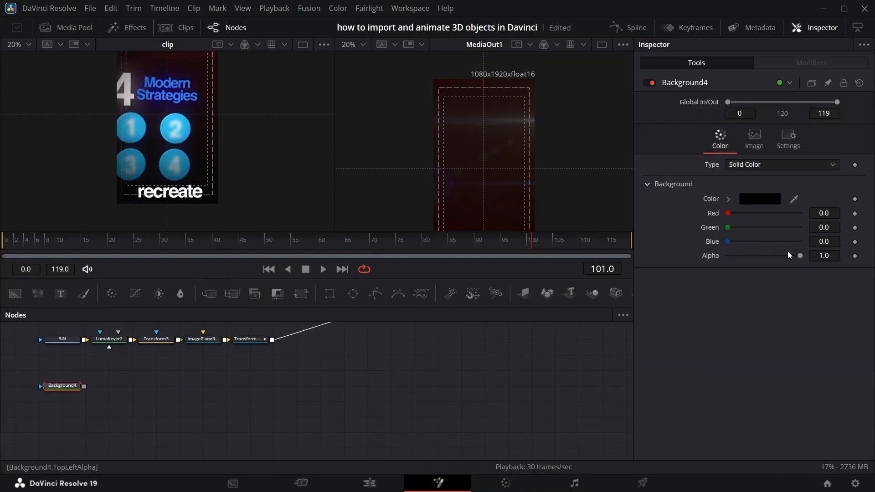
pyautogui.moveTo(801, 257); pyautogui.dragTo(726, 257)
pyautogui.moveTo(15, 294); pyautogui.dragTo(47, 332)
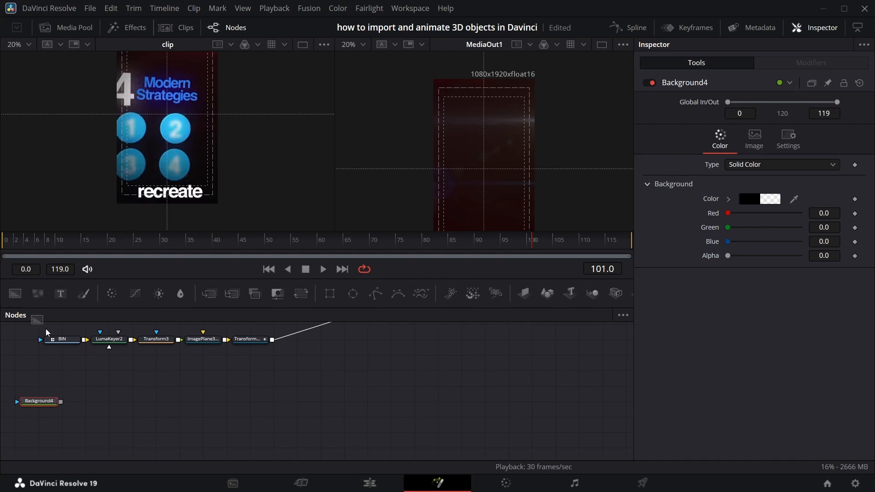
pyautogui.moveTo(77, 381); pyautogui.dragTo(80, 379)
pyautogui.moveTo(353, 293); pyautogui.dragTo(61, 403)
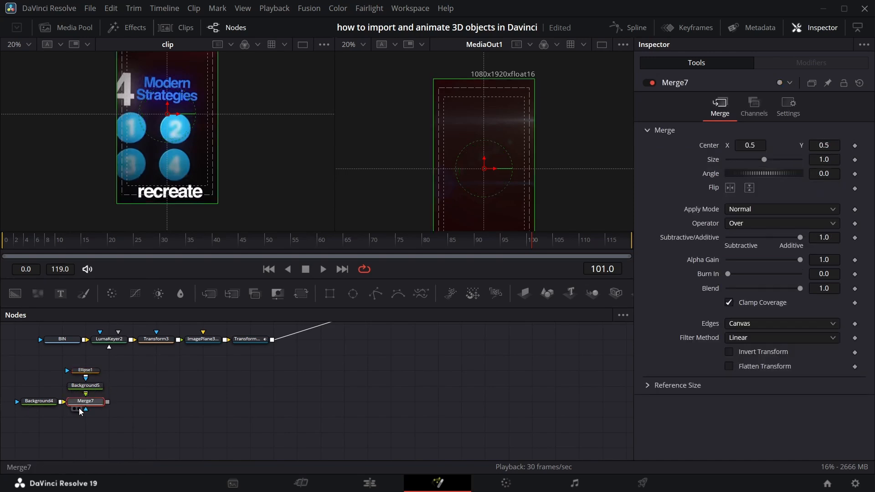
pyautogui.click(79, 410)
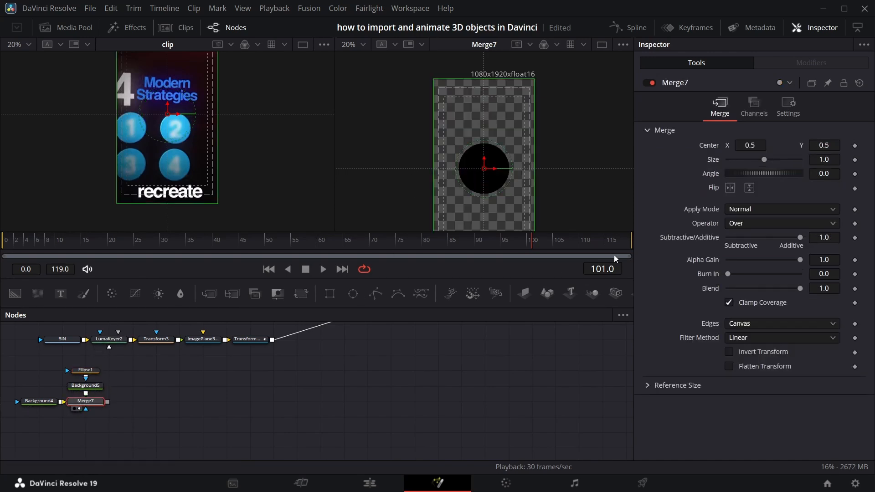
# Step: Link the ellipse mask's Width to its Height with an expression
pyautogui.click(89, 371)
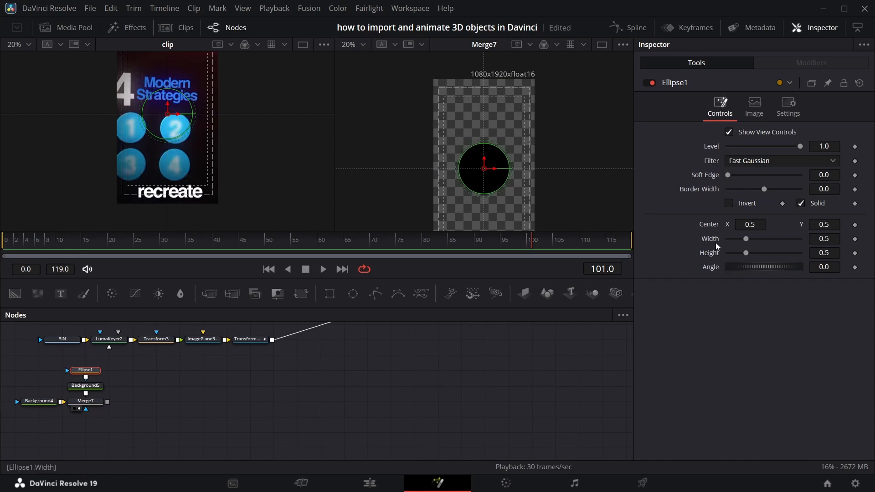
pyautogui.rightClick(713, 243)
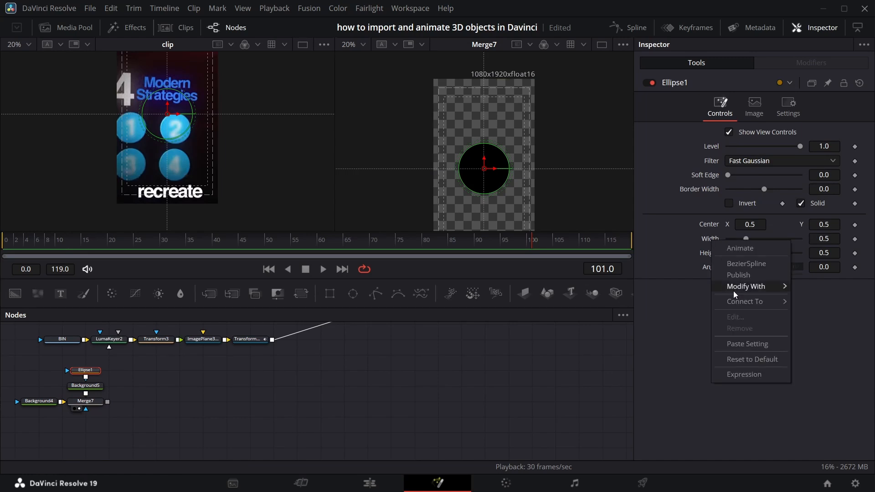
pyautogui.click(746, 376)
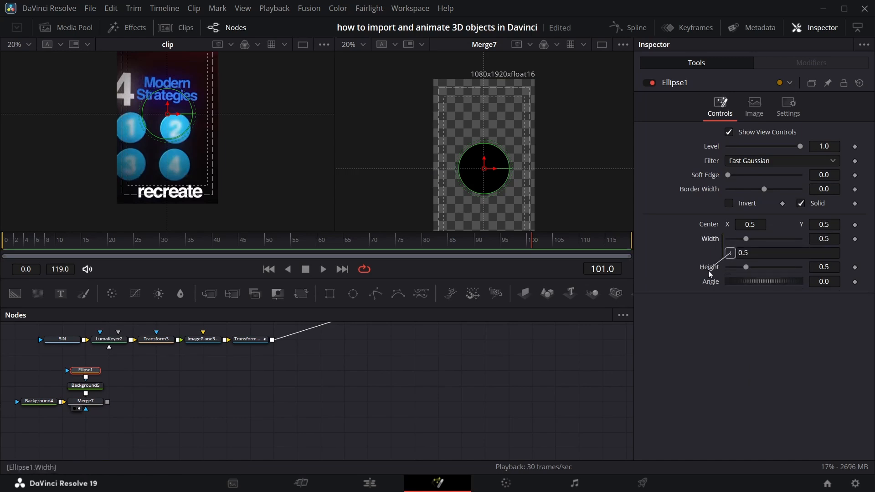
pyautogui.moveTo(709, 274); pyautogui.dragTo(710, 272)
# Step: Place the ellipse over the reference's circle 1 at about X 0.269, Y 0.51, and set its height to 0.301
pyautogui.moveTo(831, 267); pyautogui.dragTo(726, 267)
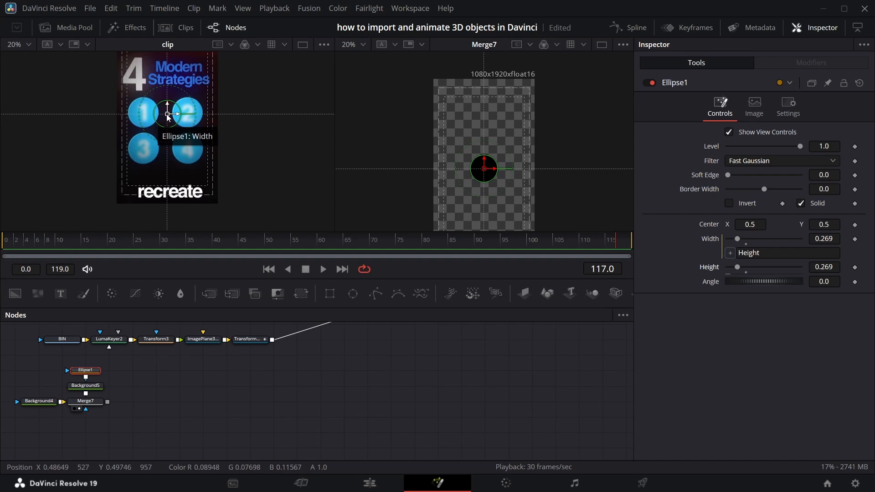
pyautogui.moveTo(168, 117); pyautogui.dragTo(143, 115)
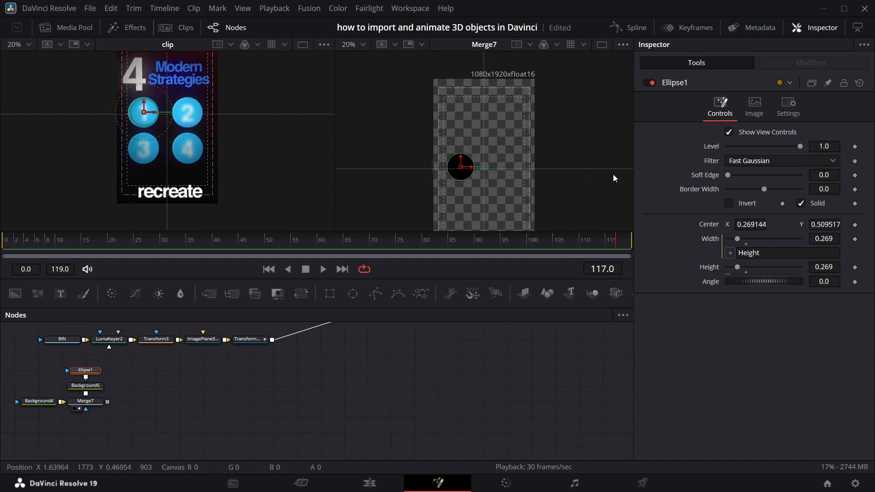
pyautogui.moveTo(824, 267); pyautogui.dragTo(836, 267)
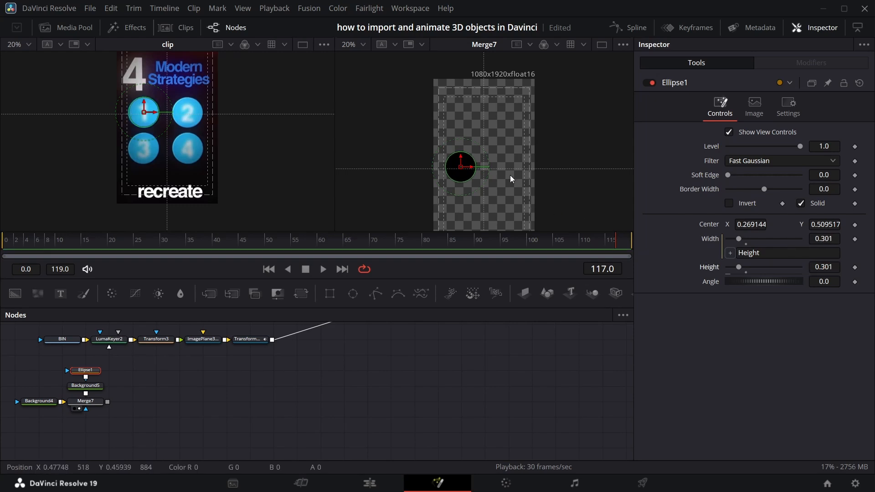
# Step: Color the circle's Background light blue by sampling the reference clip's numbered circles
pyautogui.click(93, 386)
pyautogui.click(763, 199)
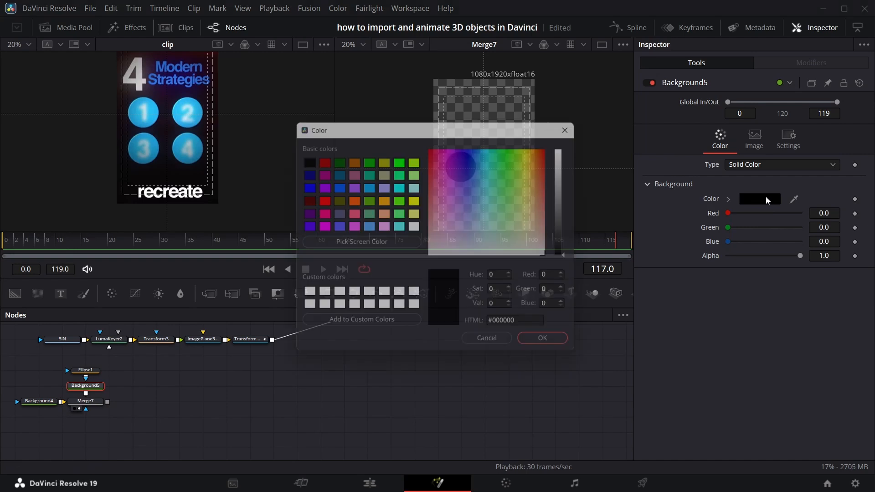
pyautogui.click(335, 173)
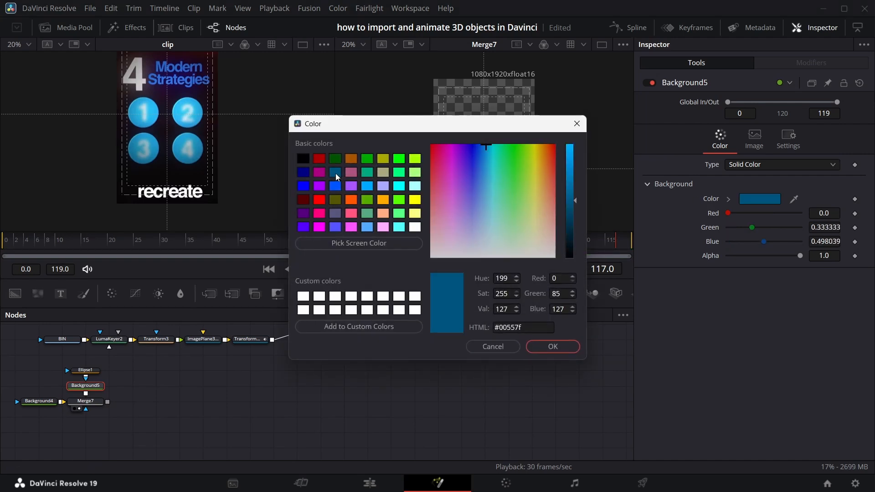
pyautogui.click(560, 349)
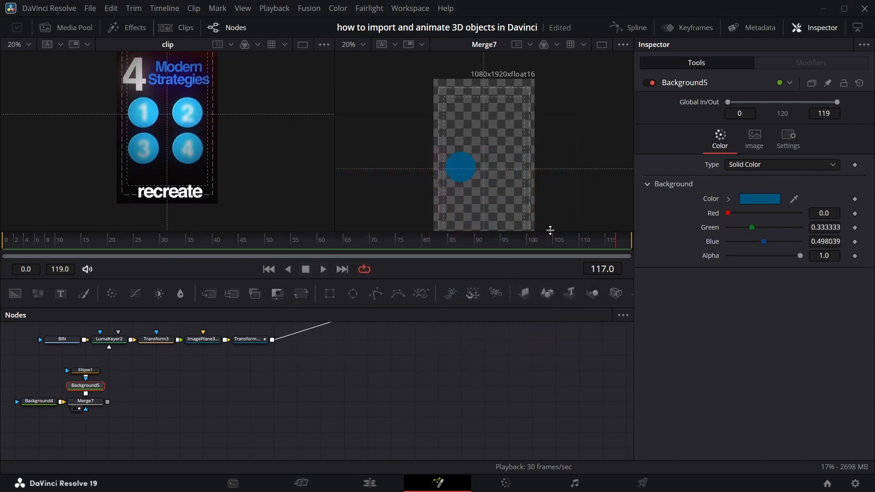
pyautogui.moveTo(794, 200); pyautogui.dragTo(200, 116)
# Step: Move the transparent Background and its merge down, and insert two Duplicate nodes in series after the circle's Background
pyautogui.scroll(-1, 22, 367)
pyautogui.moveTo(10, 359); pyautogui.dragTo(88, 420)
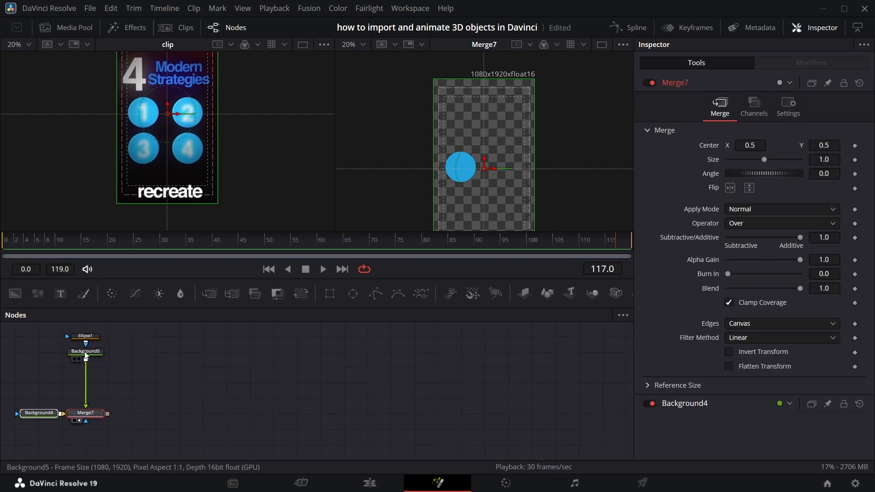
pyautogui.click(96, 357)
pyautogui.hotkey('shift', 'space')
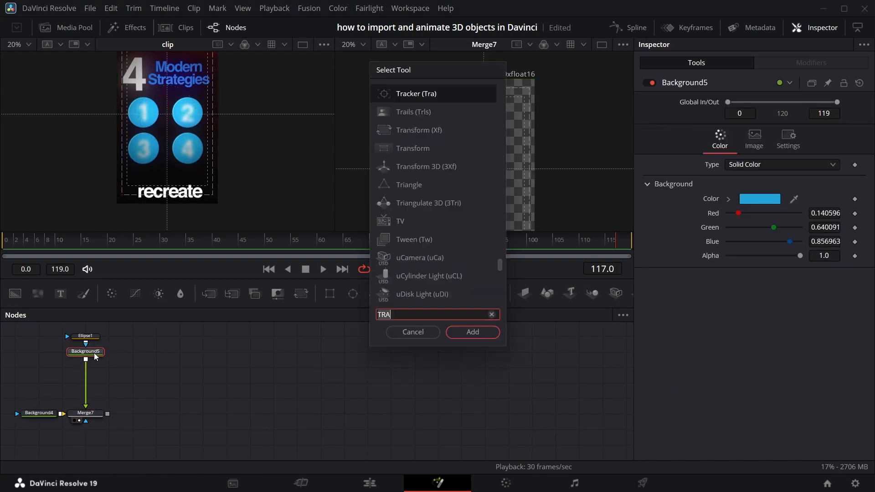
pyautogui.write('DU')
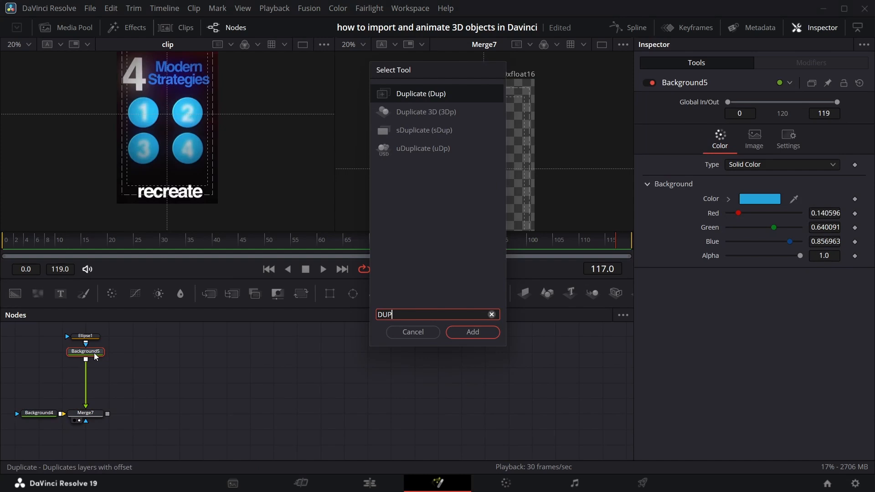
pyautogui.write('P')
pyautogui.press('Return')
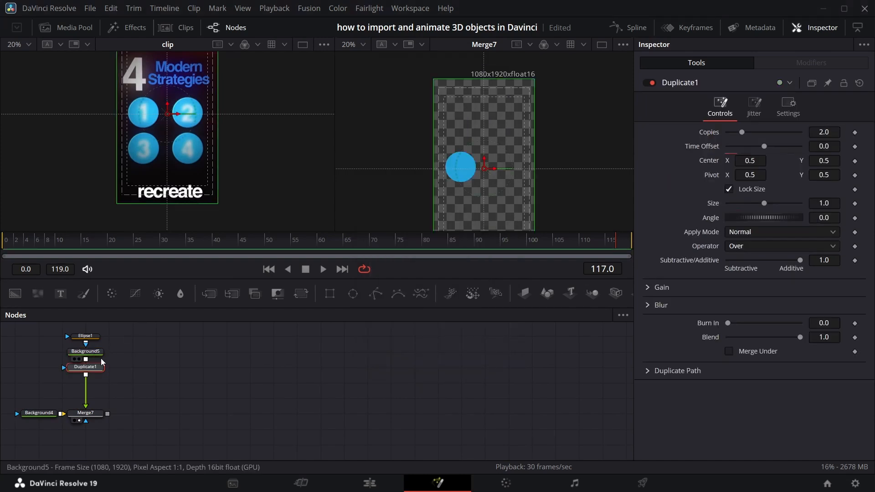
pyautogui.hotkey('shift', 'space')
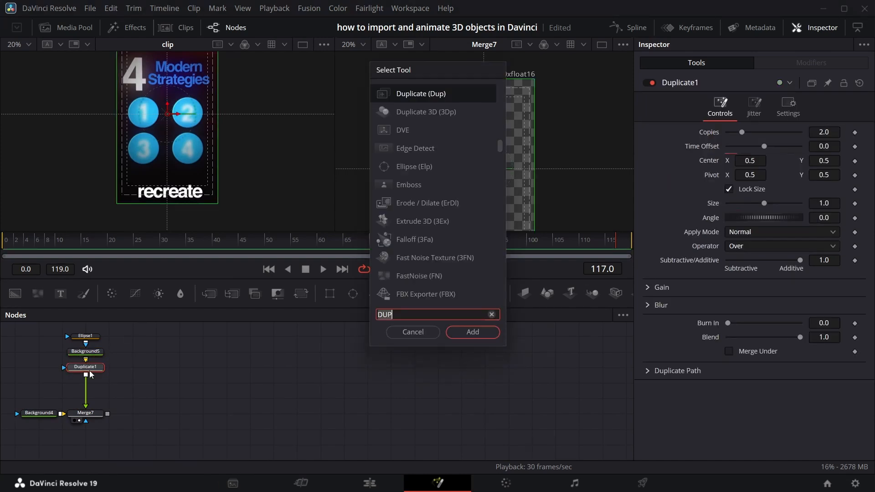
pyautogui.press('Return')
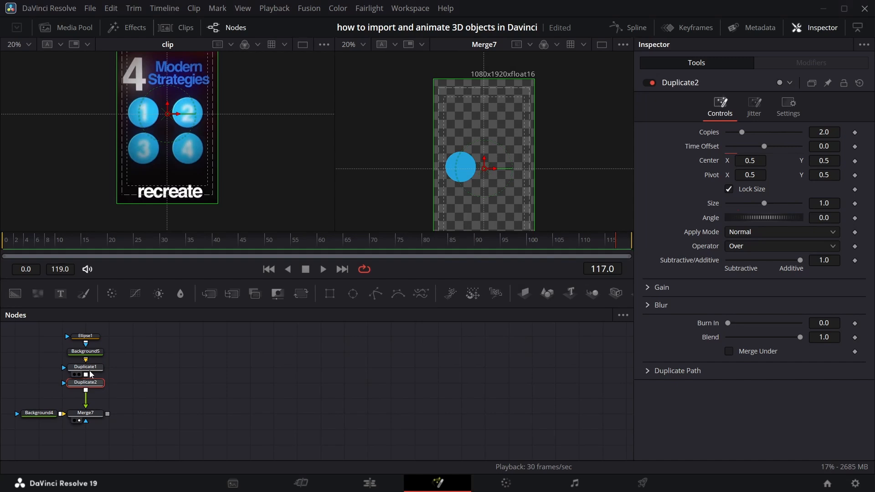
# Step: Increase the first Duplicate's Center X until the copied circle matches the position of the reference's circle 2
pyautogui.click(91, 370)
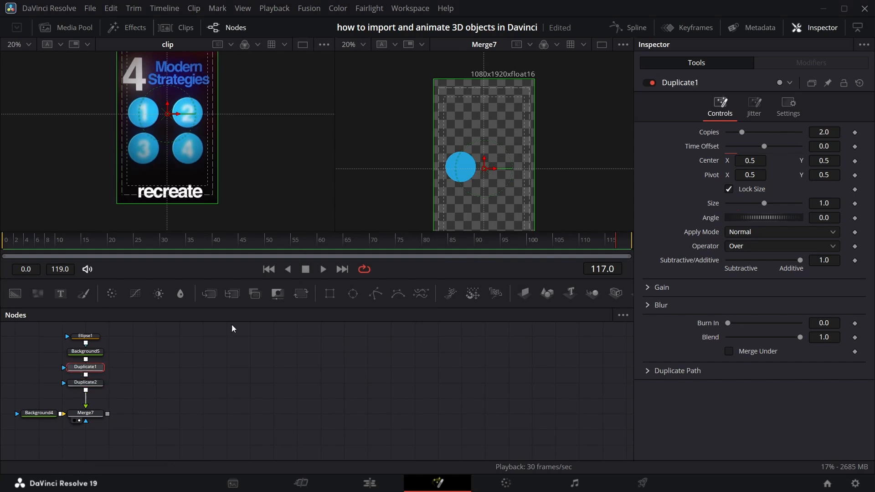
pyautogui.moveTo(751, 162); pyautogui.dragTo(852, 163)
# Step: Set the second Duplicate's Center Y to 0.306 so the copied row matches the reference's circles 3 and 4
pyautogui.click(91, 382)
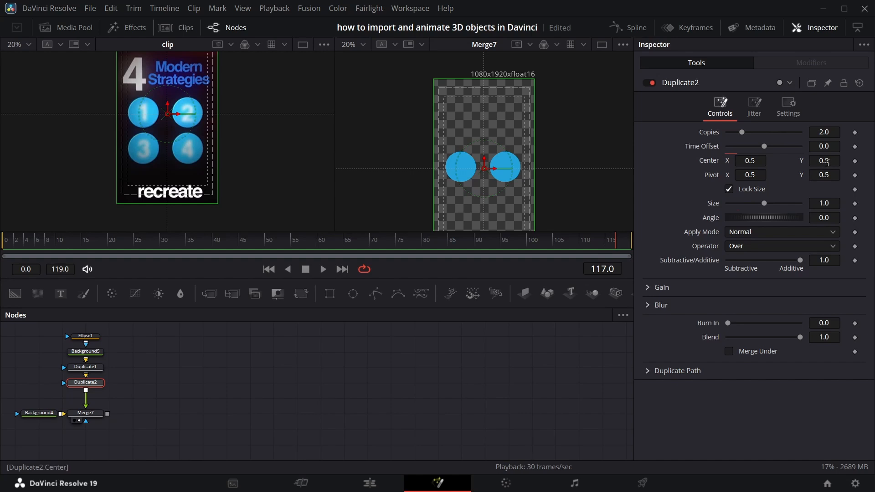
pyautogui.moveTo(828, 162); pyautogui.dragTo(784, 162)
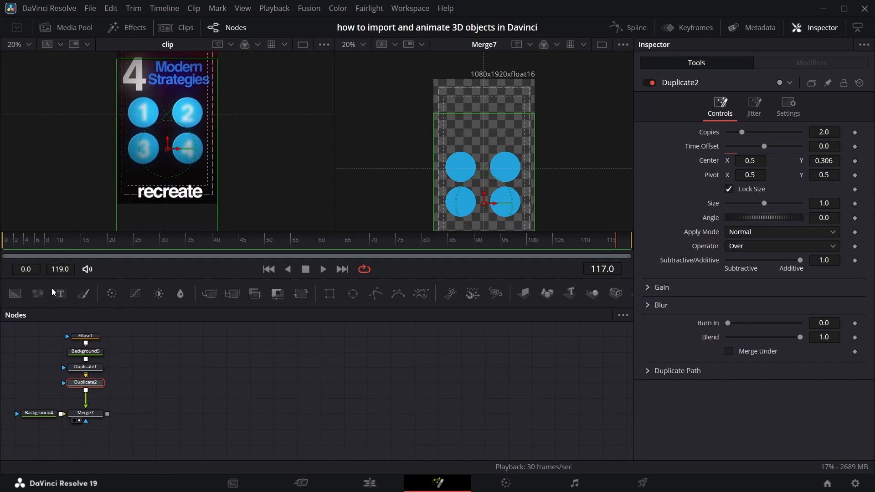
# Step: Merge a Montserrat Bold text node reading "1" after the circles' merge and show the new merge in the output viewer
pyautogui.moveTo(60, 295); pyautogui.dragTo(107, 414)
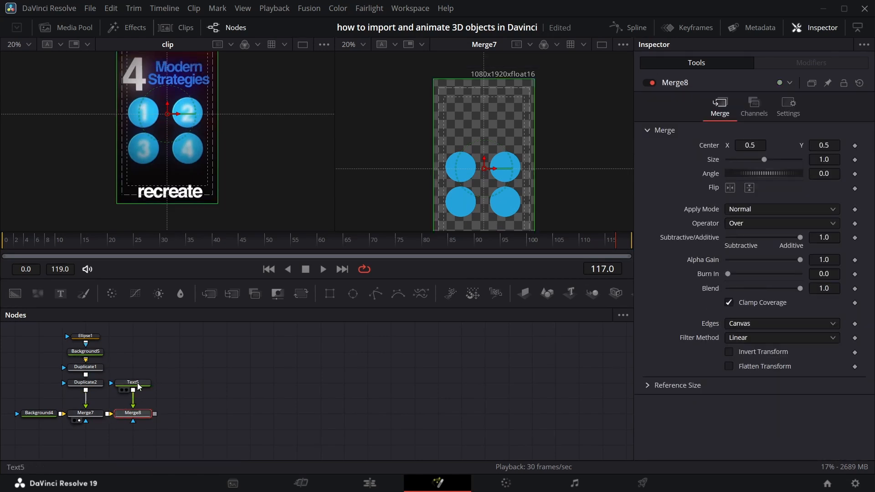
pyautogui.click(139, 386)
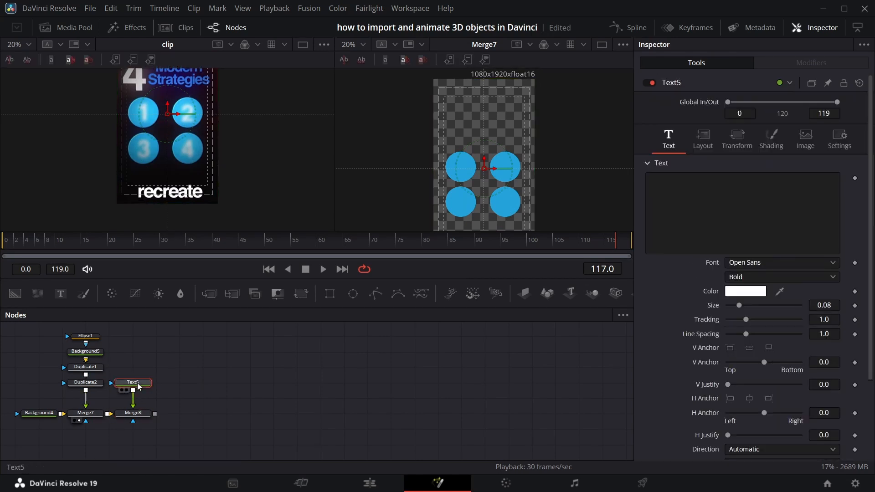
pyautogui.click(823, 263)
pyautogui.scroll(-3, 779, 214)
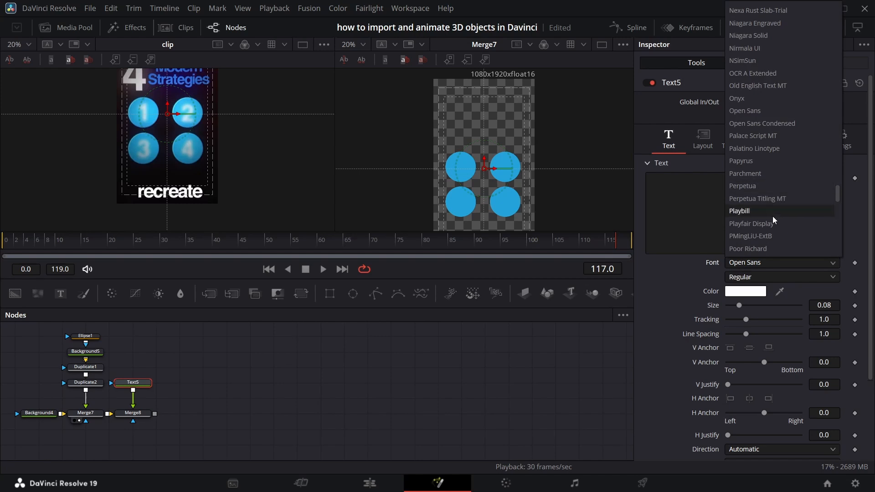
pyautogui.scroll(5, 775, 170)
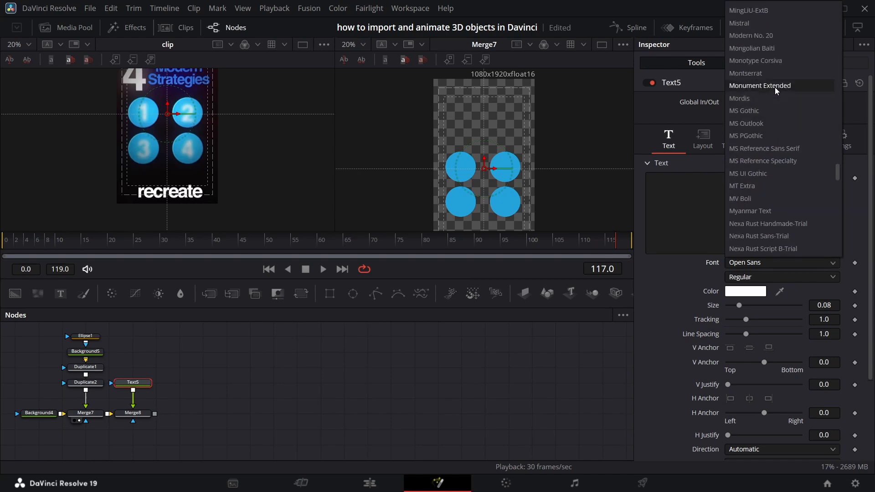
pyautogui.click(777, 74)
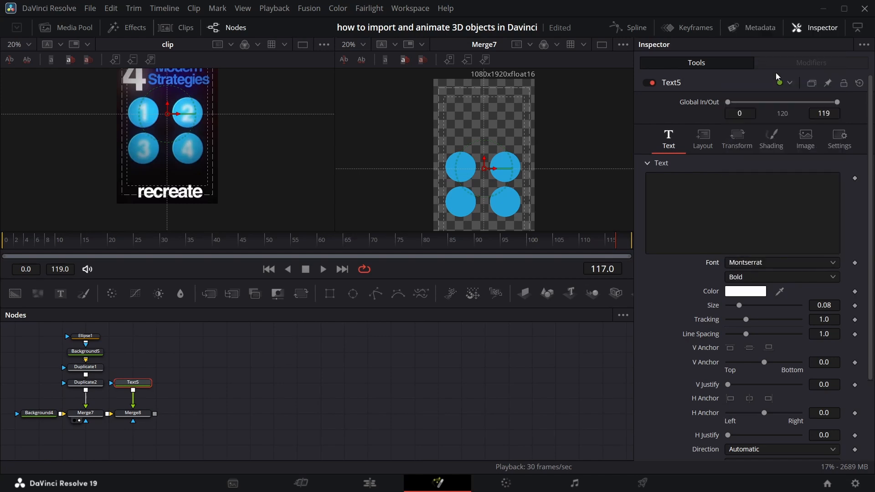
pyautogui.click(127, 421)
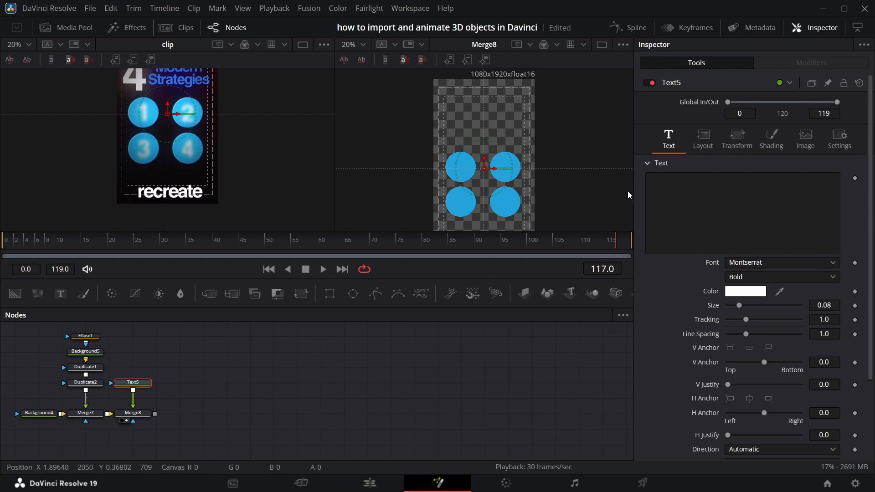
pyautogui.click(652, 186)
pyautogui.write('1')
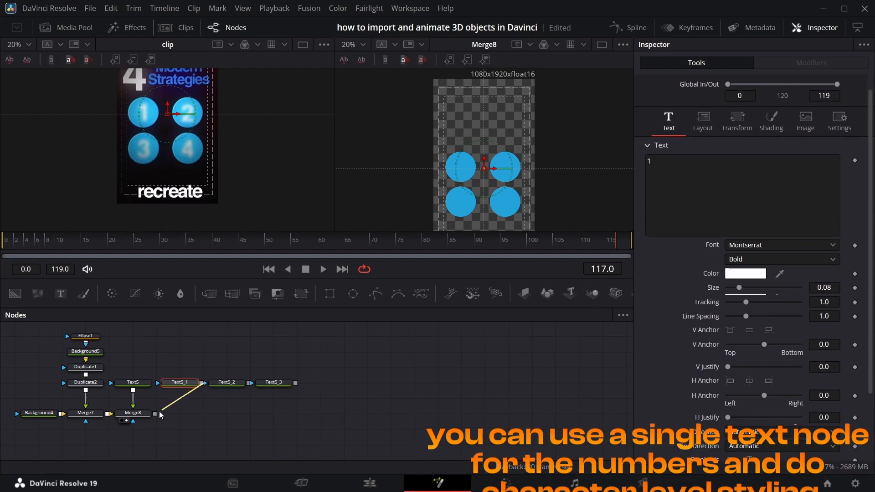
# Step: Merge three copies of the number text into the chain, then enlarge the original "1" to about 0.29 and place it on the first circle
pyautogui.moveTo(295, 383); pyautogui.dragTo(250, 413)
pyautogui.click(132, 382)
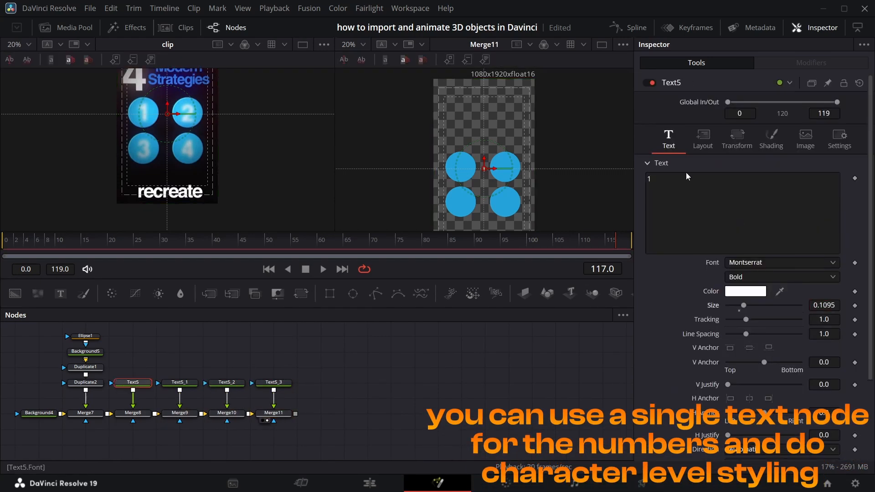
pyautogui.click(703, 137)
pyautogui.click(751, 192)
pyautogui.press('Return')
pyautogui.click(669, 137)
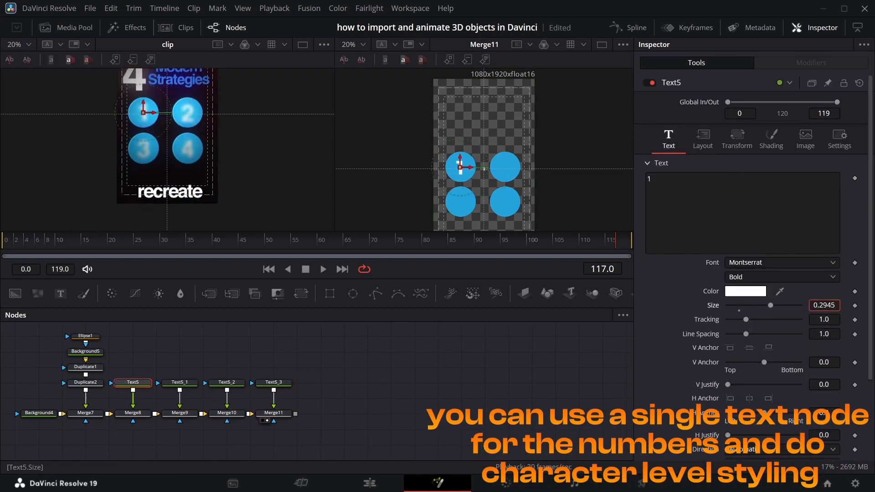
pyautogui.press('Return')
pyautogui.click(830, 307)
pyautogui.press('BackSpace')
pyautogui.press('Return')
# Step: Change the first text copy to "2" at size 0.3, placed on the second circle
pyautogui.click(179, 382)
pyautogui.doubleClick(824, 306)
pyautogui.write('0.3')
pyautogui.click(666, 194)
pyautogui.press('BackSpace')
pyautogui.write('2')
# Step: Change the second text copy to "3" at size 0.3, placed on the third circle
pyautogui.moveTo(484, 168); pyautogui.dragTo(460, 199)
pyautogui.click(226, 382)
pyautogui.doubleClick(828, 305)
pyautogui.write('0.3')
pyautogui.press('Return')
pyautogui.click(664, 229)
pyautogui.press('BackSpace')
pyautogui.write('3')
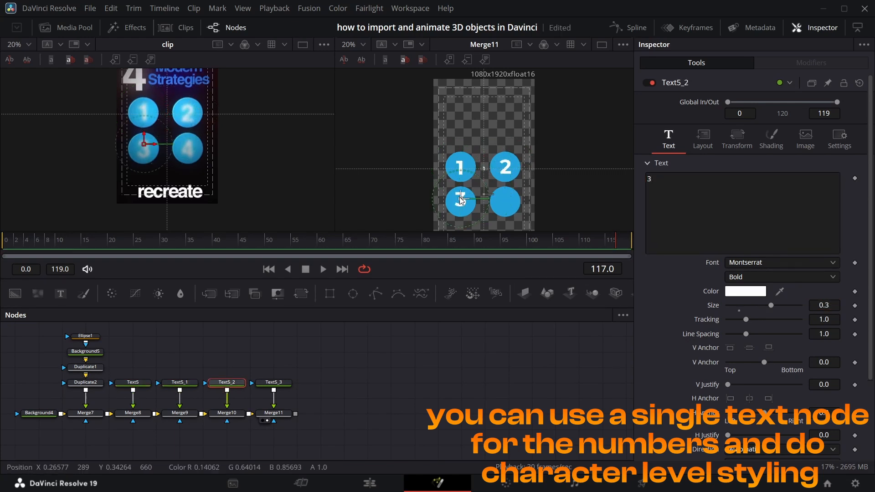
# Step: Change the third text copy to "4" at size 0.3, placed on the fourth circle
pyautogui.click(273, 382)
pyautogui.write('4')
pyautogui.doubleClick(824, 305)
pyautogui.write('0.3')
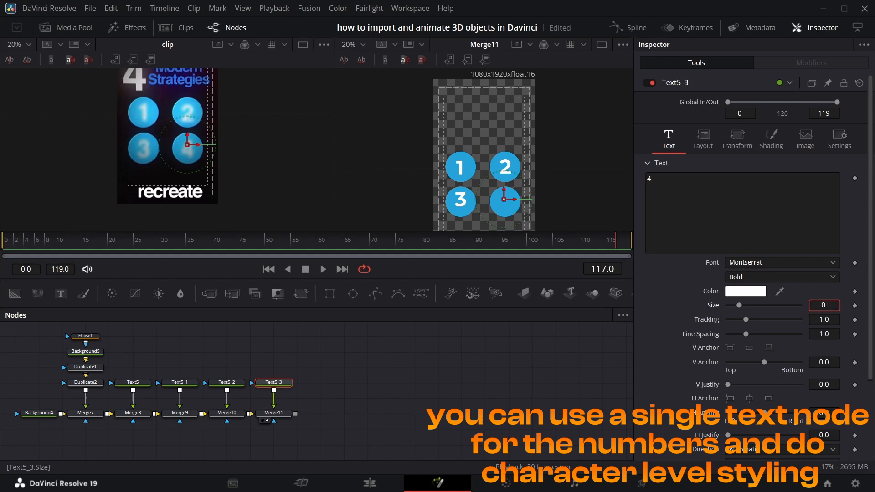
pyautogui.press('Return')
# Step: Merge a new text node after the numbers for the large heading digit "4" at size 0.7
pyautogui.moveTo(60, 294); pyautogui.dragTo(321, 379)
pyautogui.moveTo(343, 383); pyautogui.dragTo(296, 415)
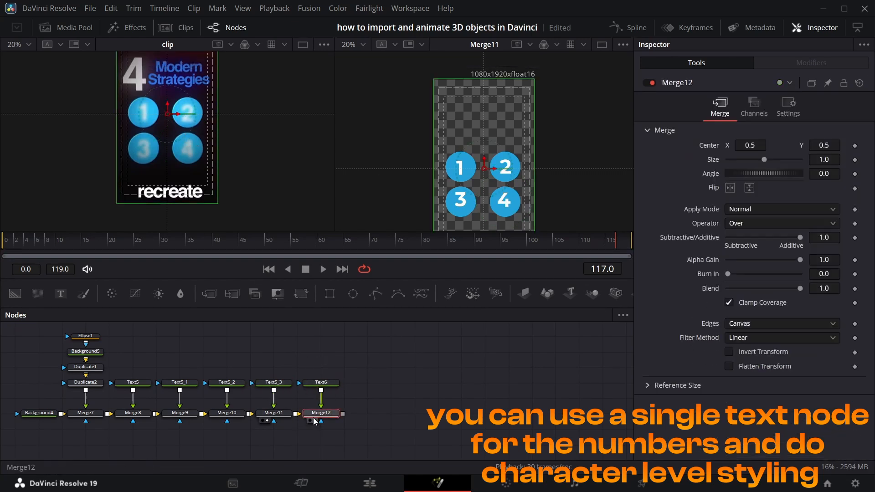
pyautogui.click(310, 421)
pyautogui.click(327, 383)
pyautogui.doubleClick(824, 305)
pyautogui.write('0.7')
pyautogui.press('Return')
pyautogui.click(663, 189)
pyautogui.write('4')
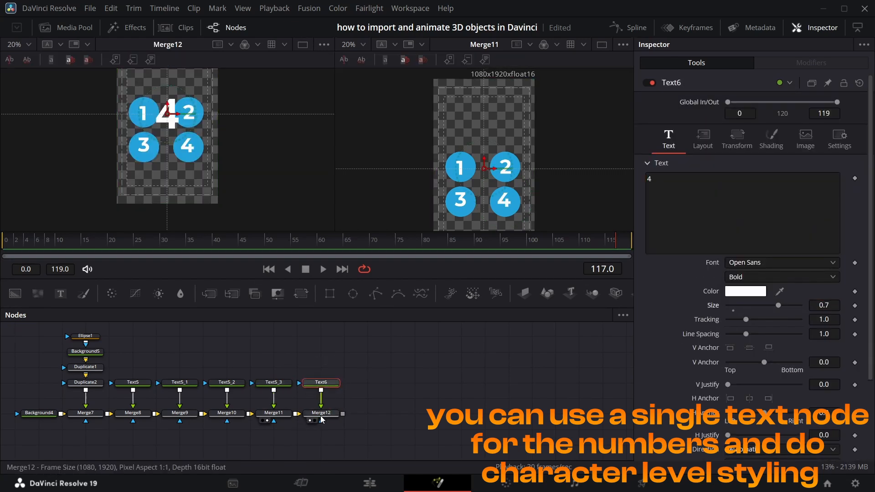
# Step: Show the newest merge beside the reference clip and place the large "4" just above circle 1
pyautogui.click(310, 420)
pyautogui.click(315, 420)
pyautogui.scroll(6, 319, 410)
pyautogui.click(379, 420)
pyautogui.scroll(-5, 379, 410)
pyautogui.moveTo(484, 169); pyautogui.dragTo(455, 133)
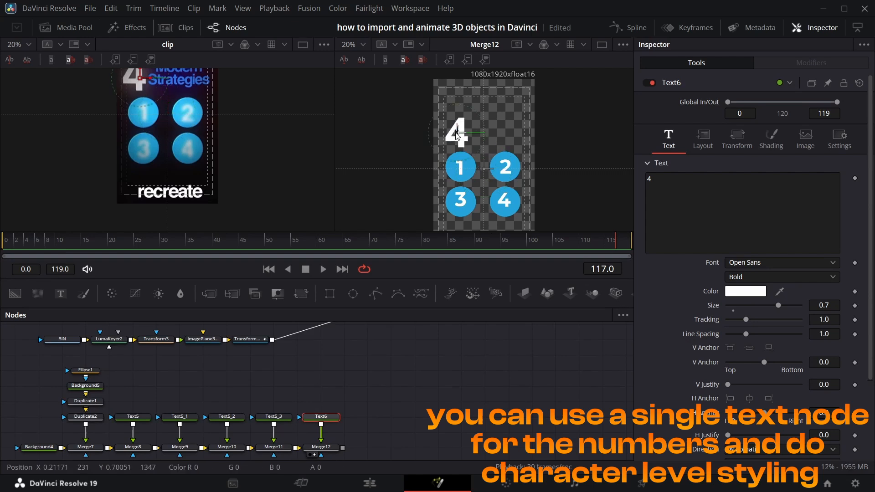
# Step: Merge a text node reading "Modern Strategies" on two lines after the large 4, with a blue sampled from the reference title
pyautogui.moveTo(60, 294); pyautogui.dragTo(367, 415)
pyautogui.moveTo(367, 424); pyautogui.dragTo(343, 448)
pyautogui.click(373, 405)
pyautogui.scroll(2, 243, 140)
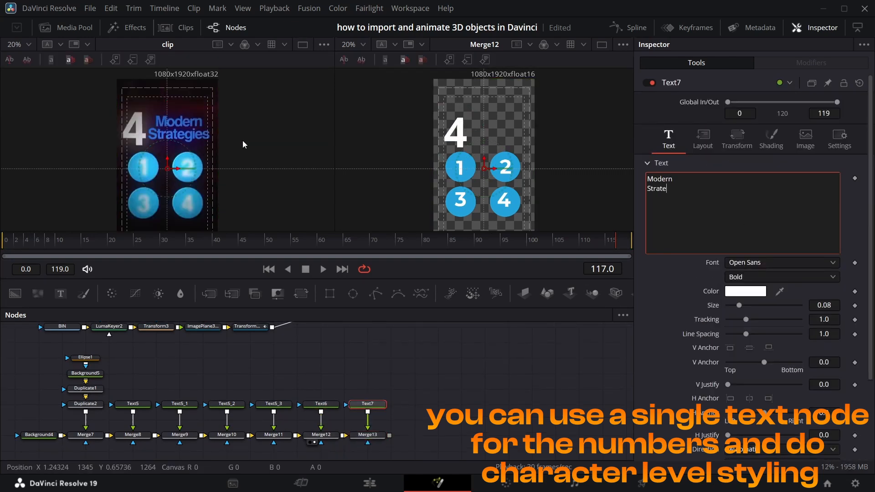
pyautogui.write('gies')
pyautogui.moveTo(780, 291); pyautogui.dragTo(201, 121)
# Step: Place the "Modern Strategies" title beside the large 4, with size 0.1702 and line spacing 0.76
pyautogui.moveTo(484, 168); pyautogui.dragTo(487, 130)
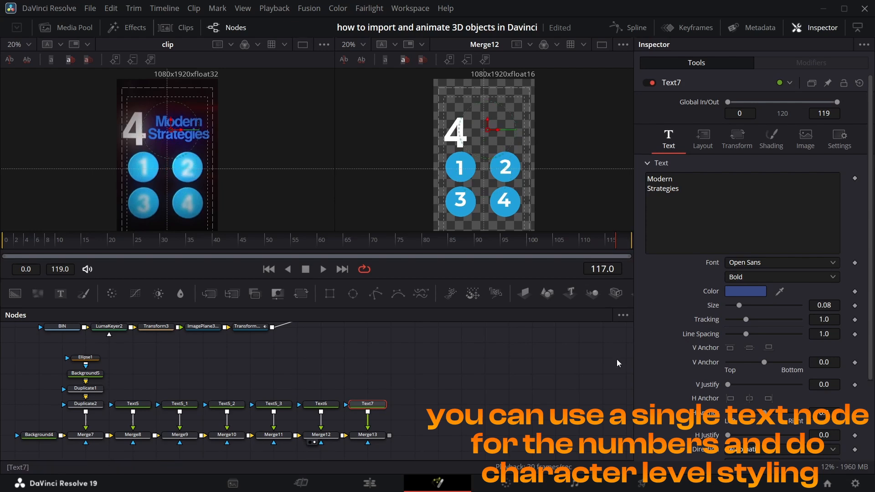
pyautogui.click(361, 442)
pyautogui.moveTo(815, 306); pyautogui.dragTo(846, 305)
pyautogui.moveTo(817, 334); pyautogui.dragTo(805, 334)
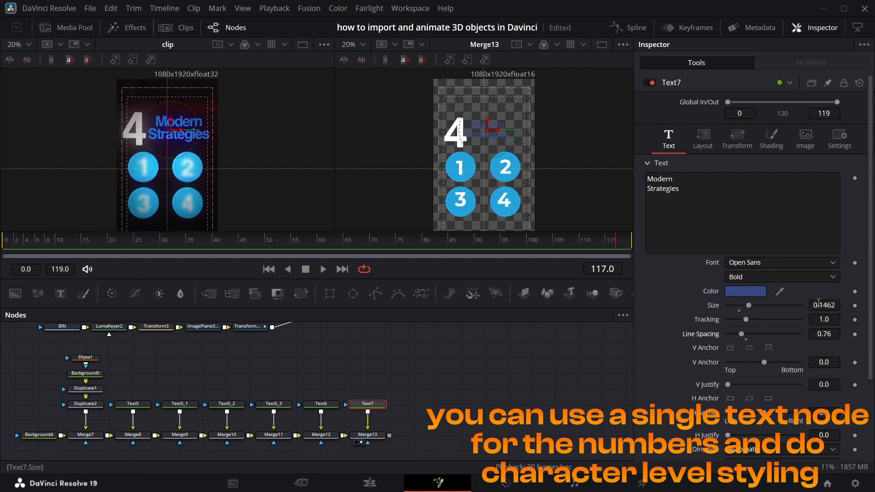
pyautogui.moveTo(818, 303); pyautogui.dragTo(829, 303)
pyautogui.moveTo(488, 130); pyautogui.dragTo(494, 133)
# Step: Color the "Modern Strategies" title #0055ff, set its size to 0.2099 and line spacing to 0.665, and nudge it away from the 4
pyautogui.click(745, 291)
pyautogui.click(334, 186)
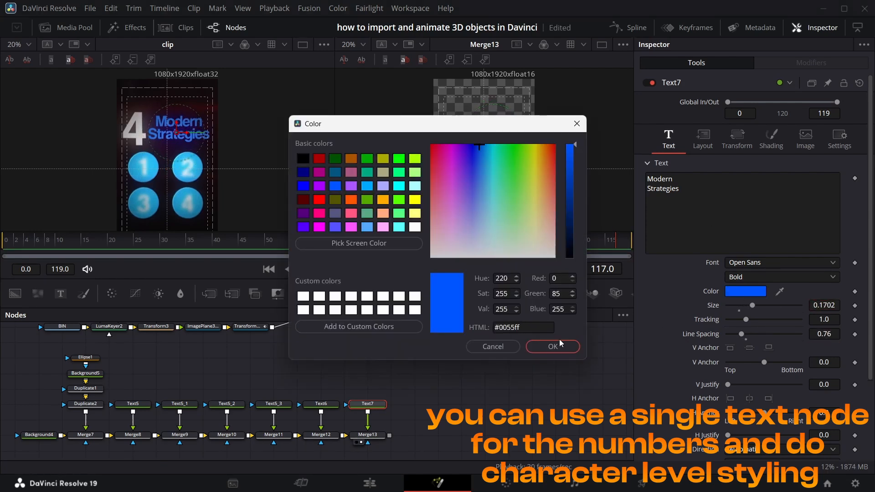
pyautogui.click(561, 345)
pyautogui.moveTo(820, 334); pyautogui.dragTo(836, 305)
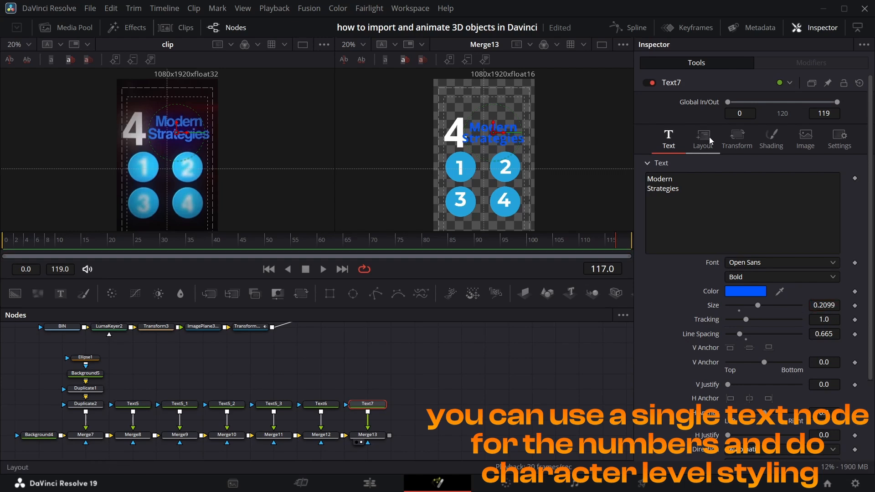
pyautogui.click(709, 137)
# Step: Add a Glow node after the last merge and show its result in the output viewer
pyautogui.click(431, 420)
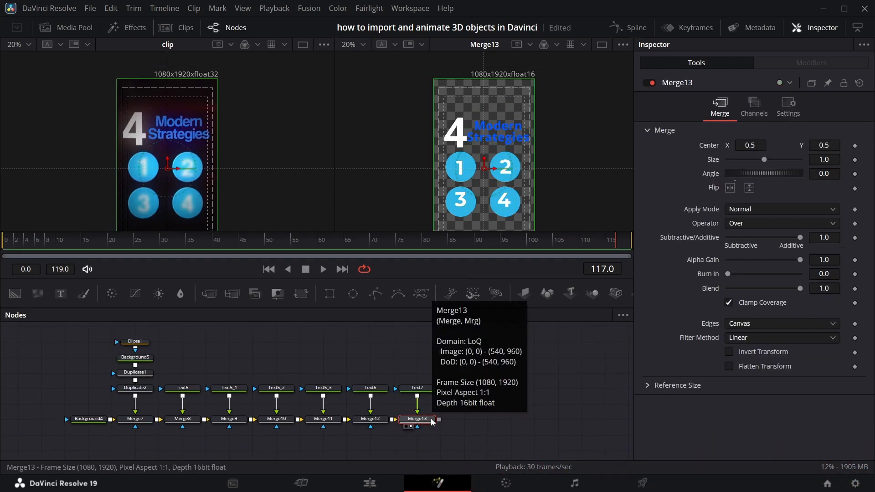
pyautogui.hotkey('shift', 'space')
pyautogui.write('glo')
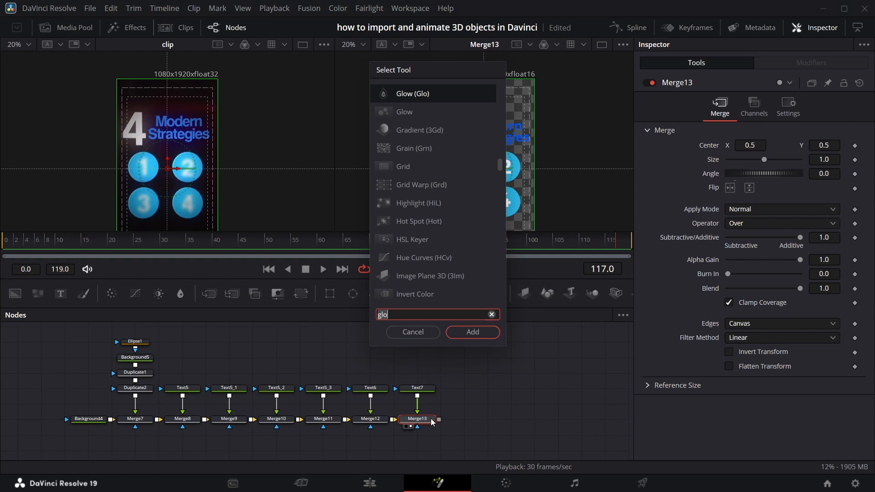
pyautogui.press('BackSpace')
pyautogui.press('BackSpace')
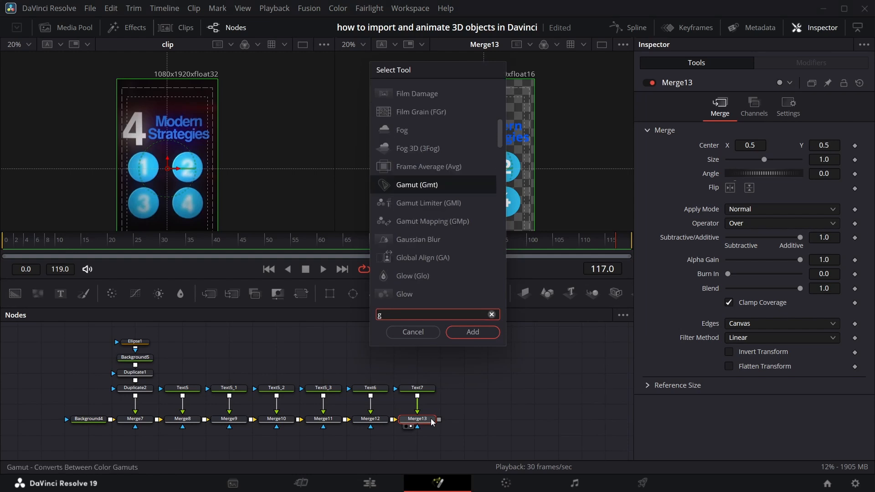
pyautogui.write('lo')
pyautogui.press('Return')
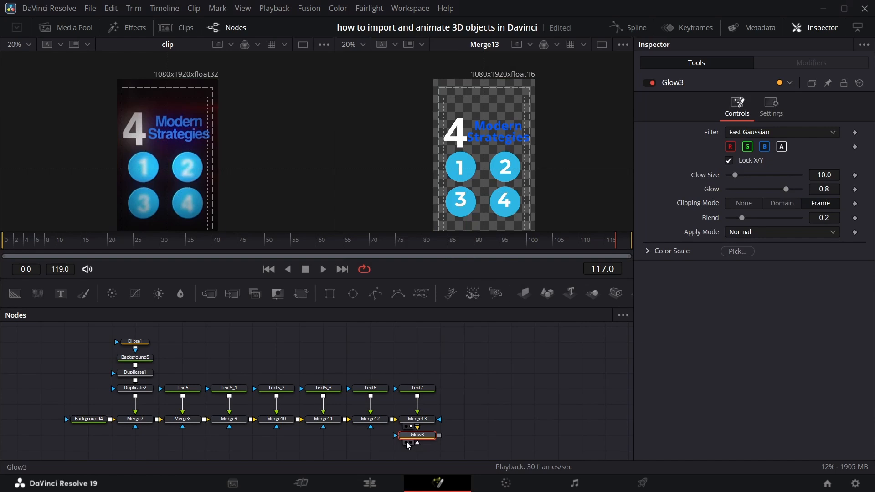
pyautogui.click(406, 443)
pyautogui.click(411, 442)
# Step: Move the Glow node in line beyond the last merge and set its Apply Mode to Threshold
pyautogui.moveTo(423, 442); pyautogui.dragTo(494, 426)
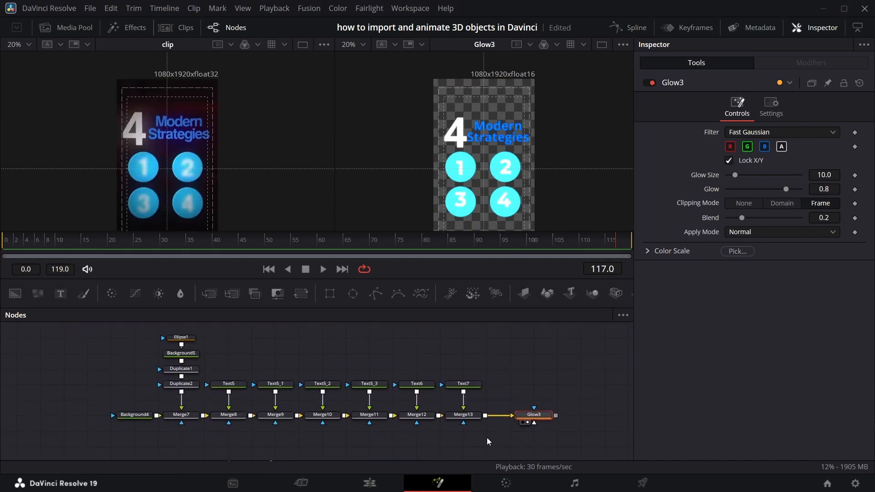
pyautogui.moveTo(530, 403); pyautogui.dragTo(494, 401)
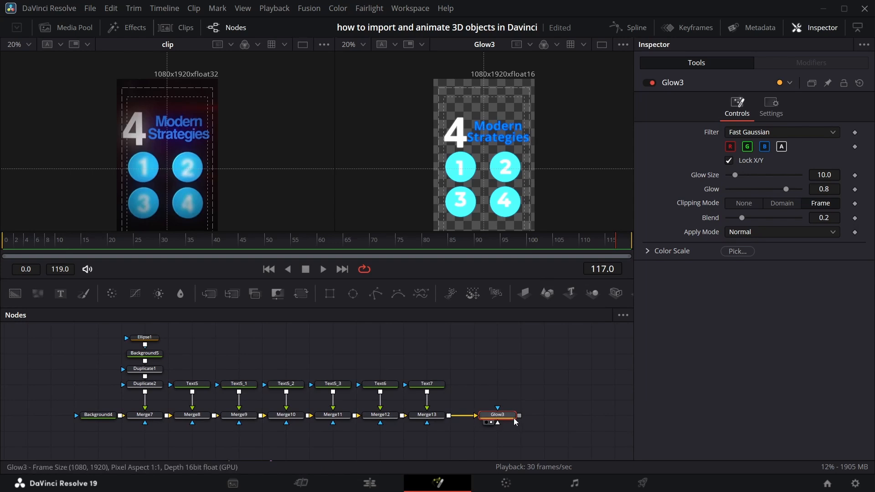
pyautogui.click(828, 233)
pyautogui.click(795, 268)
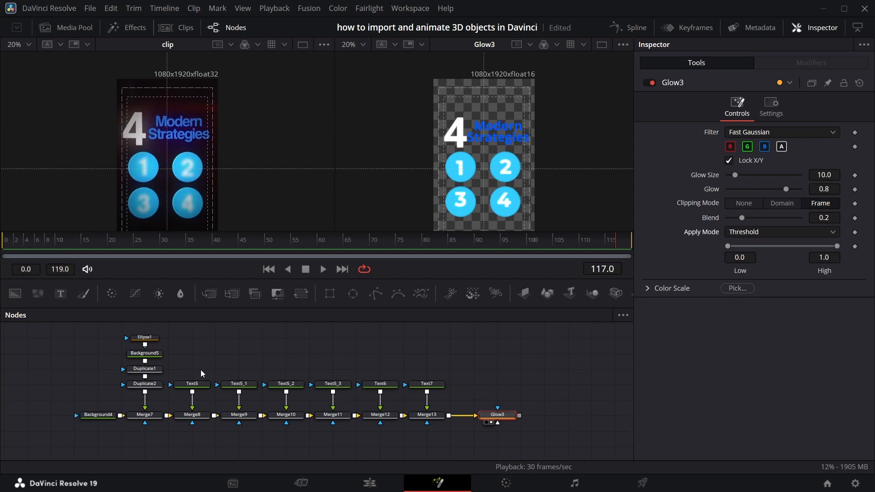
# Step: Group all the nodes of the "4 Modern Strategies" graphic, from the ellipse through the Glow
pyautogui.hscroll(5, 468, 416)
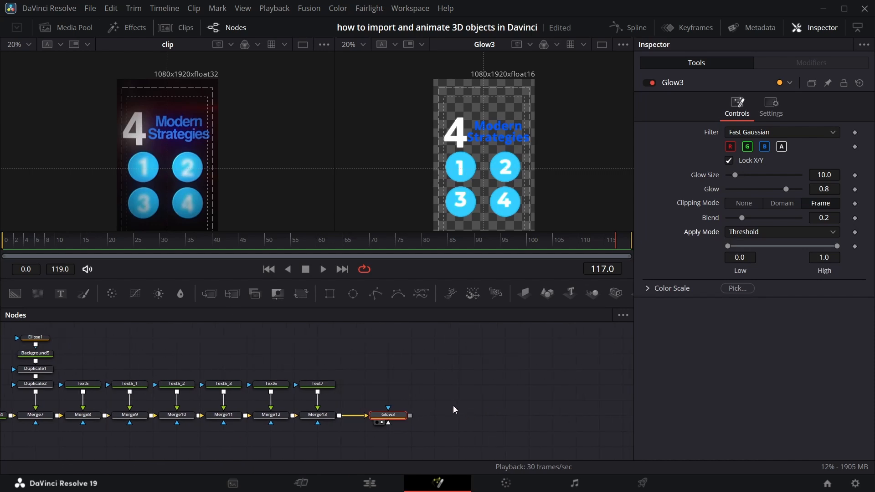
pyautogui.scroll(2, 195, 360)
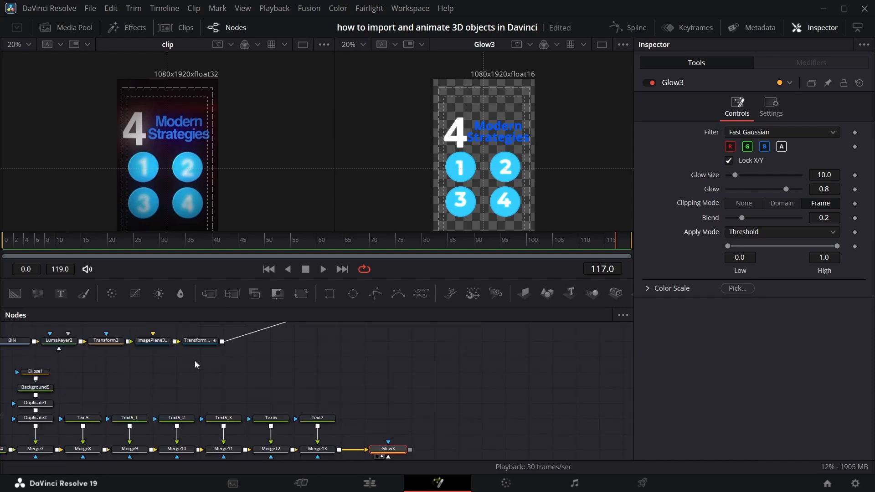
pyautogui.scroll(-2, 196, 364)
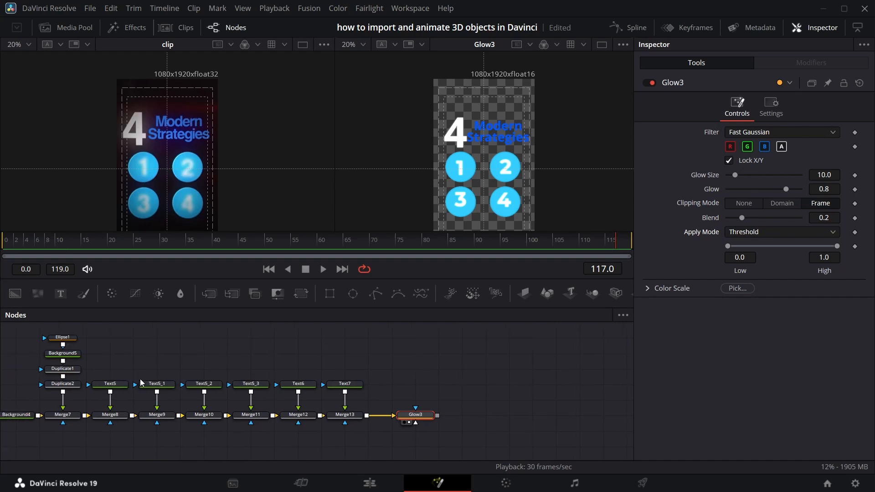
pyautogui.hscroll(-4, 141, 379)
pyautogui.moveTo(23, 335); pyautogui.dragTo(503, 442)
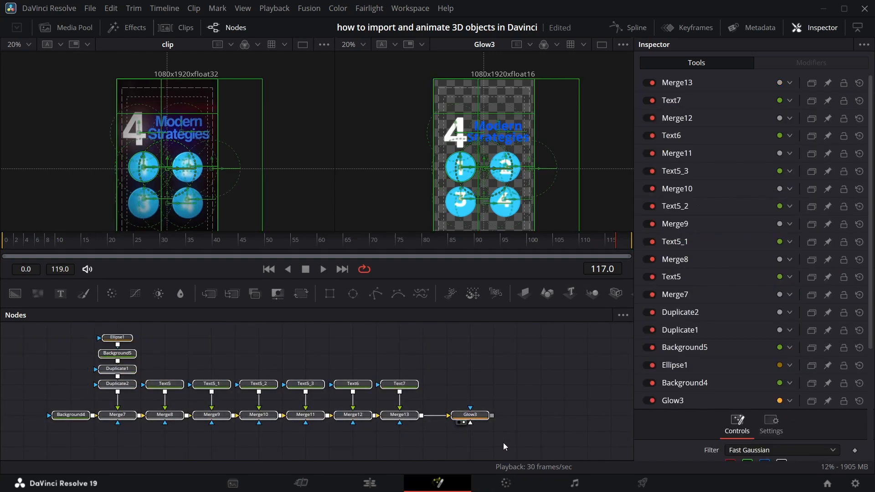
pyautogui.hotkey('ctrl', 'g')
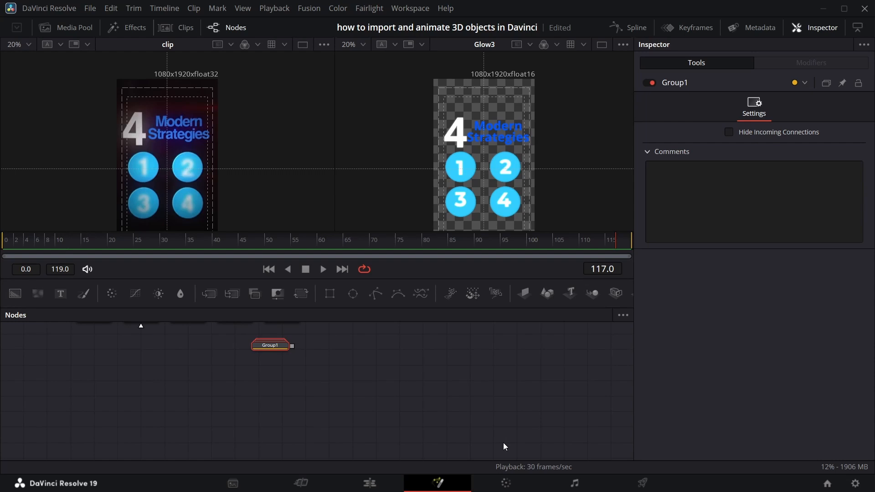
# Step: Move the group node to just below the BIN image's row of nodes
pyautogui.moveTo(278, 347); pyautogui.dragTo(102, 366)
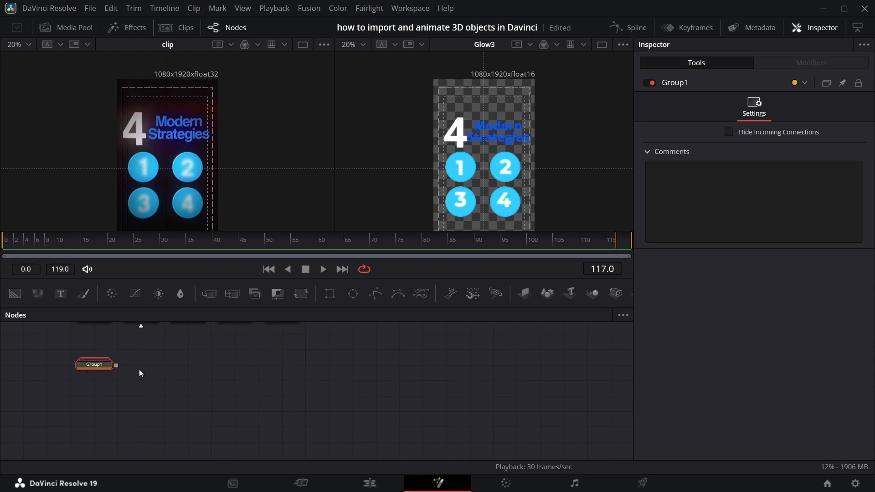
pyautogui.scroll(2, 140, 369)
pyautogui.moveTo(100, 435); pyautogui.dragTo(146, 435)
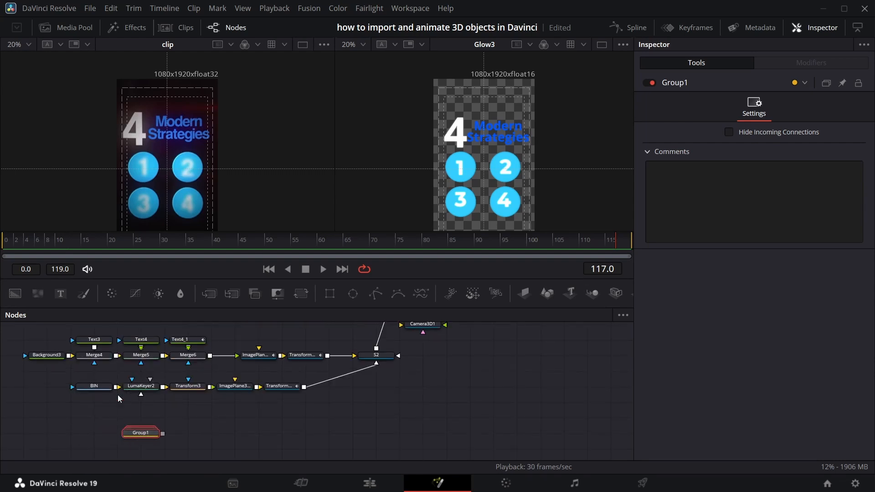
# Step: Add an Image Plane 3D after the group, connect it to the S2 merge, and show MediaOut1 in the output viewer
pyautogui.click(522, 292)
pyautogui.moveTo(210, 433); pyautogui.dragTo(385, 356)
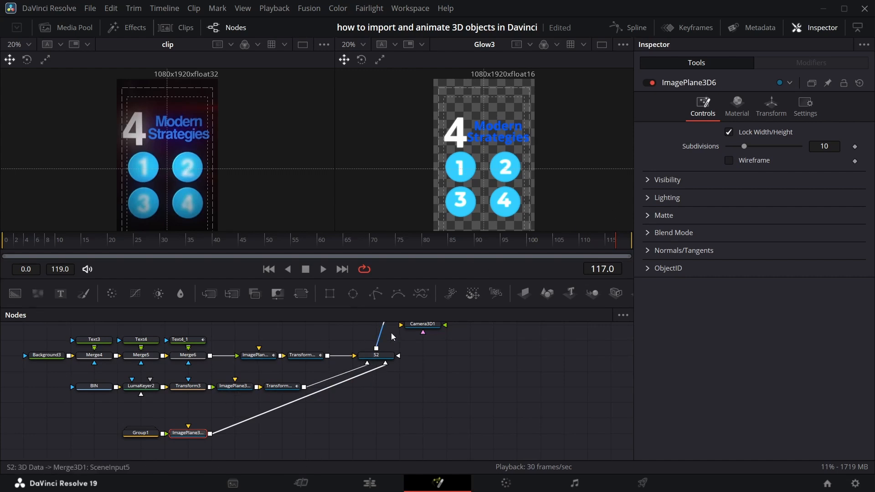
pyautogui.scroll(3, 477, 364)
pyautogui.hscroll(8, 565, 375)
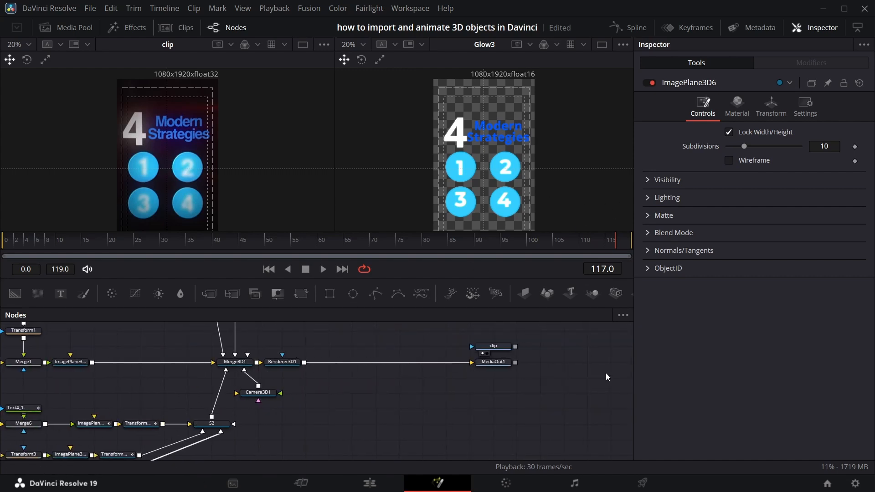
pyautogui.click(456, 369)
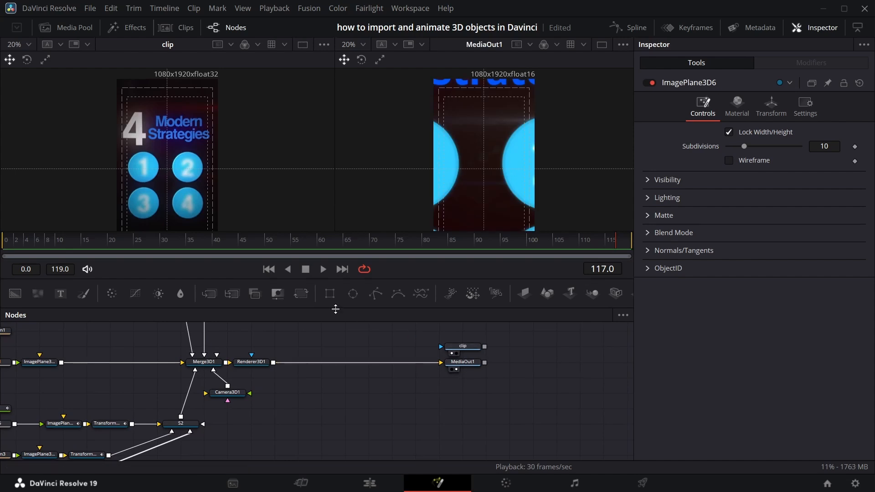
# Step: Scale the graphic's image plane to 0.353 and keyframe its translation and rotation on all axes at frame 119
pyautogui.scroll(-2, 260, 398)
pyautogui.hscroll(-5, 188, 441)
pyautogui.scroll(-4, 164, 433)
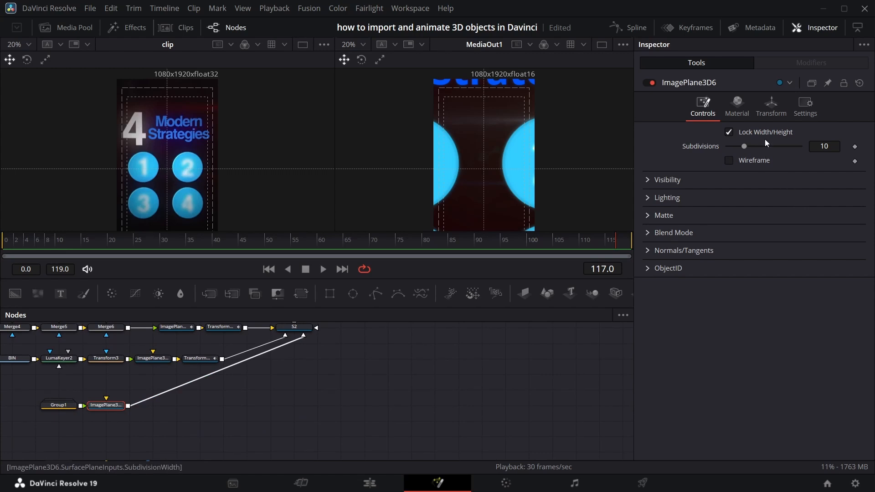
pyautogui.click(771, 109)
pyautogui.moveTo(829, 317)
pyautogui.mouseDown()
pyautogui.moveTo(768, 317)
pyautogui.moveTo(839, 317)
pyautogui.mouseUp()
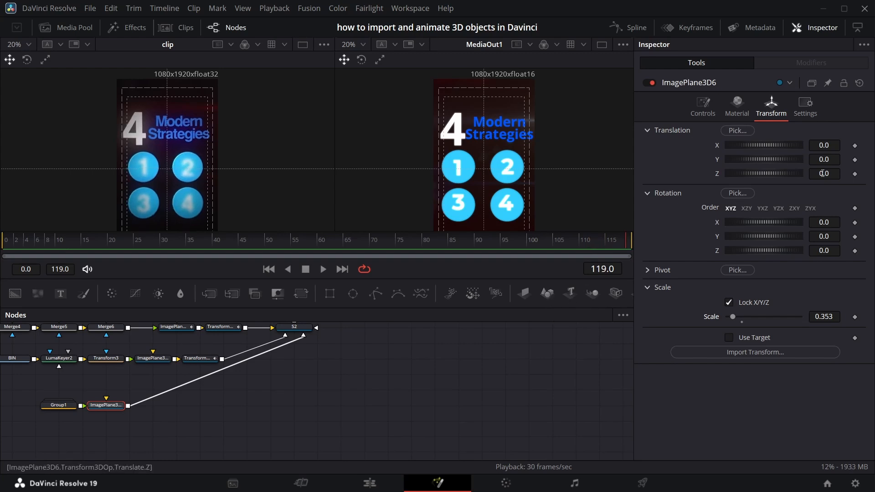
pyautogui.click(854, 146)
pyautogui.click(854, 174)
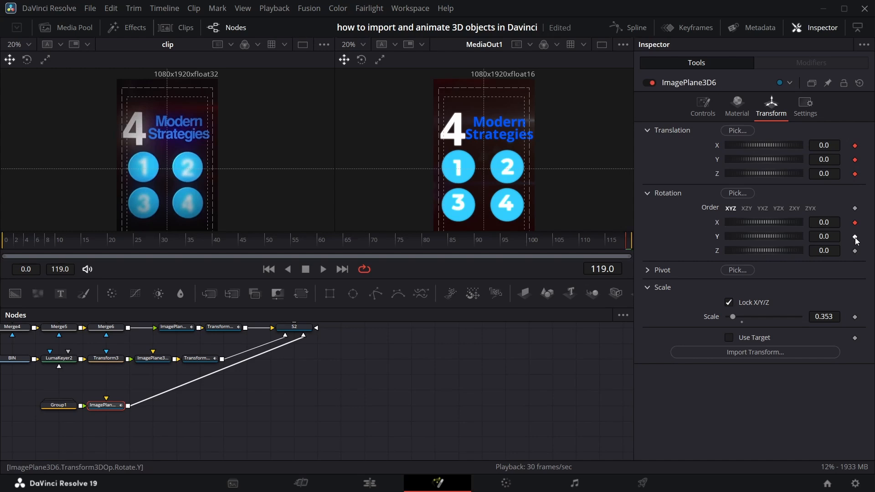
# Step: Step the playhead back to frame 86, just before the graphic enters in the reference clip
pyautogui.press('Left')
pyautogui.press('Left')
pyautogui.press('Left')
pyautogui.press('Left')
pyautogui.press('Left')
pyautogui.press('Left')
pyautogui.press('Left')
pyautogui.press('Left')
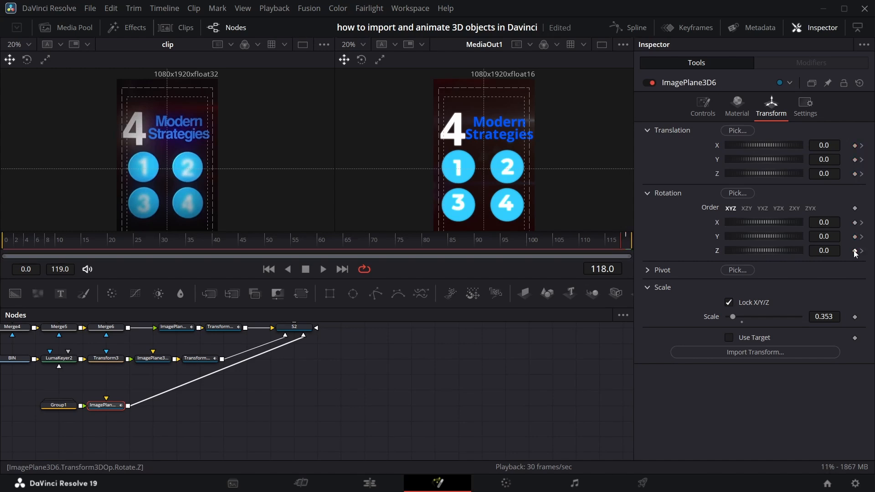
pyautogui.press('Left')
pyautogui.press('Left')
pyautogui.press('Left')
pyautogui.press('Left')
pyautogui.press('Left')
pyautogui.press('Left')
pyautogui.press('Left')
pyautogui.press('Left')
pyautogui.press('Left')
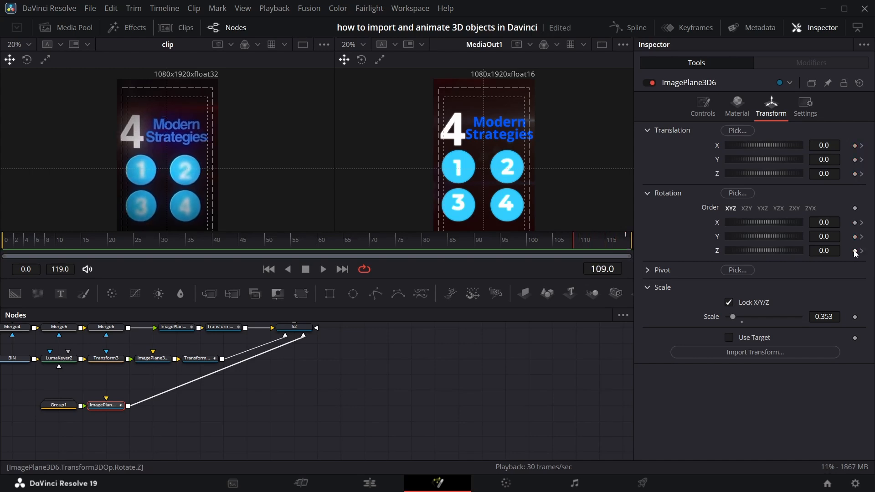
pyautogui.press('Left')
pyautogui.press('Left')
pyautogui.press('Left')
pyautogui.press('Left')
pyautogui.press('Left')
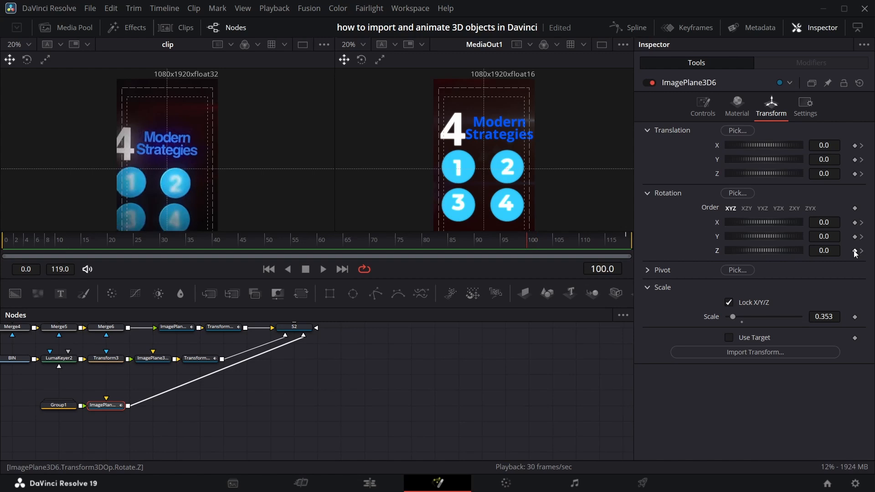
pyautogui.press('Left')
pyautogui.press('Left')
pyautogui.press('Left')
pyautogui.press('Left')
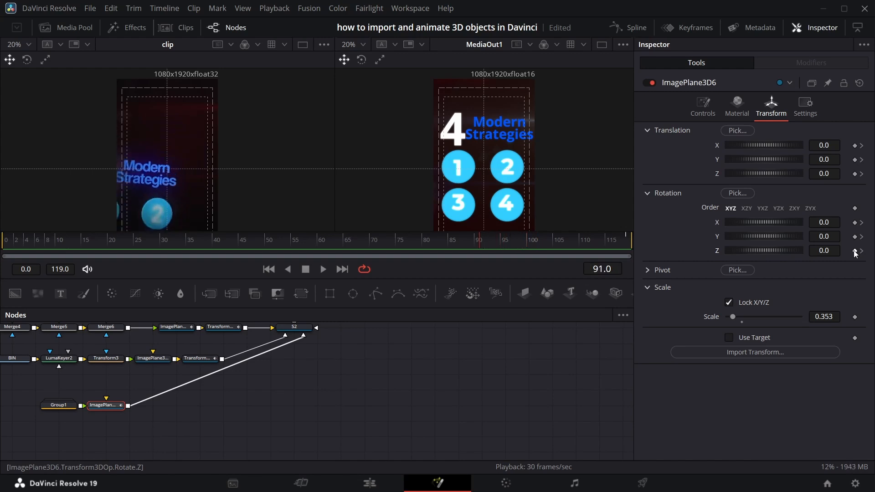
pyautogui.press('Left')
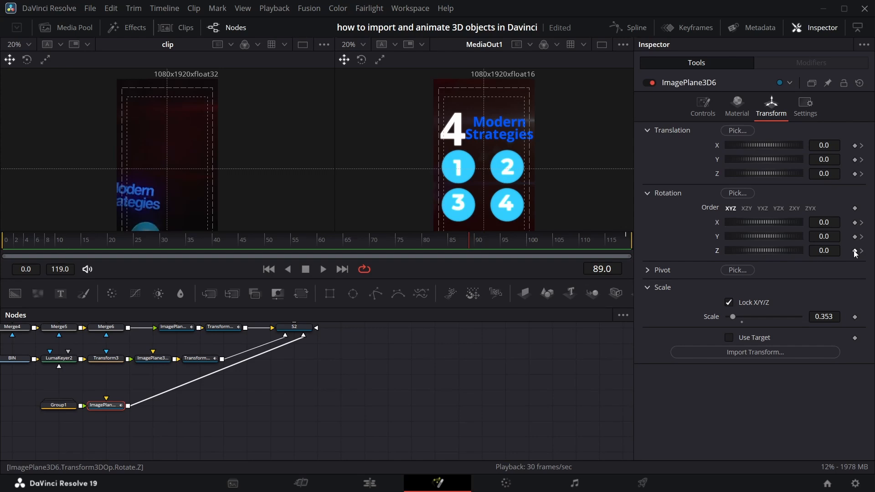
pyautogui.press('Left')
pyautogui.press('Left')
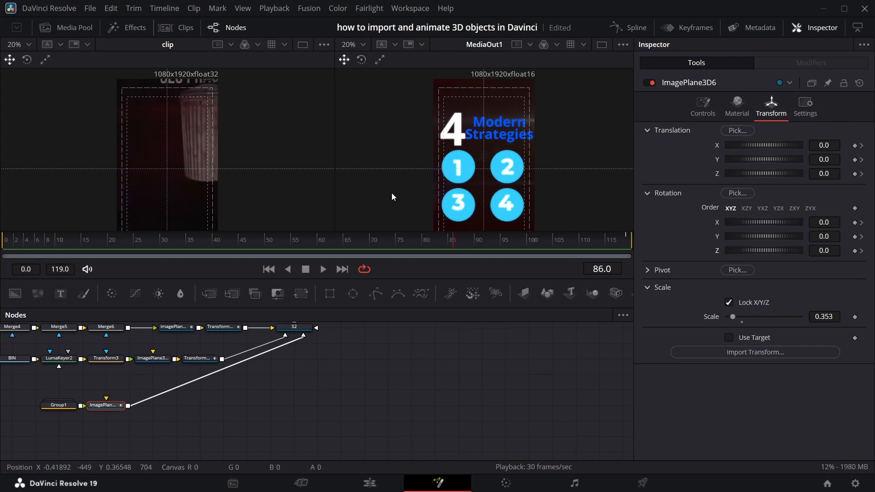
# Step: At frame 86, set the image plane's translation to X -0.174 and Y -0.479, and its Z rotation to -10.6
pyautogui.scroll(-3, 391, 193)
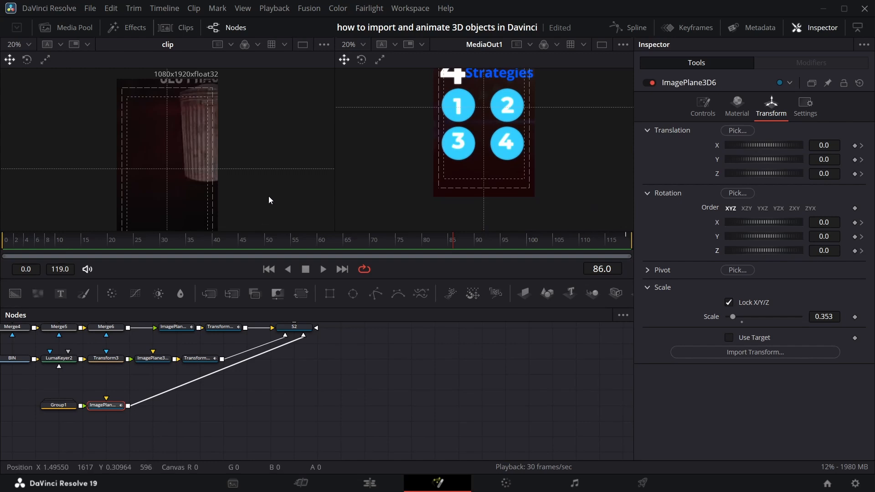
pyautogui.scroll(-4, 269, 195)
pyautogui.scroll(3, 269, 197)
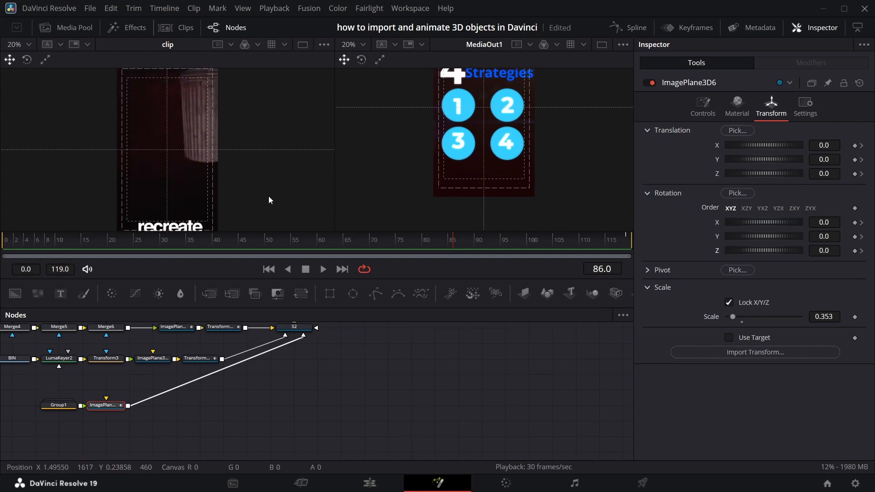
pyautogui.scroll(2, 409, 138)
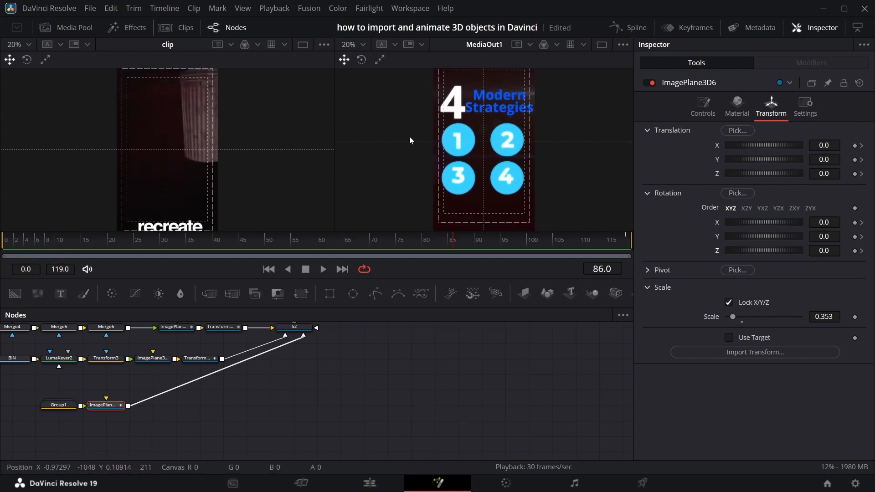
pyautogui.press('Right')
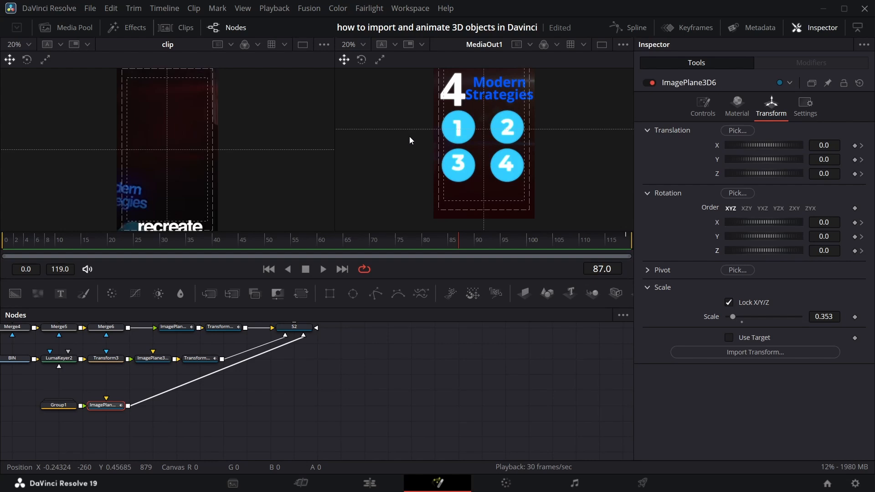
pyautogui.press('Left')
pyautogui.moveTo(833, 145); pyautogui.dragTo(753, 145)
pyautogui.moveTo(837, 159); pyautogui.dragTo(688, 159)
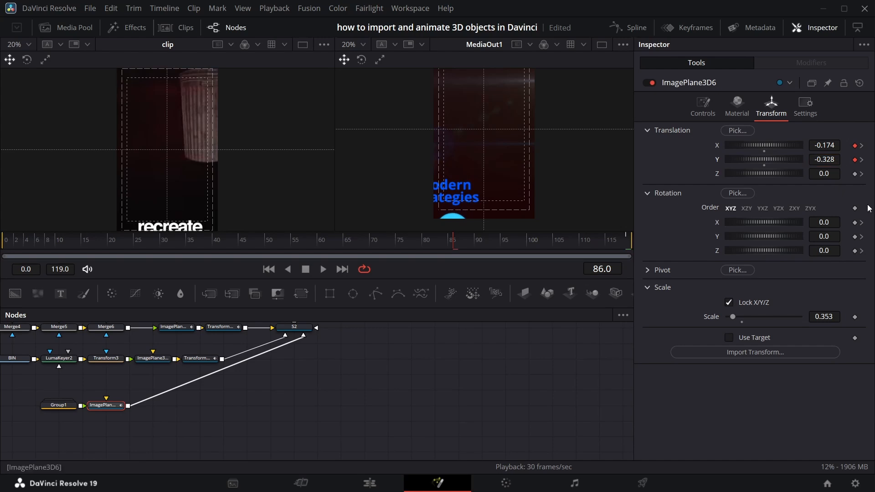
pyautogui.moveTo(820, 251); pyautogui.dragTo(773, 251)
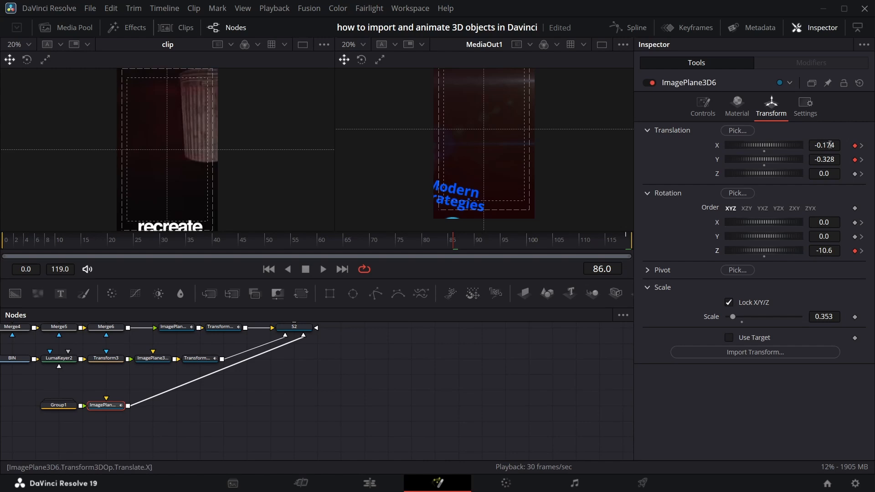
pyautogui.moveTo(827, 159); pyautogui.dragTo(780, 156)
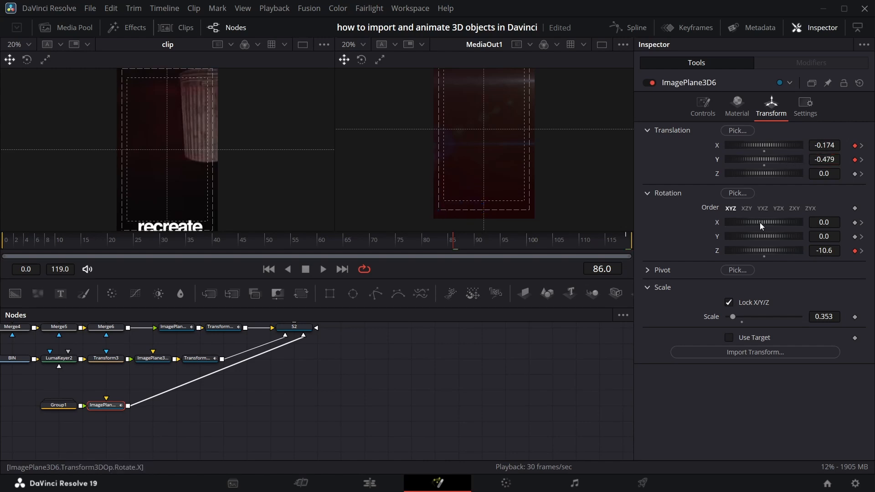
# Step: Remove the unused Z translation and X and Y rotation keyframes, and smooth all remaining animation curves of the image plane
pyautogui.click(860, 174)
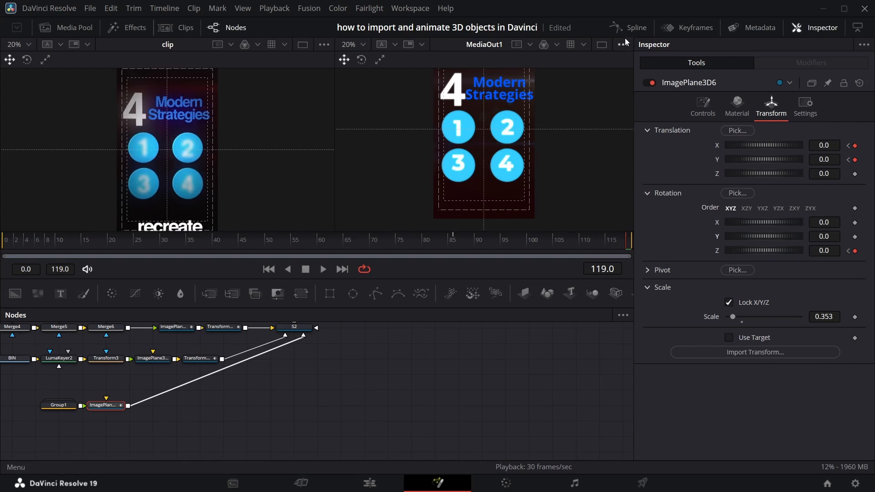
pyautogui.click(632, 29)
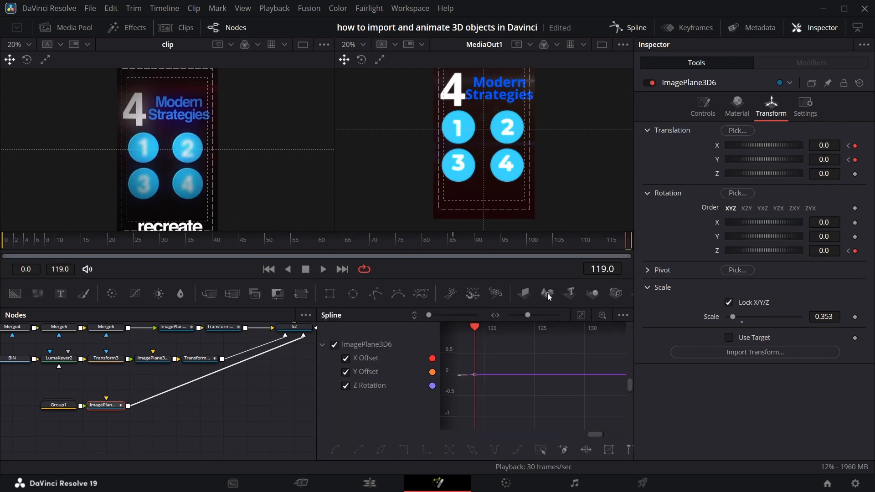
pyautogui.click(578, 315)
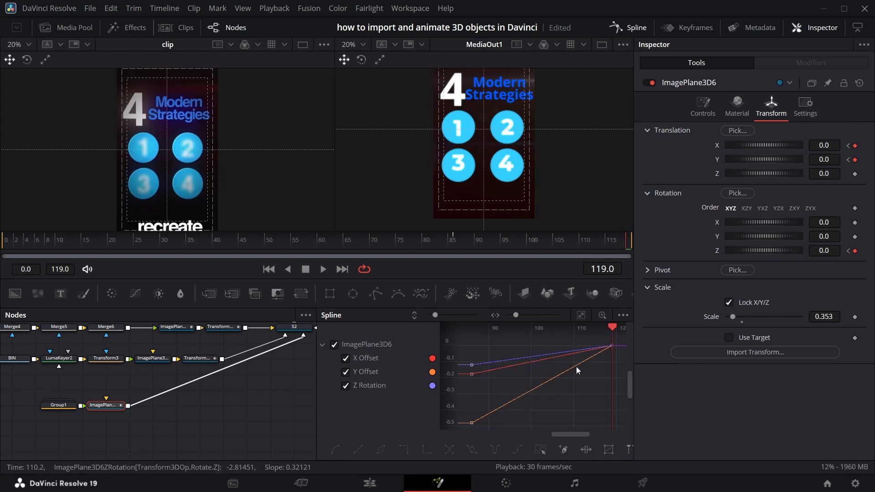
pyautogui.click(539, 451)
pyautogui.press('s')
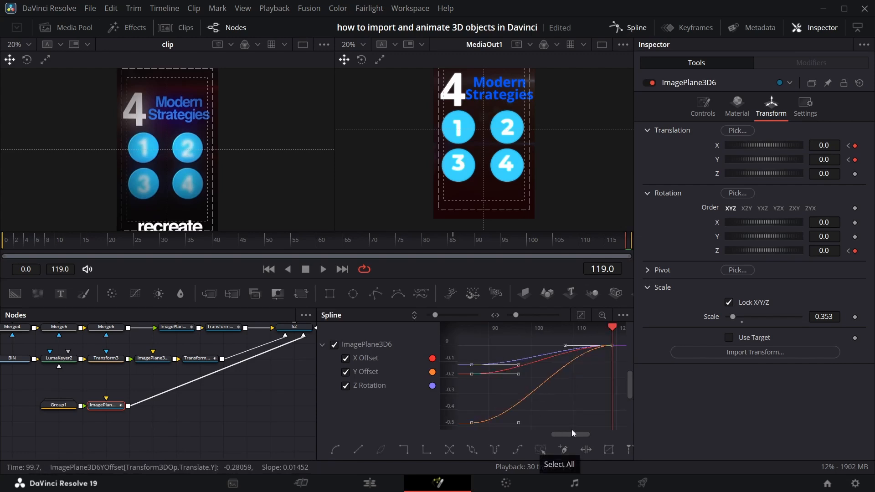
pyautogui.click(628, 28)
# Step: Play back the composition, including from frame 0, to compare the graphic's entrance with the reference clip
pyautogui.press('space')
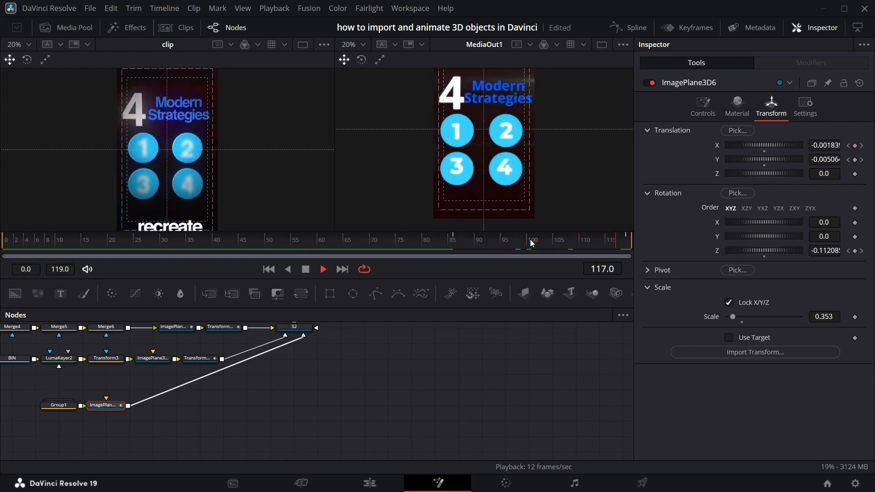
pyautogui.press('space')
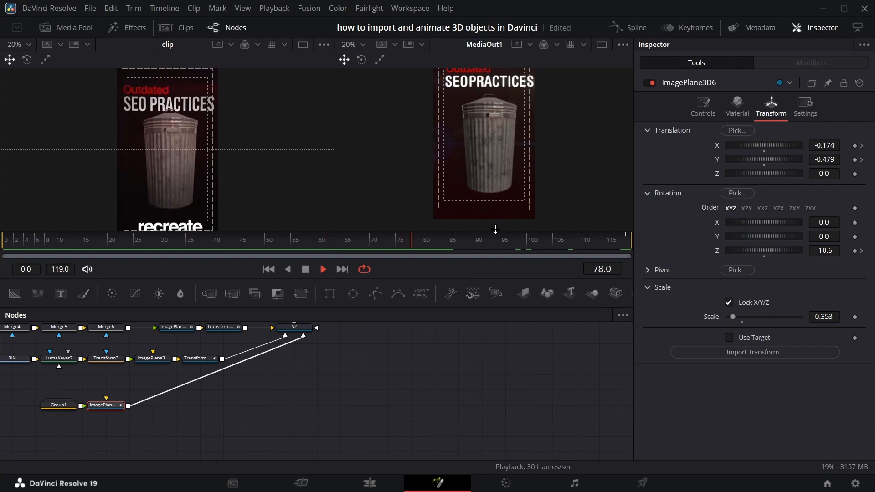
pyautogui.press('space')
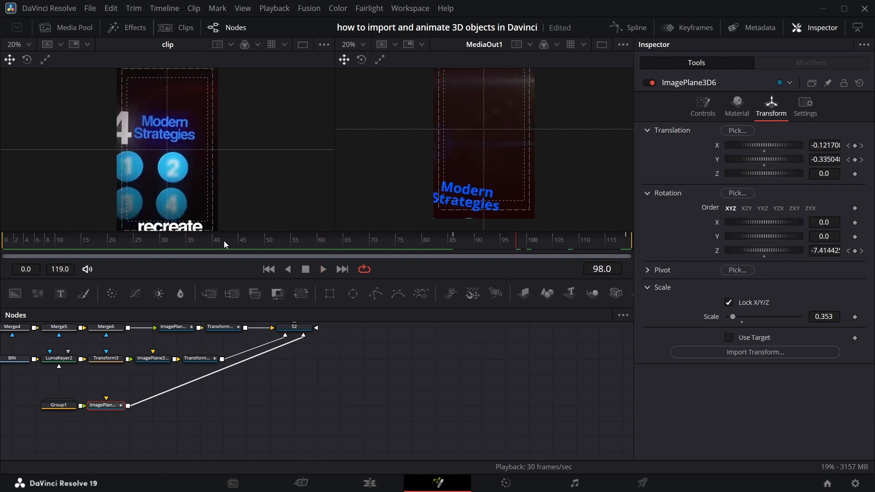
pyautogui.click(7, 241)
pyautogui.press('space')
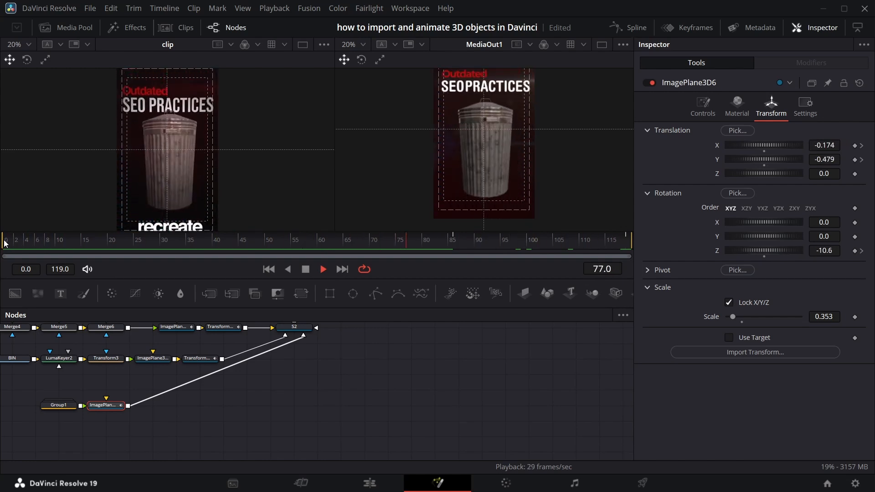
pyautogui.press('space')
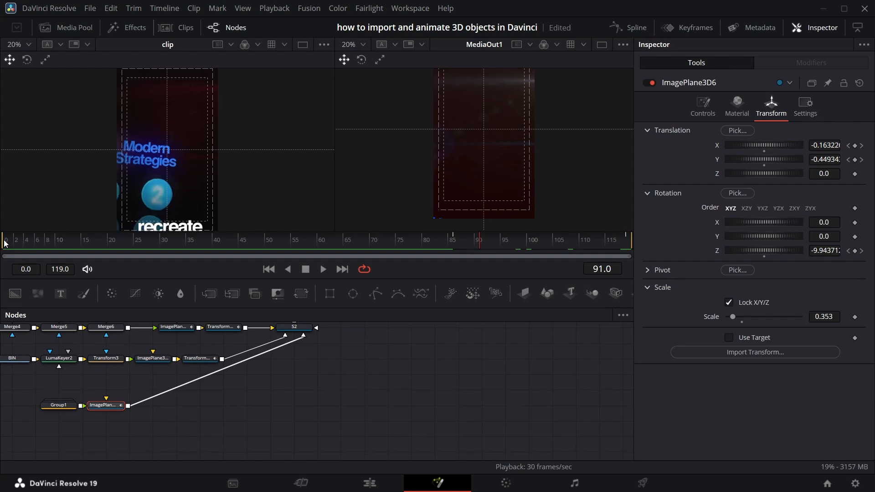